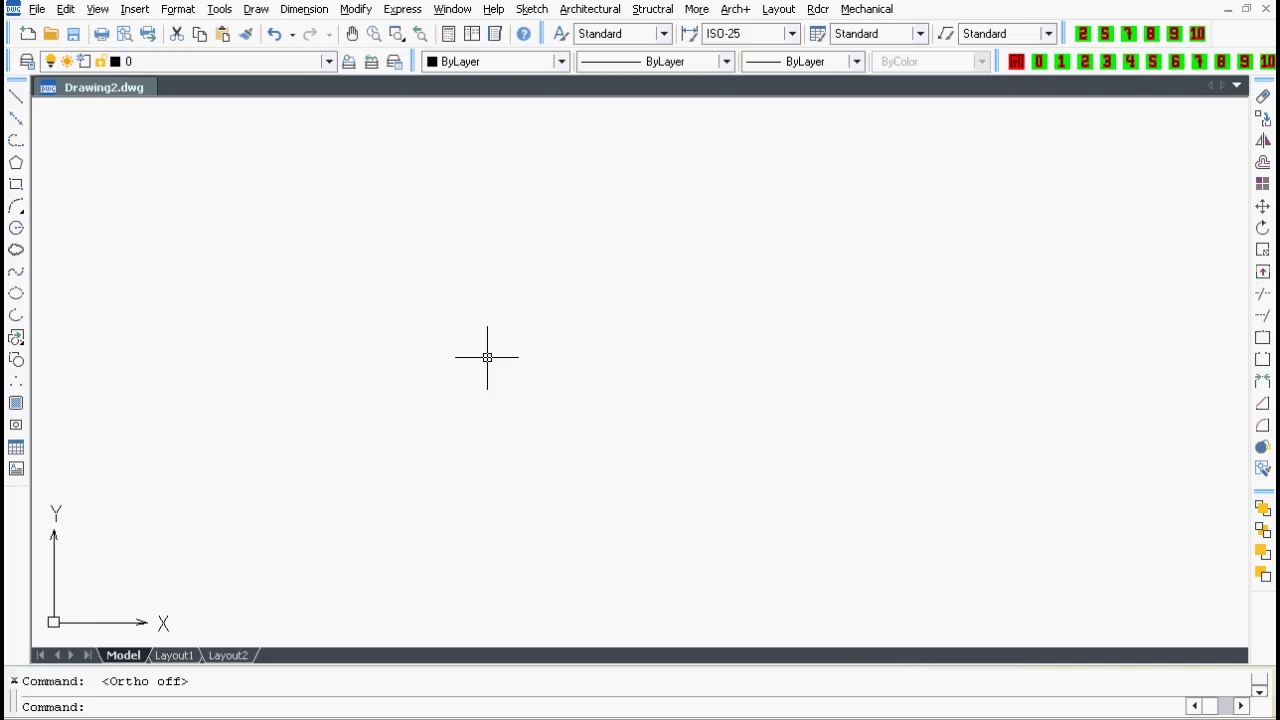
pyautogui.click(531, 9)
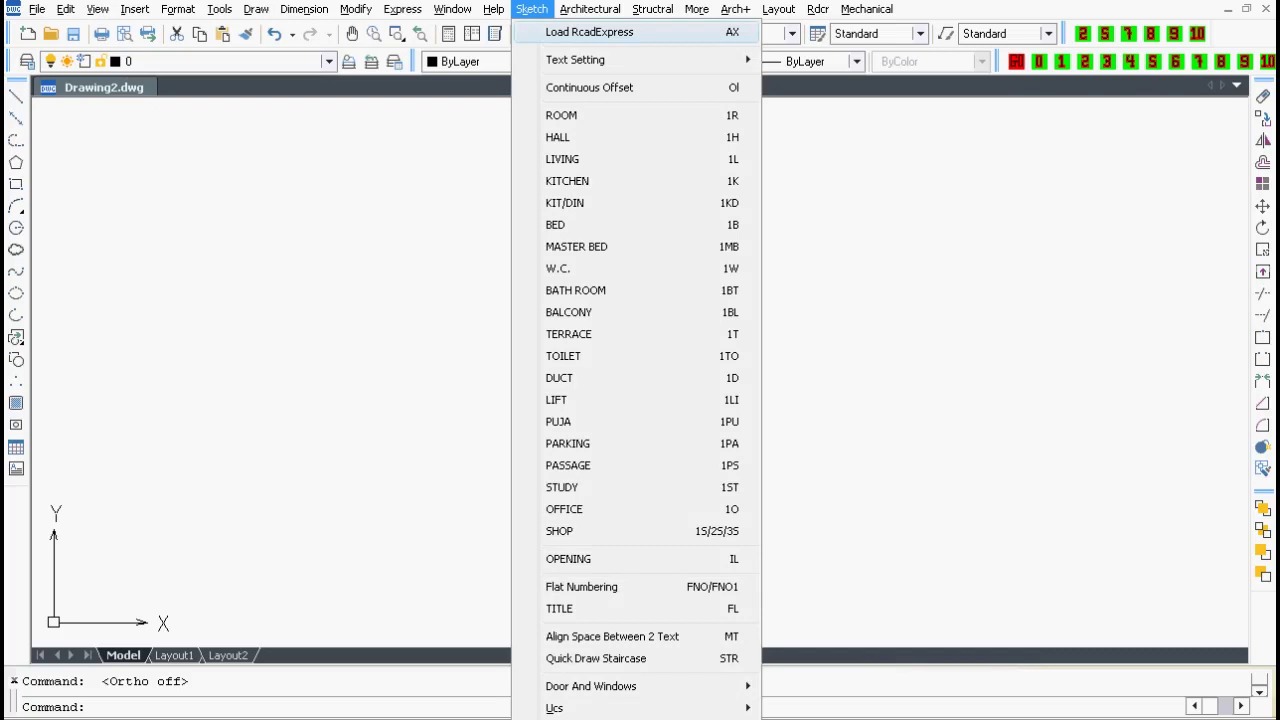
pyautogui.click(652, 100)
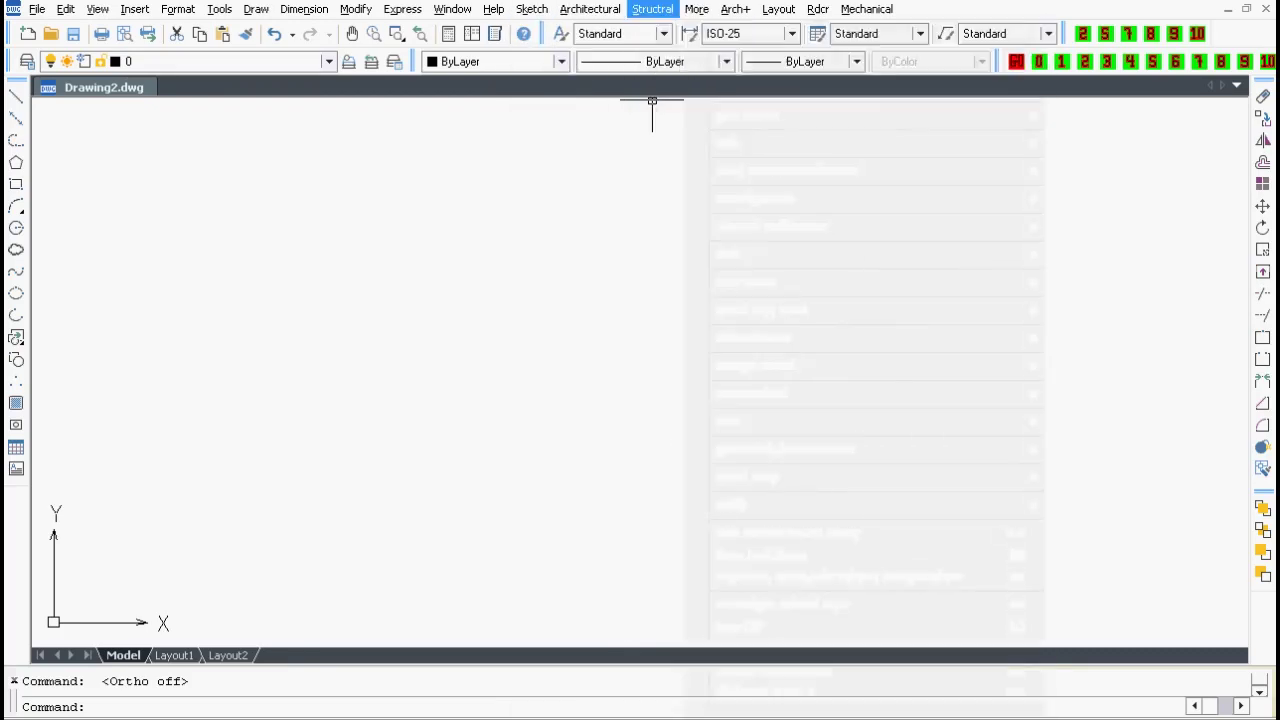
pyautogui.click(531, 9)
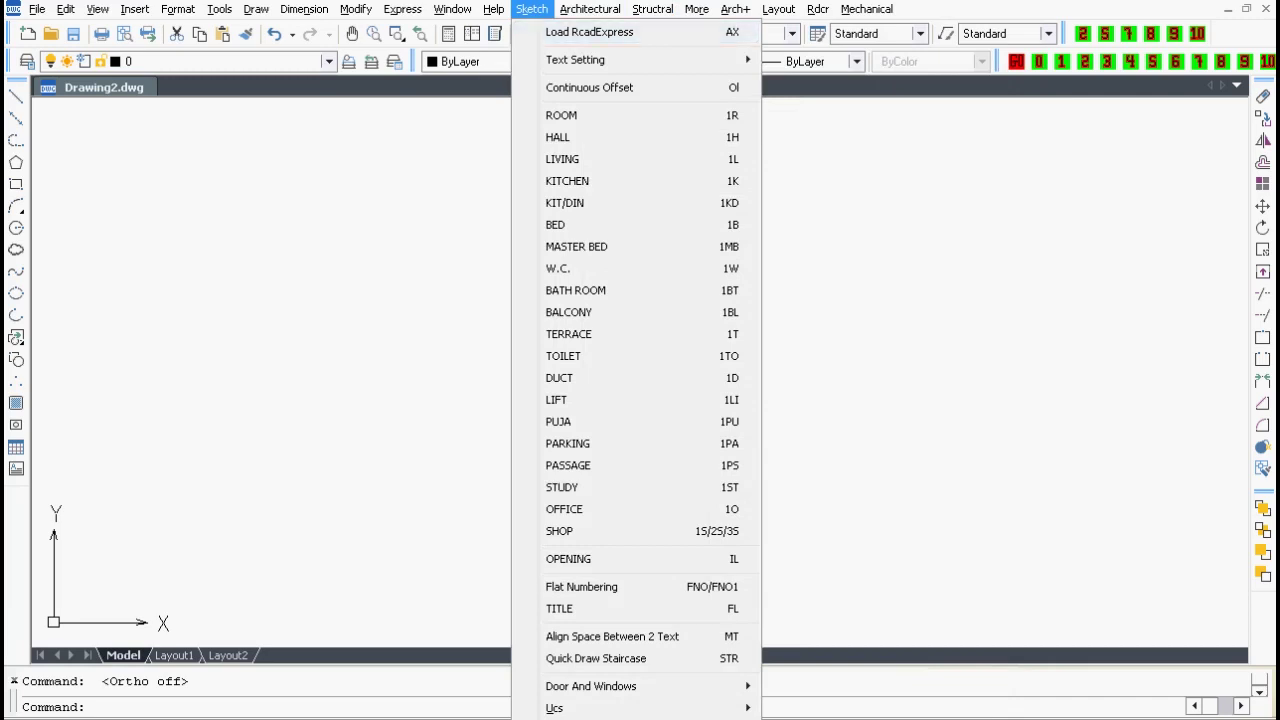
pyautogui.click(651, 109)
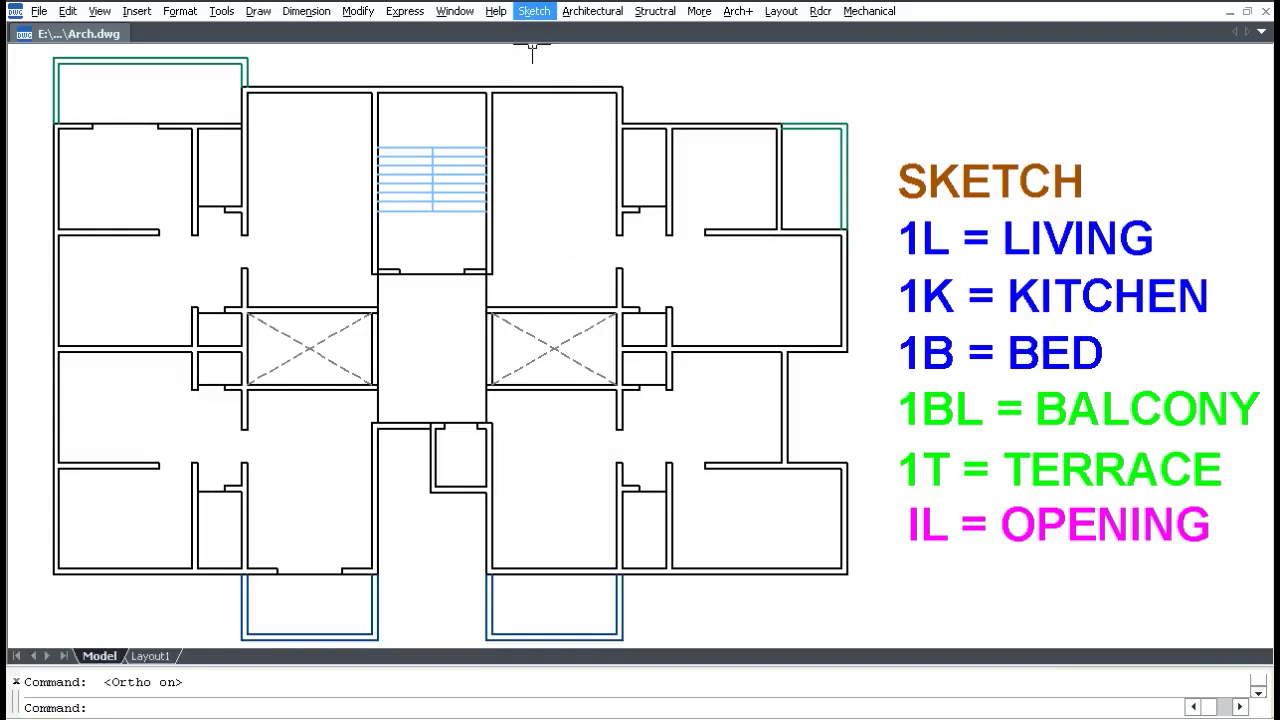
# - Place LIVING labels with room dimensions in the four living rooms on both sides of the stair and lift core
pyautogui.click(534, 11)
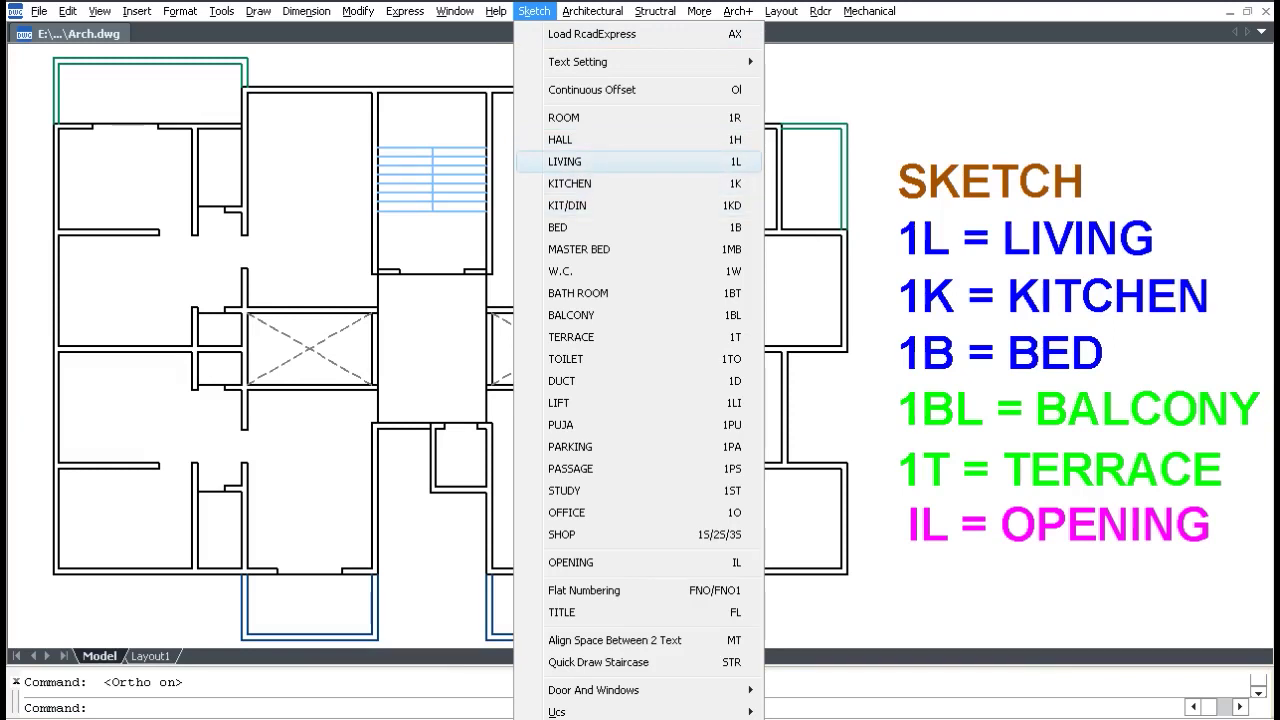
pyautogui.click(568, 161)
pyautogui.click(562, 155)
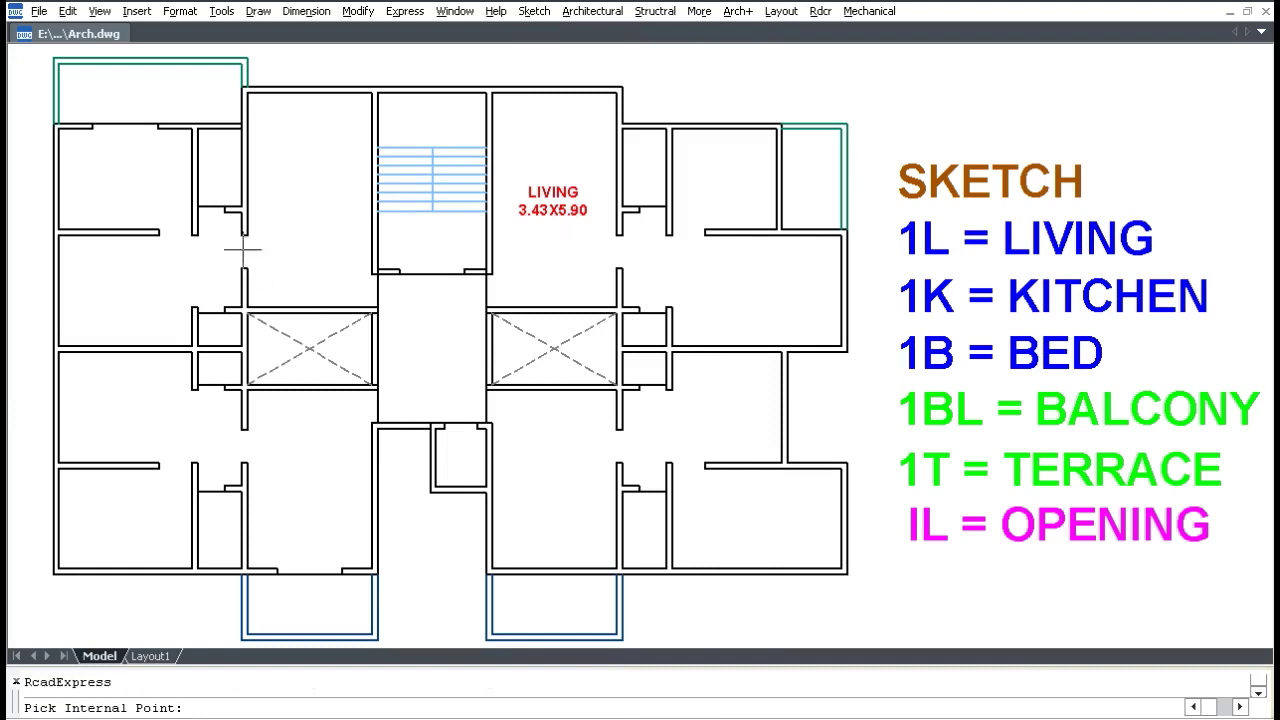
pyautogui.click(310, 240)
pyautogui.click(270, 505)
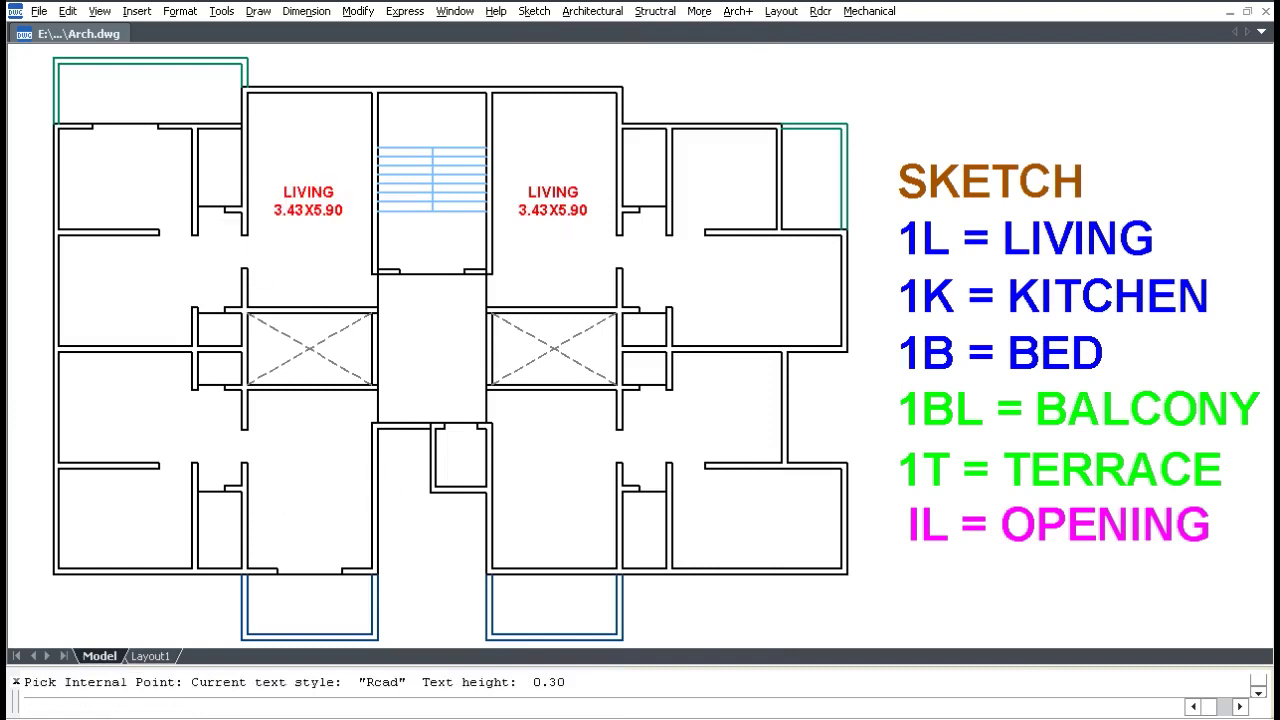
pyautogui.click(568, 488)
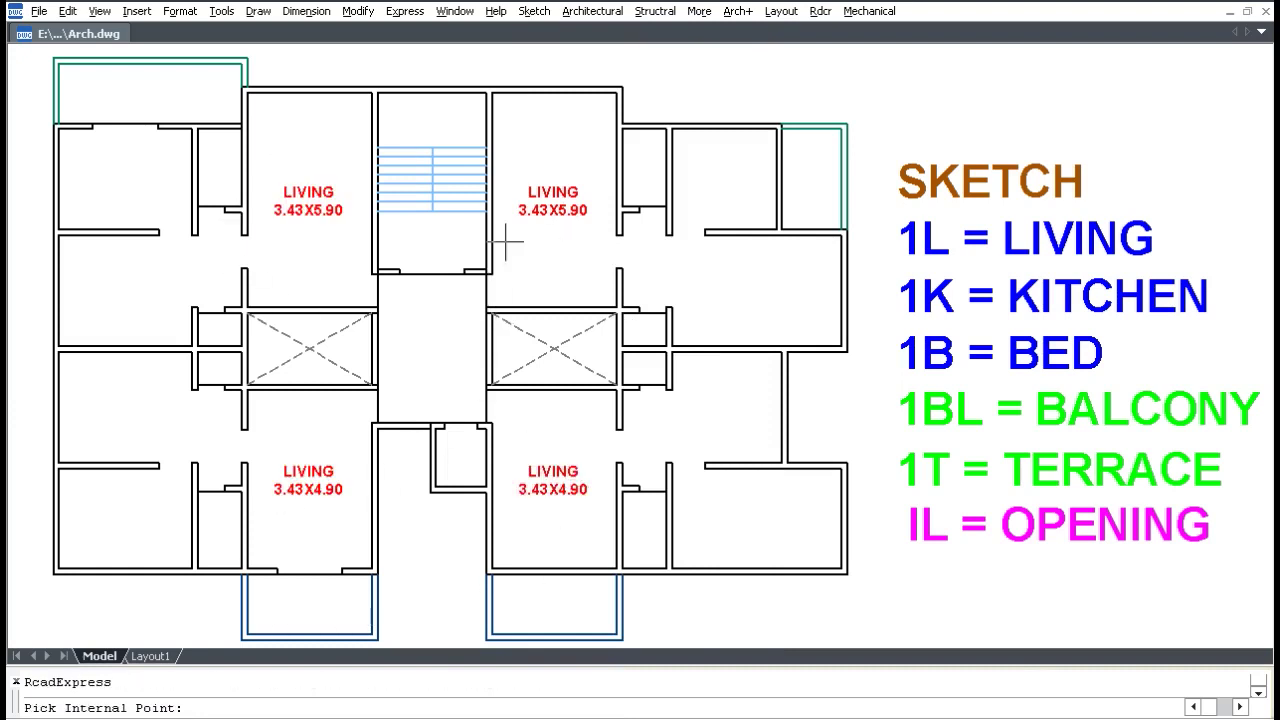
# - Place KITCHEN labels with room dimensions in the four kitchens along the outer sides of the floor plan
pyautogui.click(533, 11)
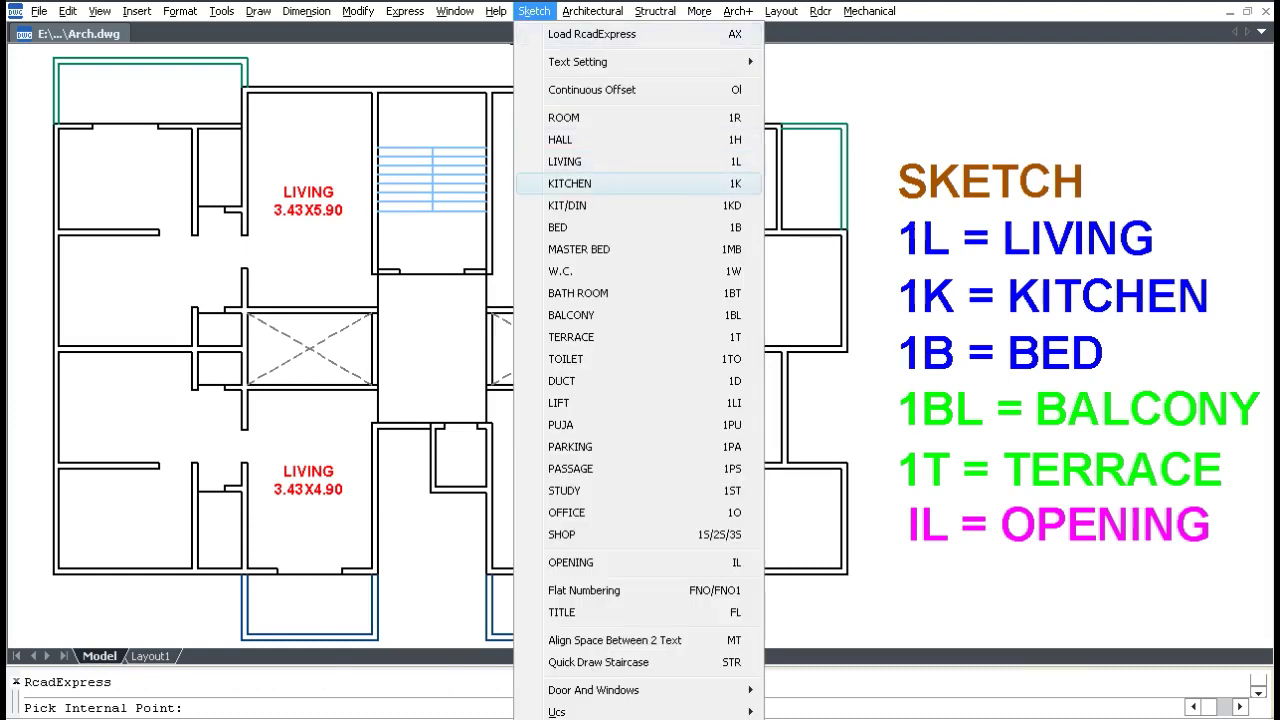
pyautogui.click(570, 183)
pyautogui.click(742, 312)
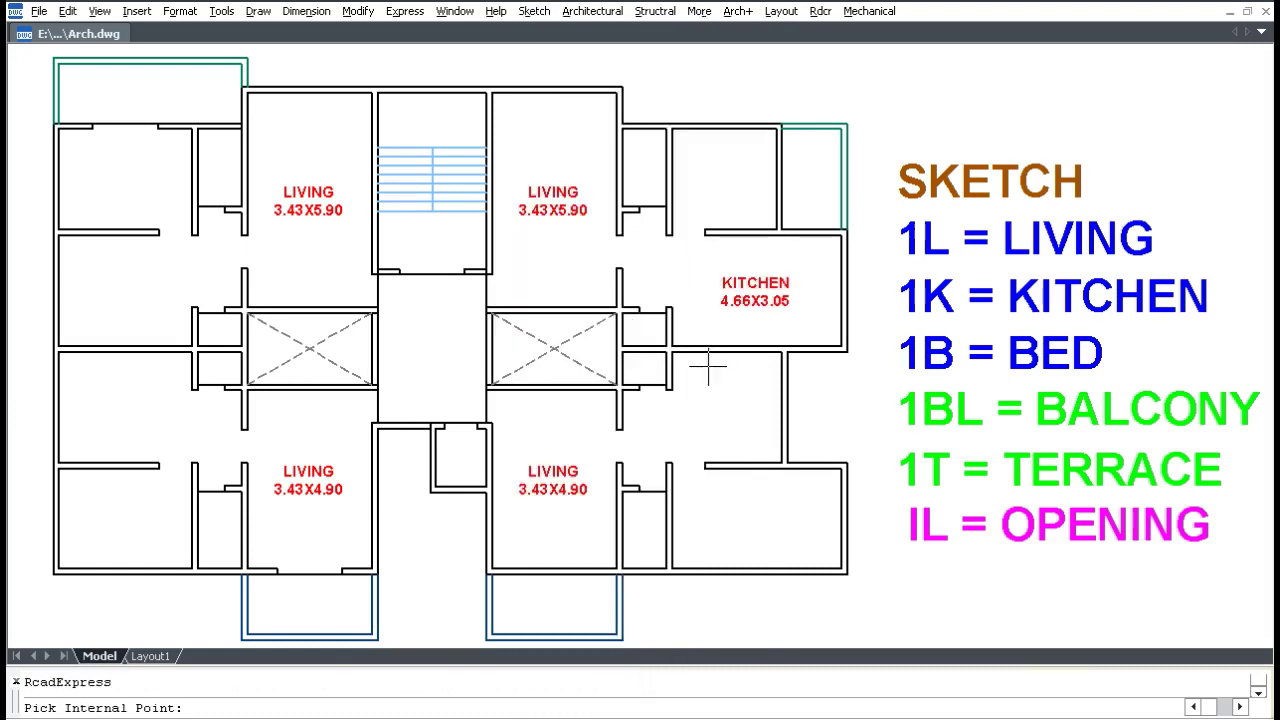
pyautogui.click(708, 368)
pyautogui.click(88, 372)
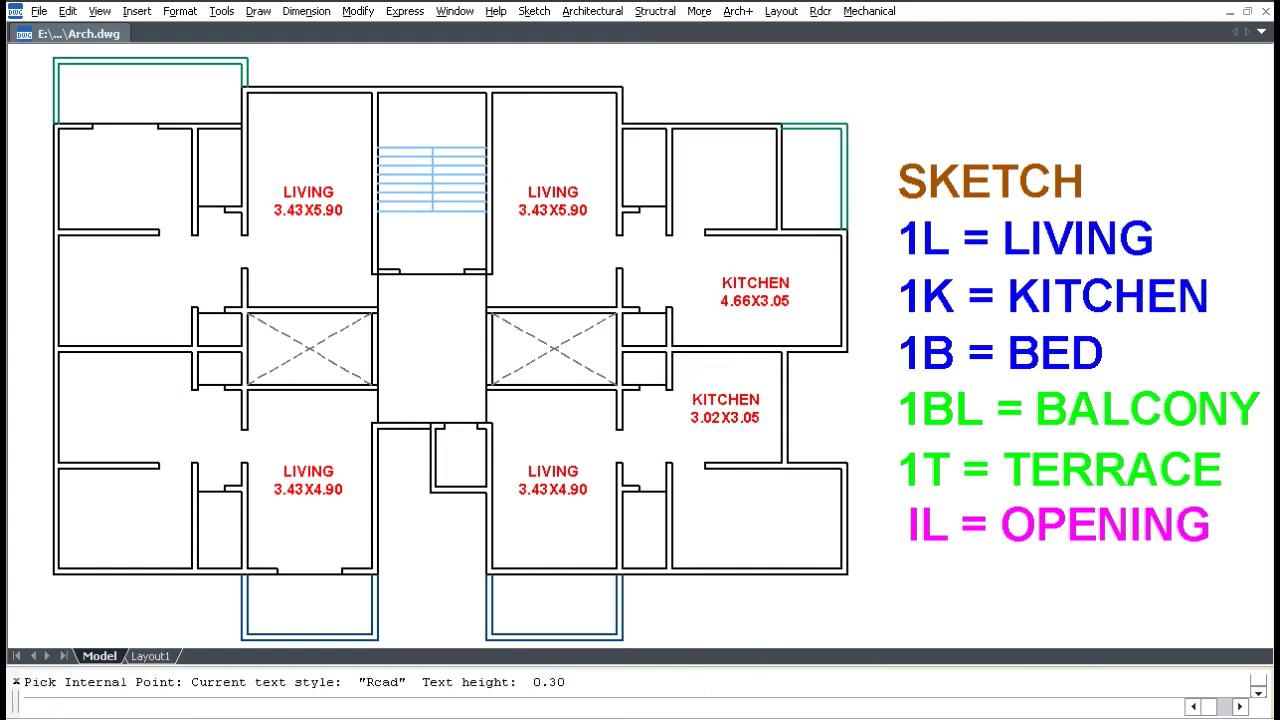
pyautogui.click(92, 328)
# - Place BED labels with room dimensions in the four corner bedrooms of the floor plan and end the command
pyautogui.click(534, 11)
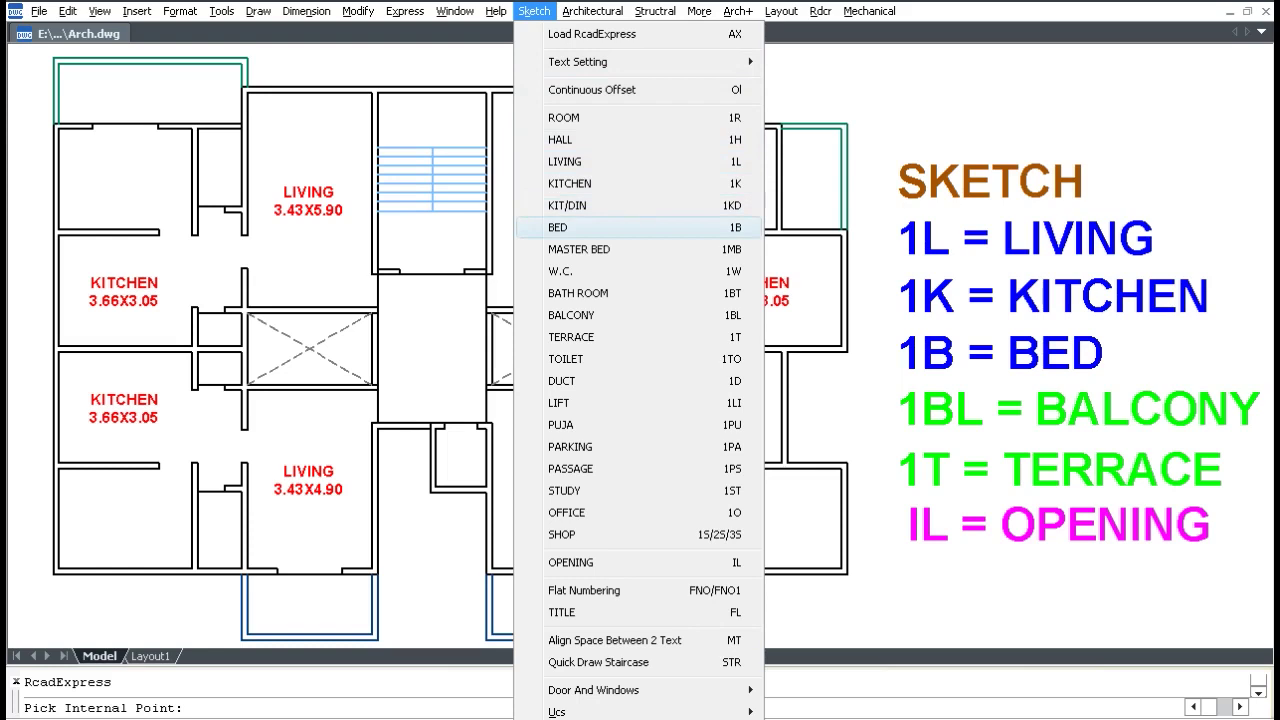
pyautogui.click(570, 227)
pyautogui.click(716, 216)
pyautogui.click(76, 184)
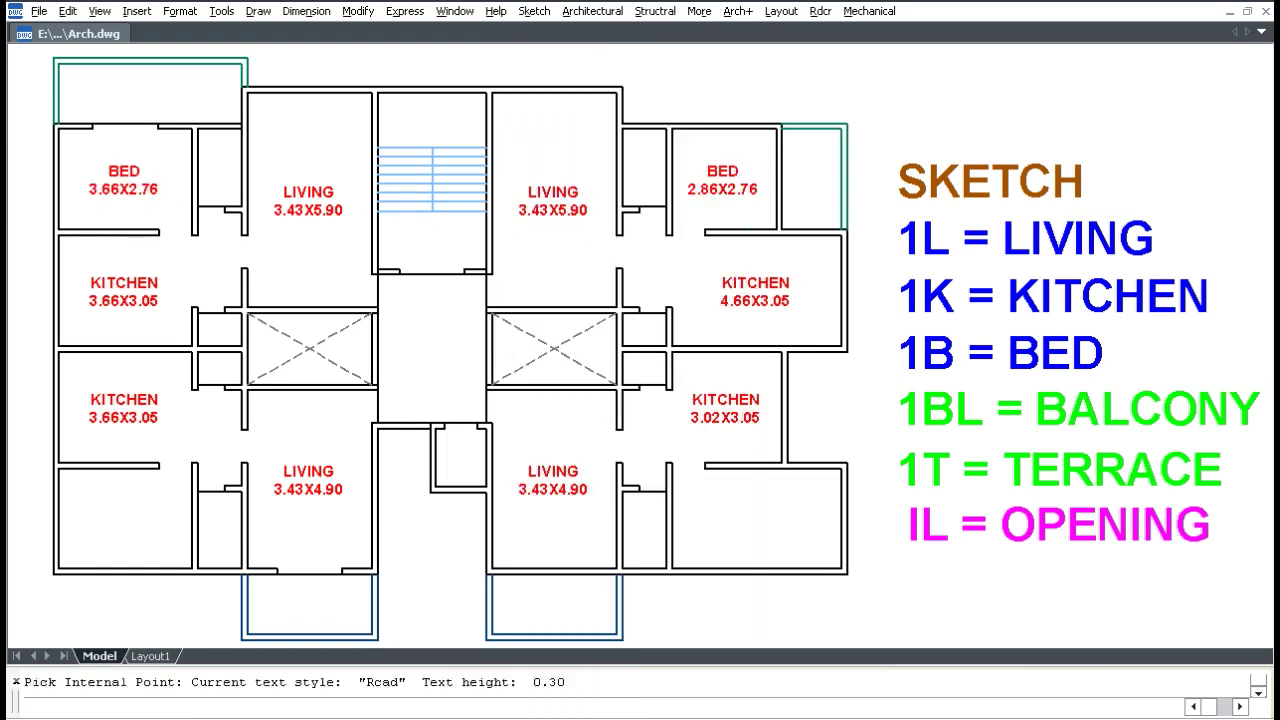
pyautogui.click(101, 491)
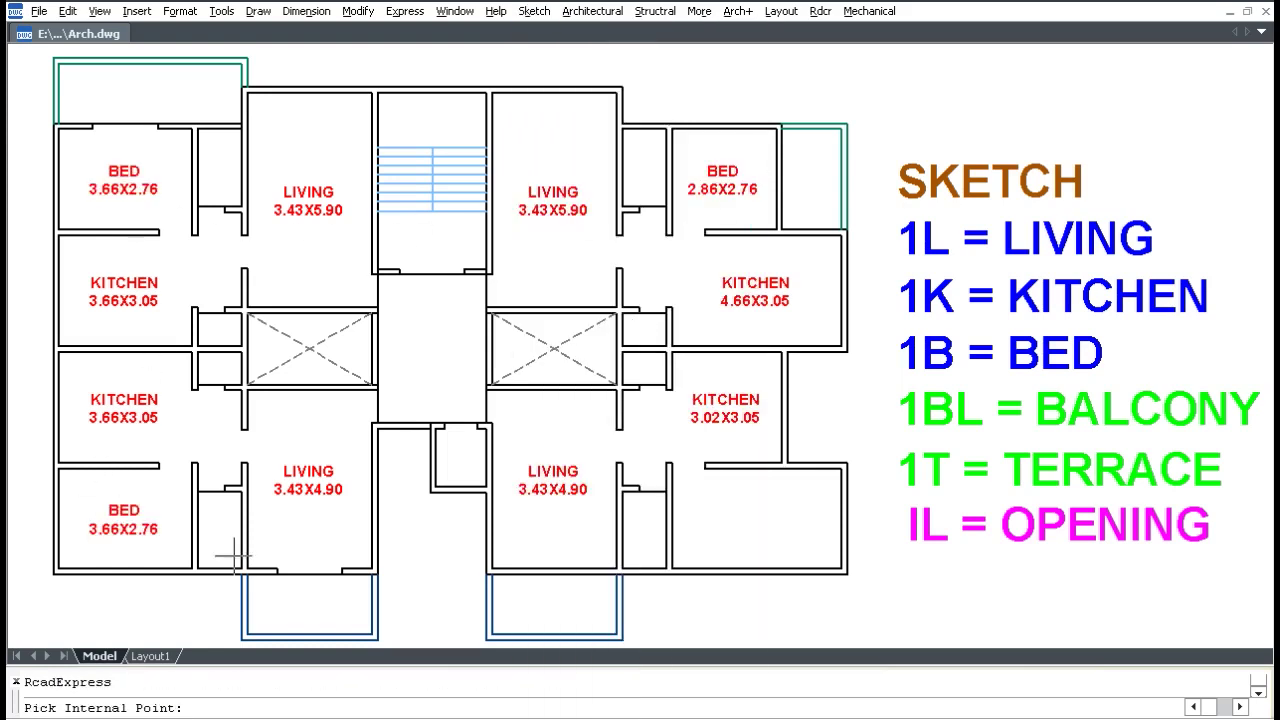
pyautogui.click(760, 518)
pyautogui.press('Return')
pyautogui.press('F8')
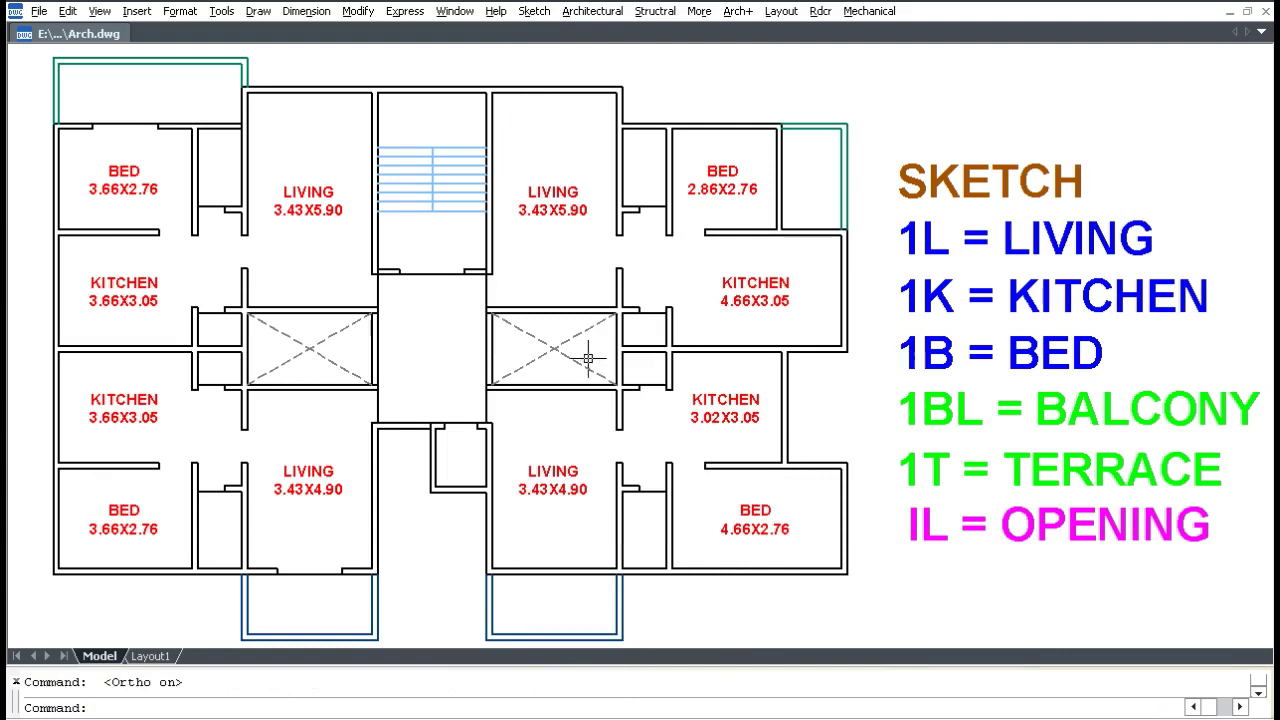
# - Add BALCONY labels with dimensions to the two green-outlined balconies, defining each by its diagonal corners
pyautogui.click(534, 11)
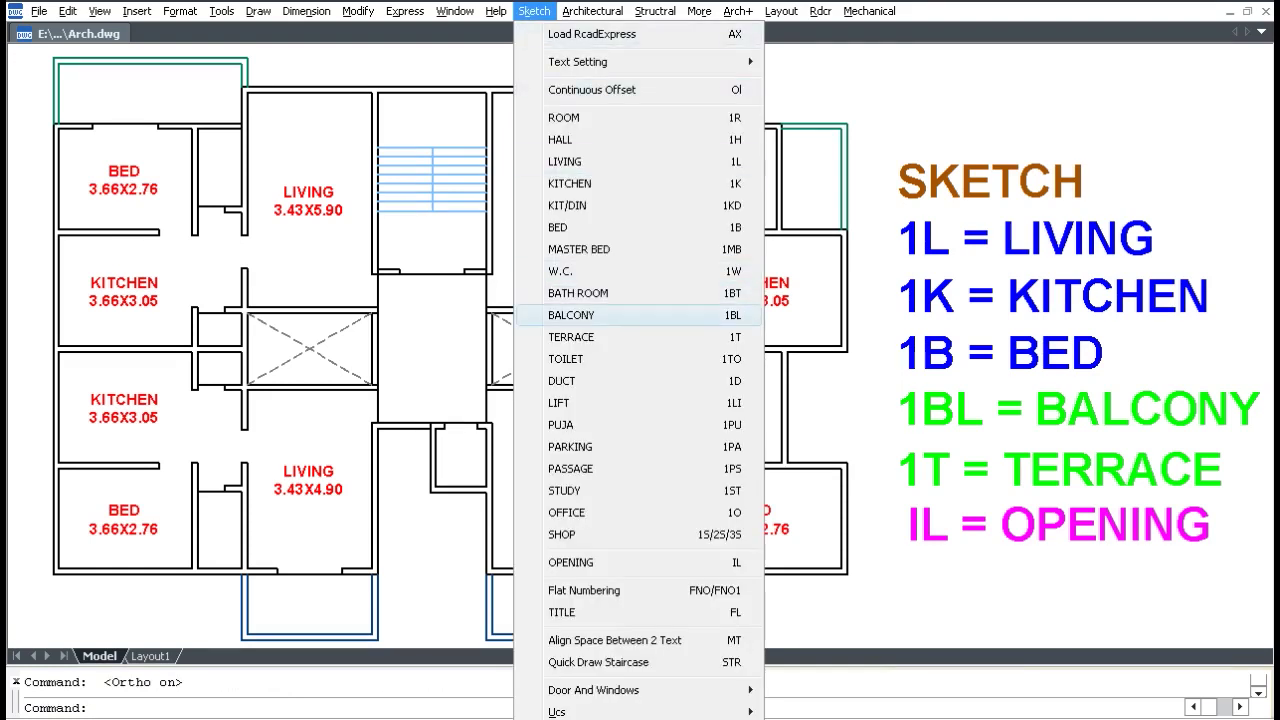
pyautogui.click(622, 315)
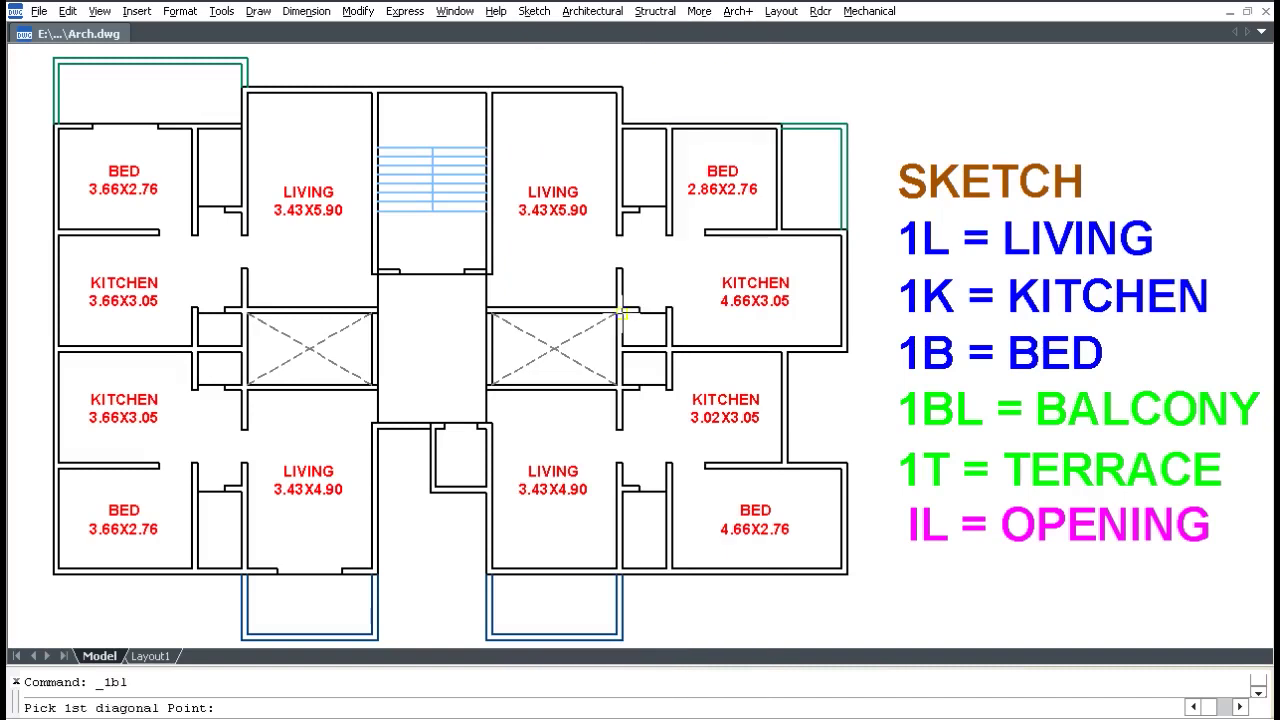
pyautogui.click(783, 228)
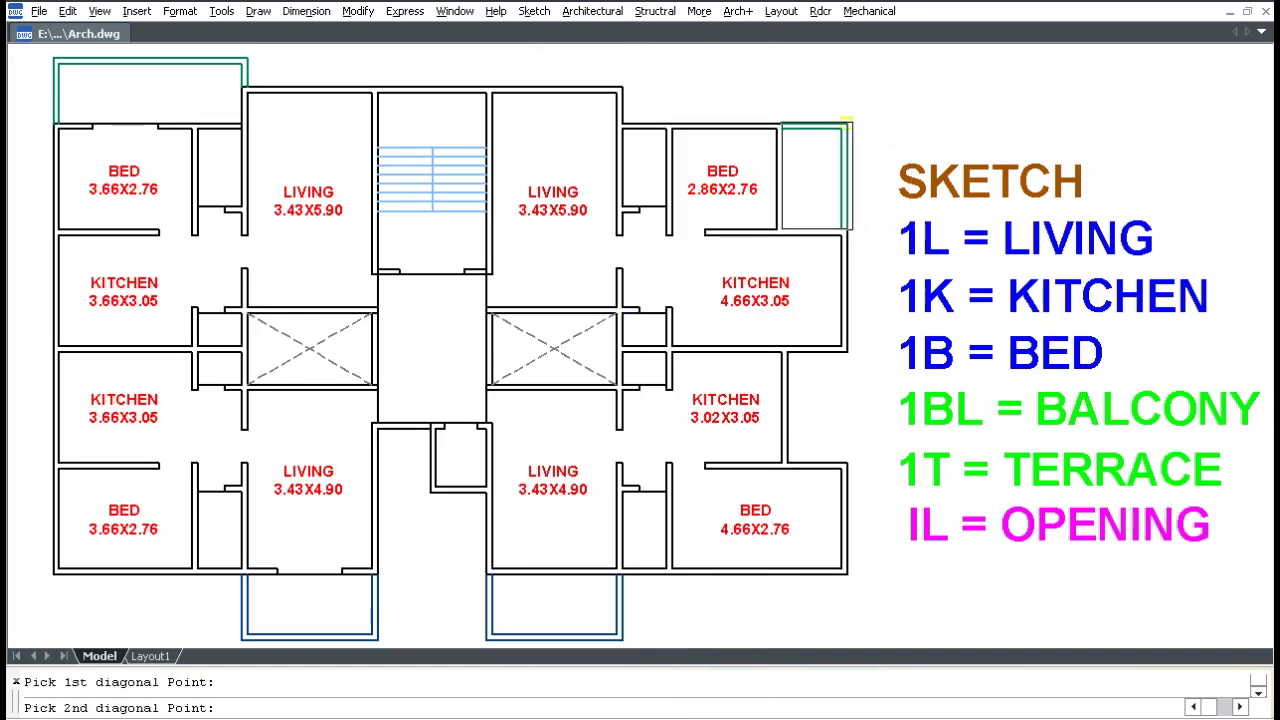
pyautogui.click(847, 124)
pyautogui.press('Return')
pyautogui.click(54, 124)
pyautogui.click(247, 58)
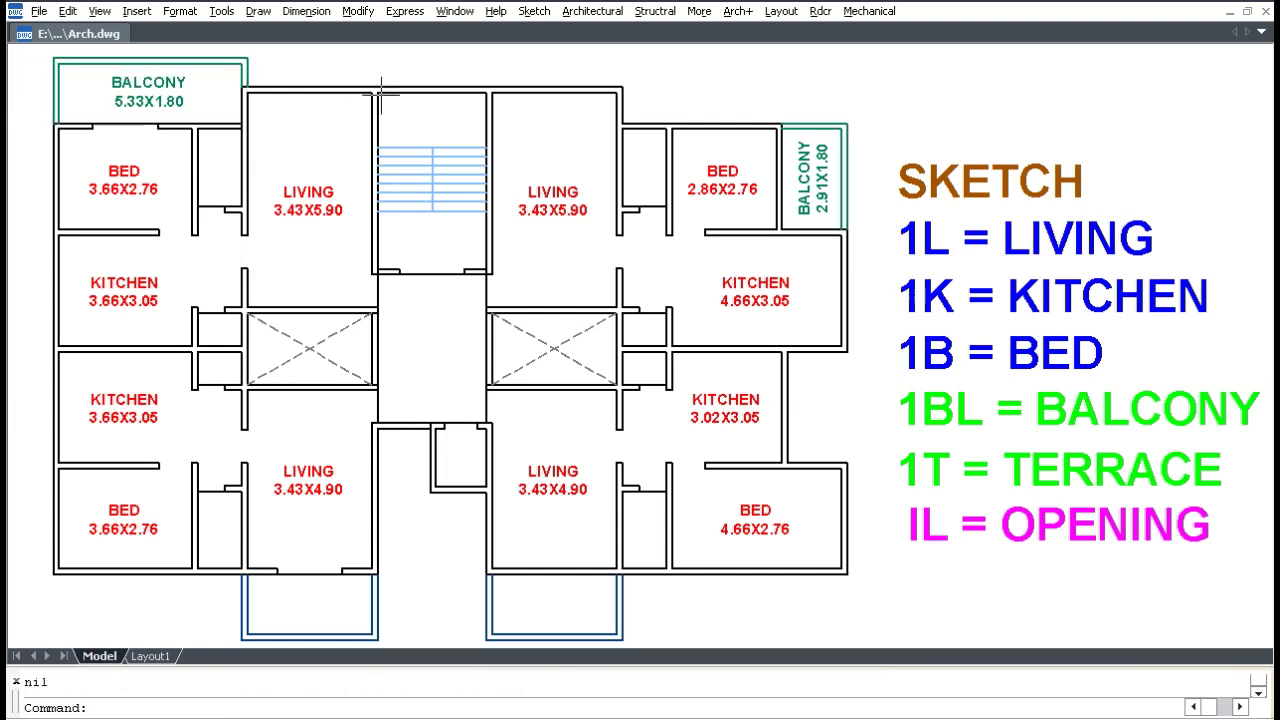
# - Add TERRACE labels with dimensions to the two blue-outlined terraces below the lower living rooms, defining each by its diagonal corners
pyautogui.click(534, 11)
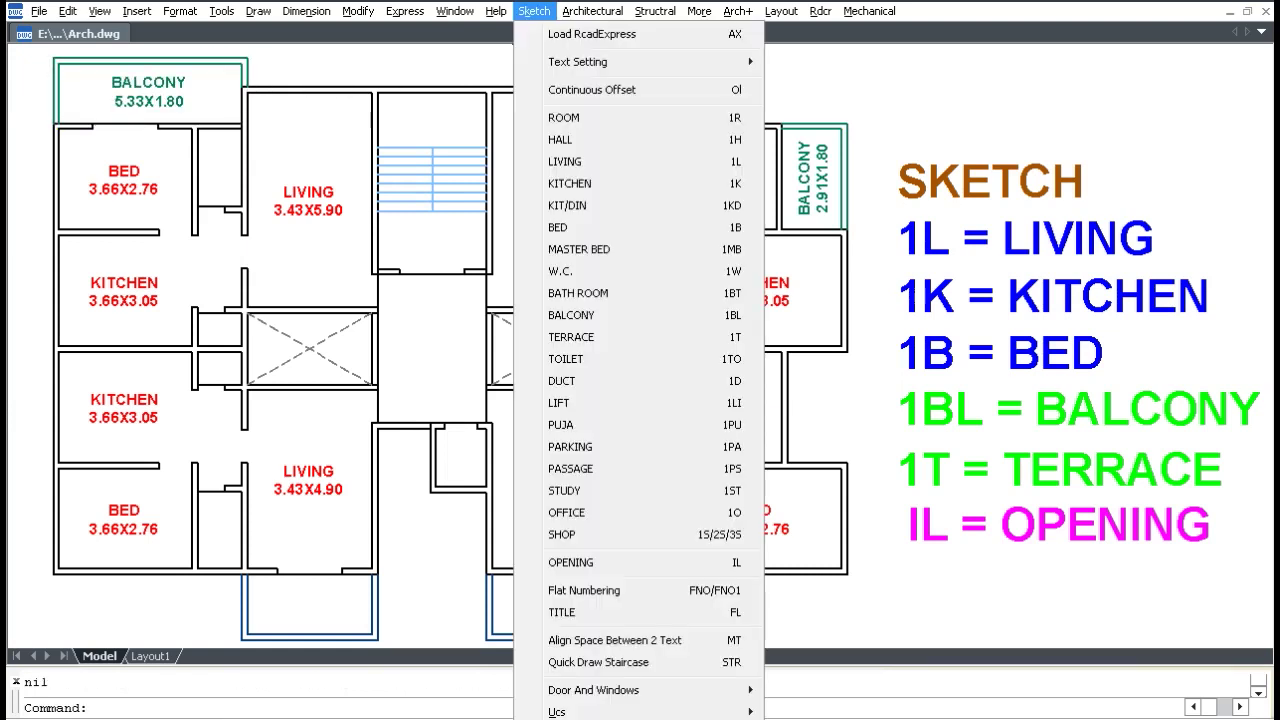
pyautogui.click(571, 337)
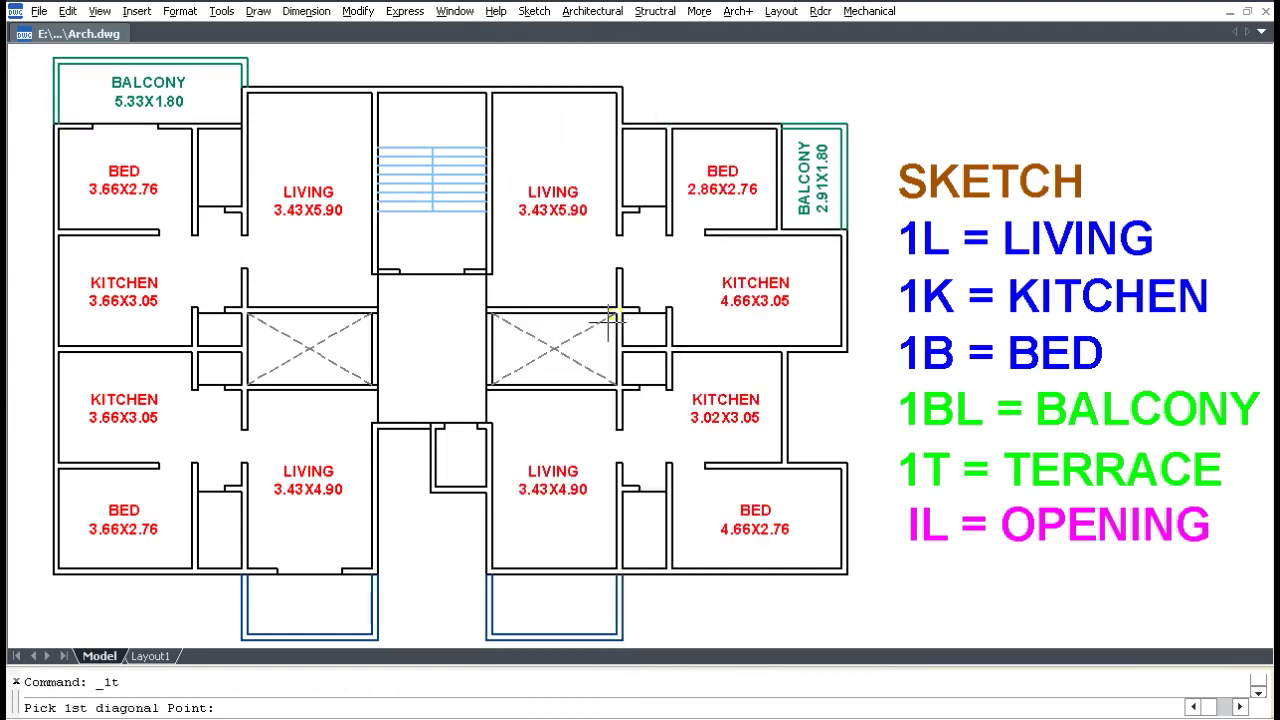
pyautogui.click(488, 620)
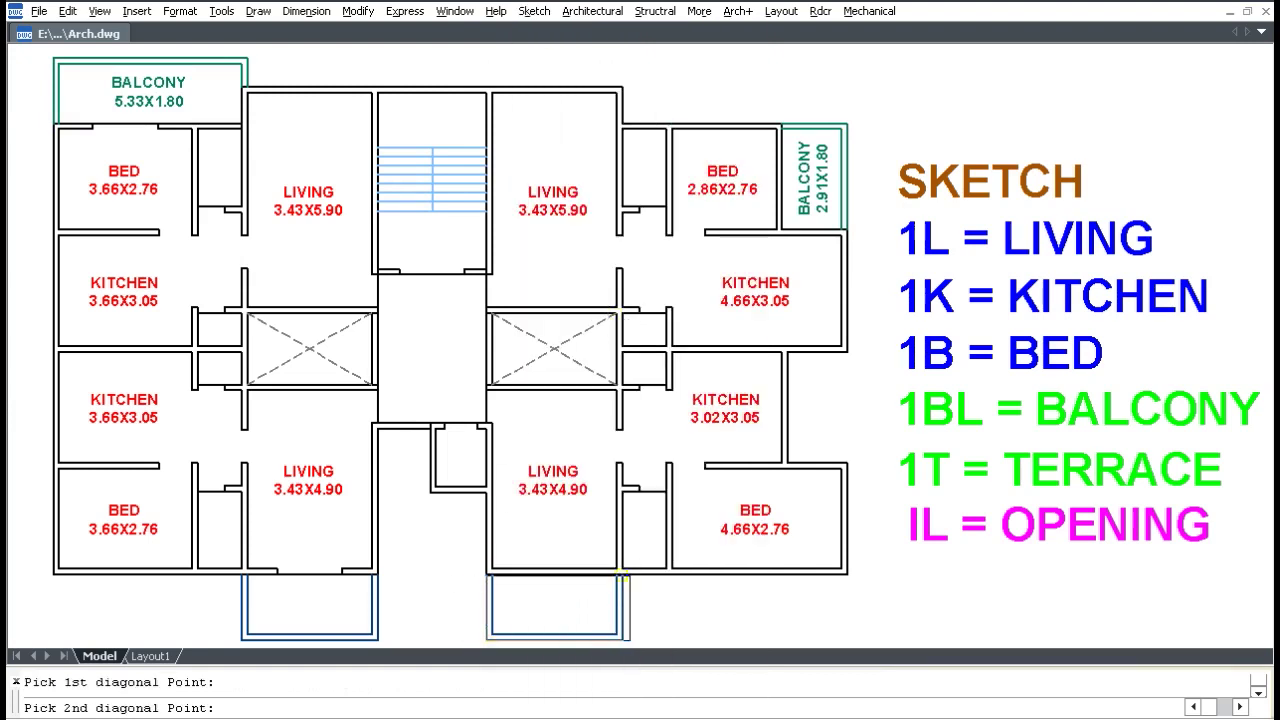
pyautogui.click(620, 577)
pyautogui.press('Return')
pyautogui.click(242, 620)
pyautogui.click(377, 577)
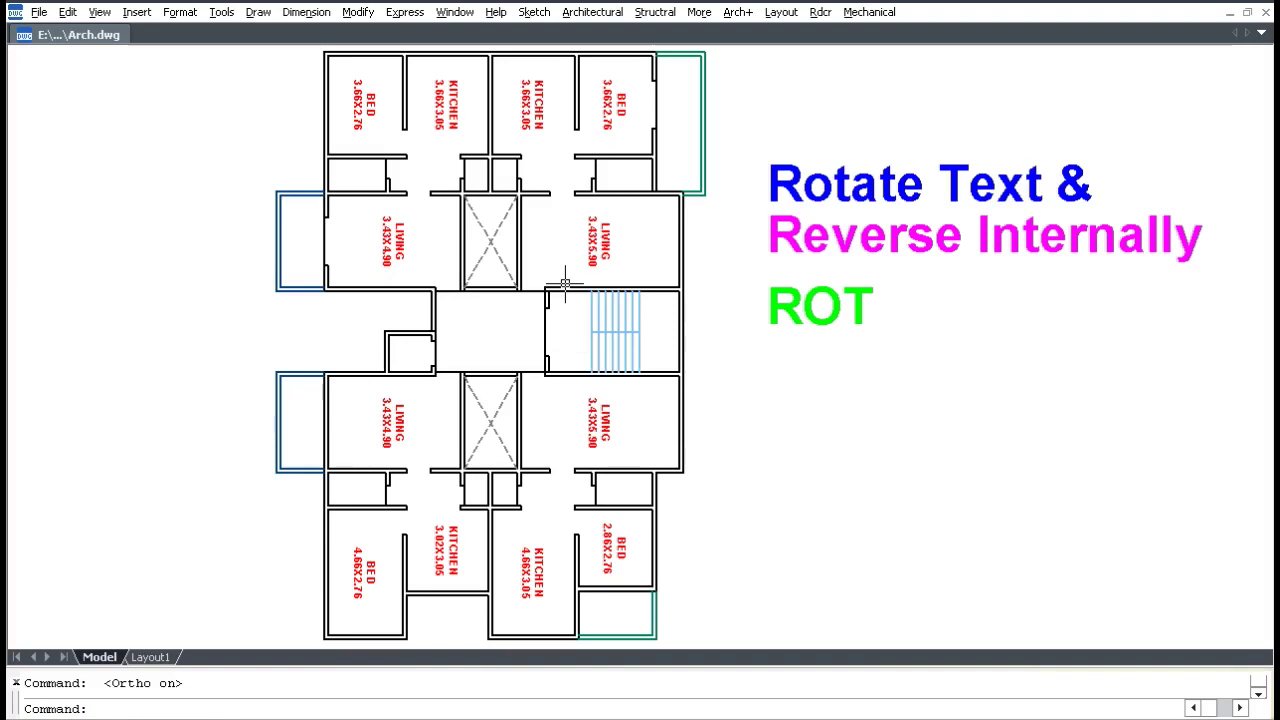
# - Rotate all room labels in the turned floor plan with Rotate Text And Reverse Internally, using an angle of 90
pyautogui.click(592, 12)
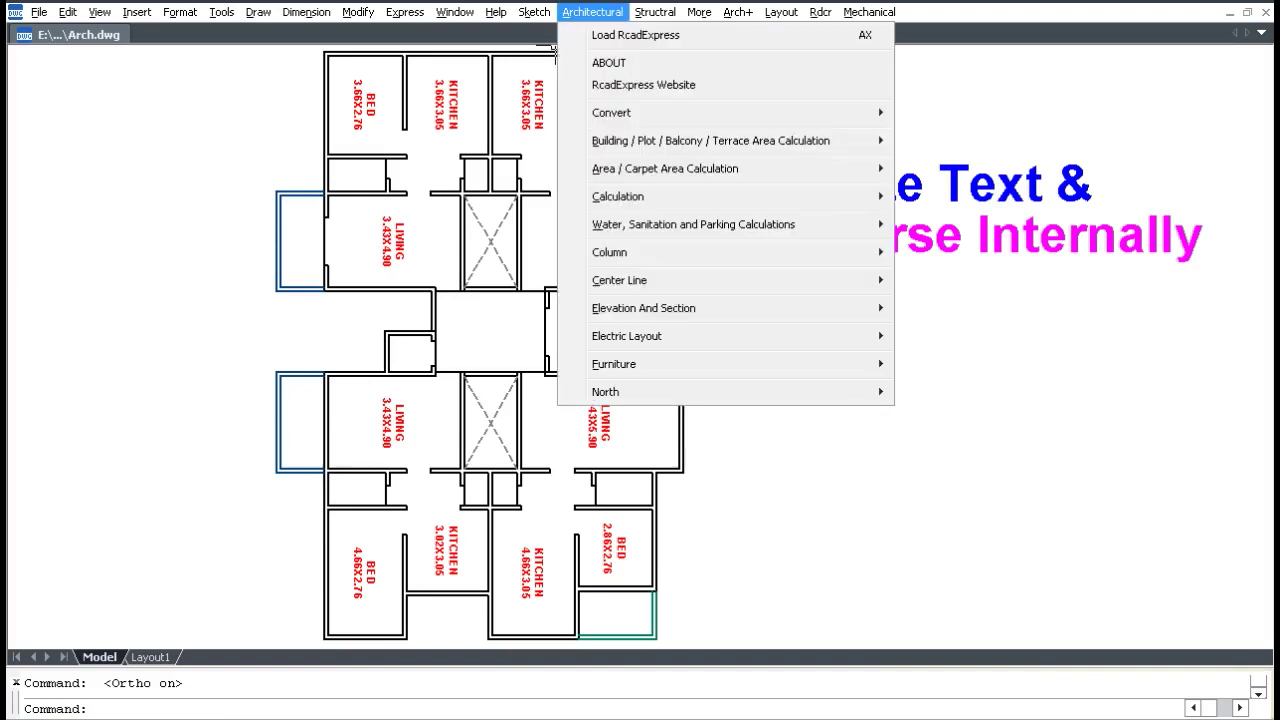
pyautogui.moveTo(612, 112)
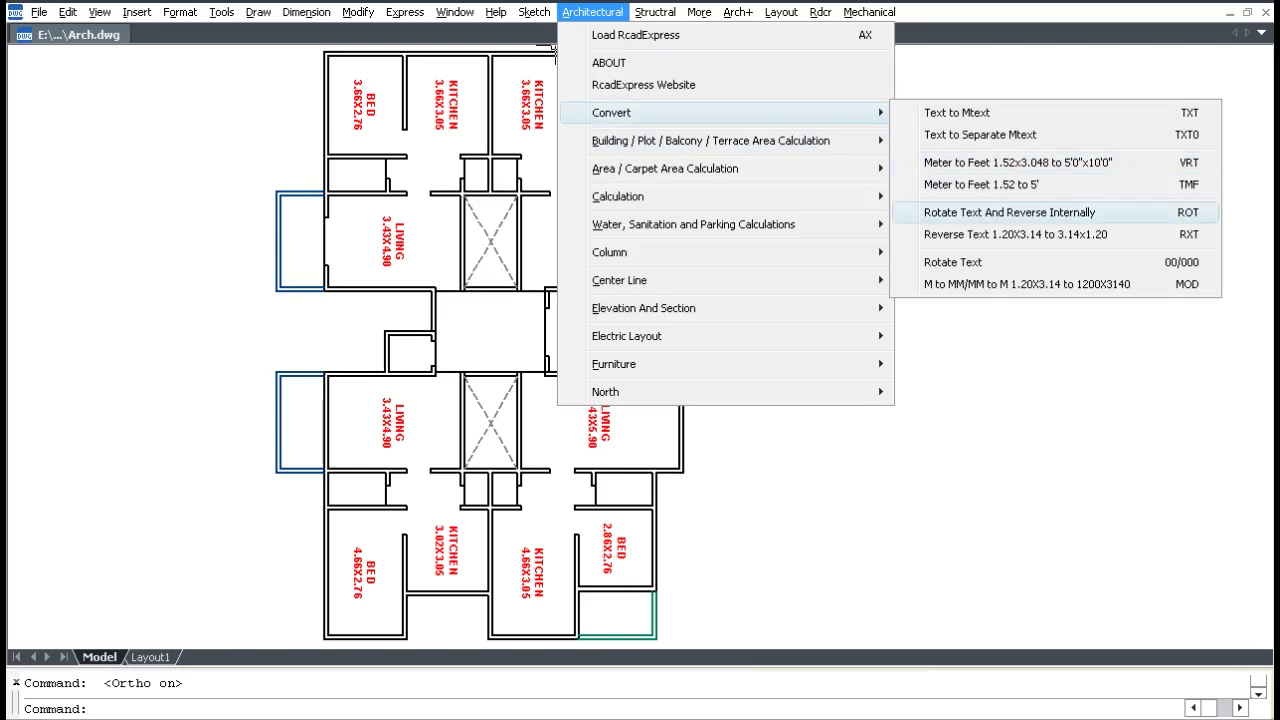
pyautogui.click(1010, 212)
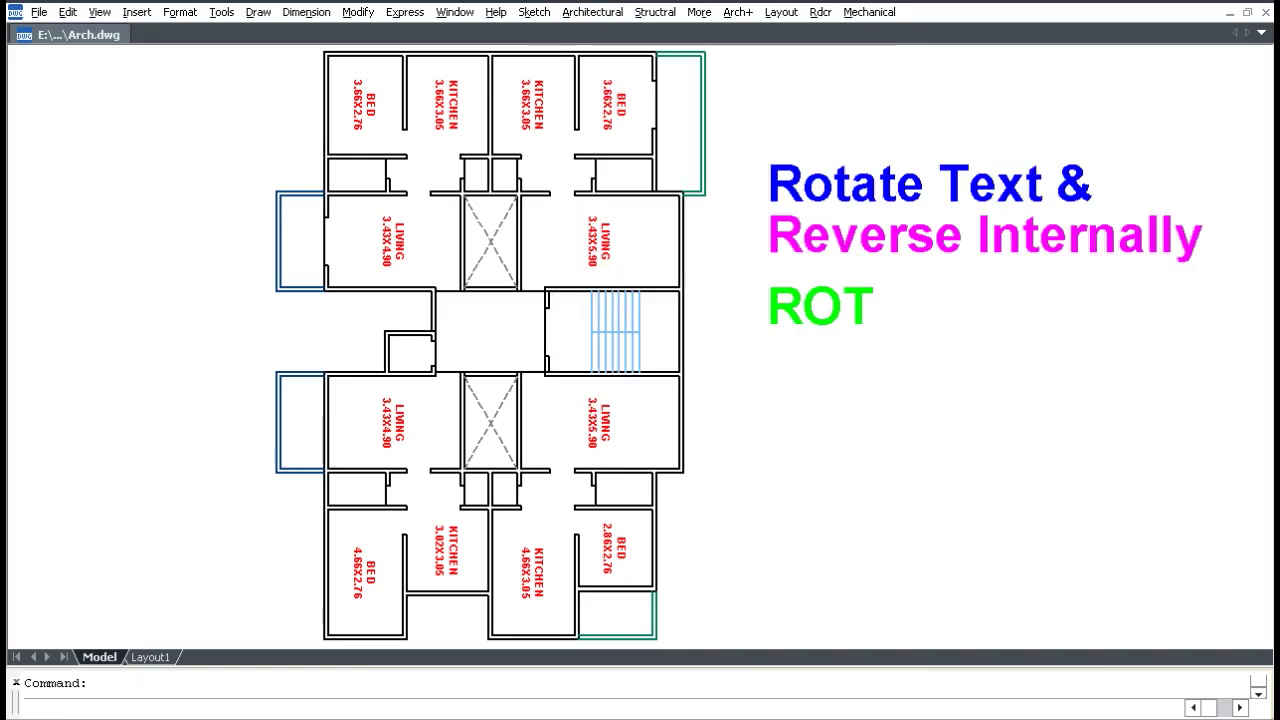
pyautogui.click(722, 634)
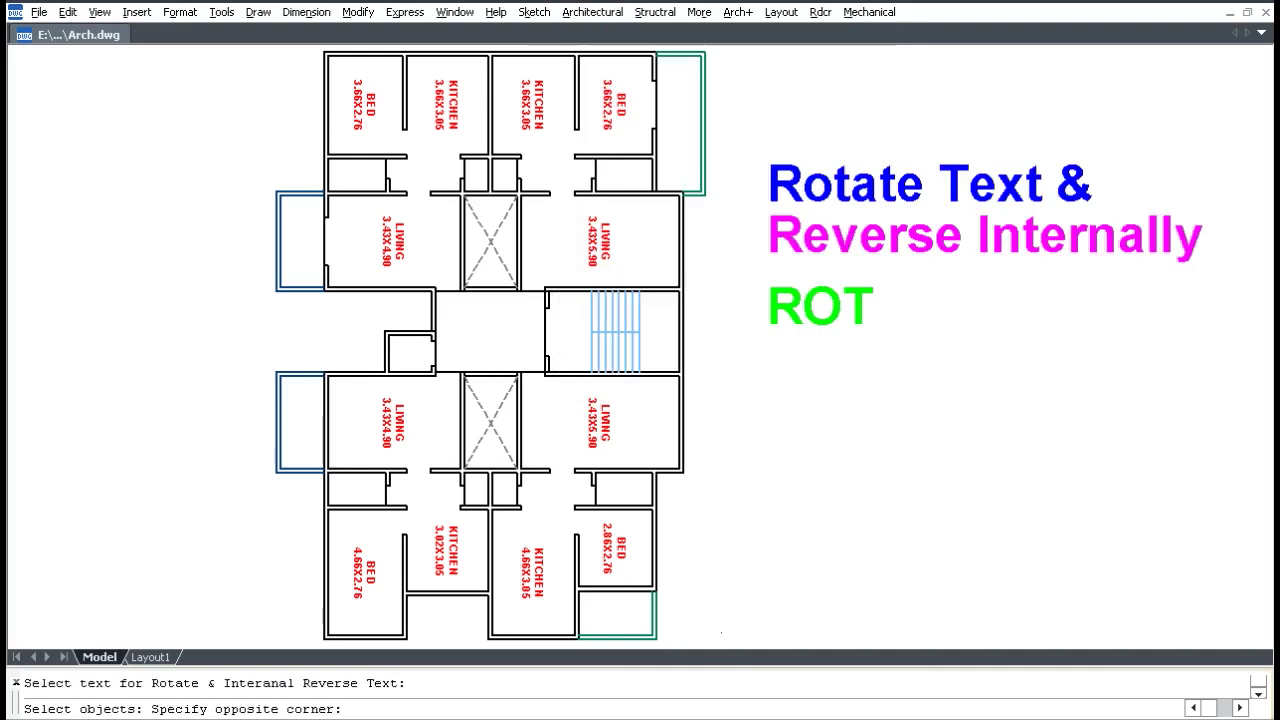
pyautogui.click(228, 64)
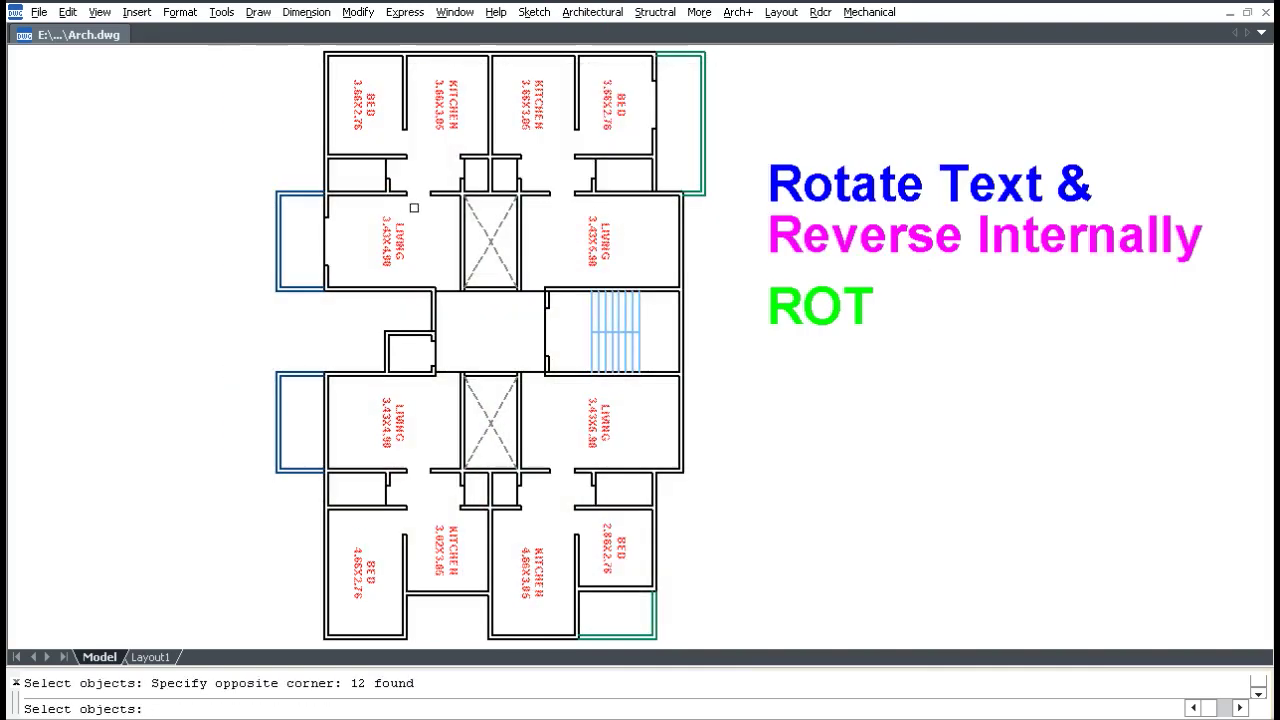
pyautogui.press('Return')
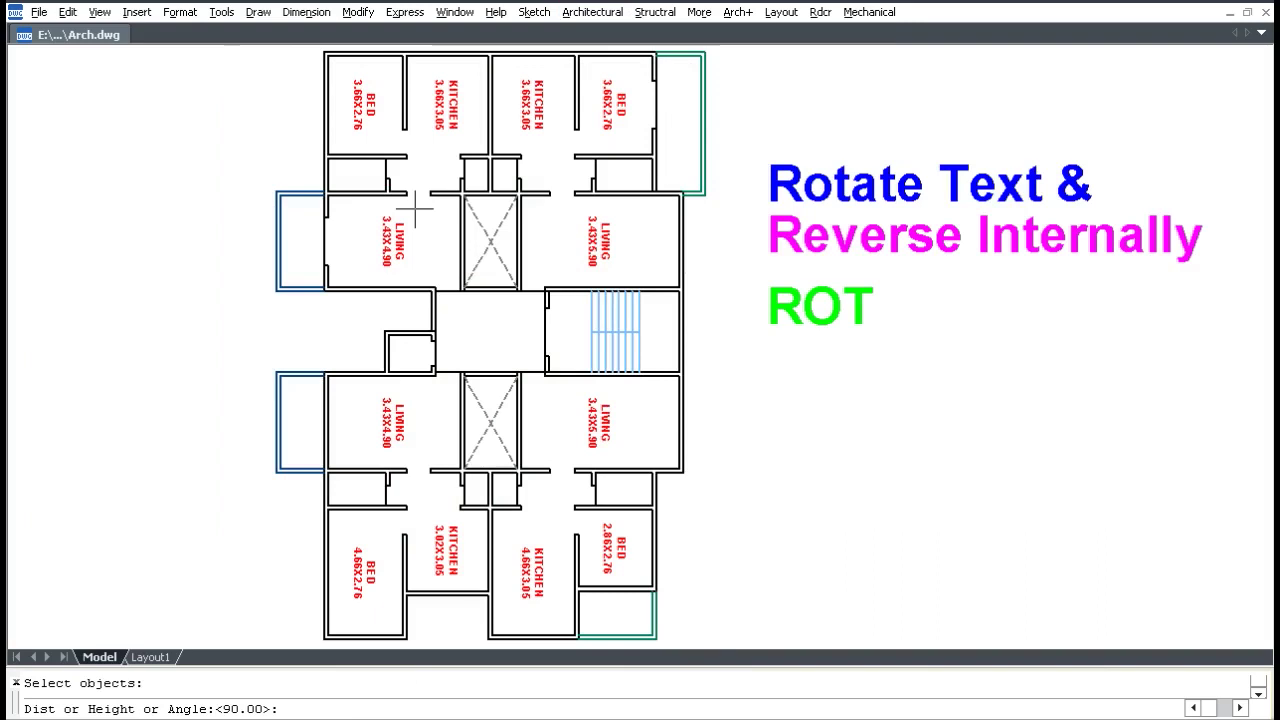
pyautogui.write('90')
pyautogui.press('Return')
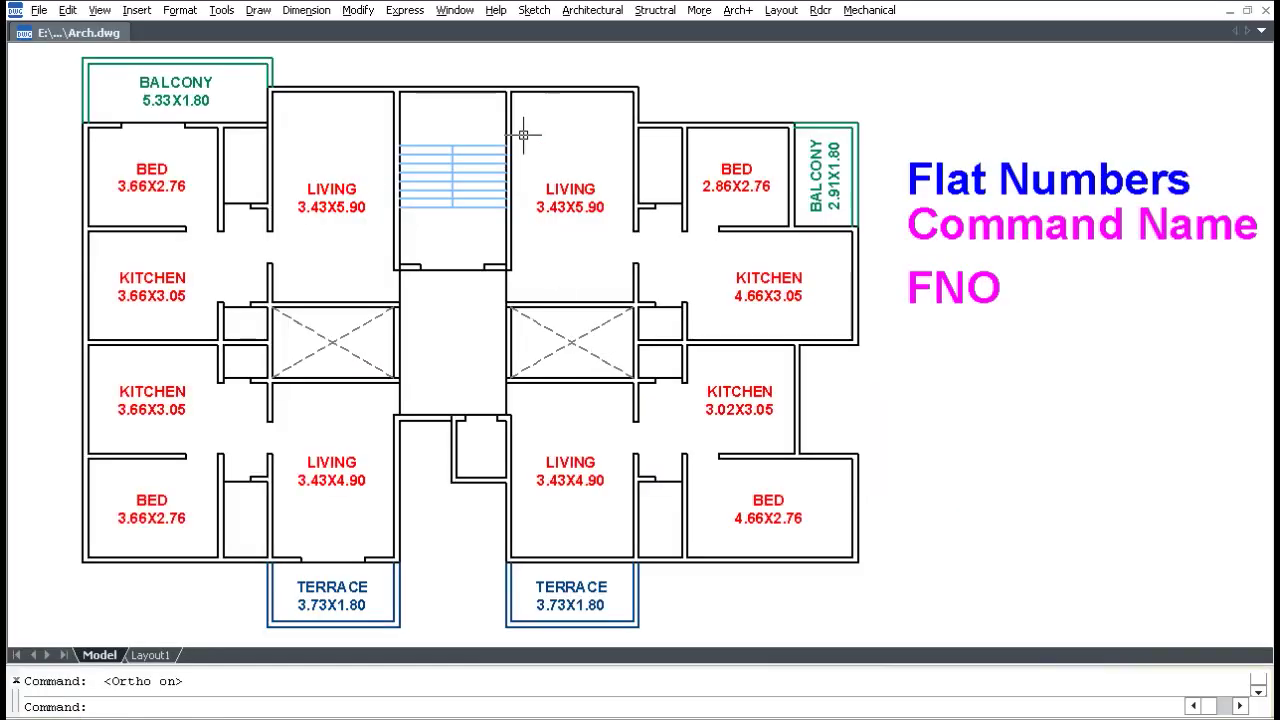
# - Set up Flat Numbering with 6 flats per floor, starting from 101, on alternate floors, with a text height of .25
pyautogui.click(534, 10)
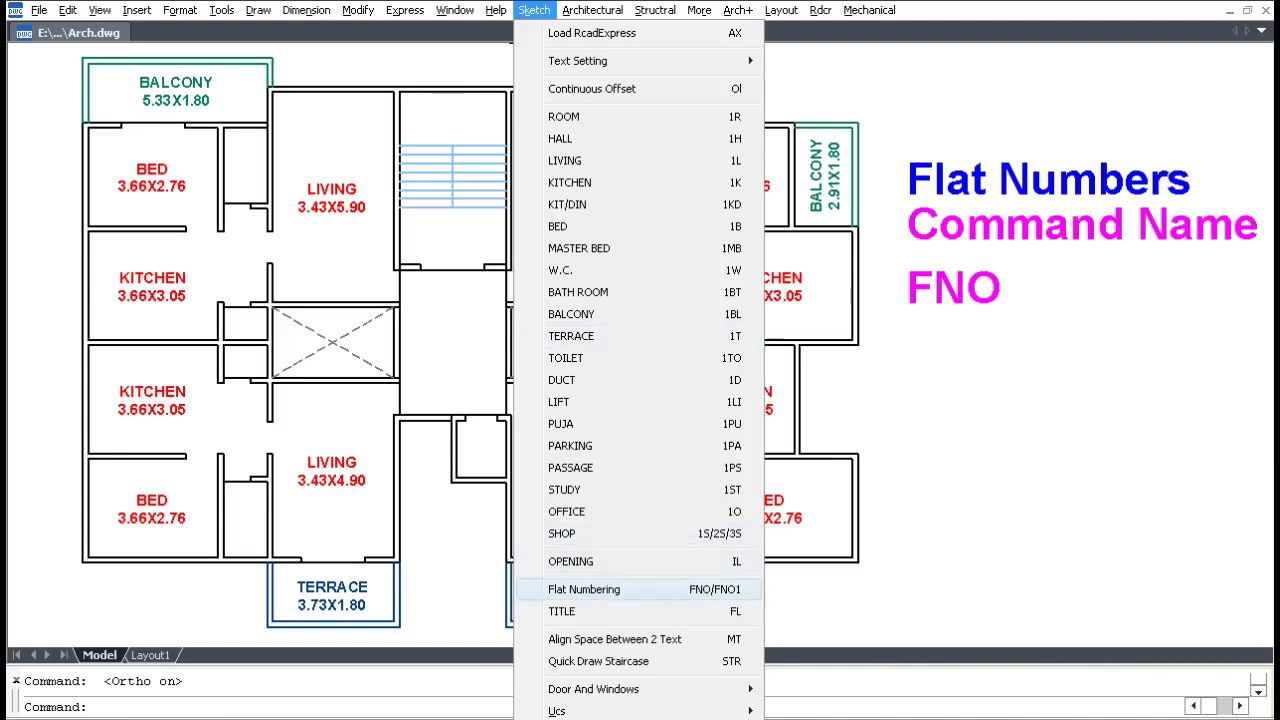
pyautogui.click(600, 589)
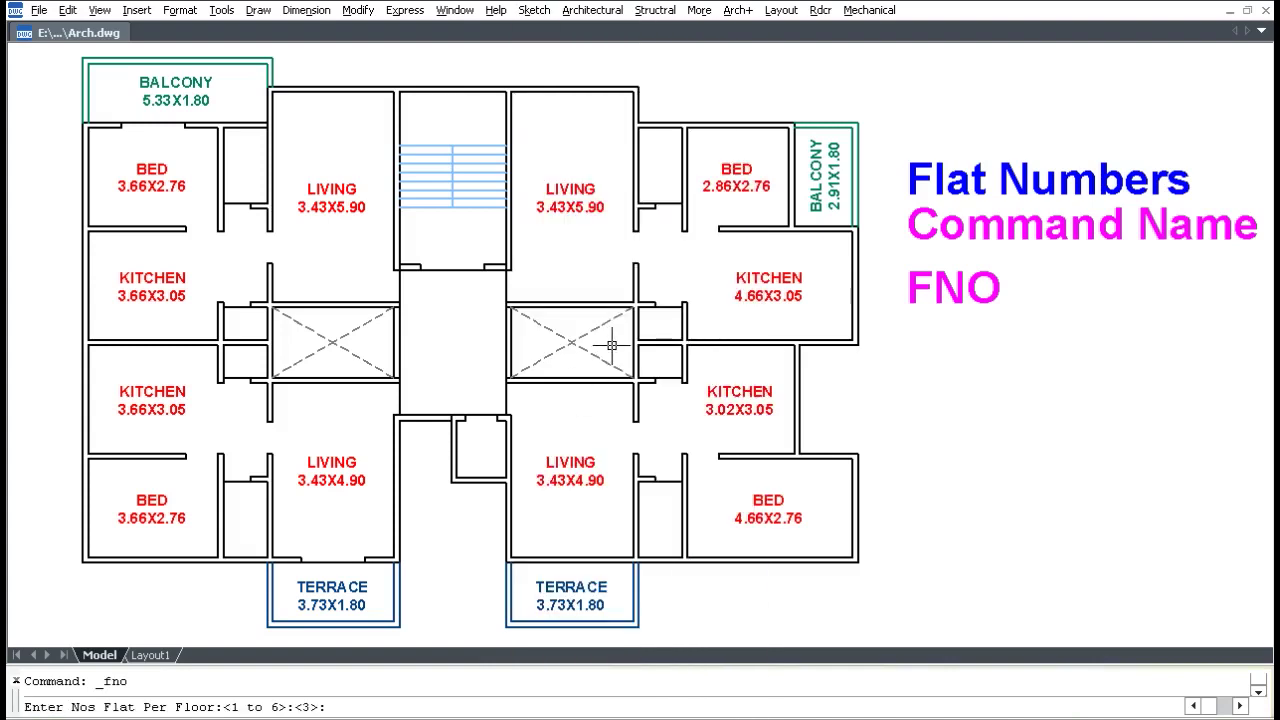
pyautogui.write('6')
pyautogui.press('Return')
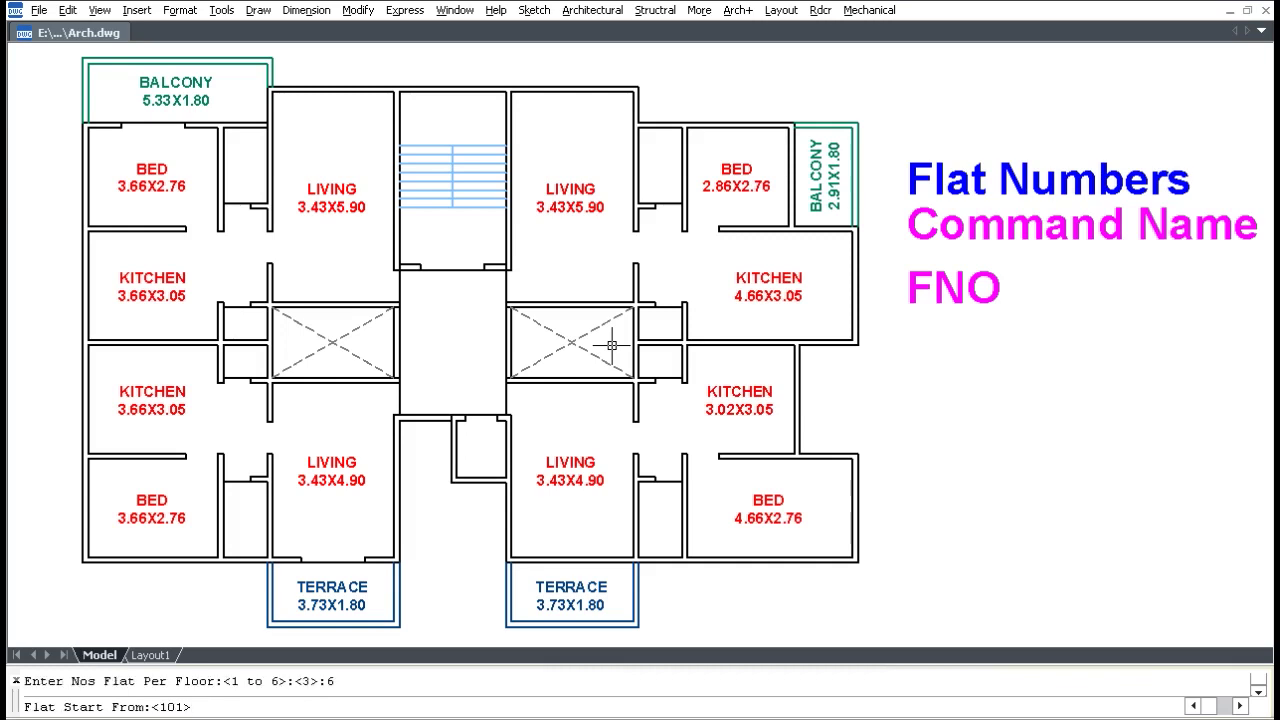
pyautogui.press('Return')
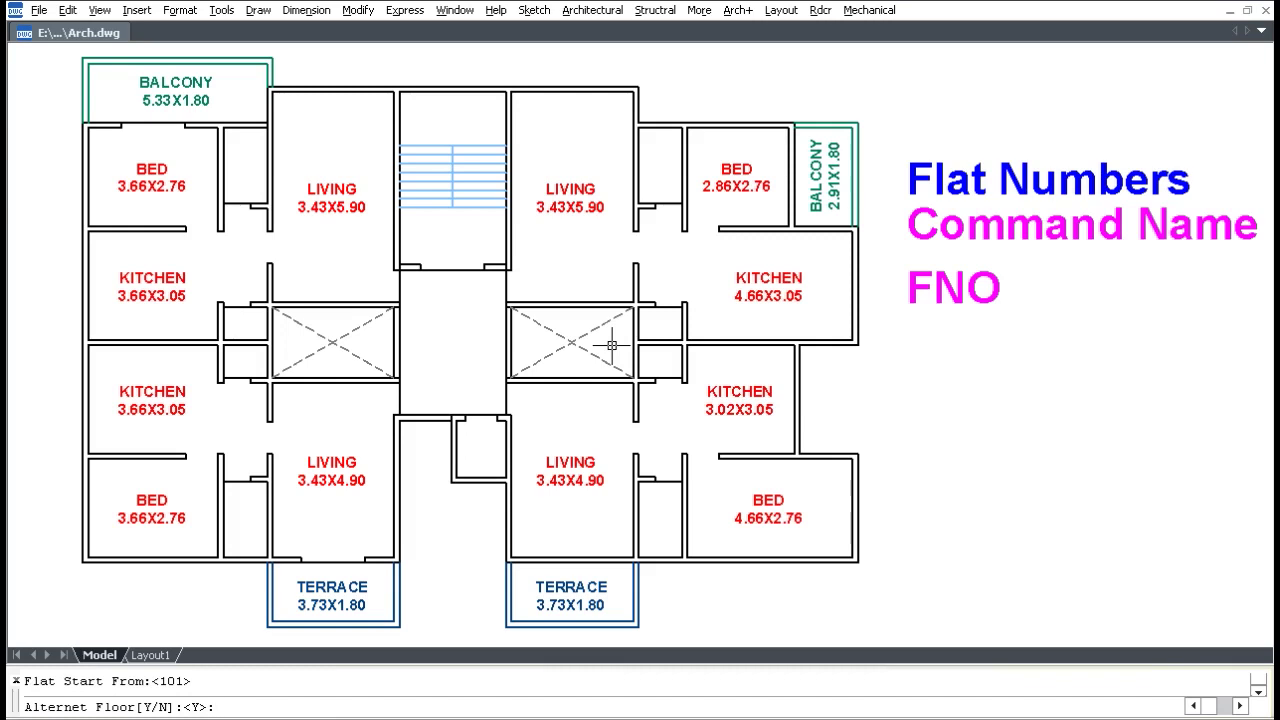
pyautogui.write('y')
pyautogui.press('Return')
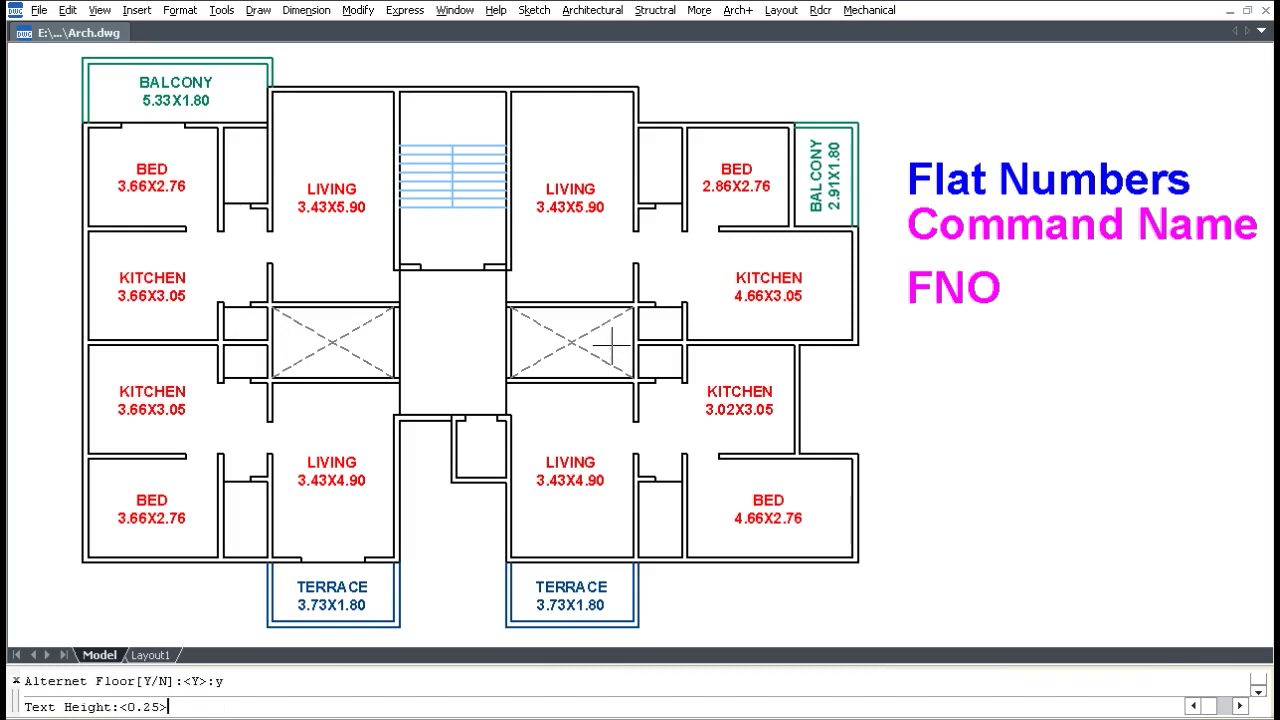
pyautogui.write('.25')
pyautogui.press('Return')
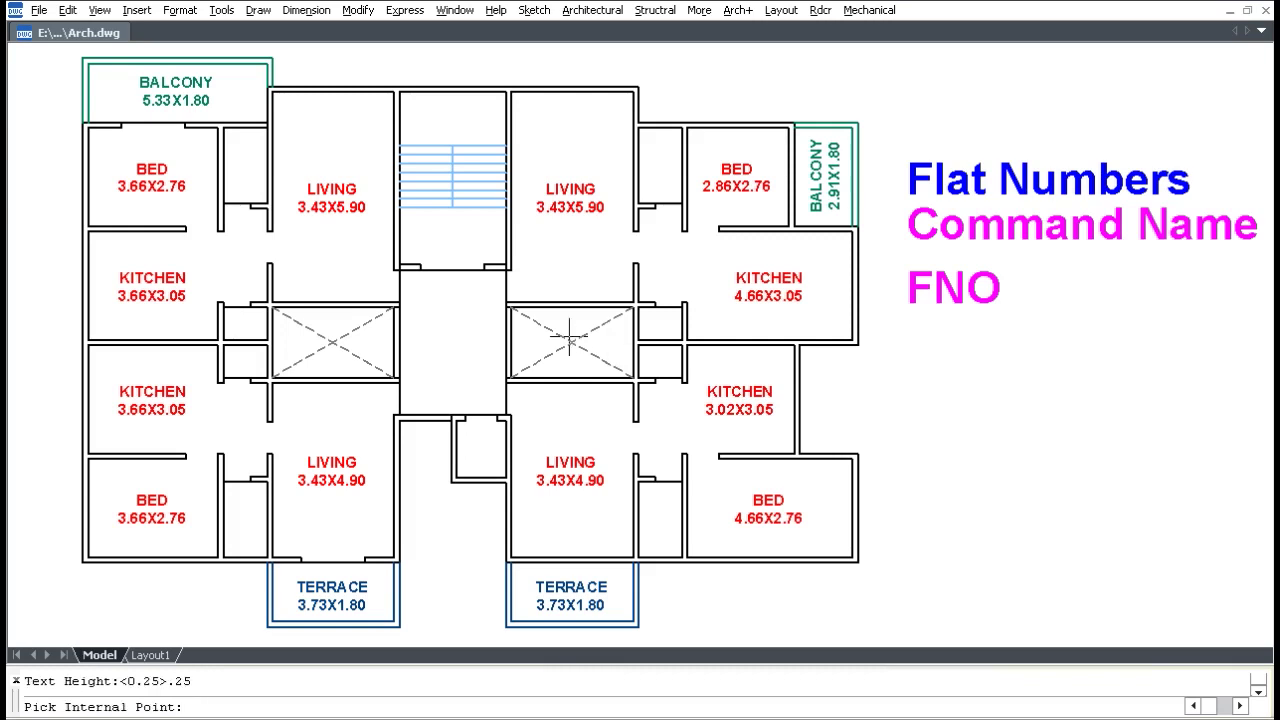
# - Place flat number blocks in the four living rooms in order: upper left, lower left, lower right and upper right
pyautogui.click(322, 267)
pyautogui.click(335, 420)
pyautogui.click(576, 432)
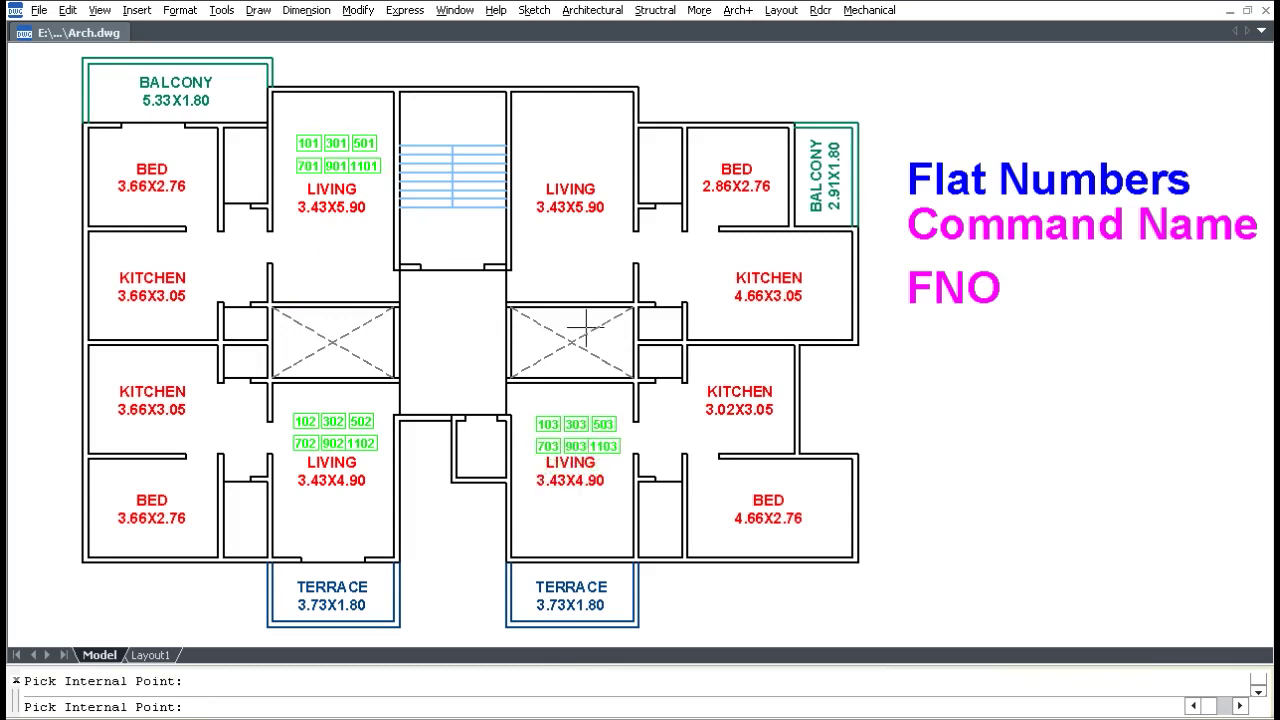
pyautogui.click(569, 158)
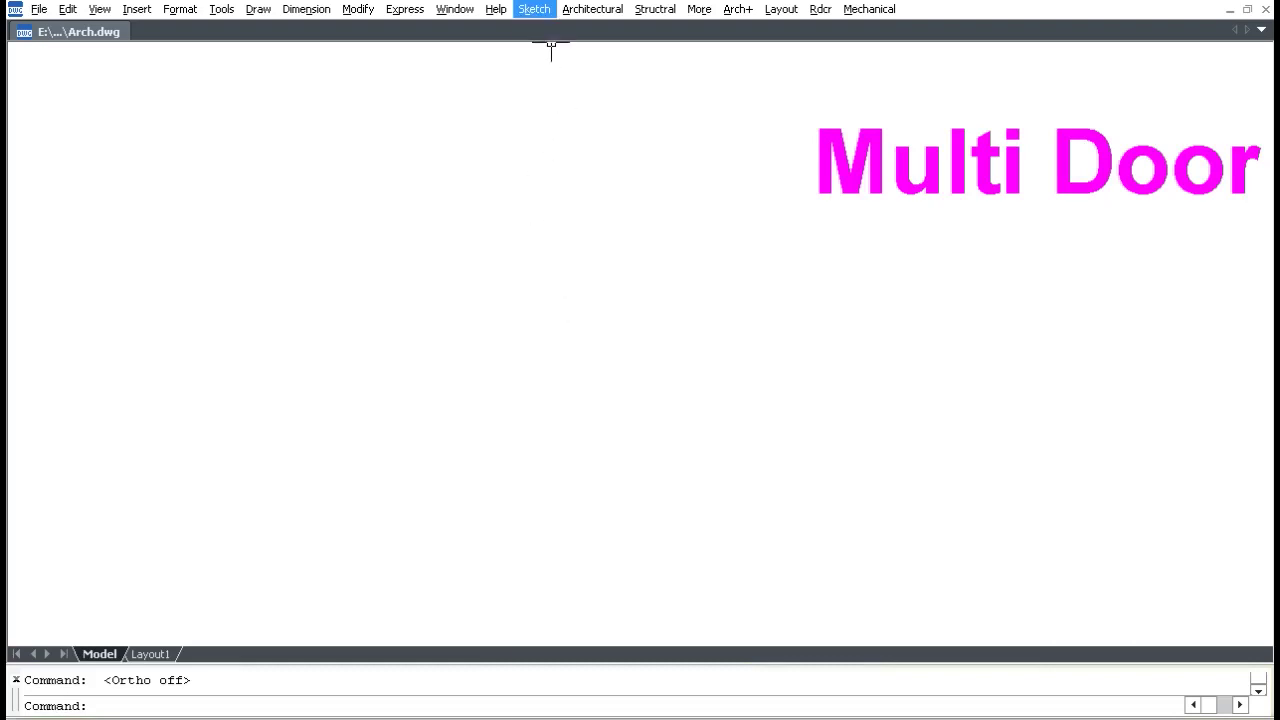
# - Insert a Multi Door block in the empty drawing area
pyautogui.click(534, 9)
pyautogui.moveTo(600, 688)
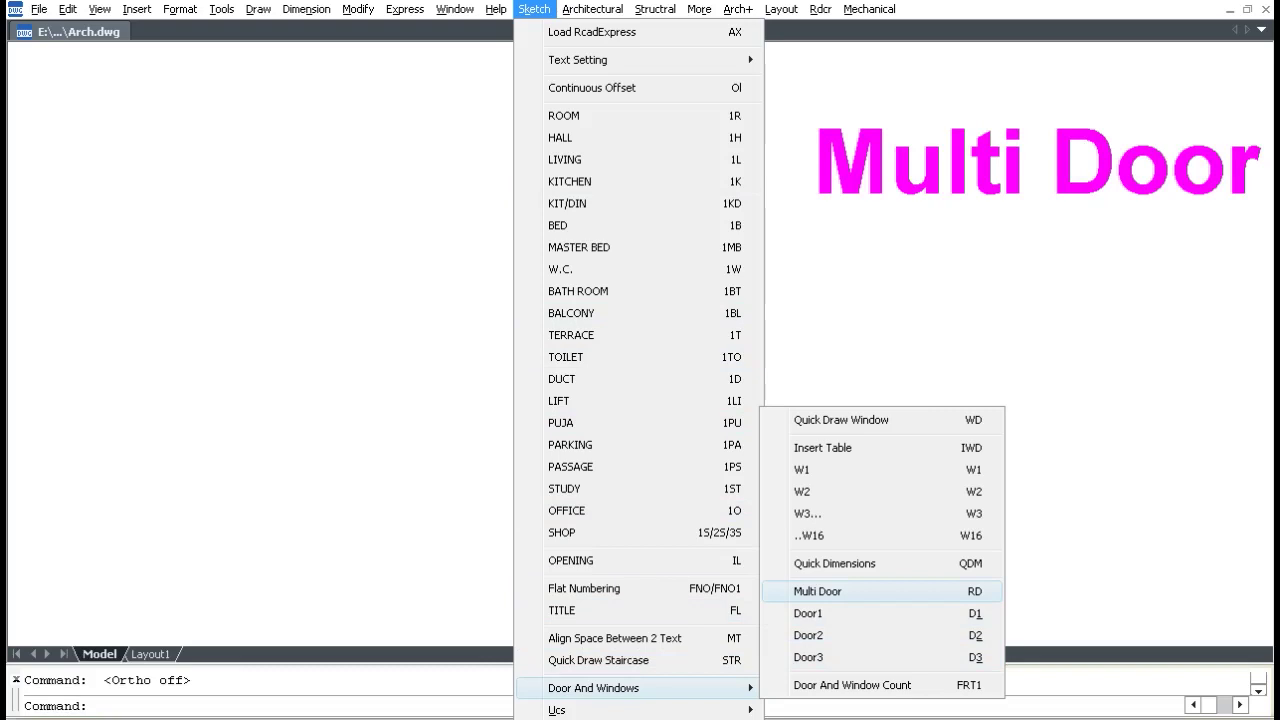
pyautogui.click(817, 591)
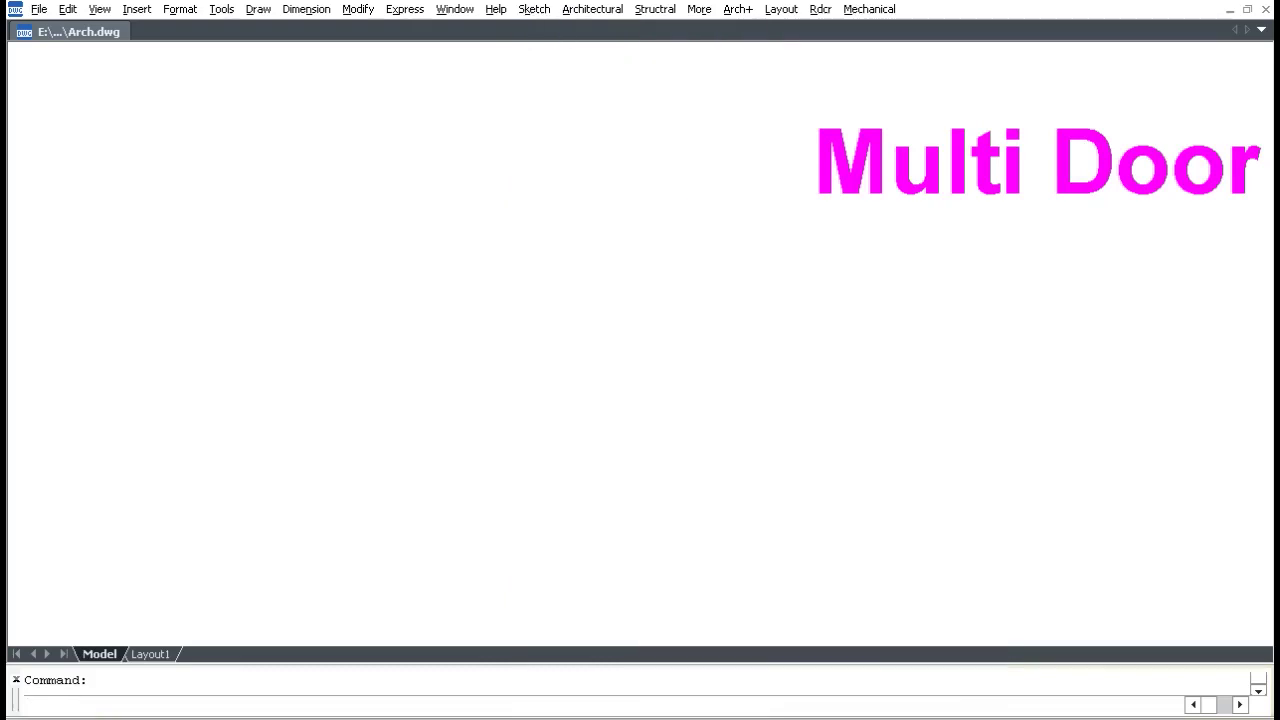
pyautogui.click(610, 423)
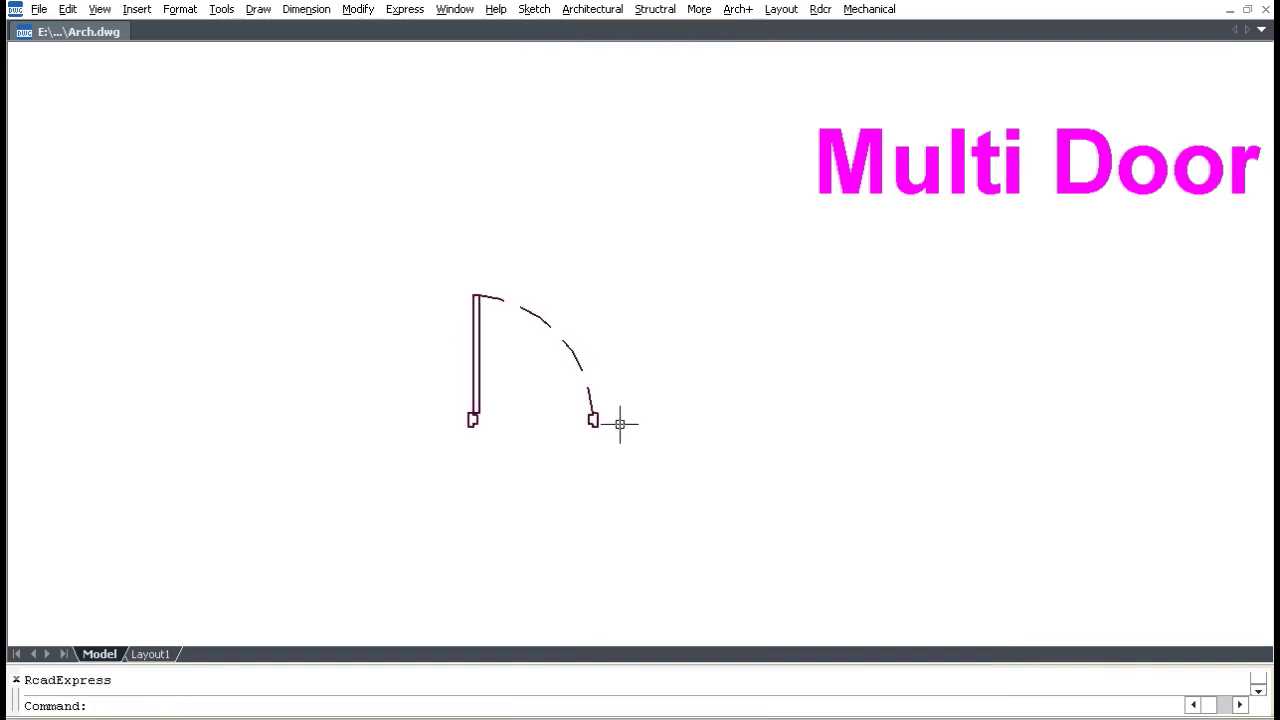
# - Switch the inserted door through types D2 and D3, ending on D4
pyautogui.click(592, 420)
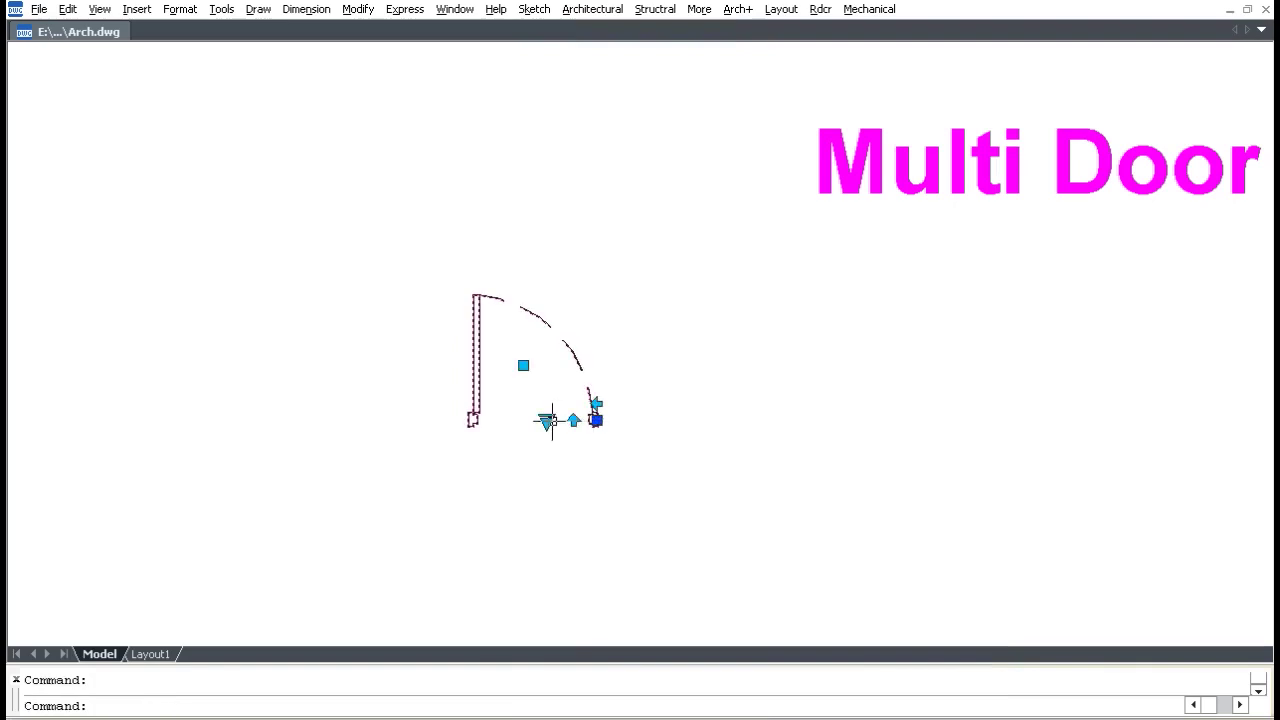
pyautogui.click(546, 420)
pyautogui.click(569, 452)
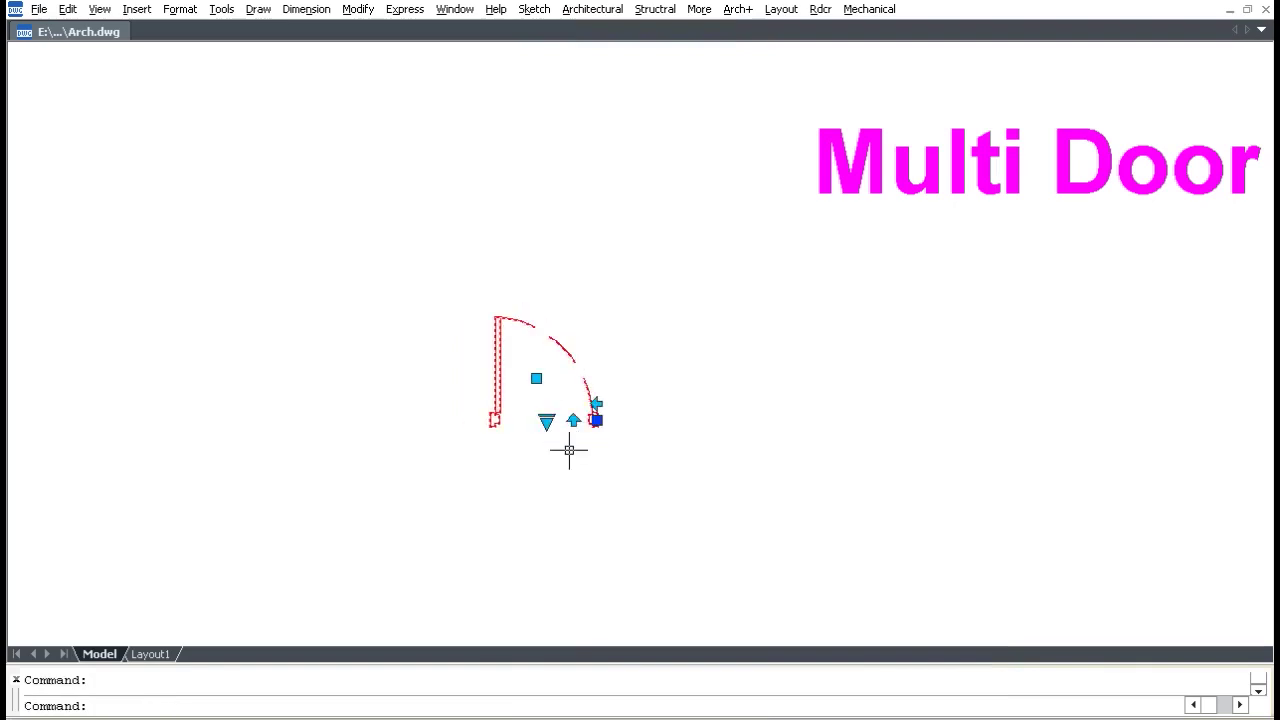
pyautogui.click(546, 421)
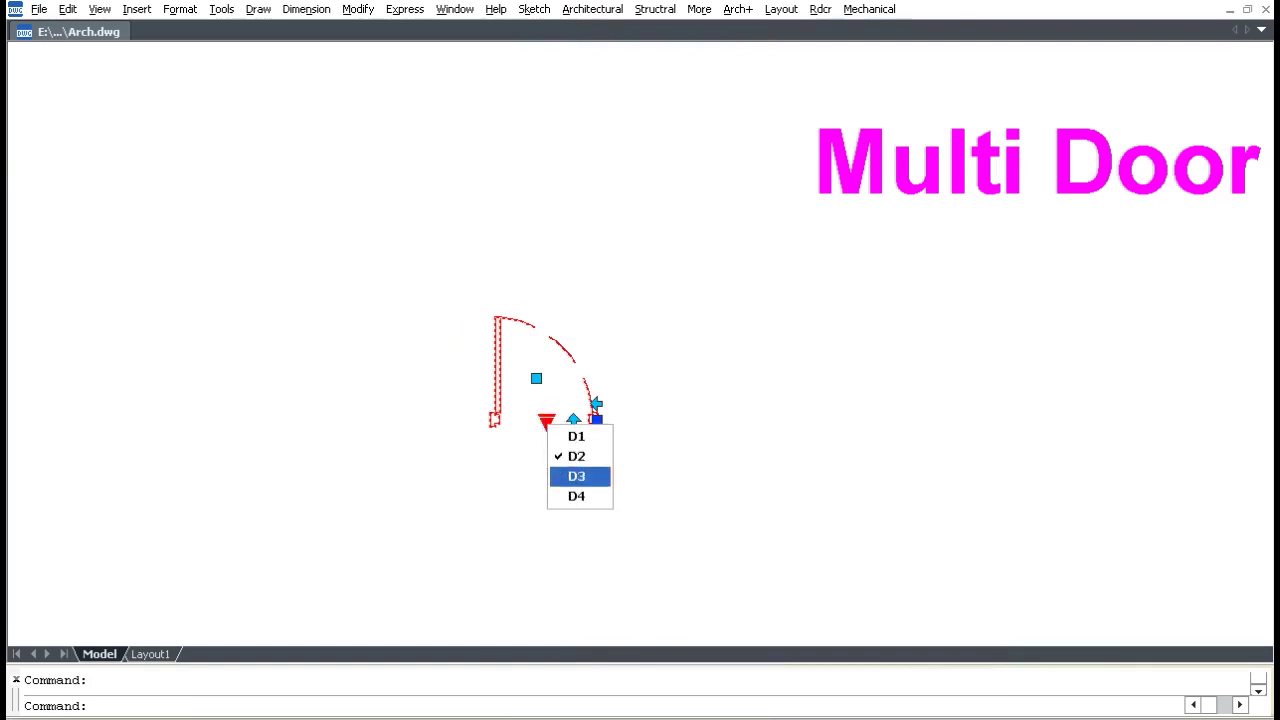
pyautogui.click(578, 476)
pyautogui.click(545, 420)
pyautogui.click(576, 494)
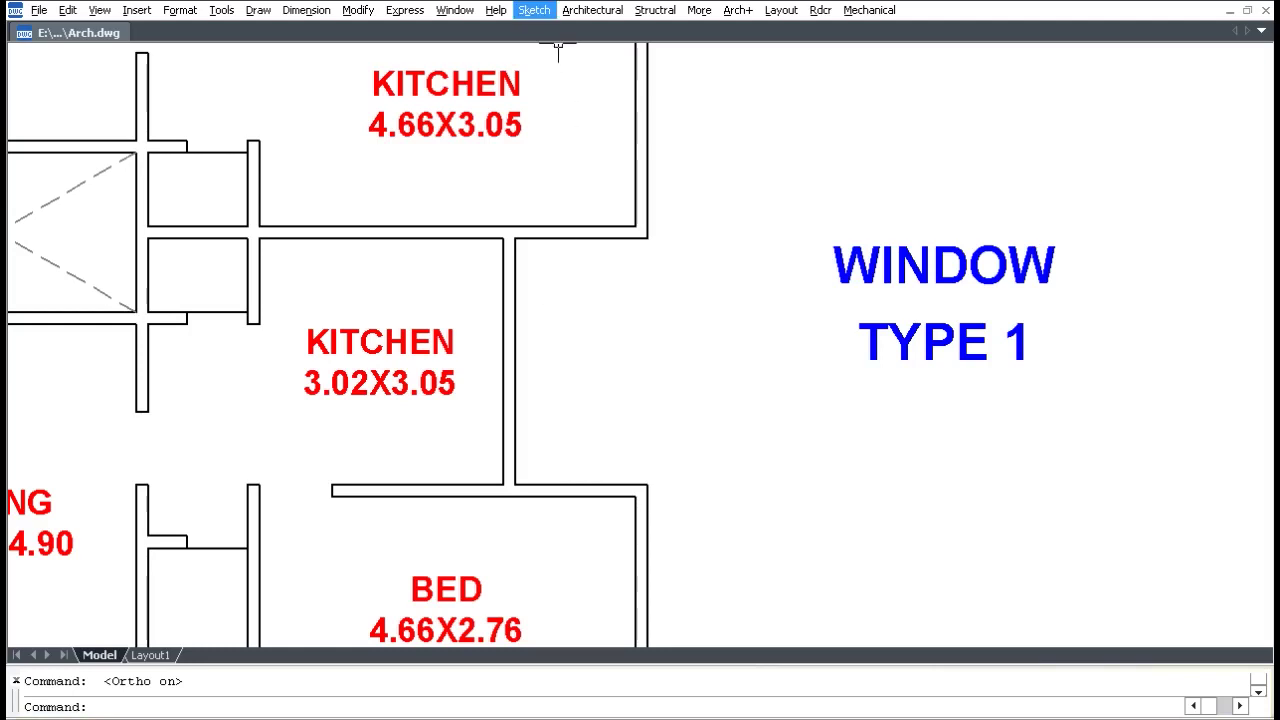
# - Draw a 1.2 window in the right wall of the 3.02X3.05 kitchen with Quick Draw Window, using the 1box type and window number 2
pyautogui.click(534, 10)
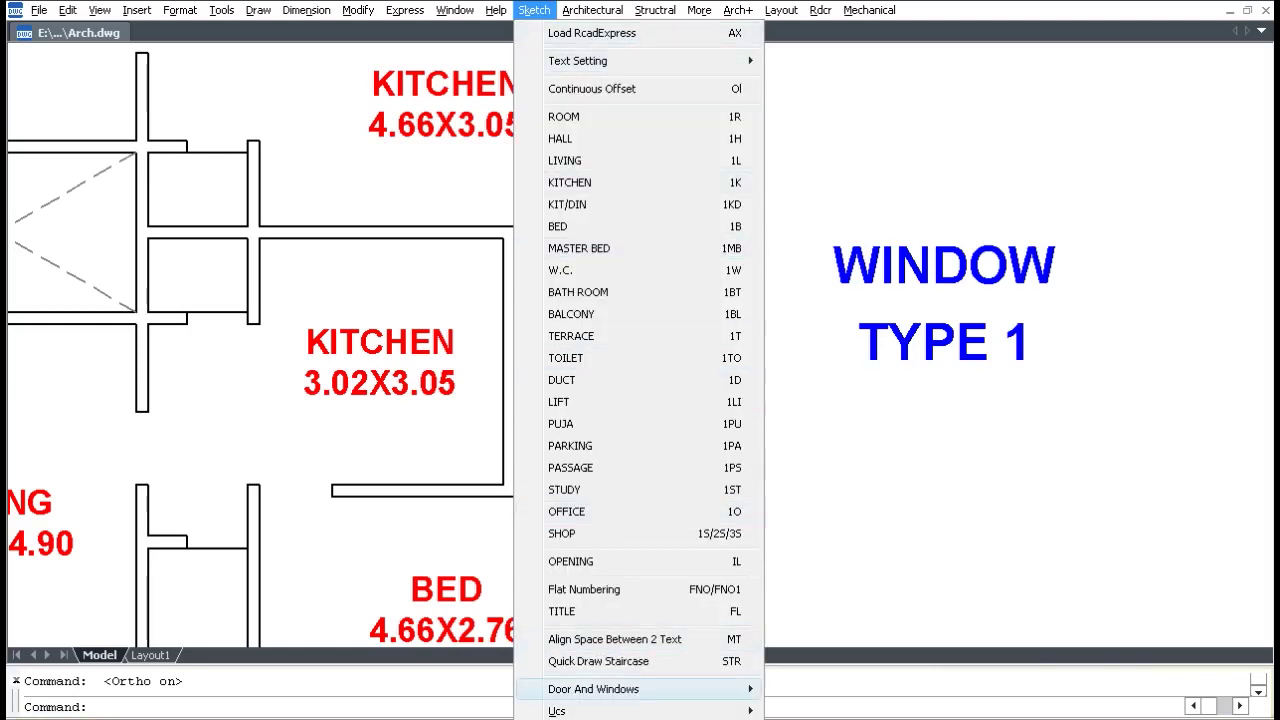
pyautogui.moveTo(600, 689)
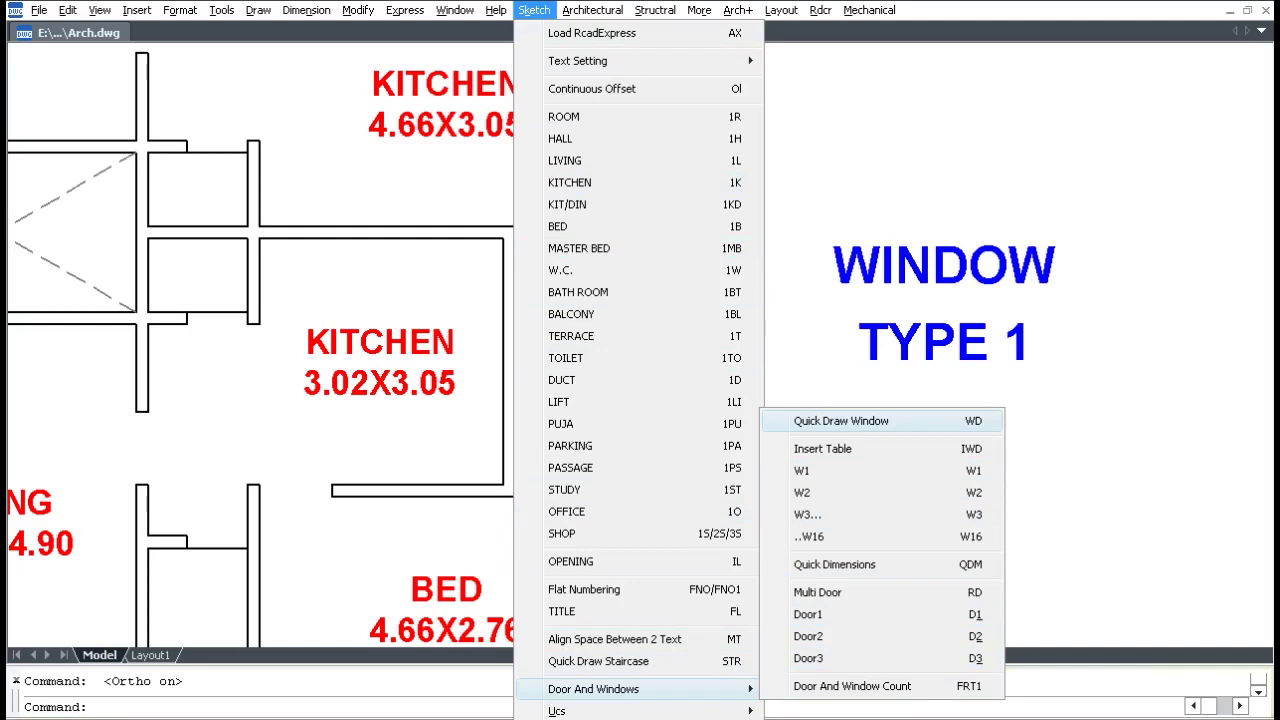
pyautogui.click(850, 421)
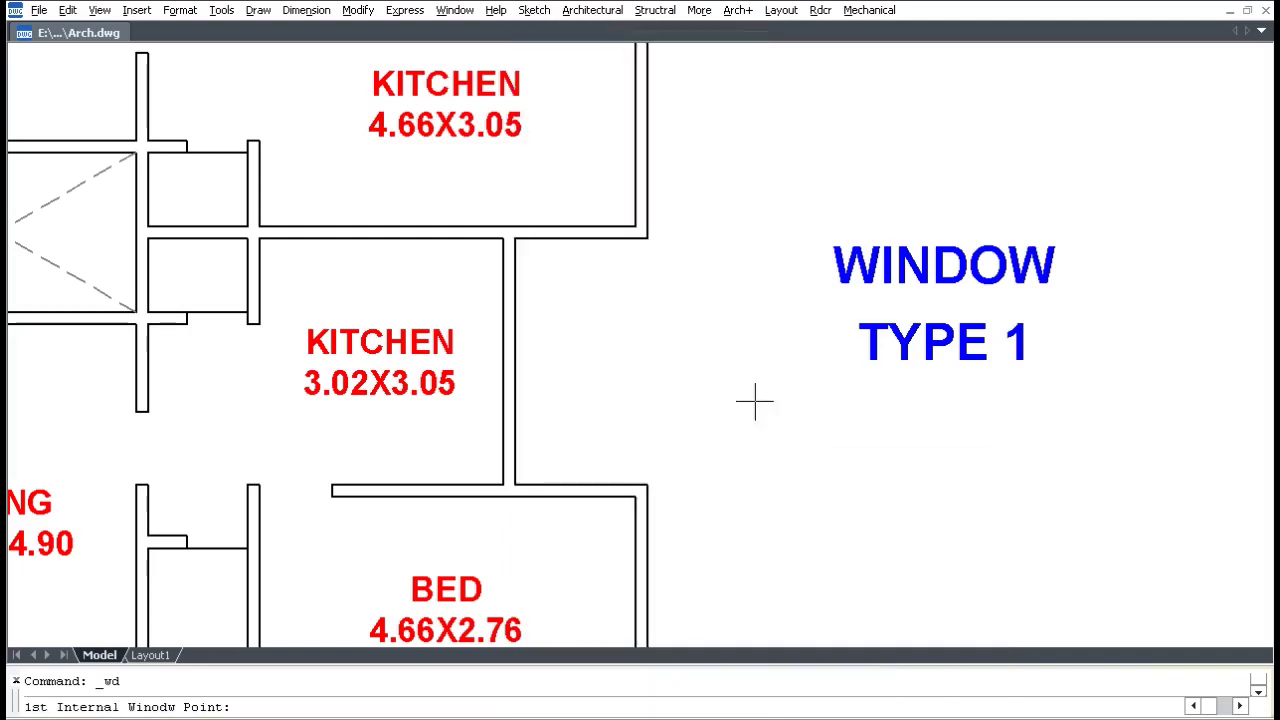
pyautogui.click(510, 378)
pyautogui.click(512, 362)
pyautogui.write('1.2')
pyautogui.press('Return')
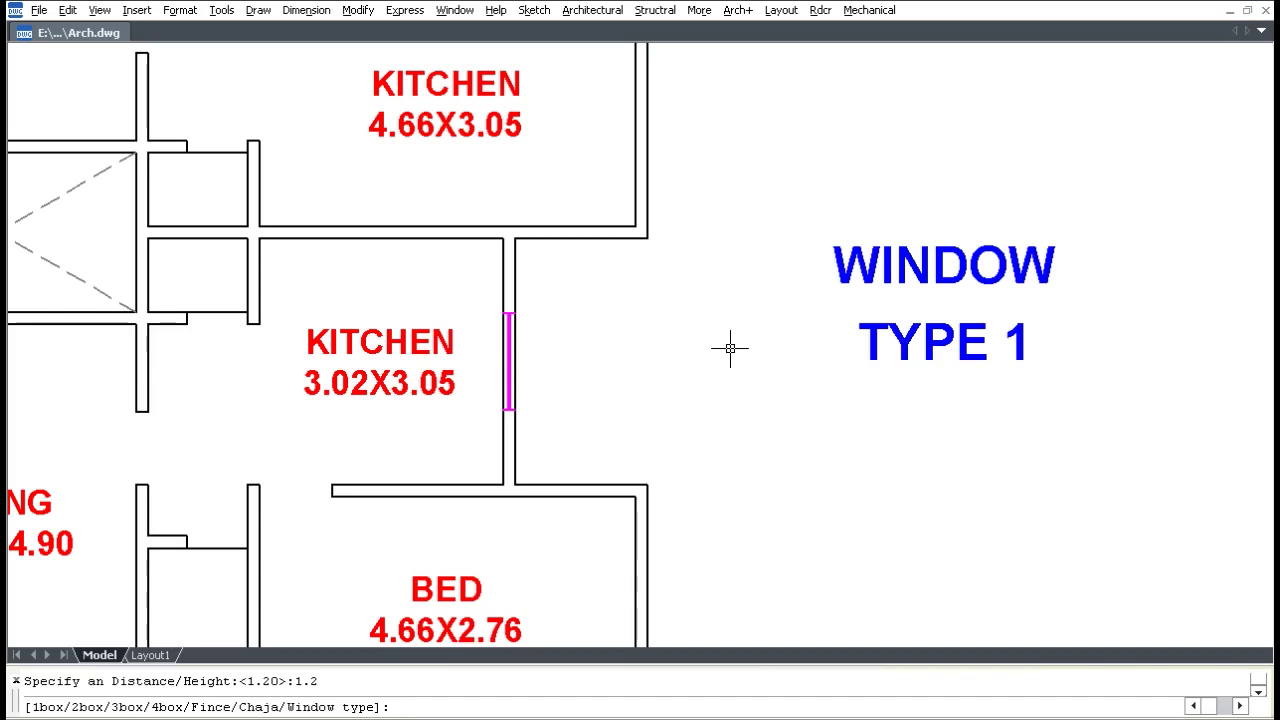
pyautogui.write('1')
pyautogui.press('Return')
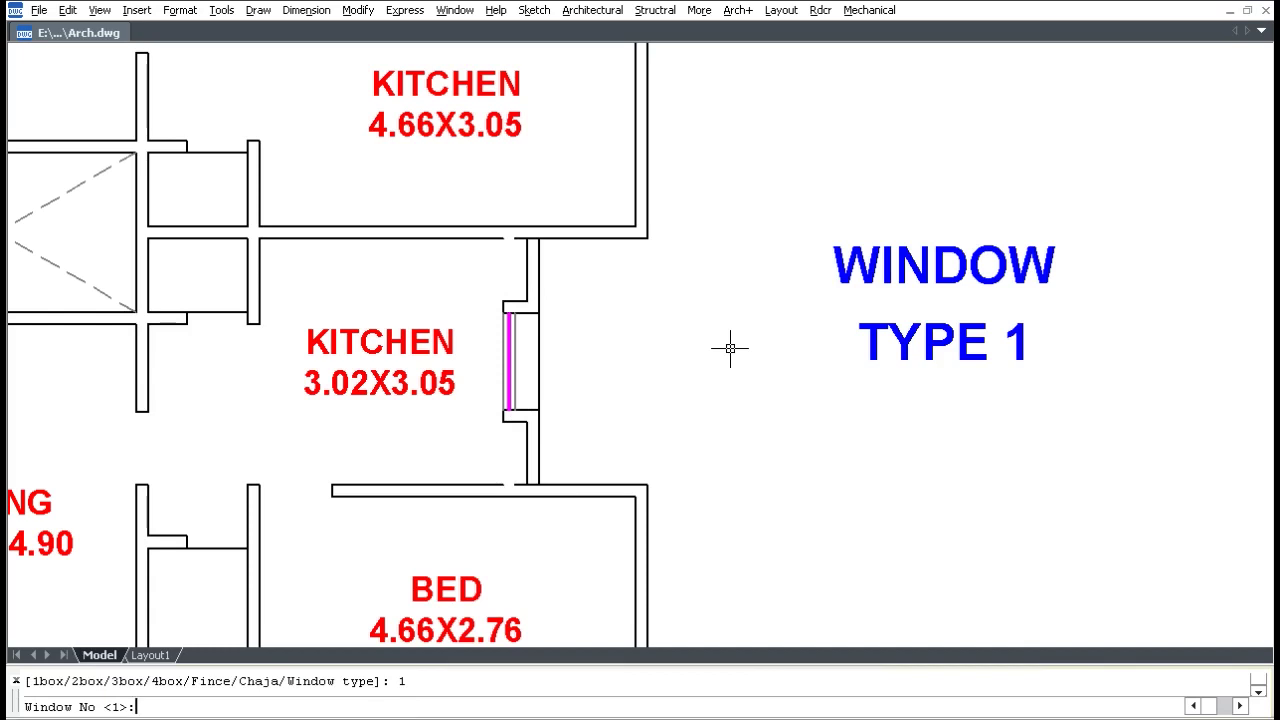
pyautogui.write('2')
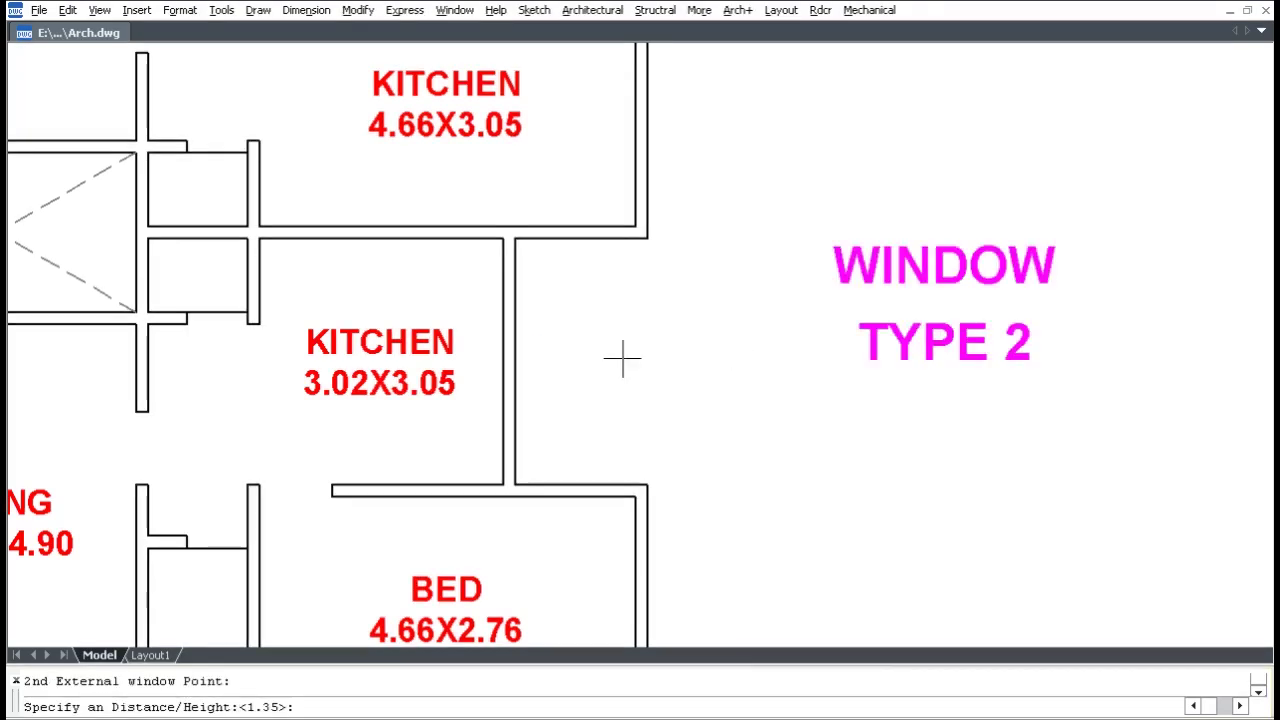
# - Draw a 1.35 window in the right wall of the 3.02X3.05 kitchen, using the 2box type and window number 3
pyautogui.write('1.35')
pyautogui.press('Return')
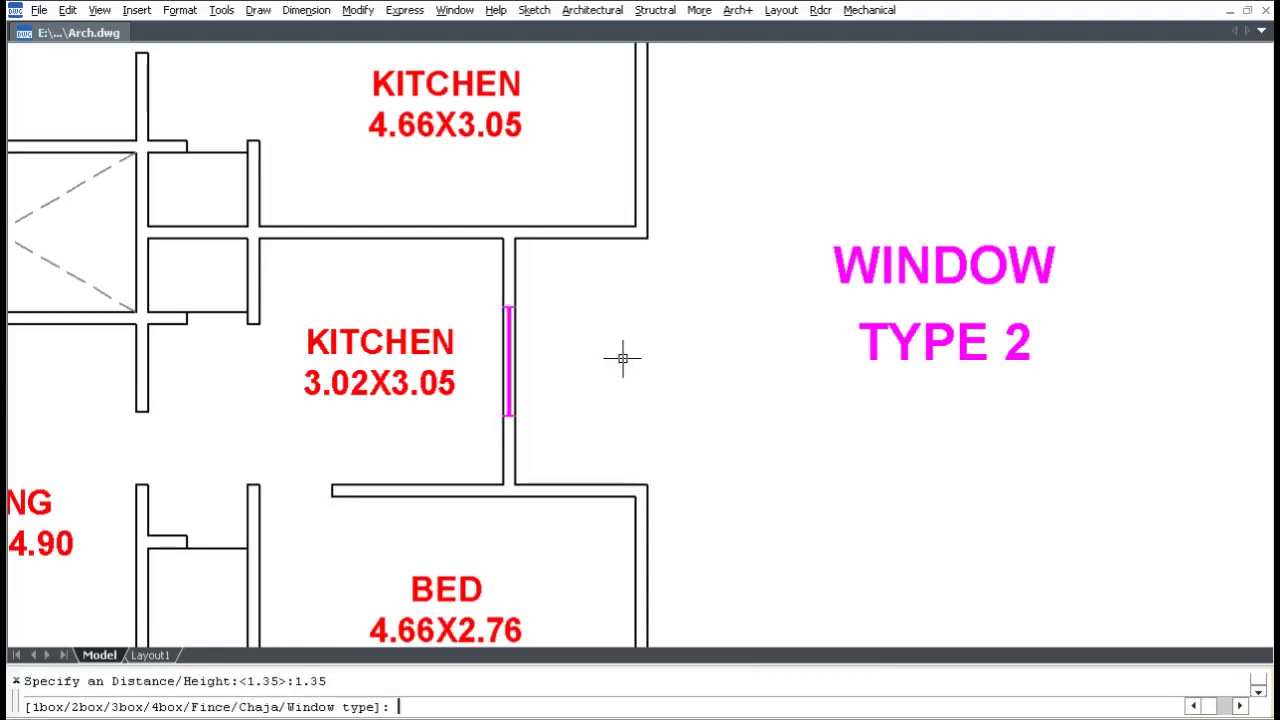
pyautogui.write('2')
pyautogui.press('Return')
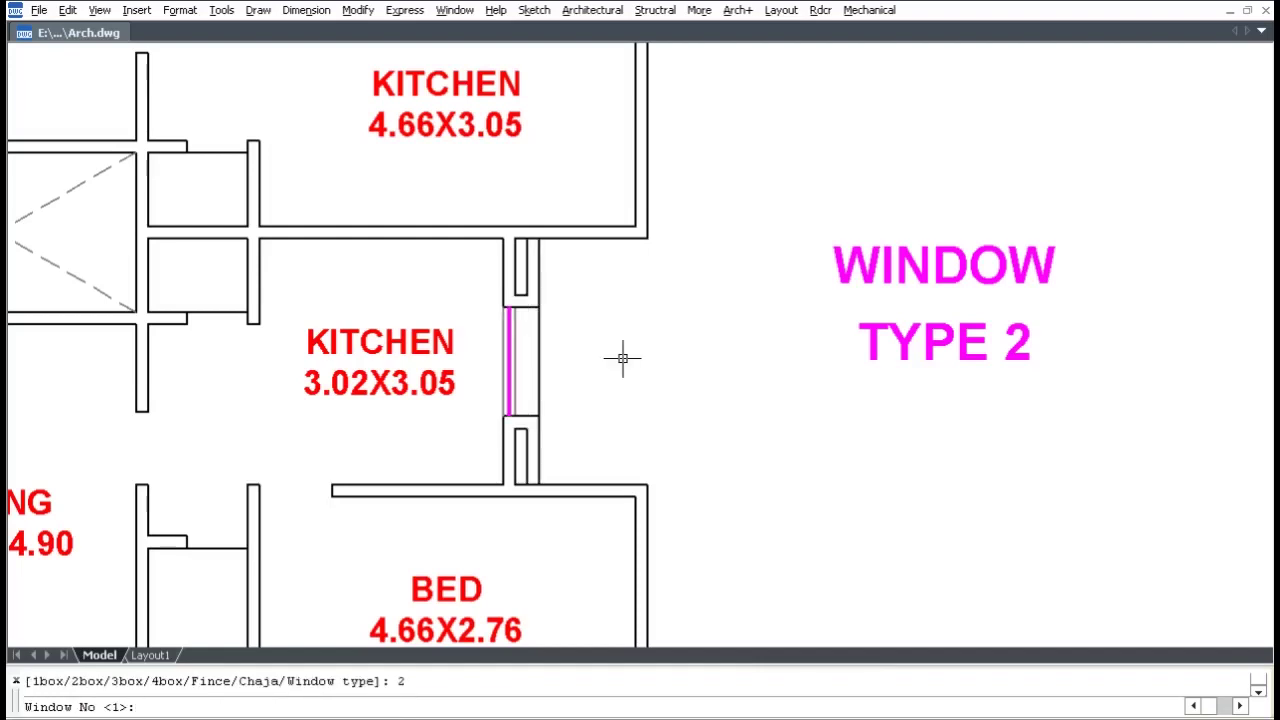
pyautogui.write('3')
pyautogui.press('Return')
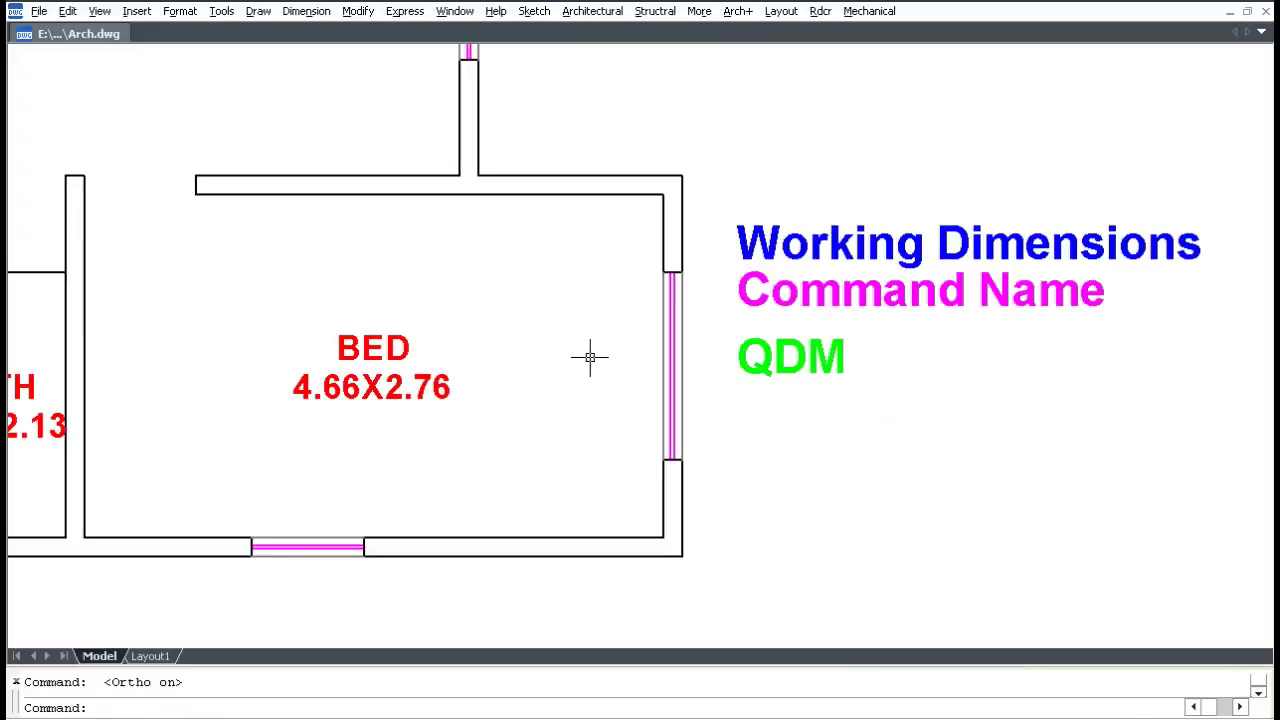
# - Add working dimensions along the bedroom's lower wall and its window with Quick Dimensions
pyautogui.click(534, 11)
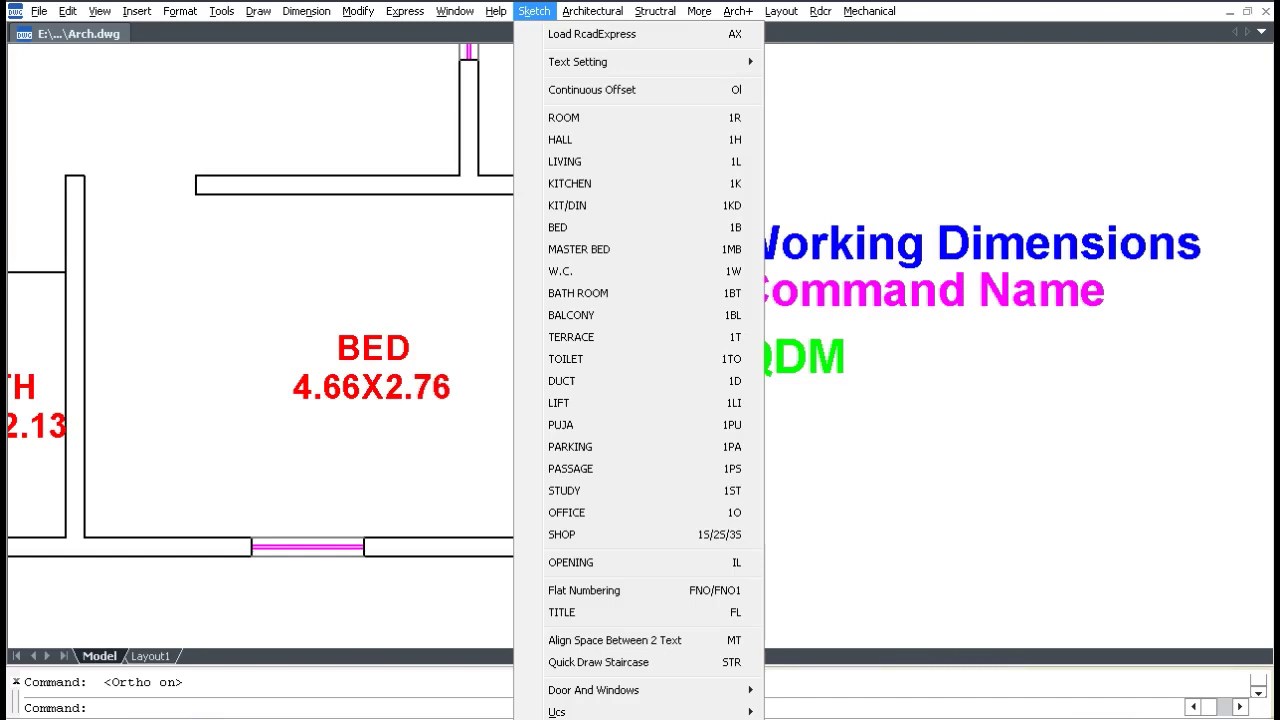
pyautogui.moveTo(600, 690)
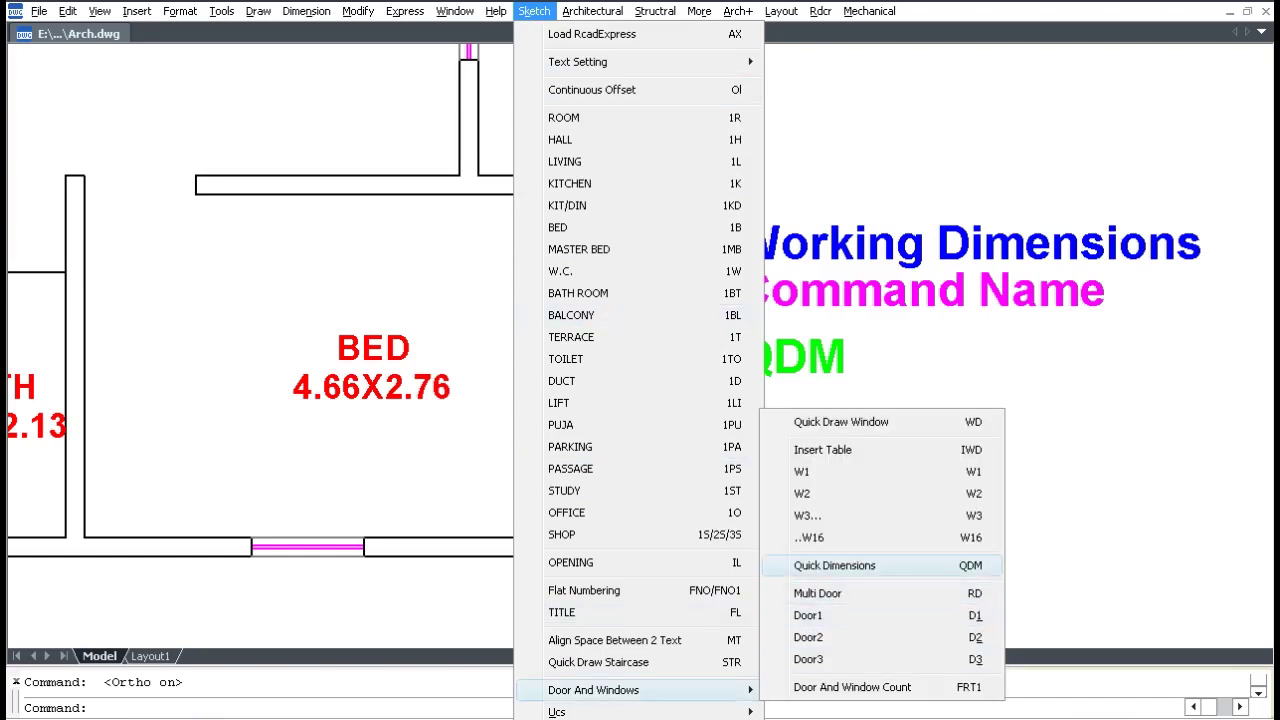
pyautogui.click(834, 565)
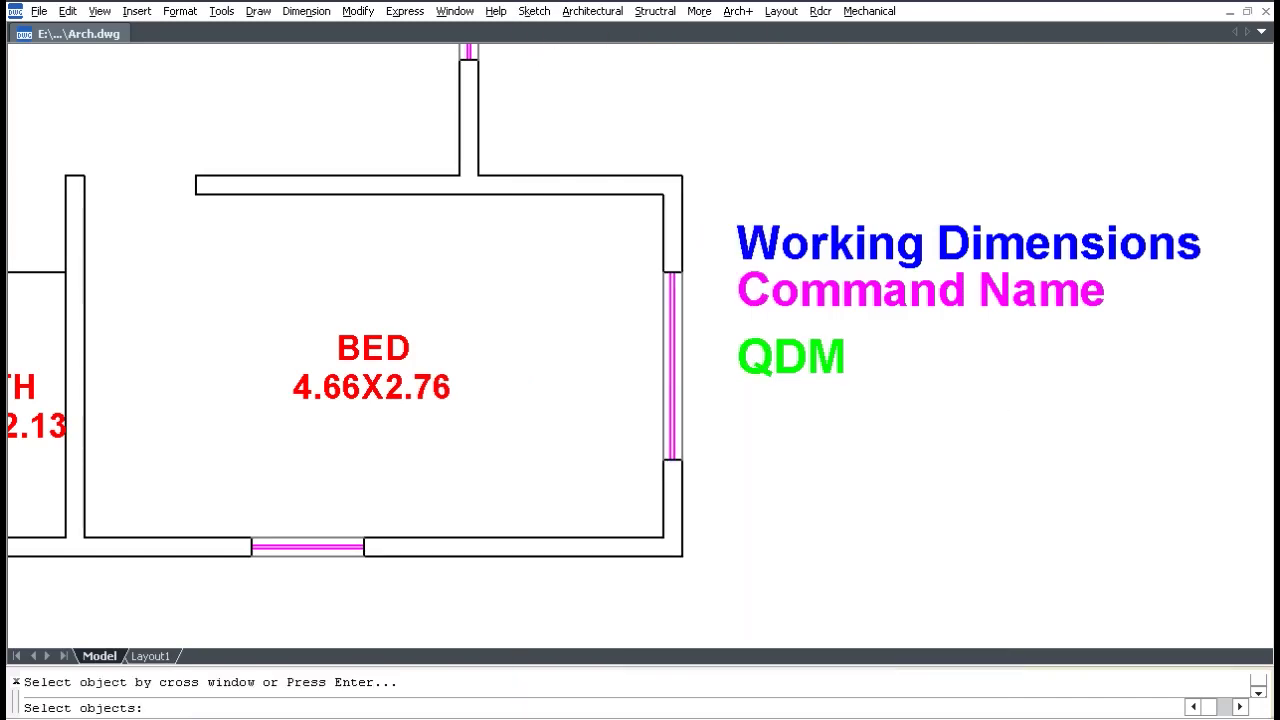
pyautogui.click(473, 490)
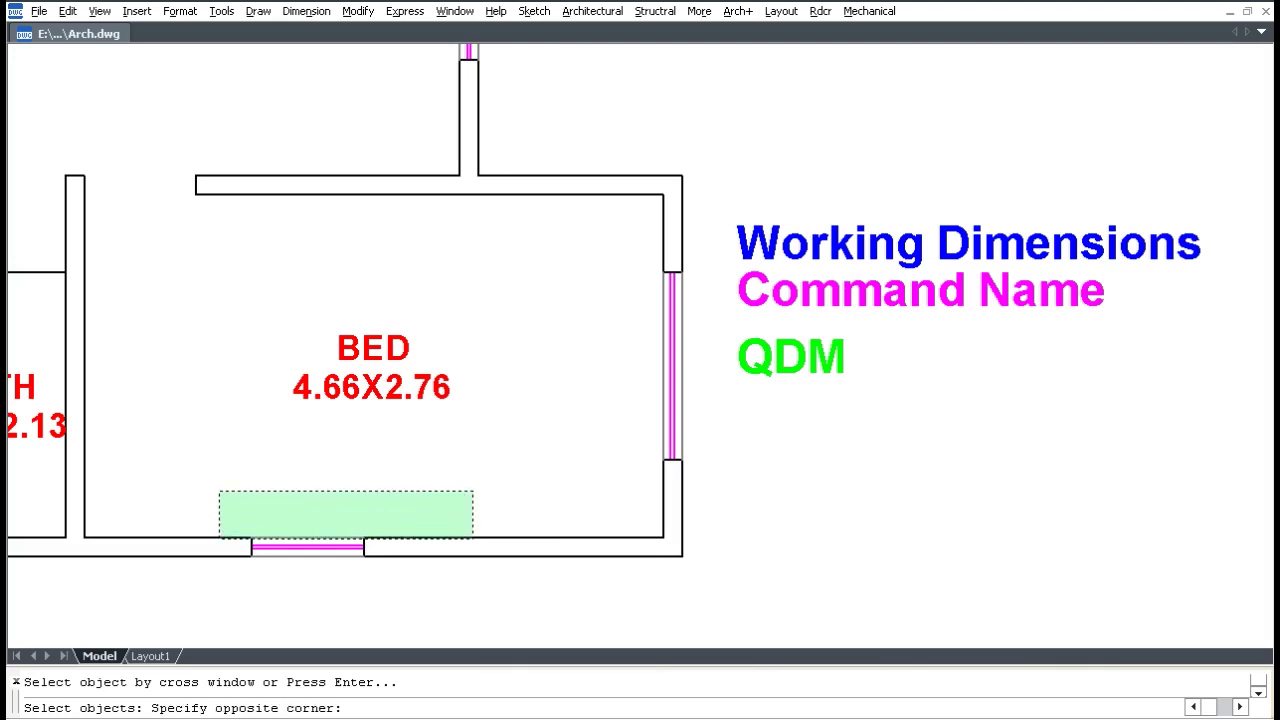
pyautogui.click(219, 537)
pyautogui.click(398, 545)
pyautogui.click(233, 511)
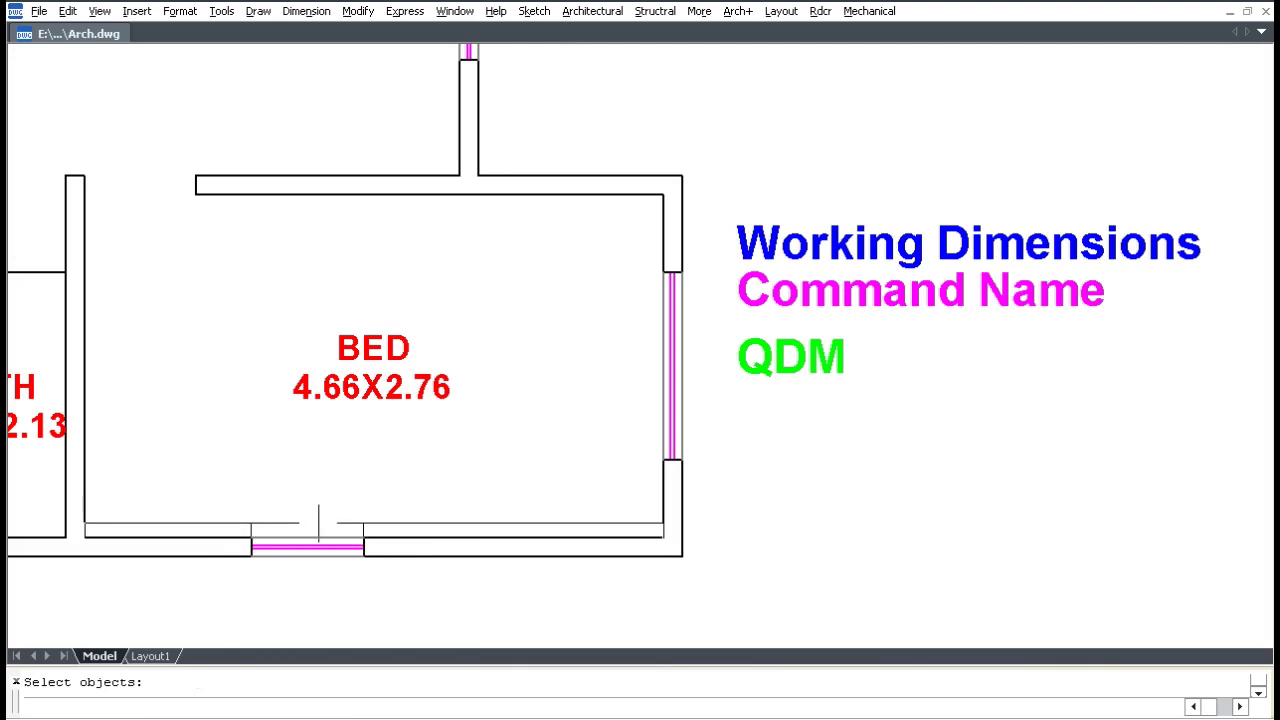
pyautogui.press('Return')
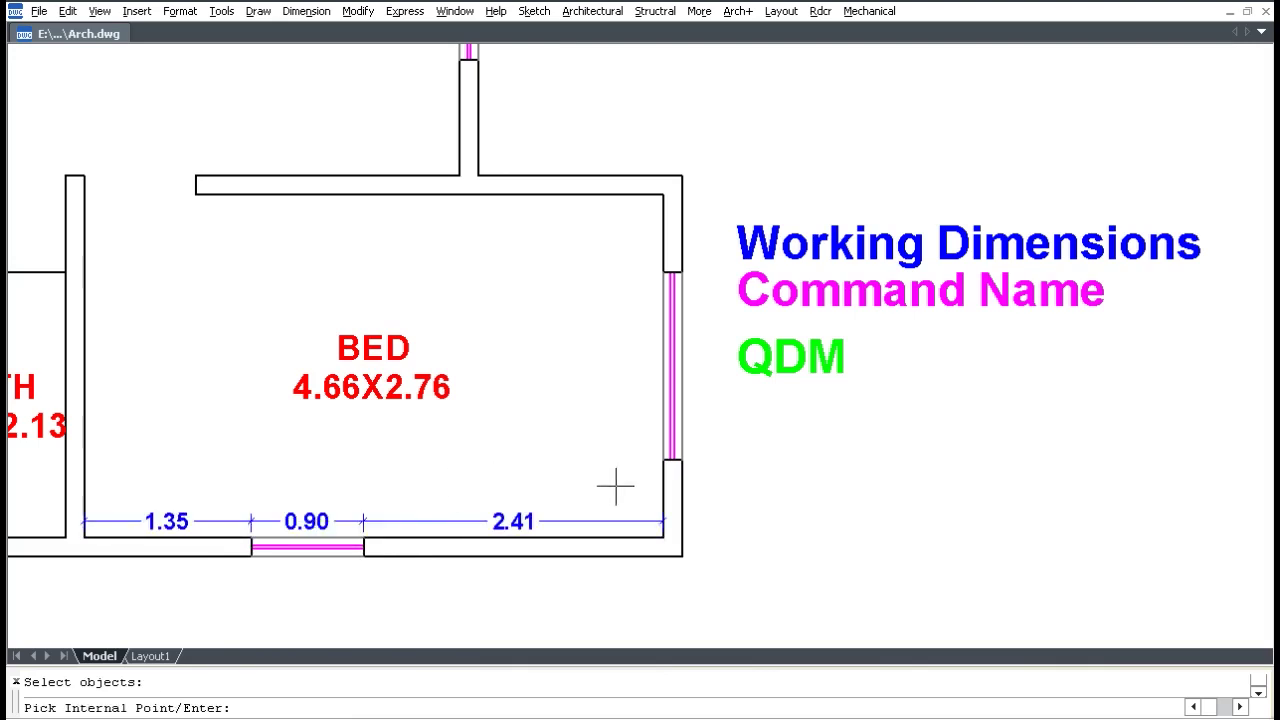
pyautogui.press('Return')
# - Repeat Quick Dimensions to add working dimensions along the bedroom's right wall and its window
pyautogui.press('Return')
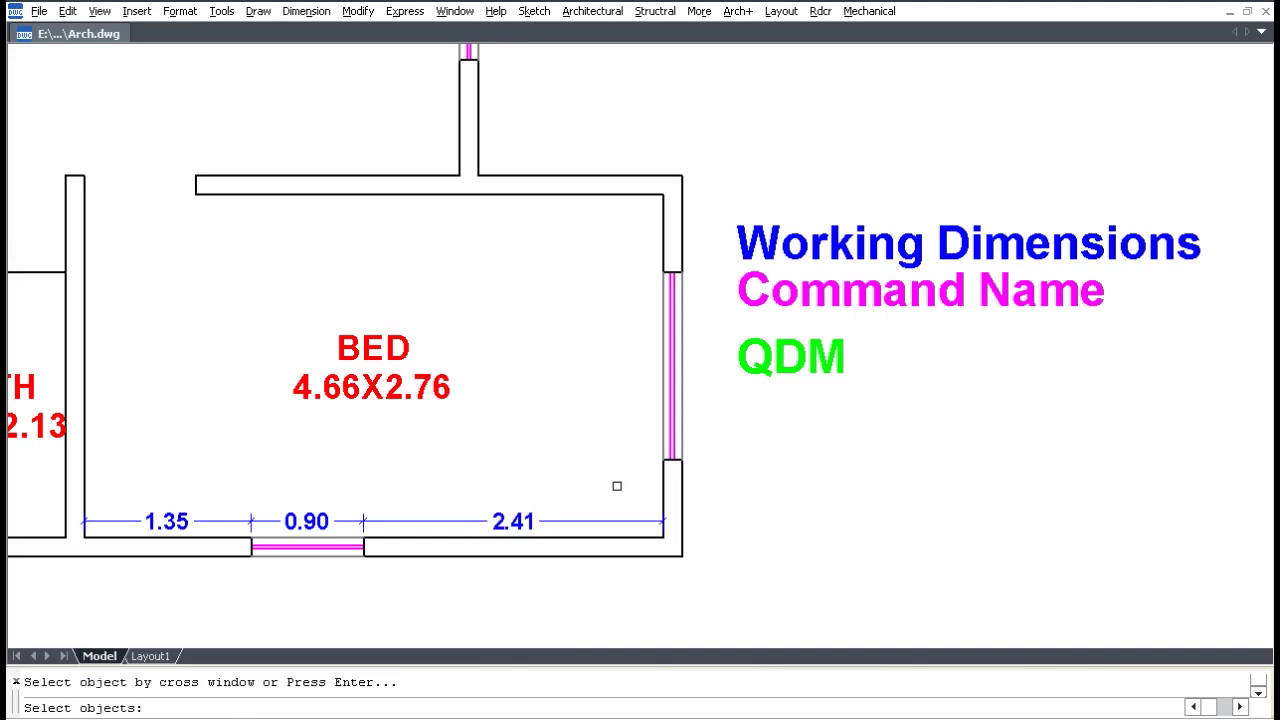
pyautogui.click(669, 480)
pyautogui.click(627, 254)
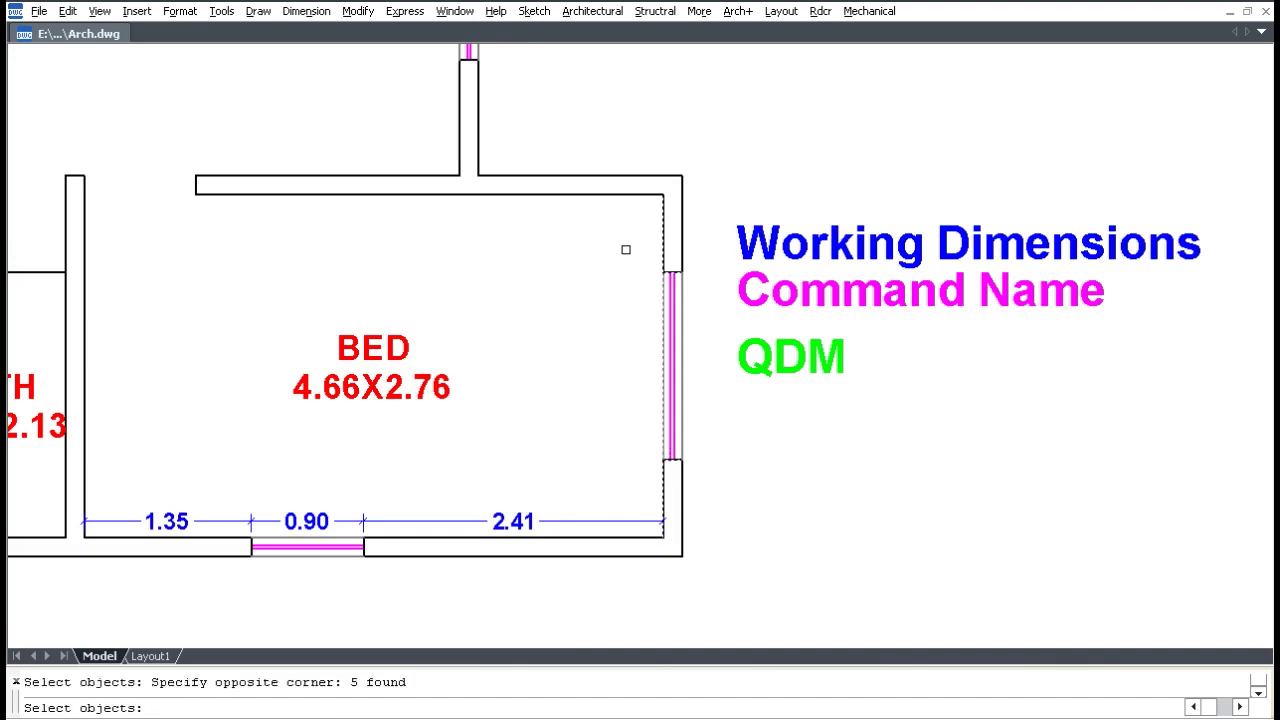
pyautogui.press('Return')
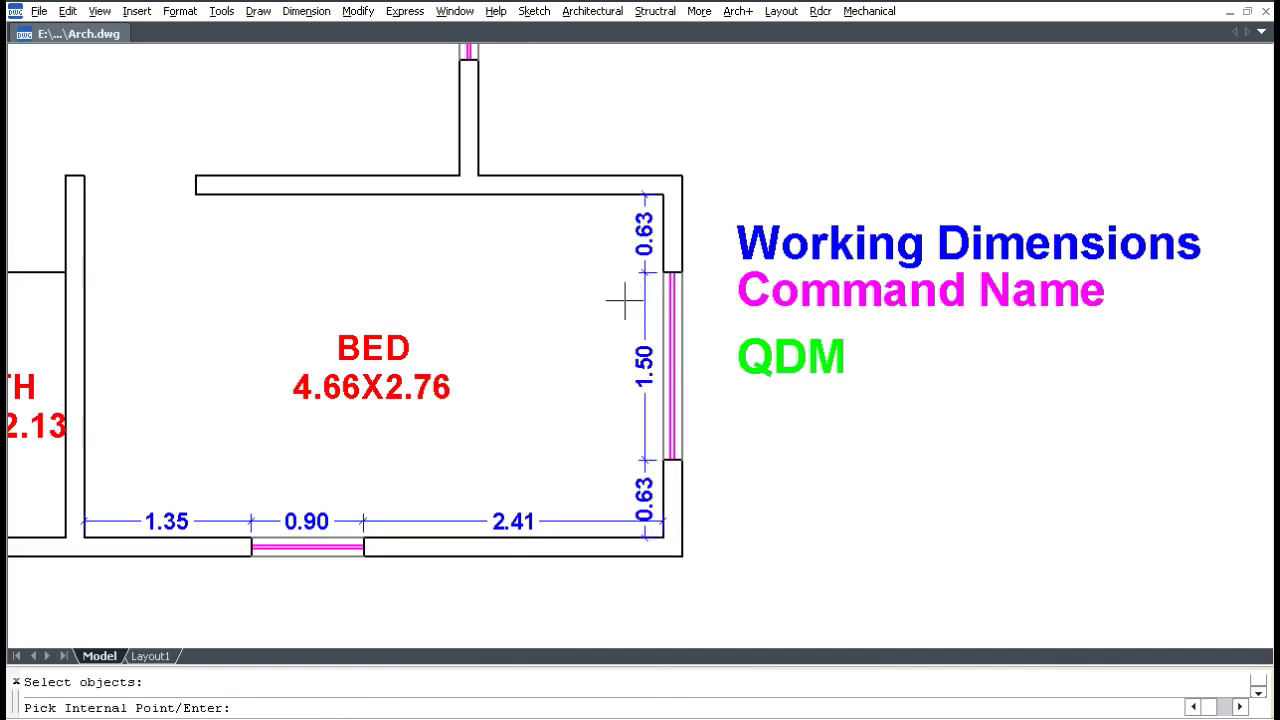
pyautogui.press('Return')
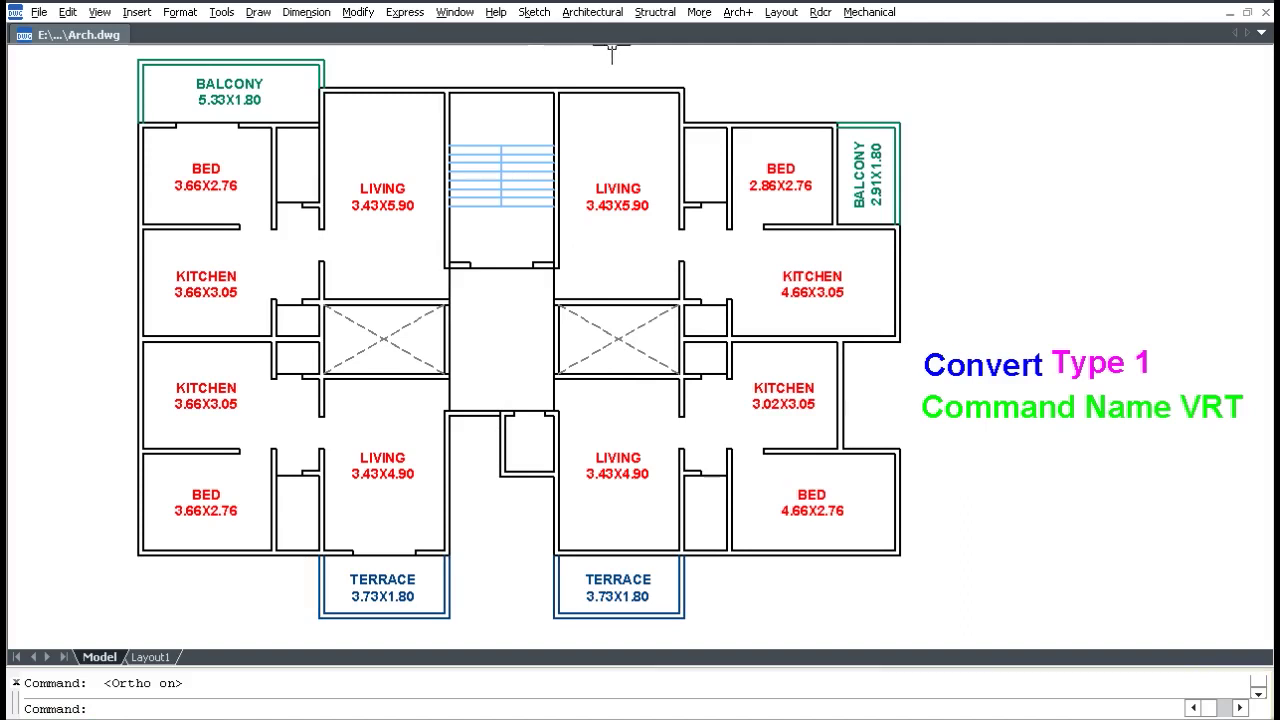
# - Convert all room labels on the floor plan from metres to feet with VRT, using the Single option
pyautogui.click(592, 12)
pyautogui.moveTo(611, 112)
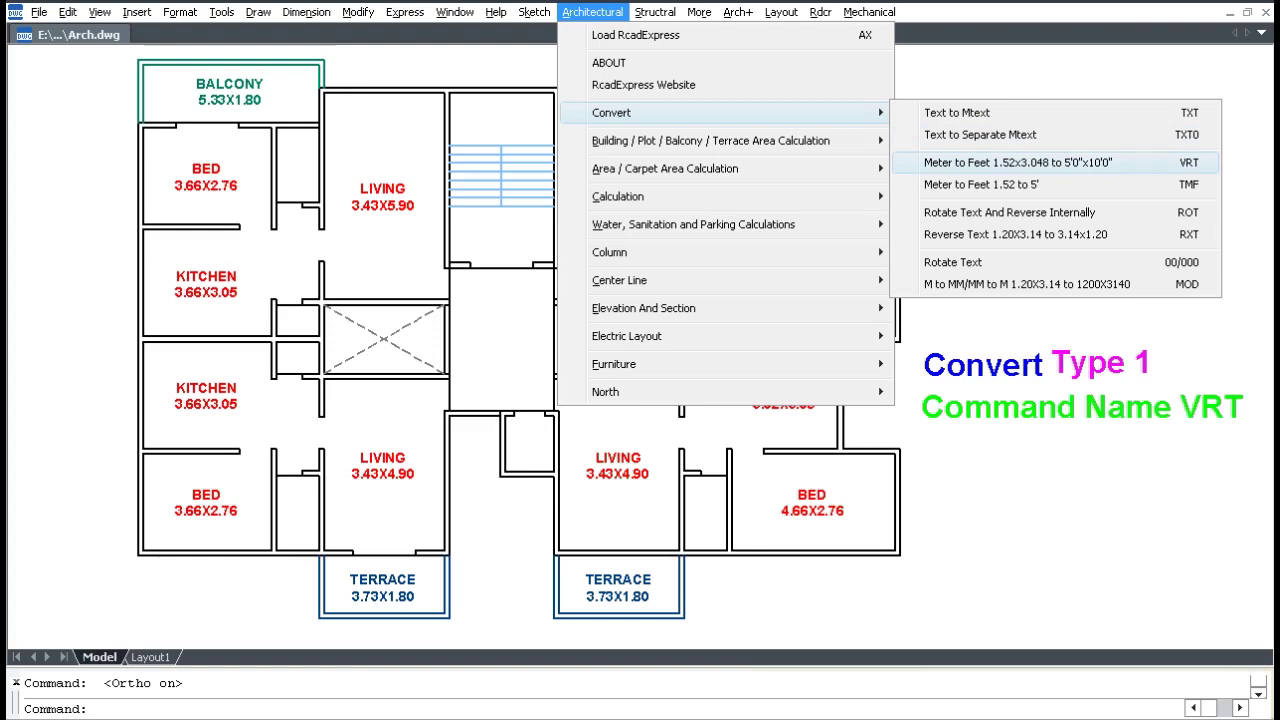
pyautogui.click(1020, 162)
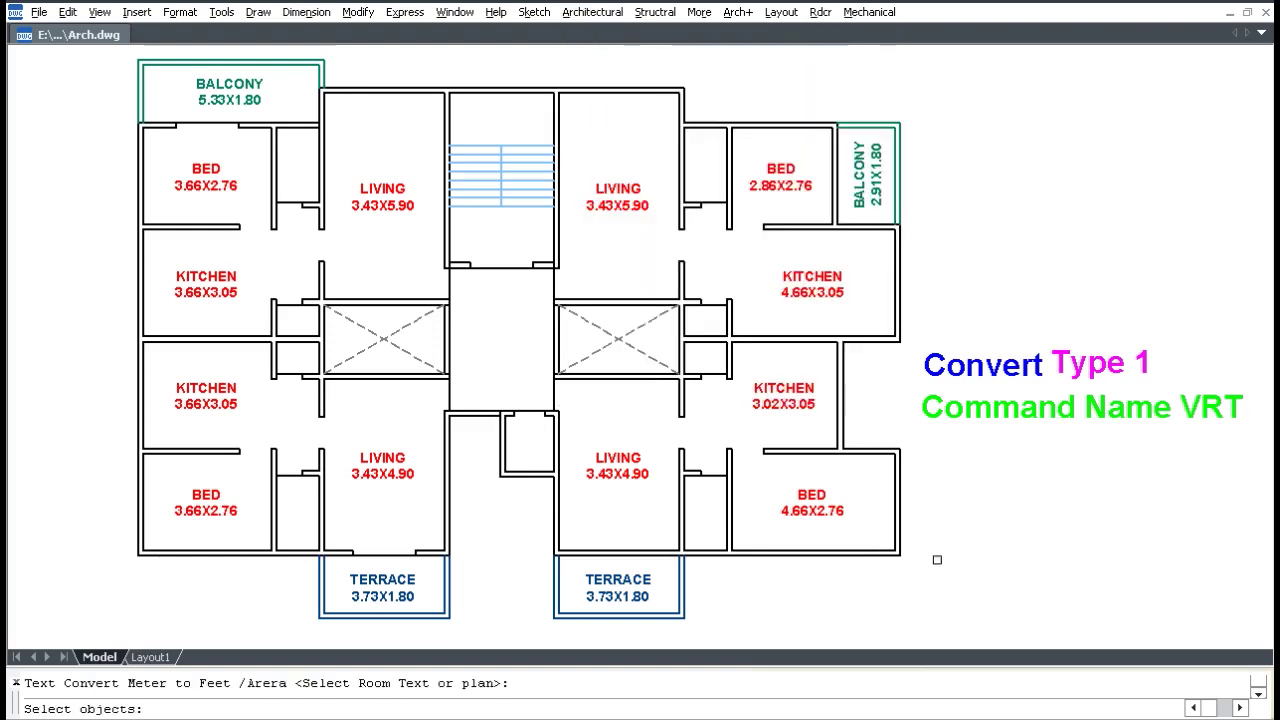
pyautogui.click(945, 612)
pyautogui.click(600, 390)
pyautogui.click(128, 50)
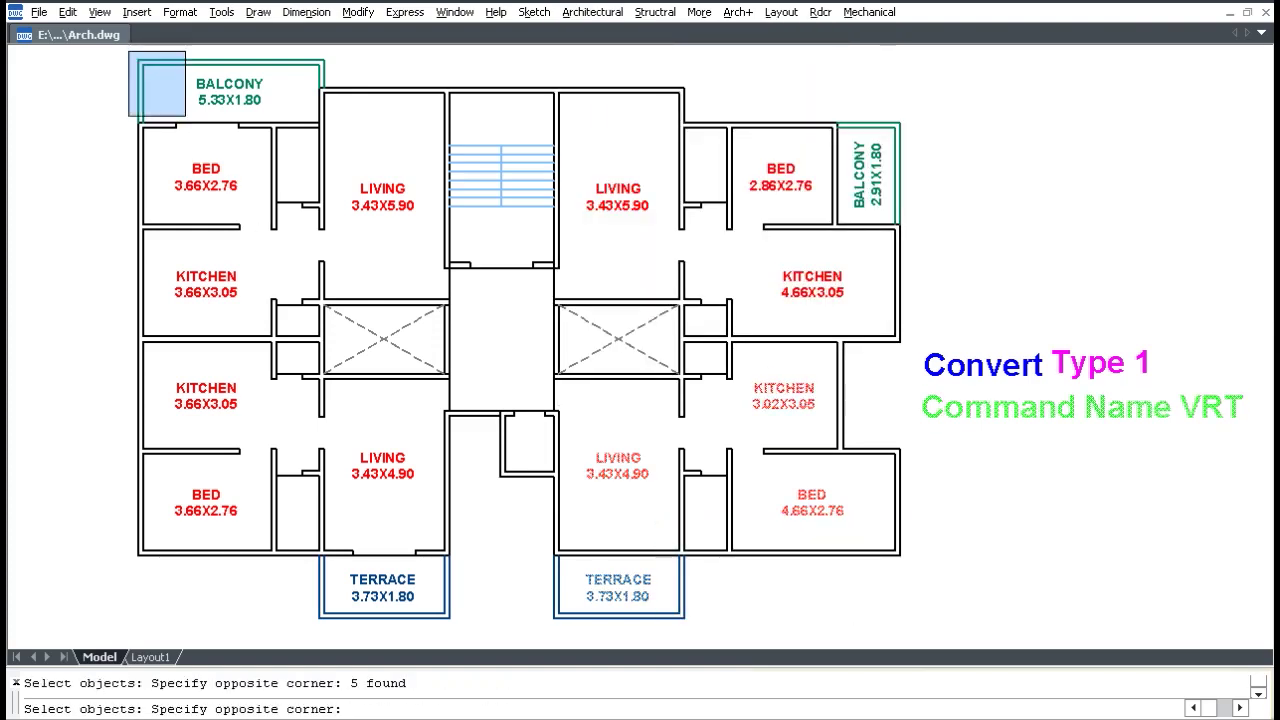
pyautogui.click(994, 630)
pyautogui.press('Return')
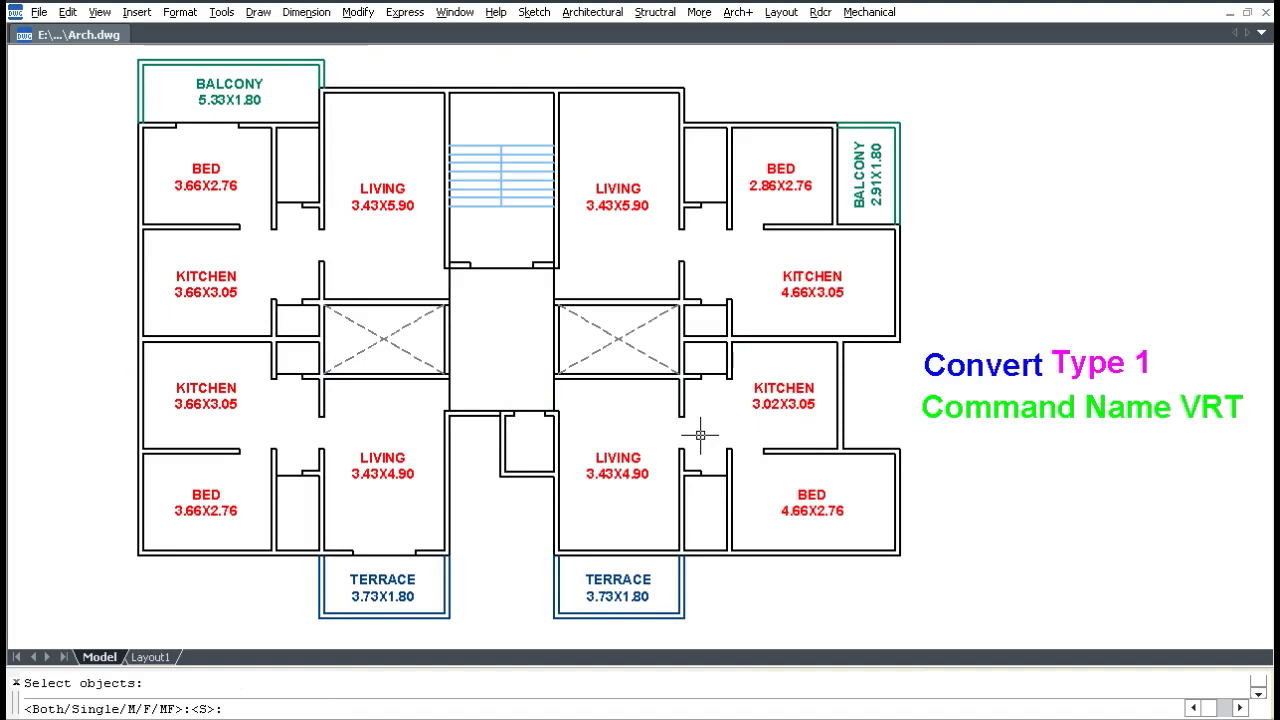
pyautogui.write('s')
pyautogui.press('Return')
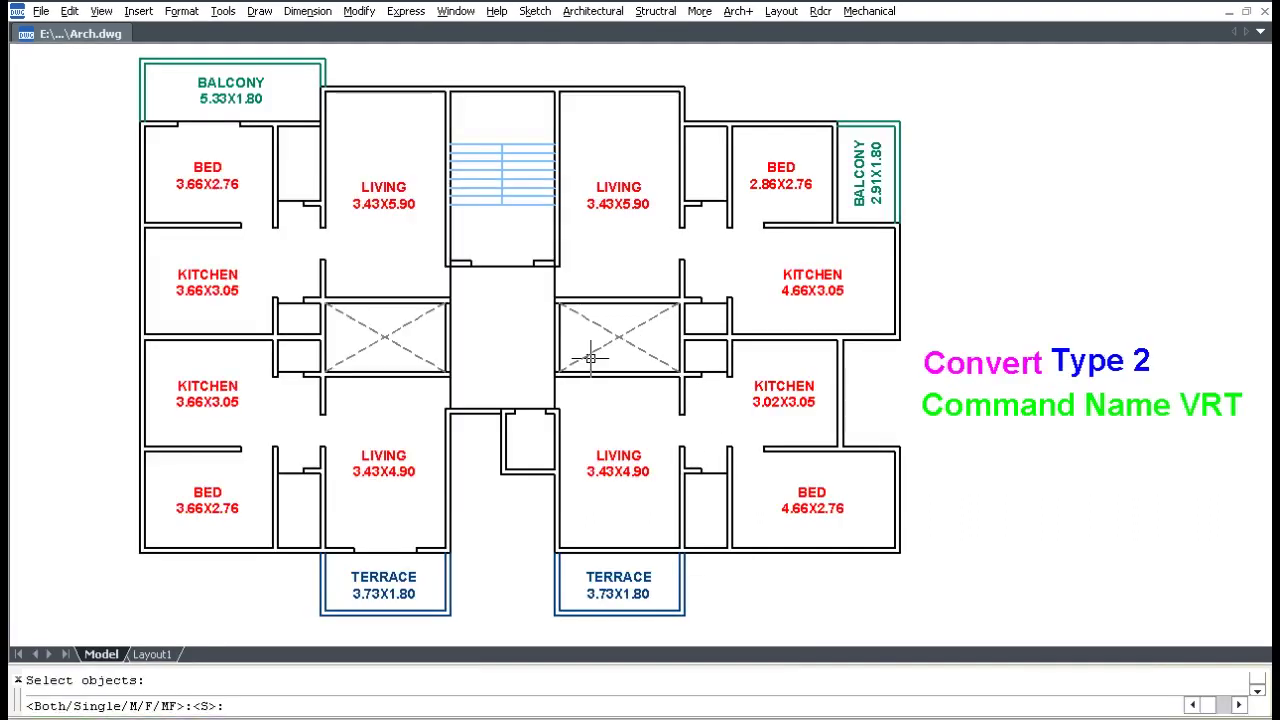
# - Convert the floor plan's room labels with VRT's Both option, and on another copy of the plan with the M option
pyautogui.write('b')
pyautogui.press('Return')
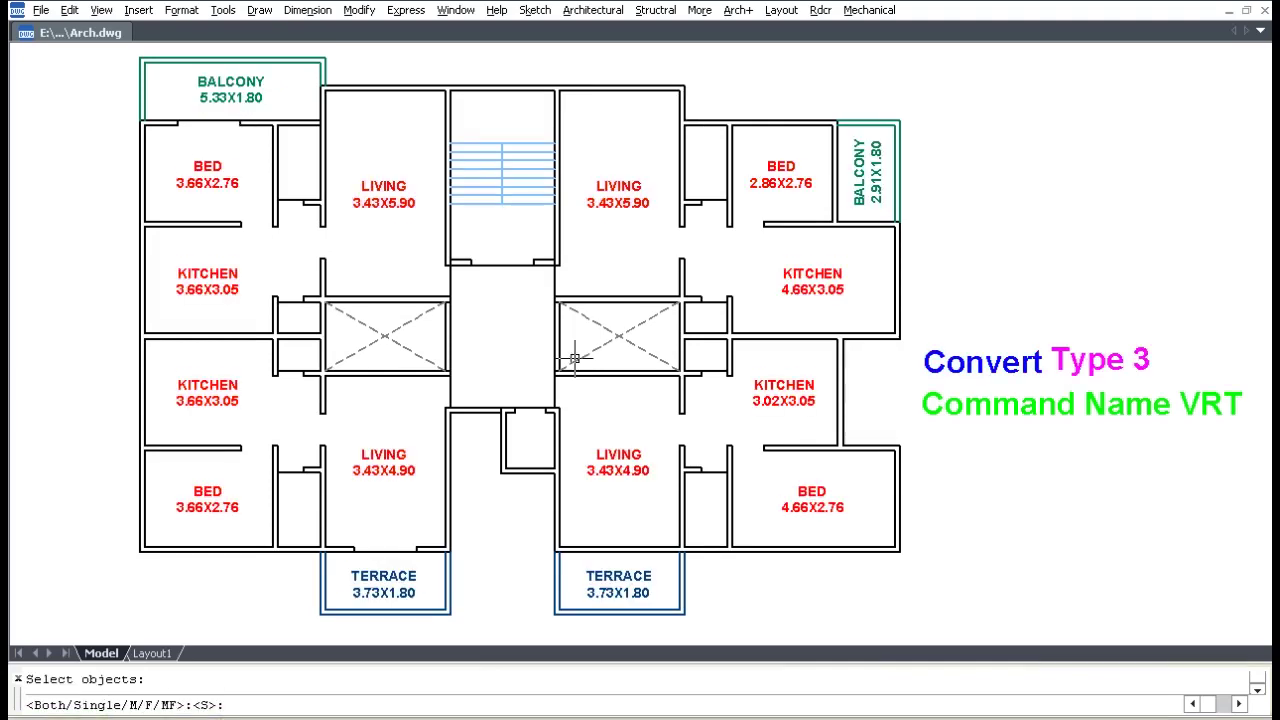
pyautogui.write('m')
pyautogui.press('Return')
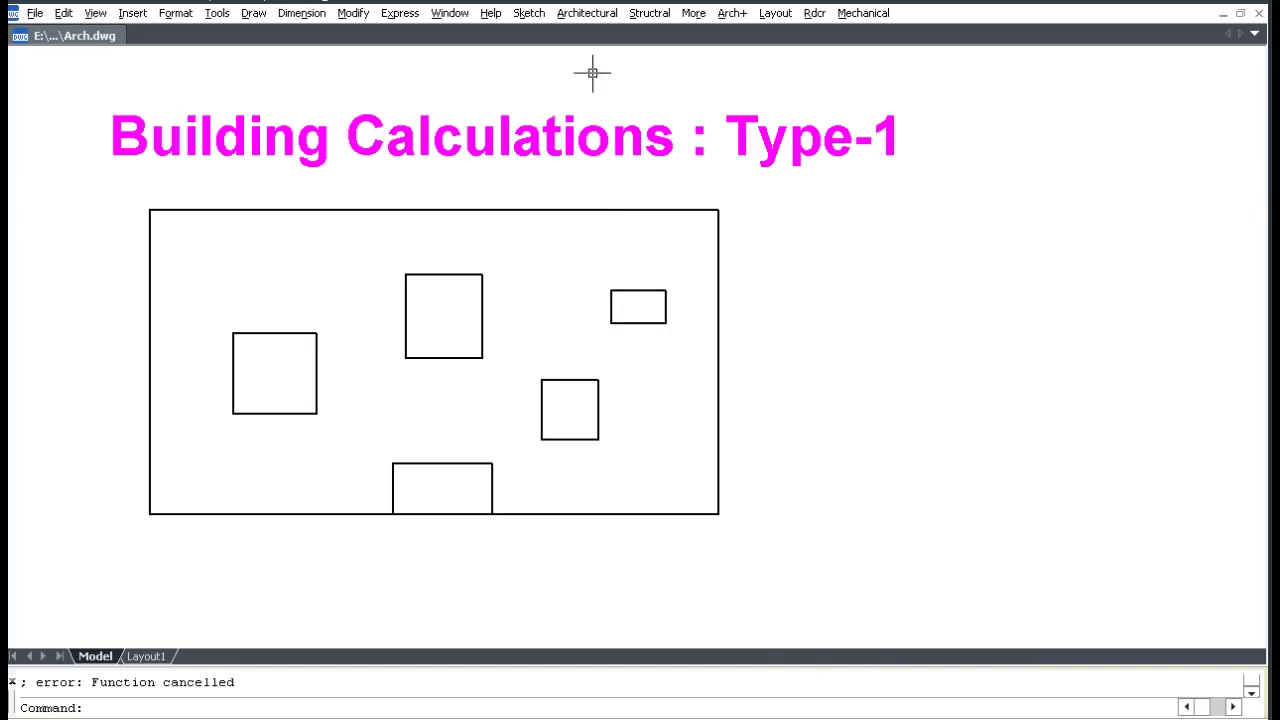
# - Start Building Calculation with a text height of 0.4 and define the large outer rectangle by its two diagonal corners
pyautogui.click(587, 13)
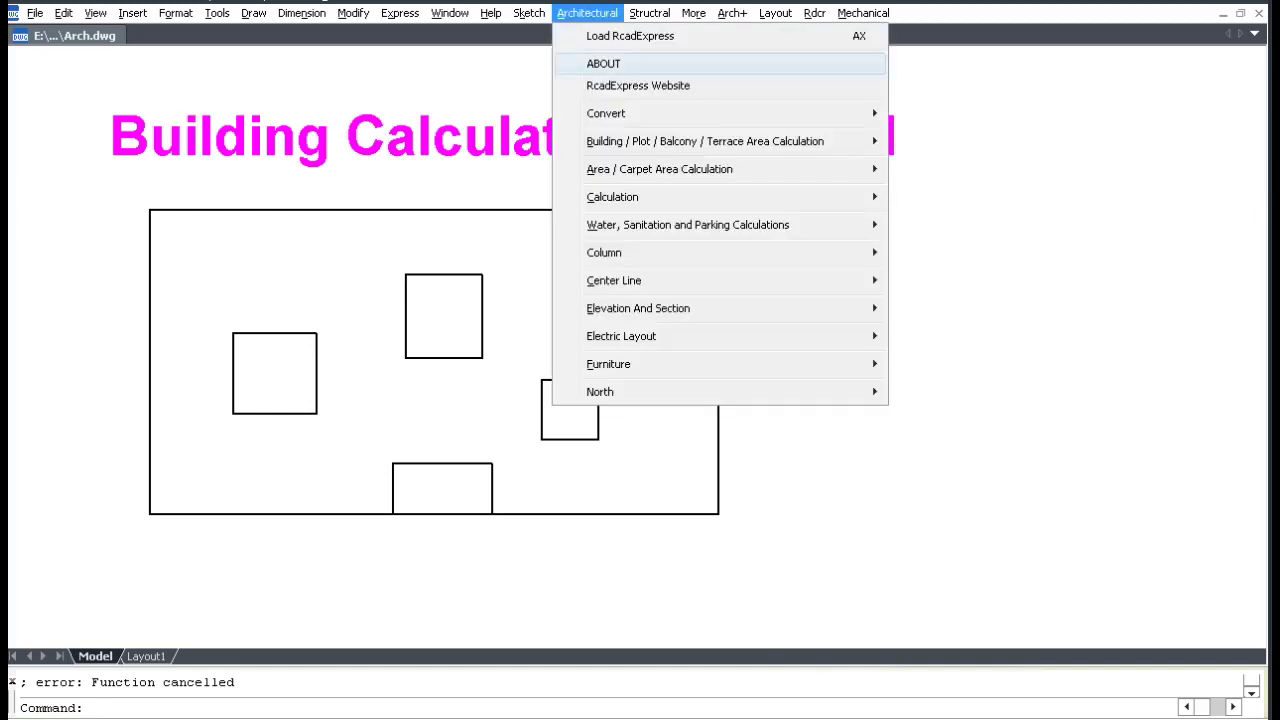
pyautogui.moveTo(705, 141)
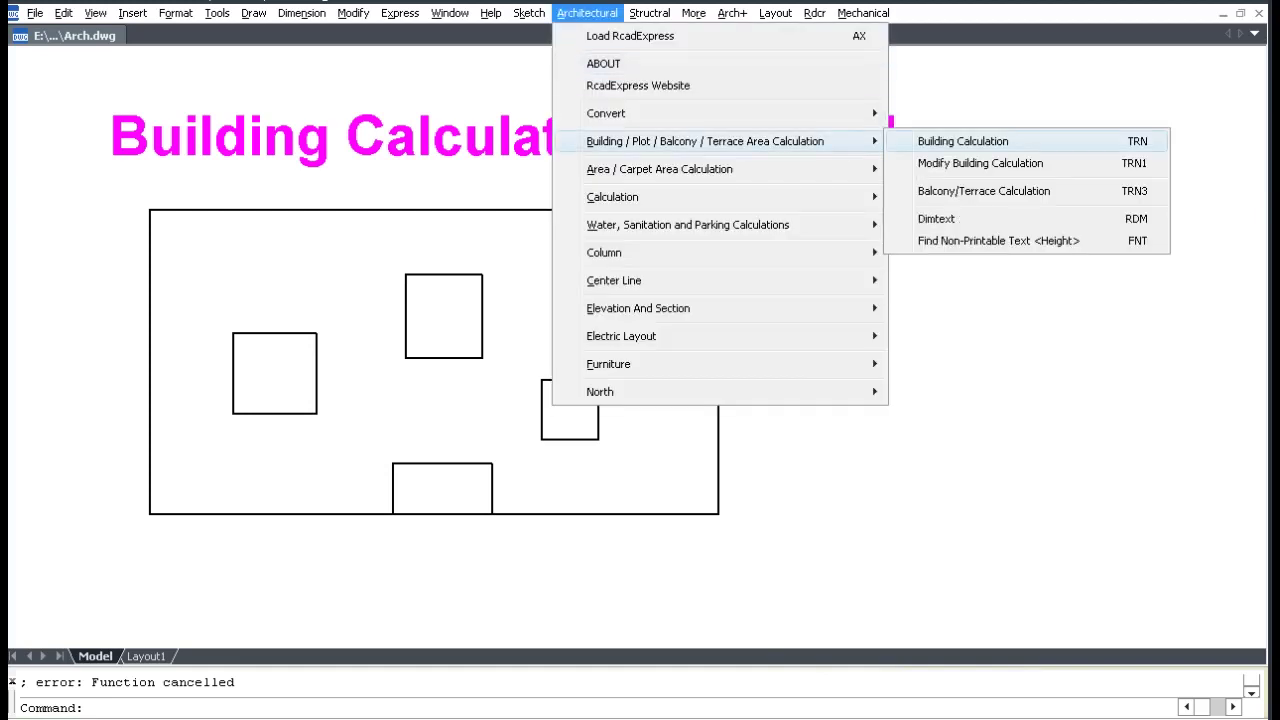
pyautogui.click(963, 141)
pyautogui.write('h')
pyautogui.press('Return')
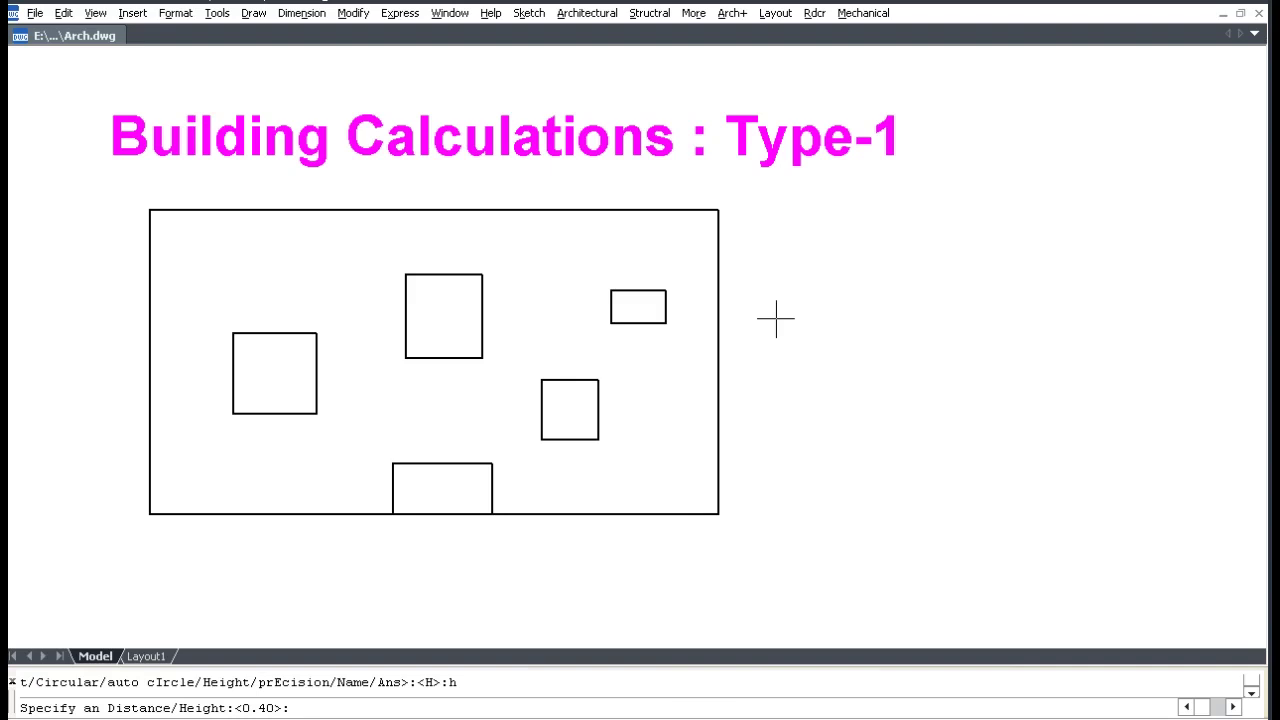
pyautogui.write('.4')
pyautogui.press('Return')
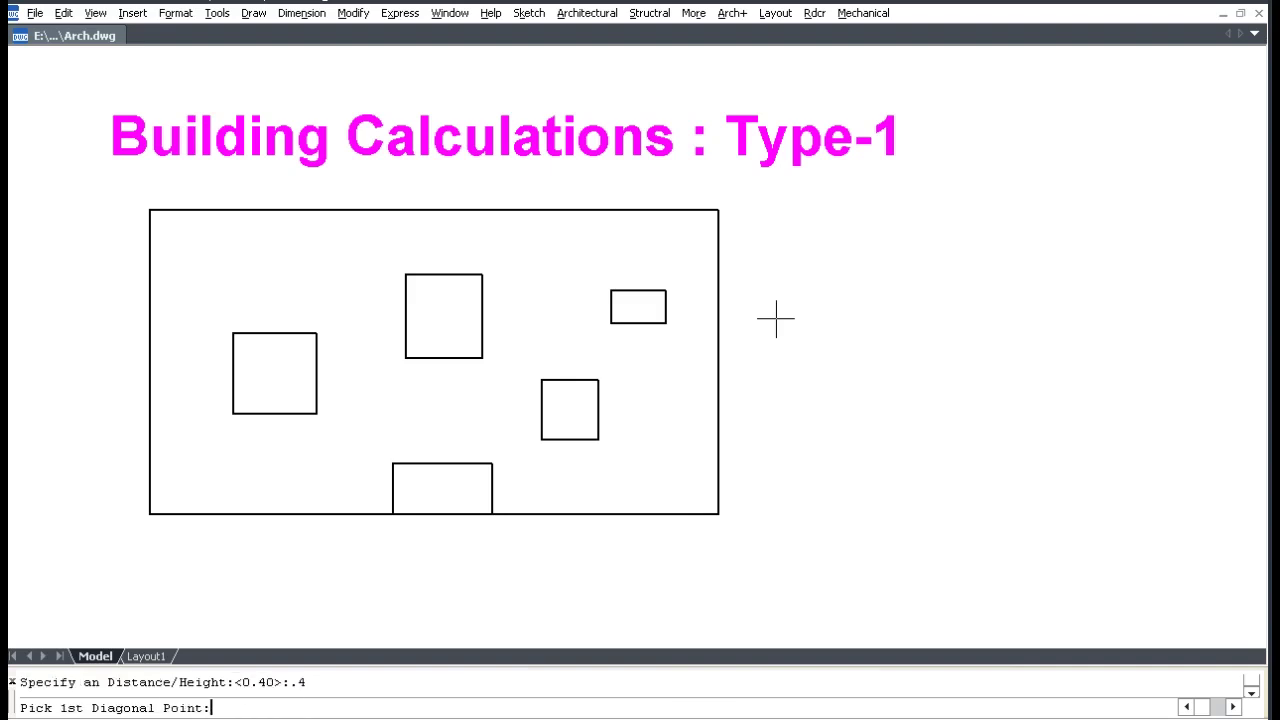
pyautogui.click(150, 514)
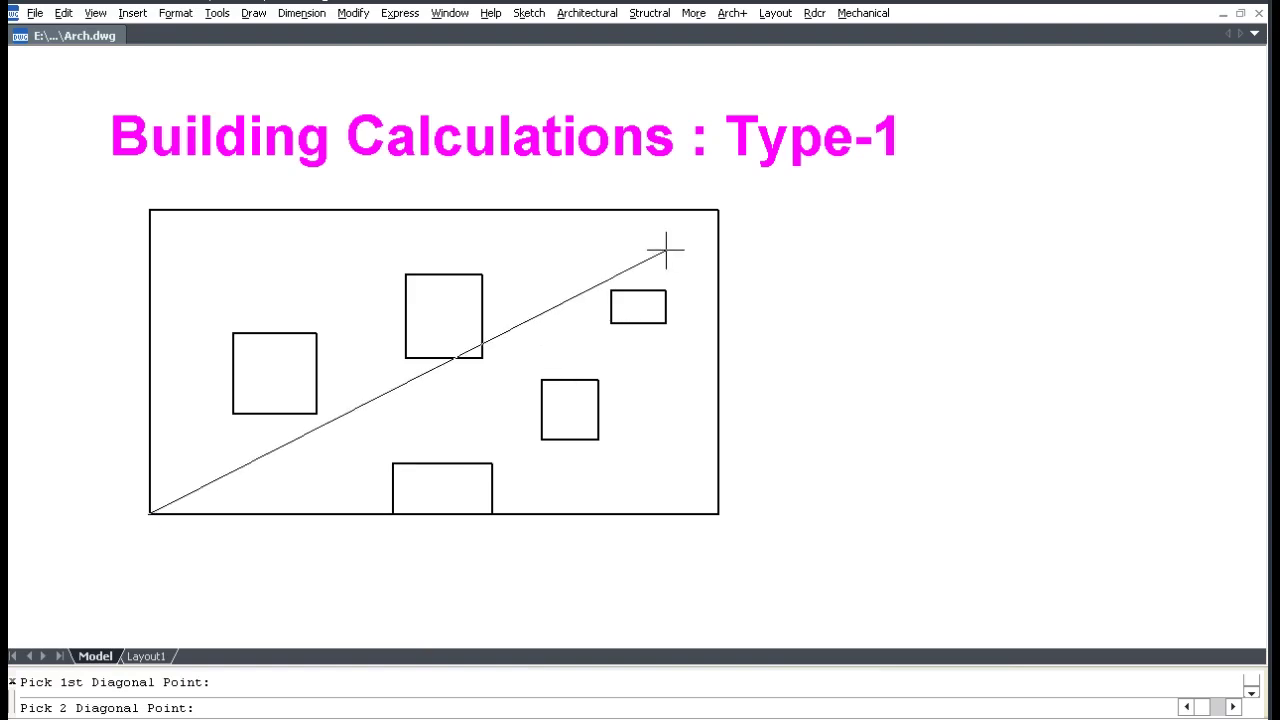
pyautogui.click(718, 210)
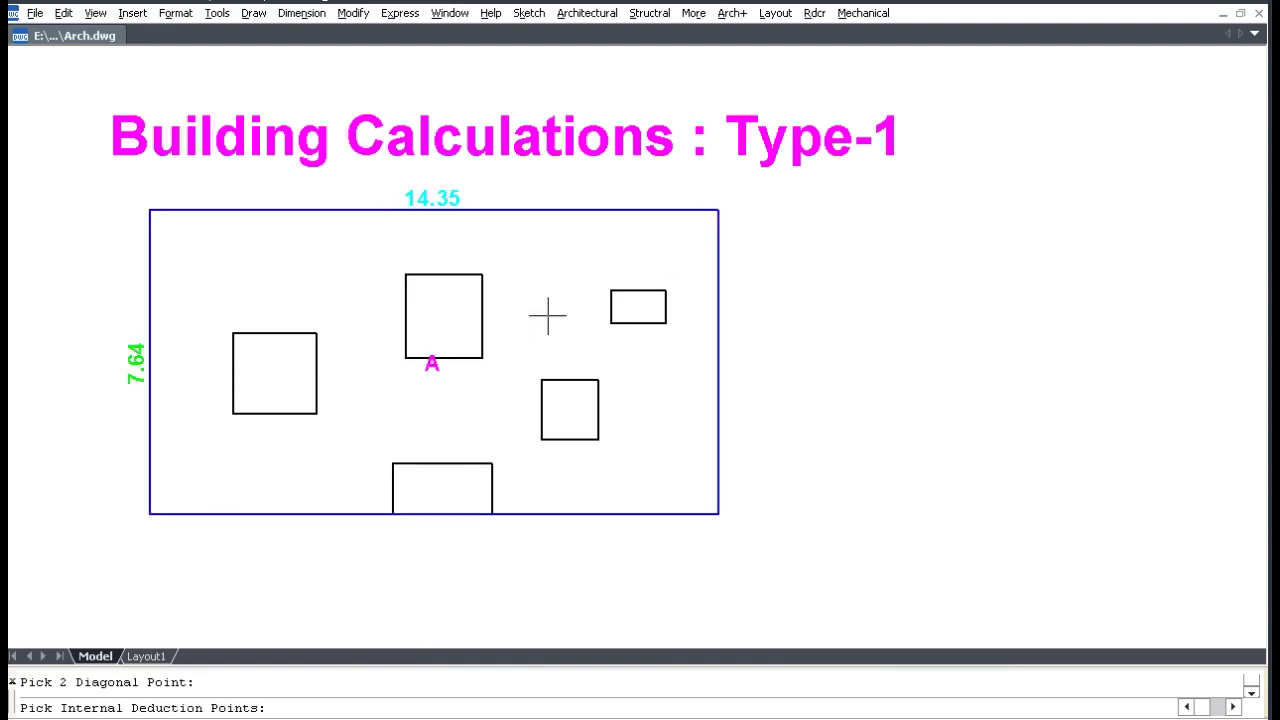
# - Mark the five small rectangles inside the building outline as internal deductions
pyautogui.click(456, 316)
pyautogui.click(277, 368)
pyautogui.click(418, 472)
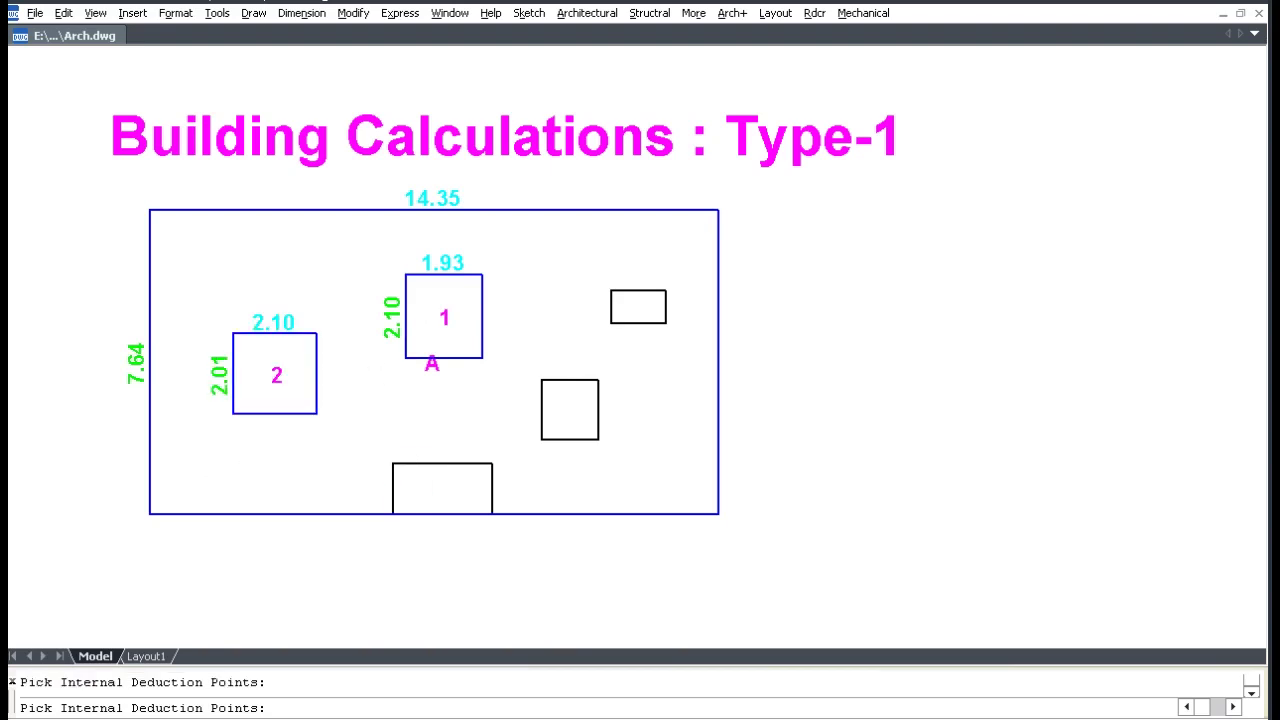
pyautogui.click(575, 434)
pyautogui.click(648, 312)
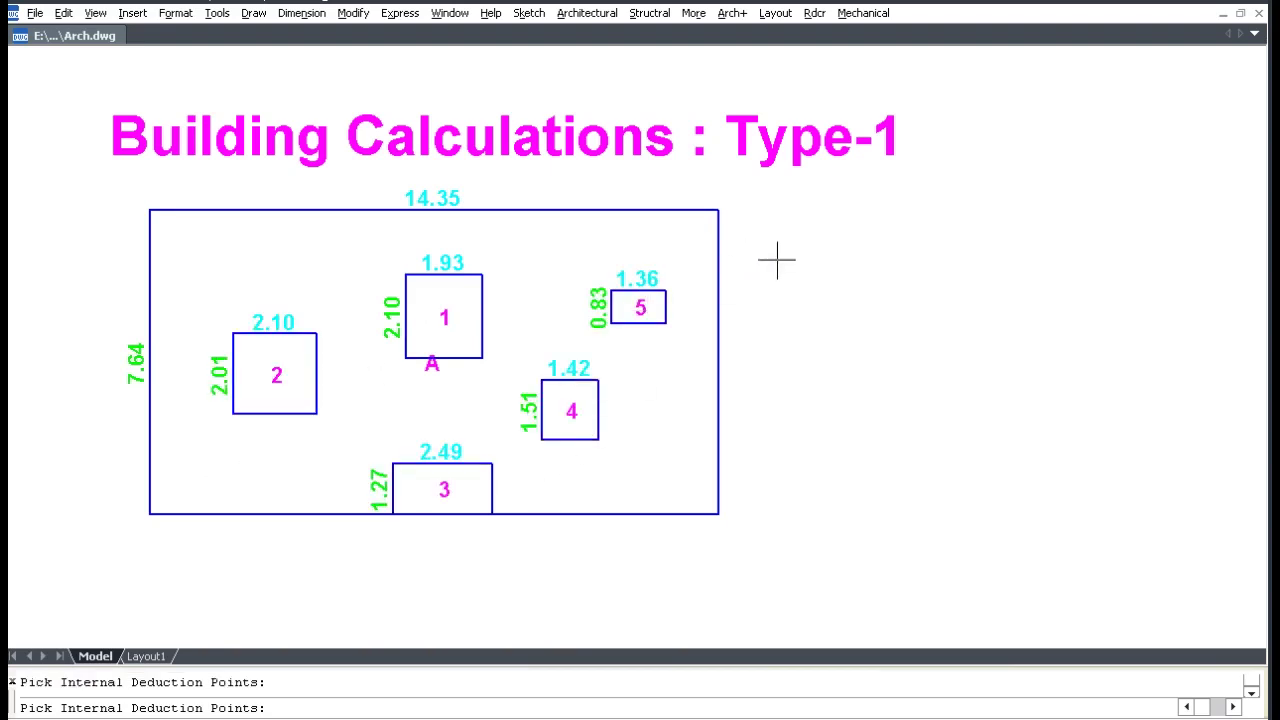
pyautogui.press('Return')
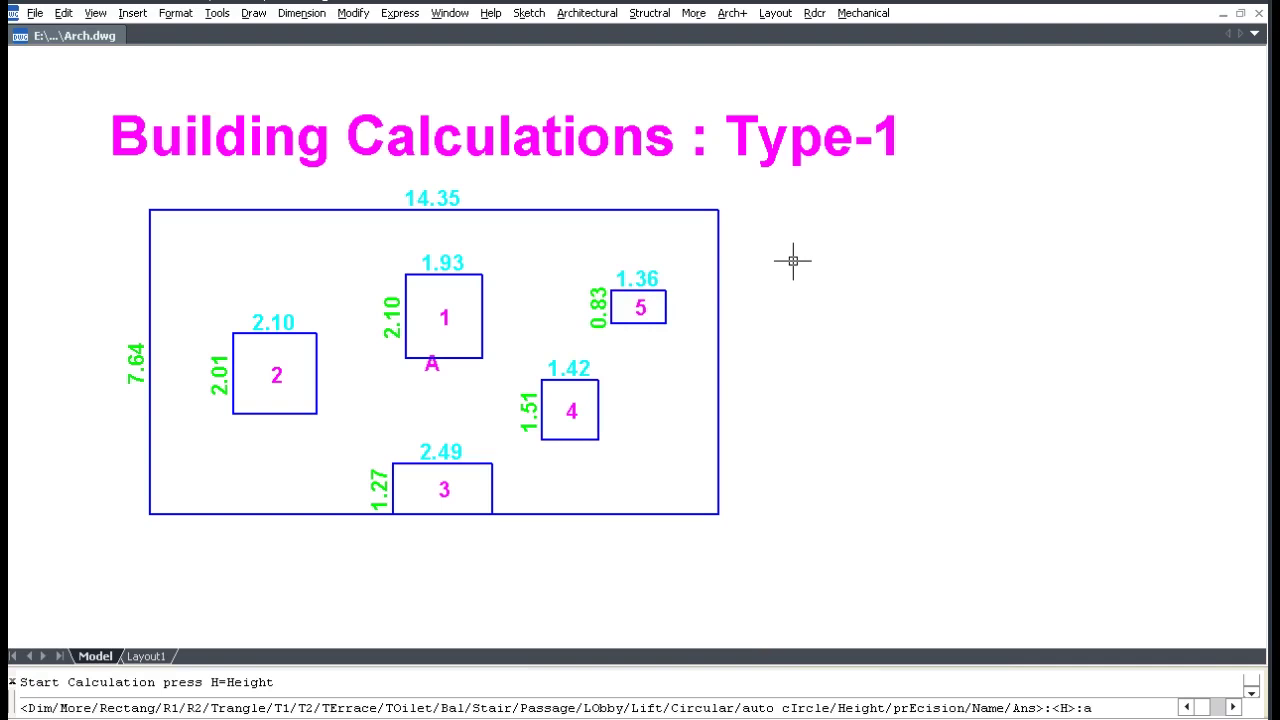
# - Generate the area calculation with the Ans option, type 3, from A and all deductions, for floor number 0, placed outside the outline
pyautogui.press('Return')
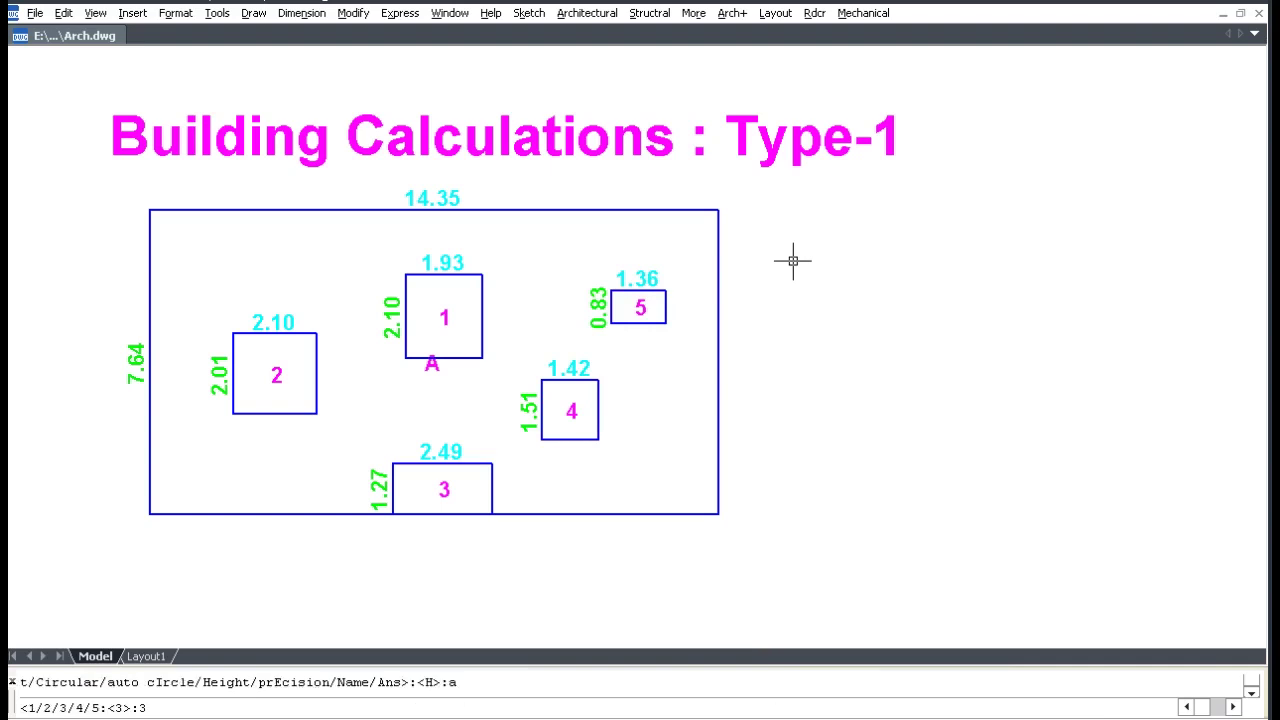
pyautogui.press('Return')
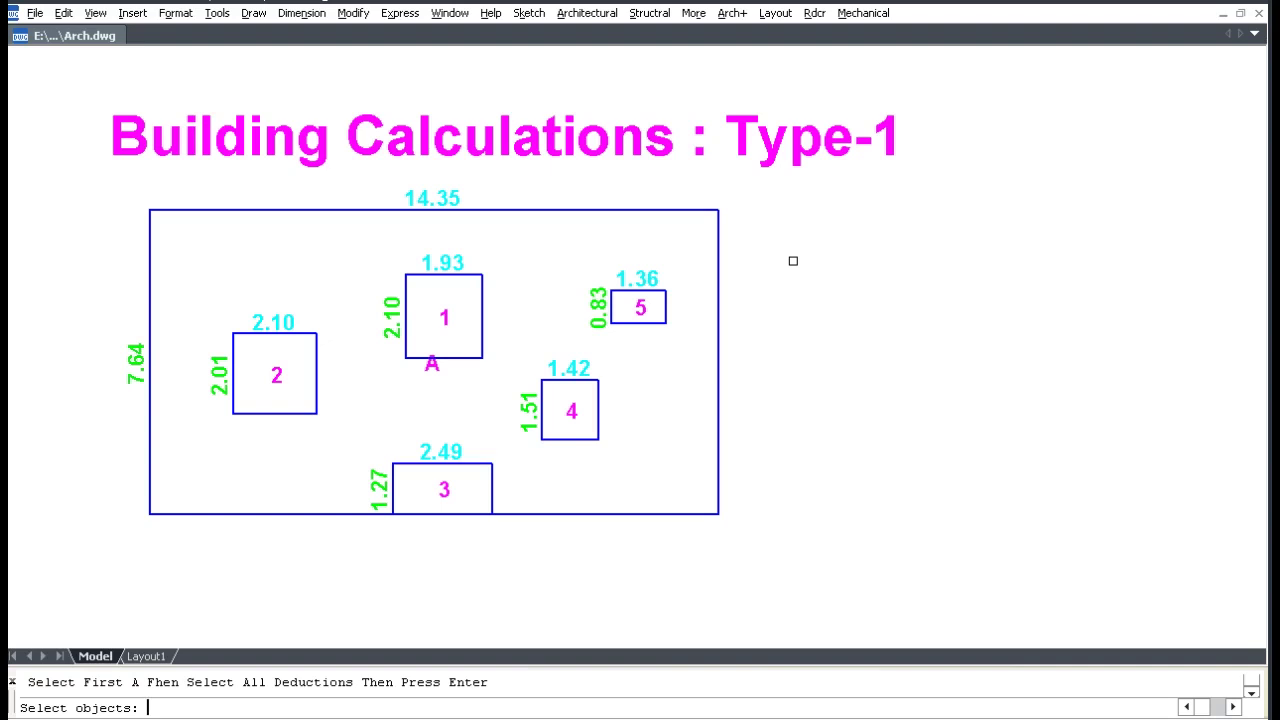
pyautogui.click(434, 366)
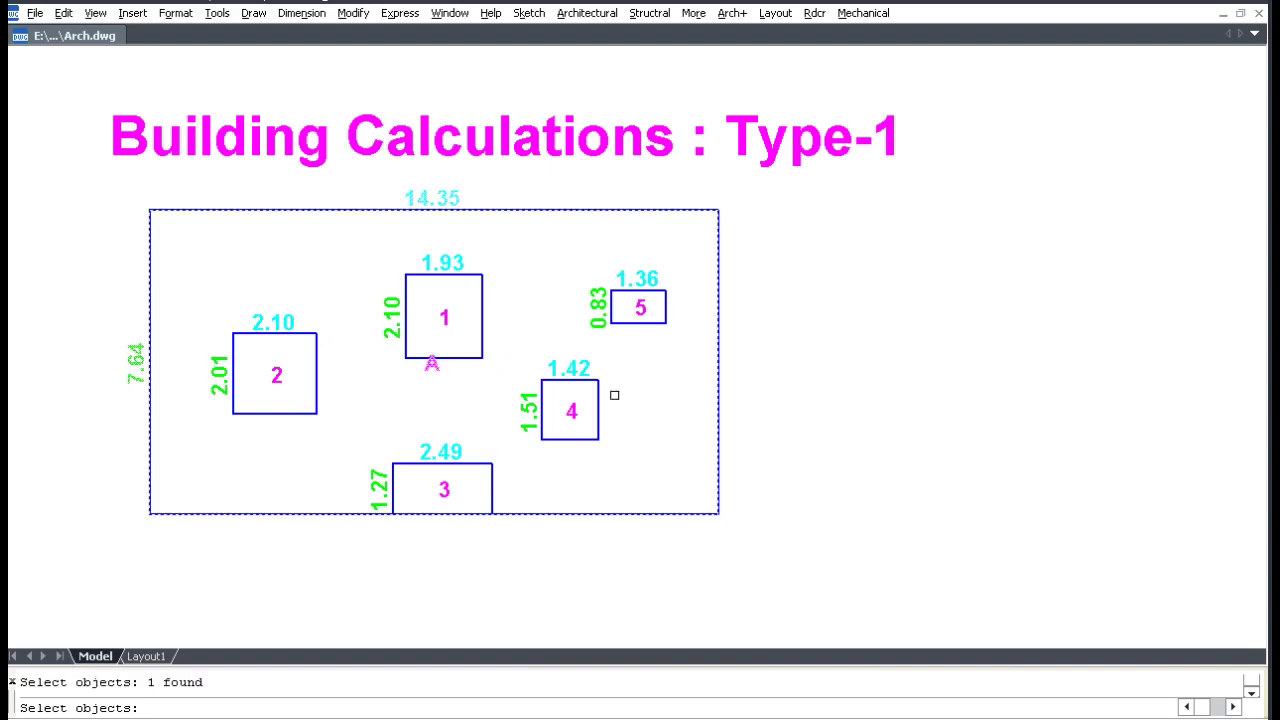
pyautogui.click(758, 540)
pyautogui.click(104, 191)
pyautogui.press('Return')
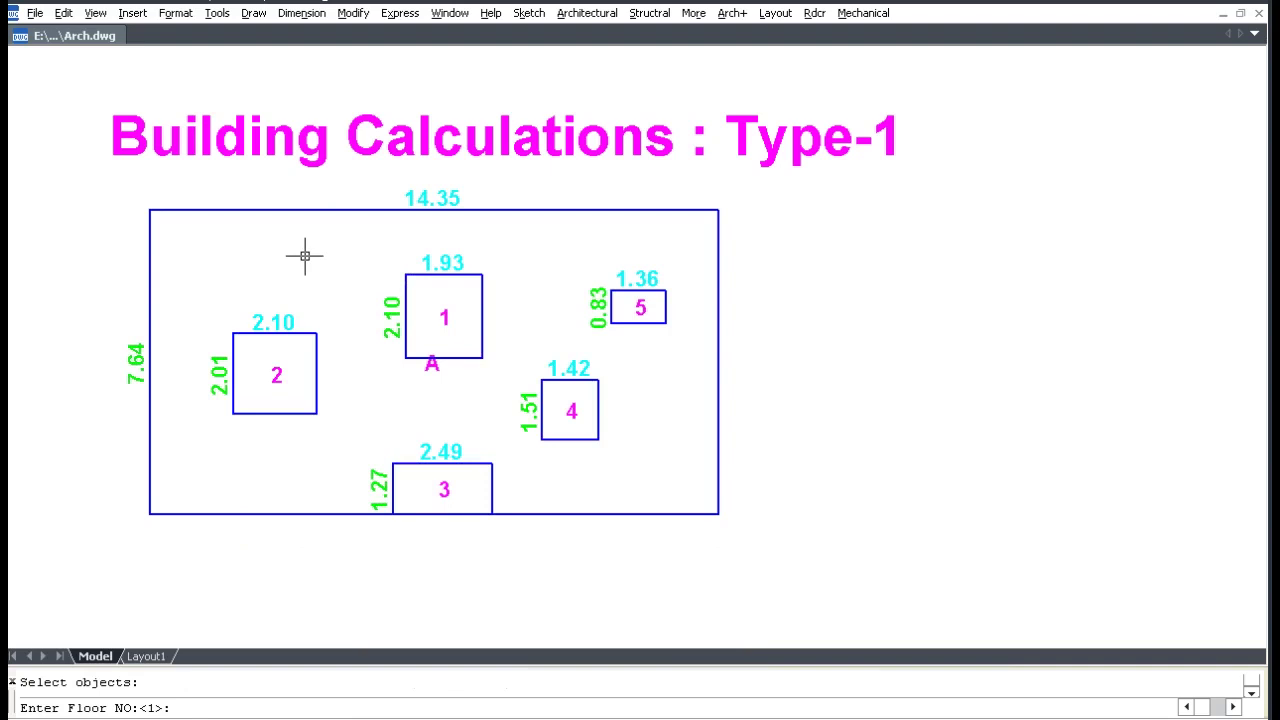
pyautogui.write('0')
pyautogui.press('Return')
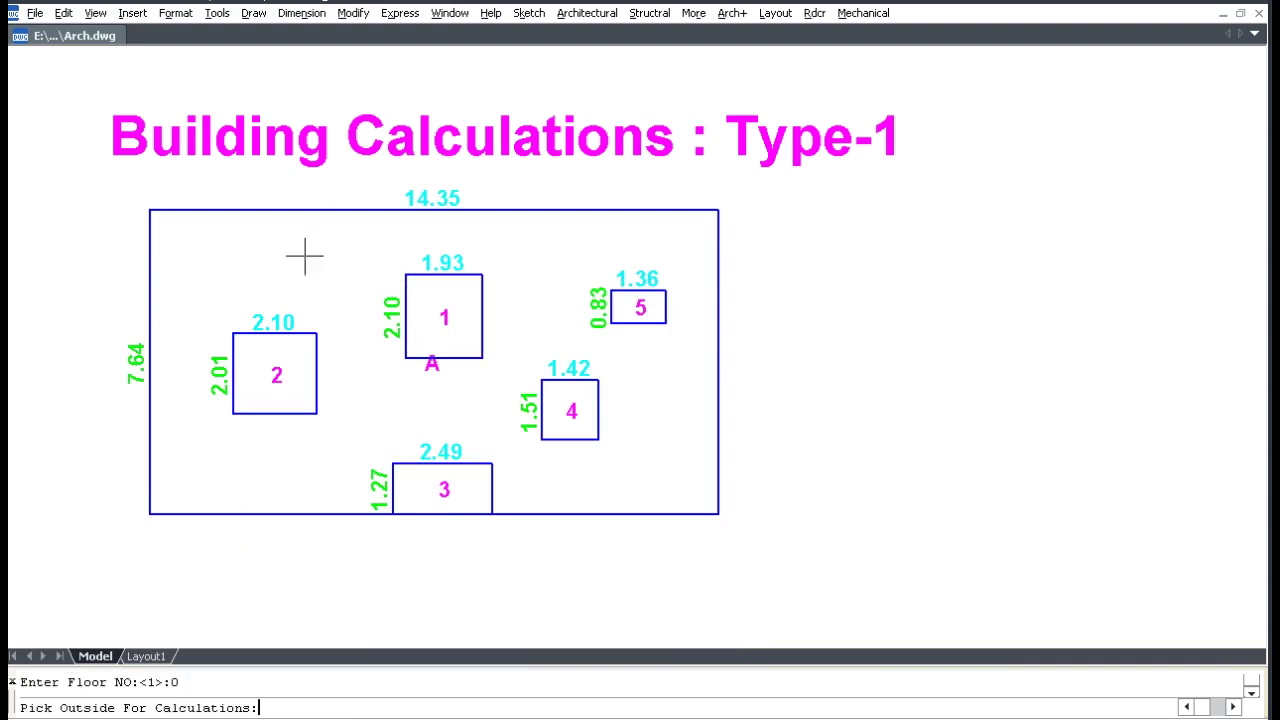
pyautogui.click(766, 223)
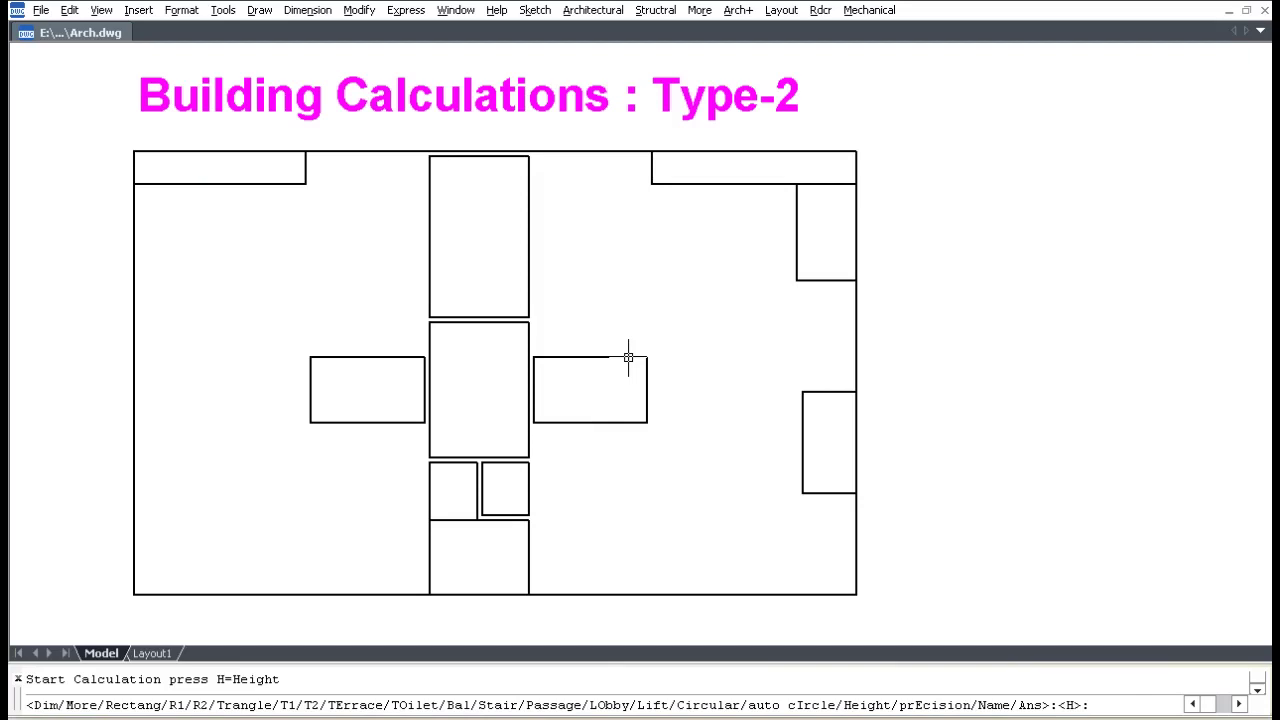
# - In the Type-2 layout, mark the two upper corner strips as balconies, numbered from 1
pyautogui.write('b')
pyautogui.press('Return')
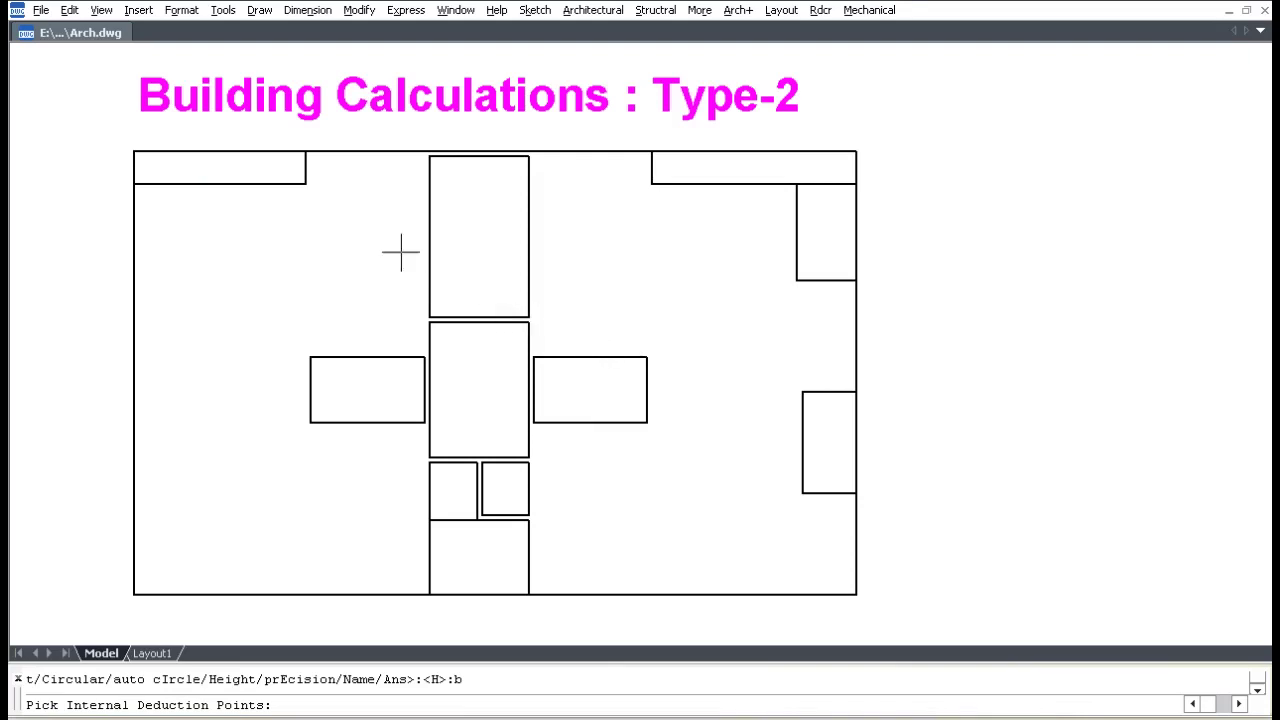
pyautogui.click(243, 174)
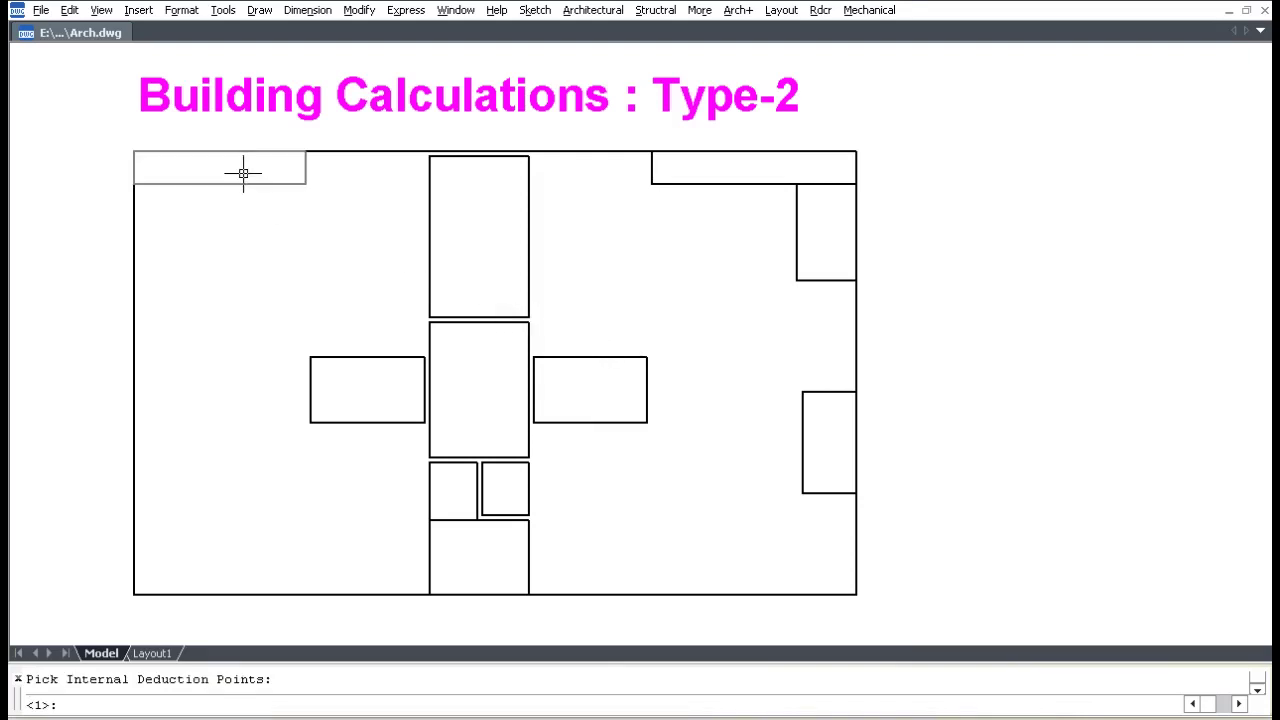
pyautogui.press('Return')
pyautogui.click(726, 167)
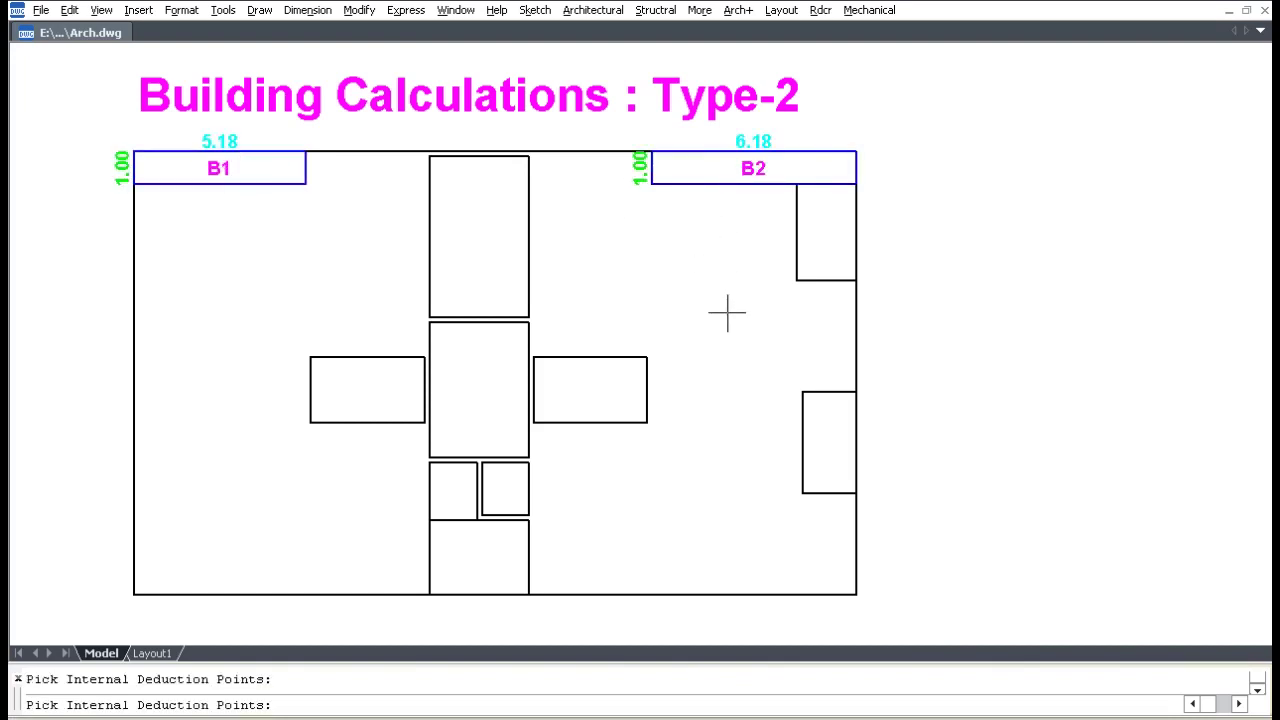
pyautogui.press('Escape')
# - Mark the two rectangles along the outline's right edge as terraces in the building calculation
pyautogui.press('Return')
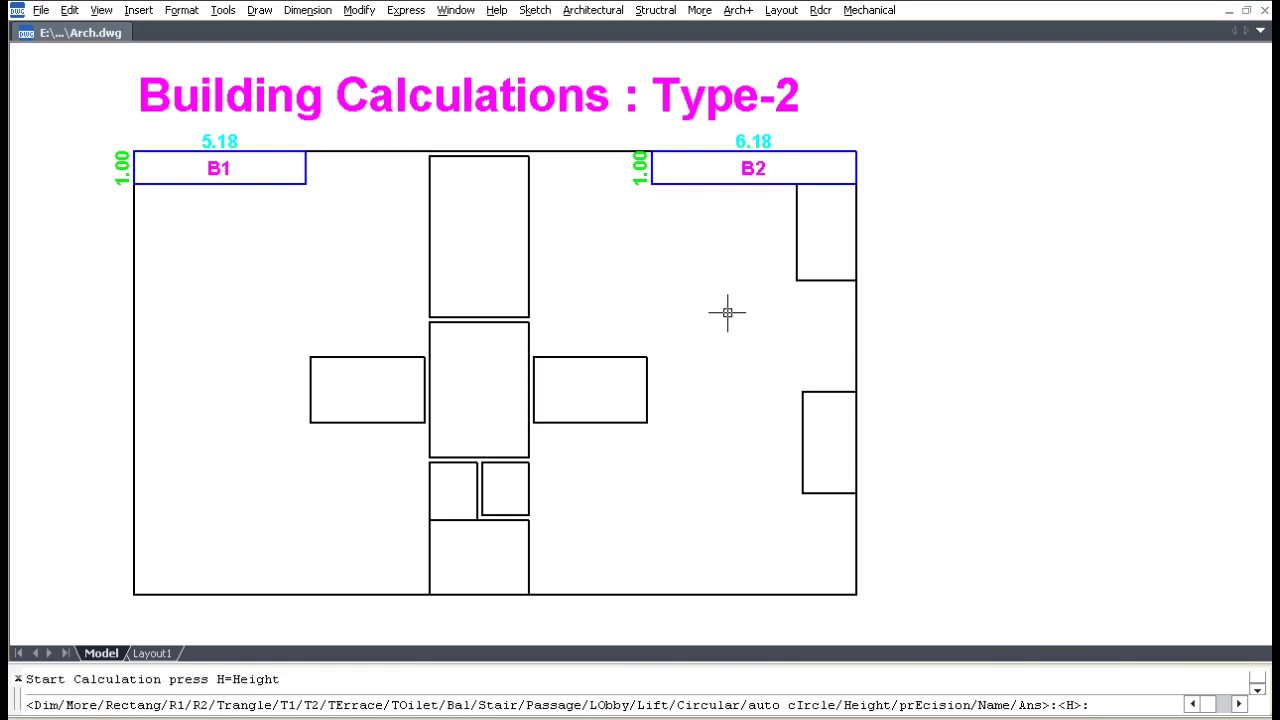
pyautogui.write('to')
pyautogui.press('Return')
pyautogui.click(823, 250)
pyautogui.click(826, 443)
pyautogui.press('Escape')
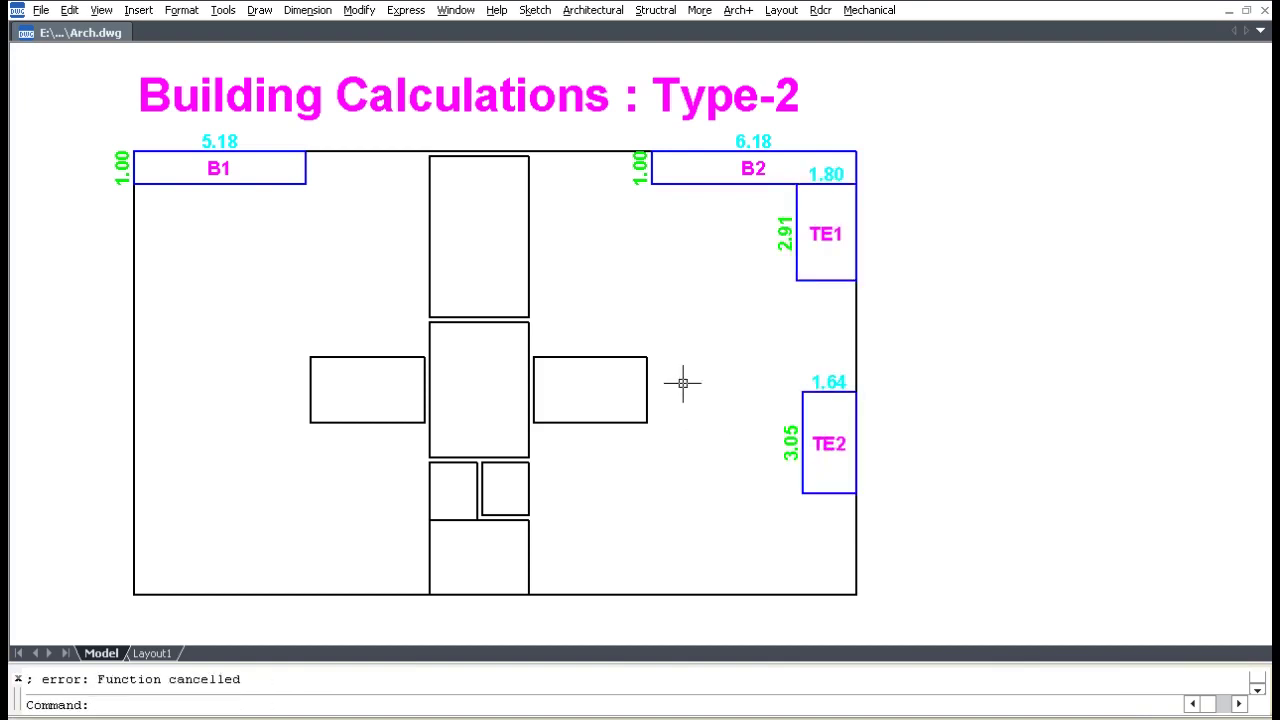
# - Mark the tall upper central rectangle as a staircase, numbered from 1
pyautogui.press('Return')
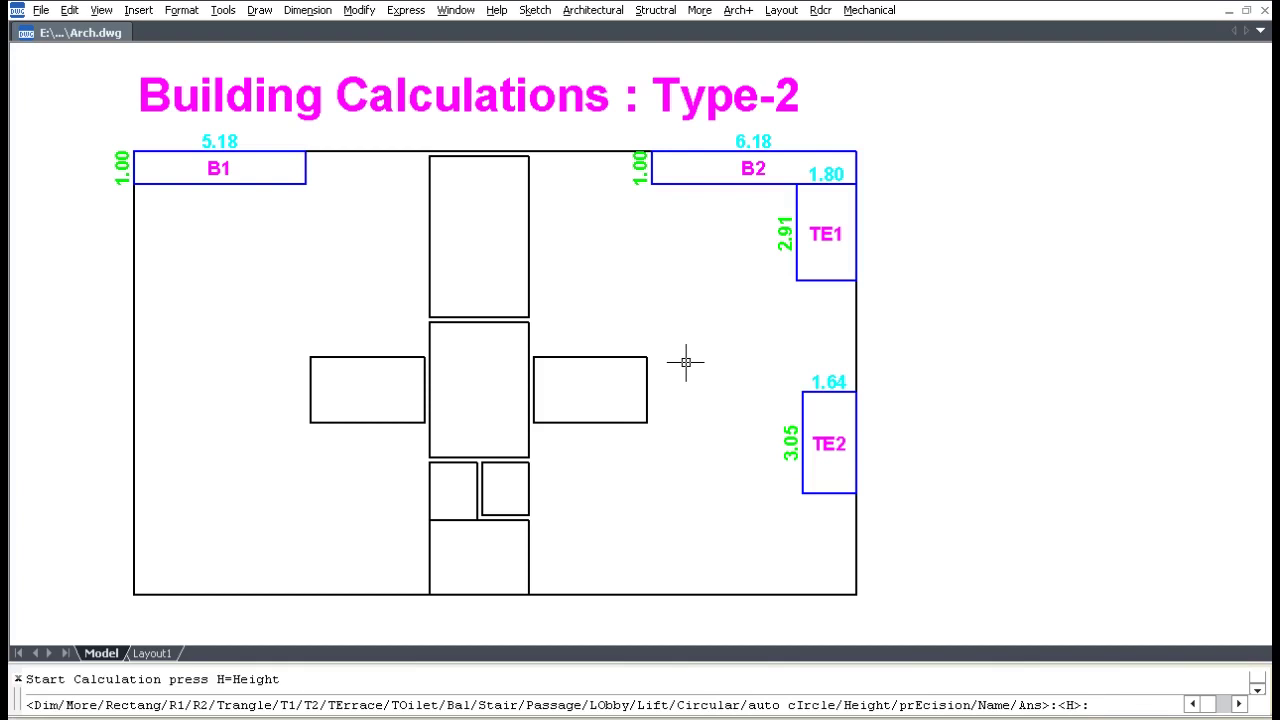
pyautogui.press('Return')
pyautogui.click(502, 250)
pyautogui.press('Return')
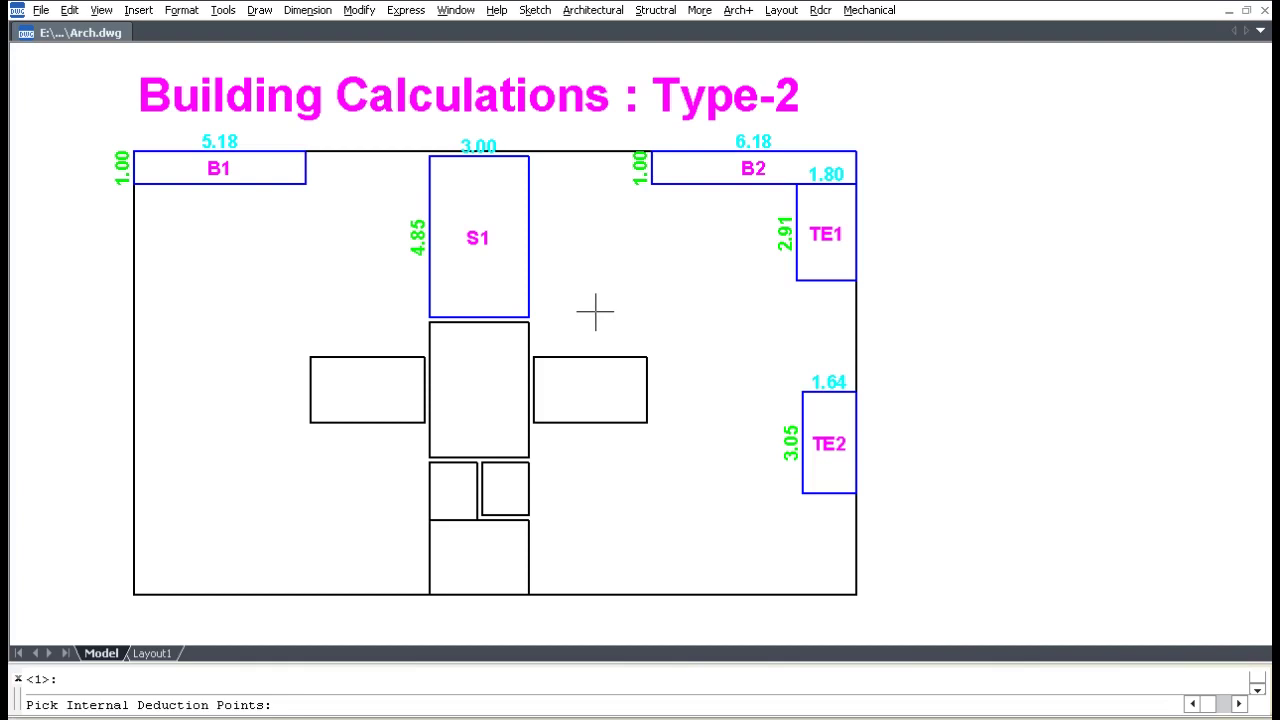
pyautogui.press('Escape')
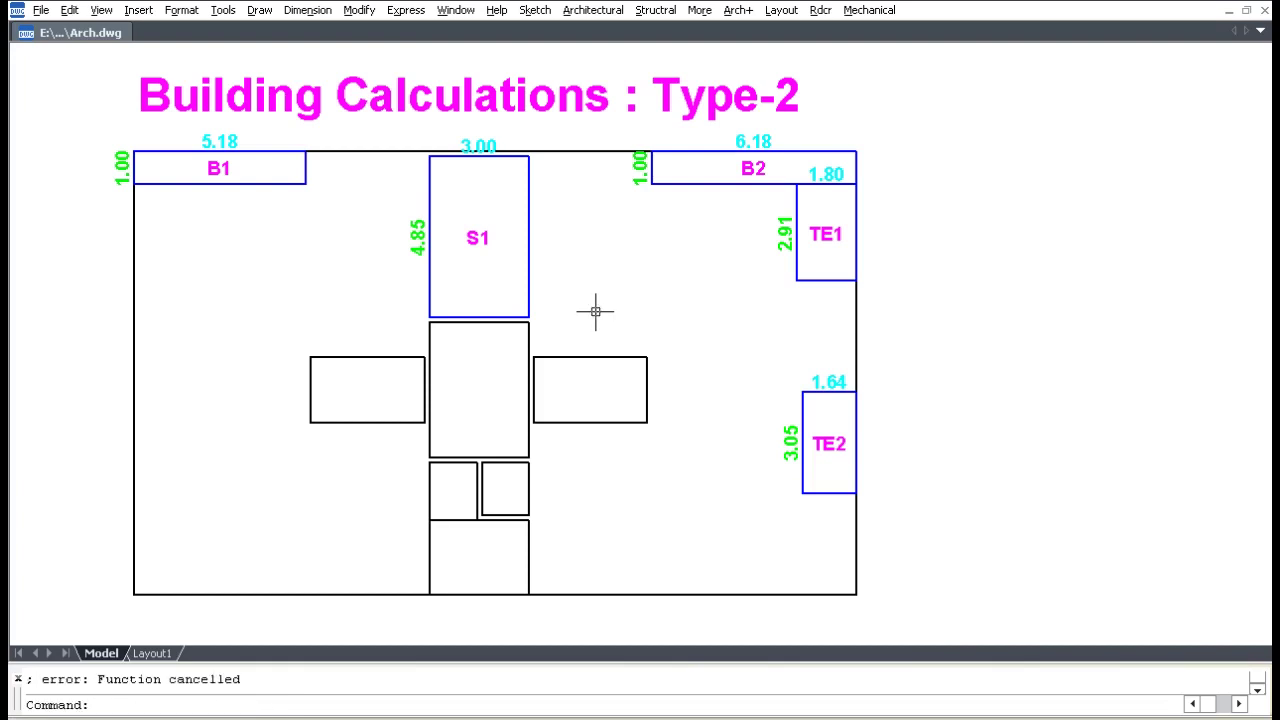
# - Mark the central rectangle below the staircase as a passage, numbered from 1
pyautogui.press('Return')
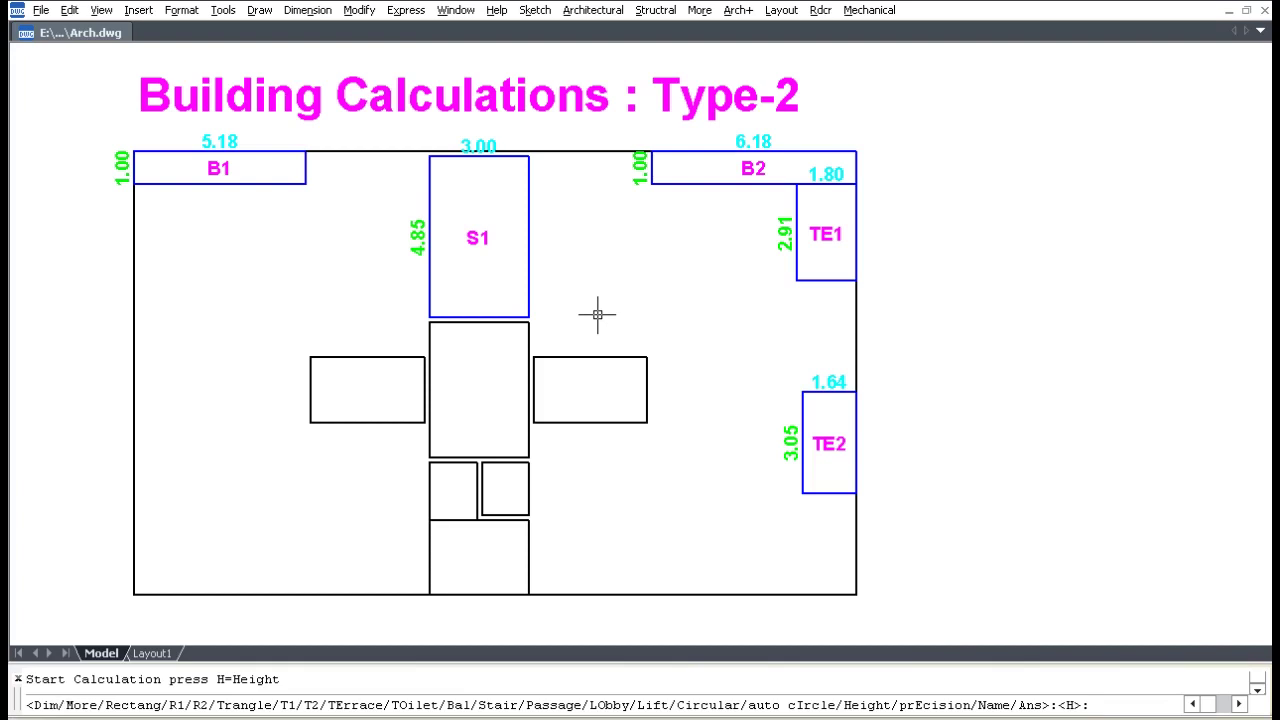
pyautogui.write('p')
pyautogui.press('Return')
pyautogui.click(510, 405)
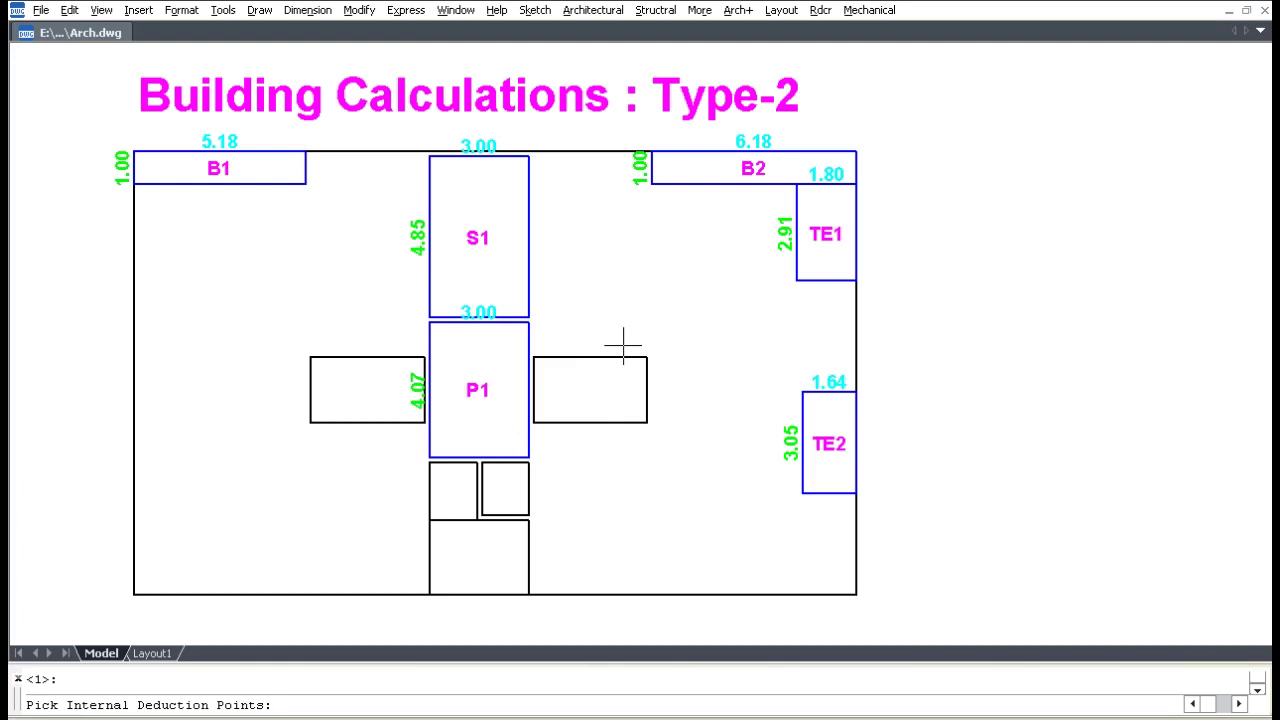
pyautogui.press('Escape')
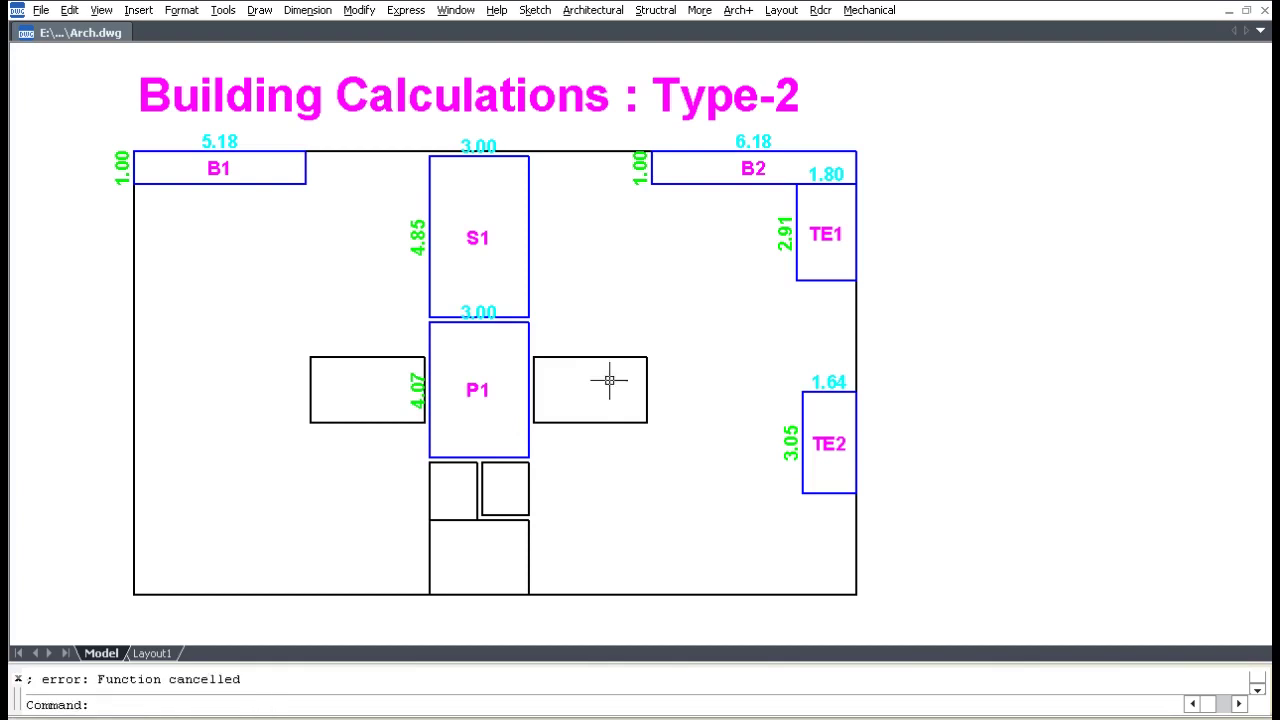
# - Mark the two rectangles flanking the passage and the three rectangles below it as internal deductions, numbered from 1
pyautogui.press('Return')
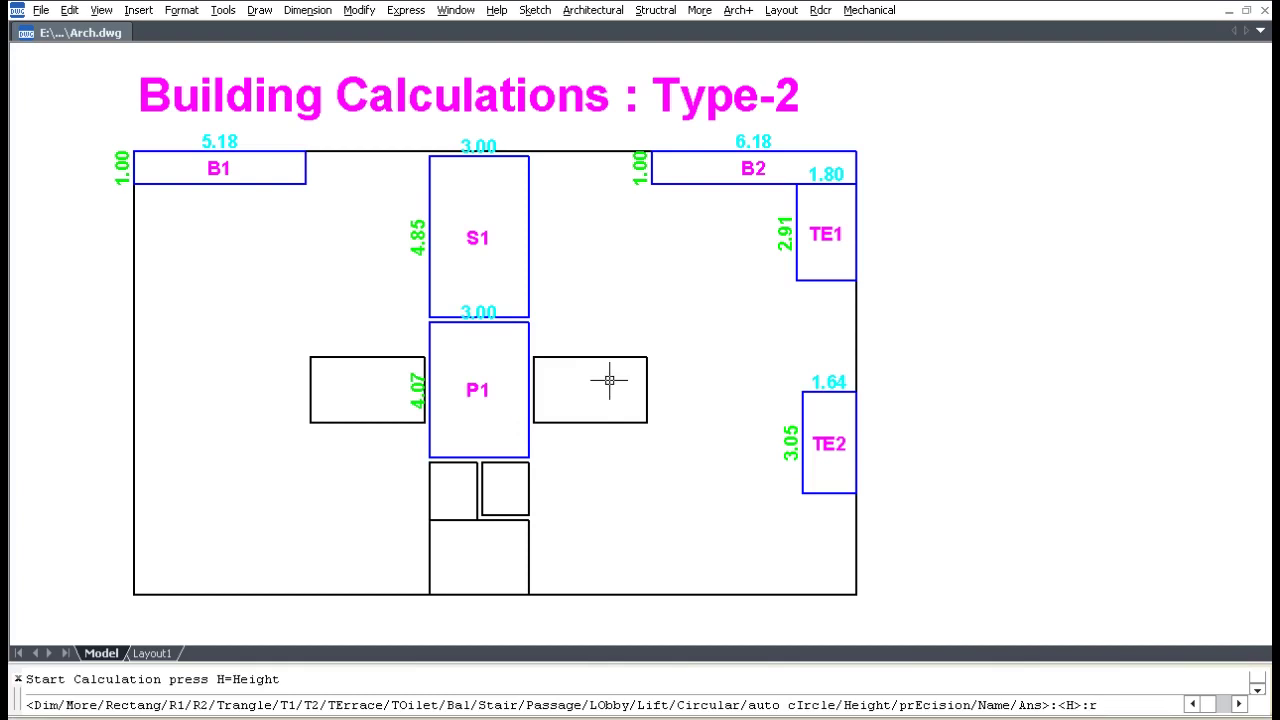
pyautogui.press('Return')
pyautogui.click(363, 383)
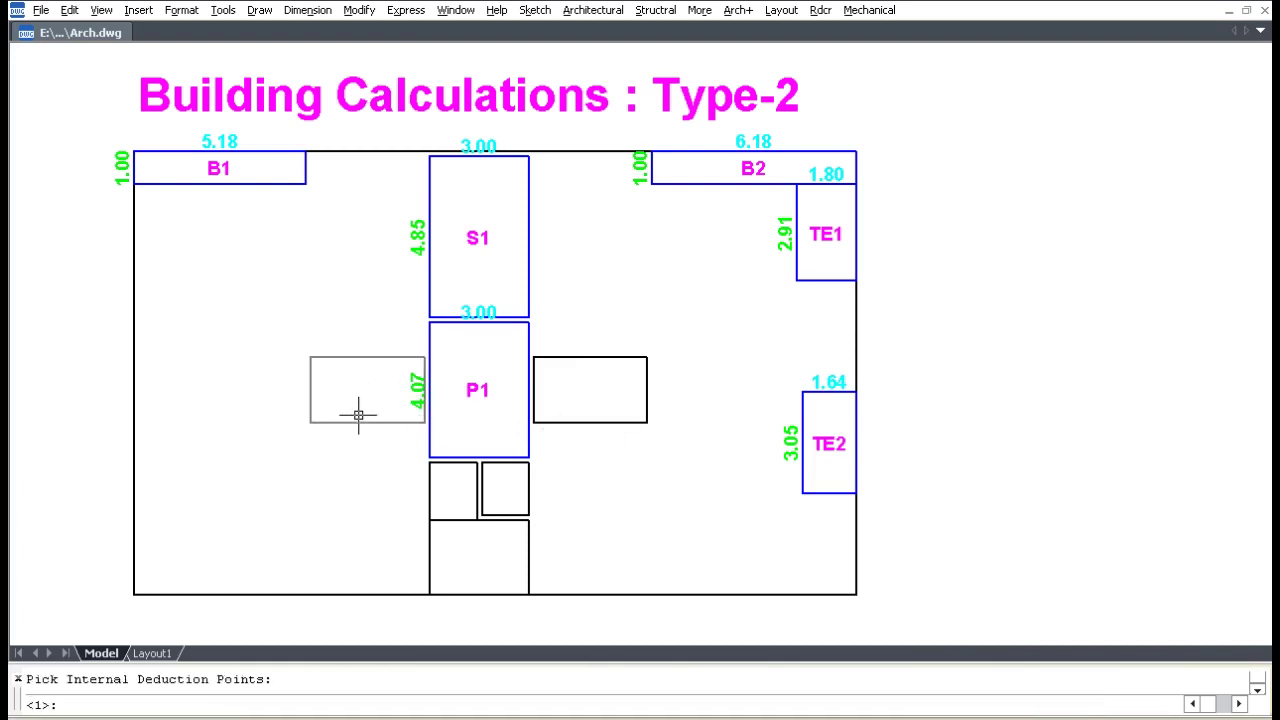
pyautogui.press('Return')
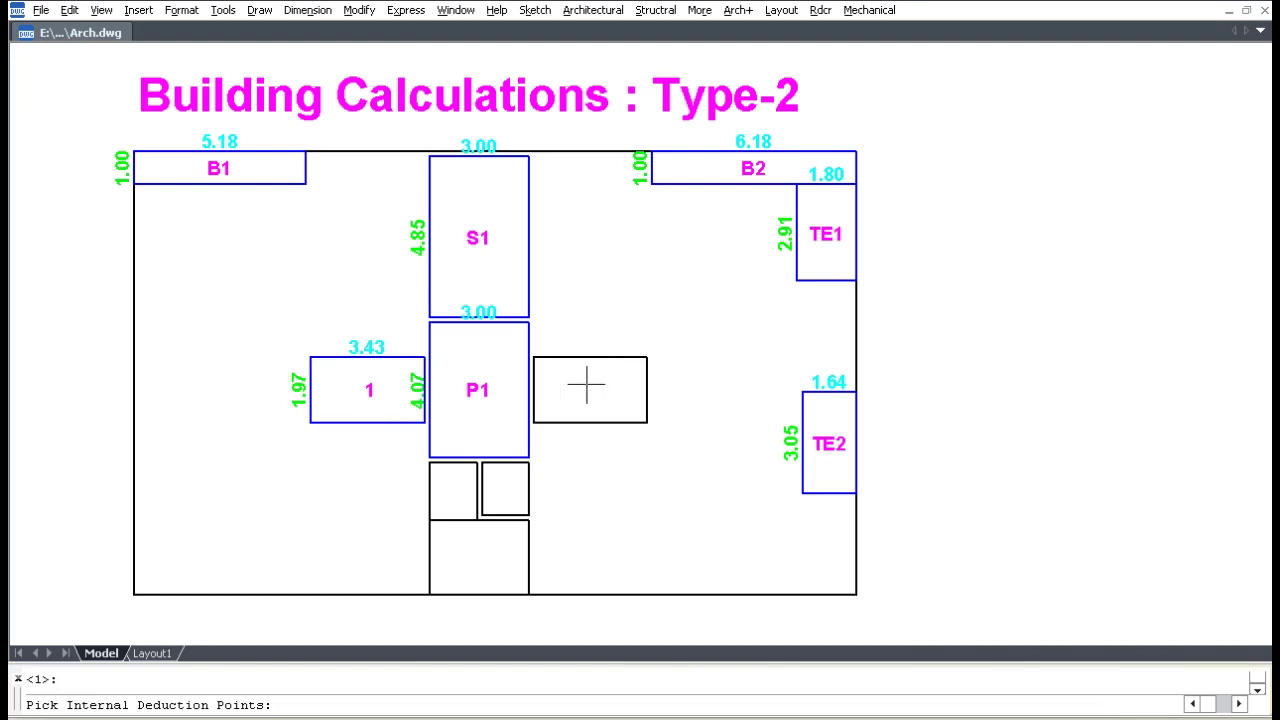
pyautogui.click(586, 385)
pyautogui.click(456, 482)
pyautogui.click(507, 490)
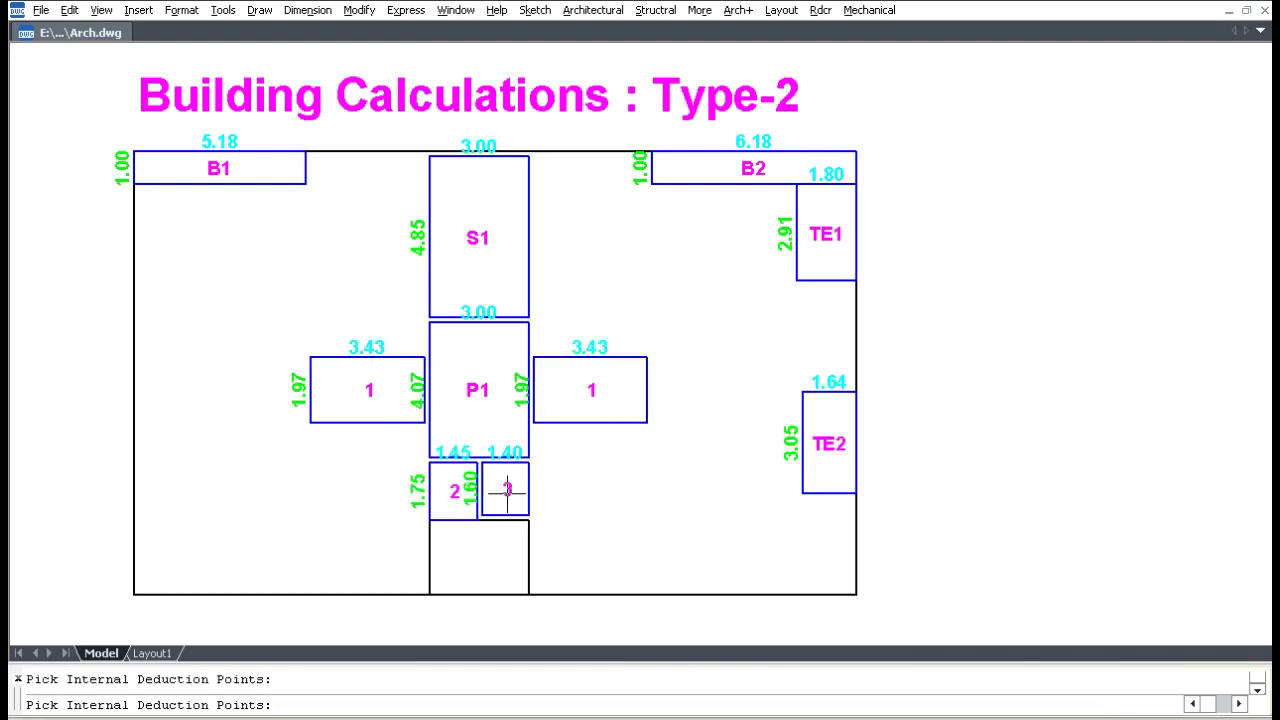
pyautogui.click(498, 550)
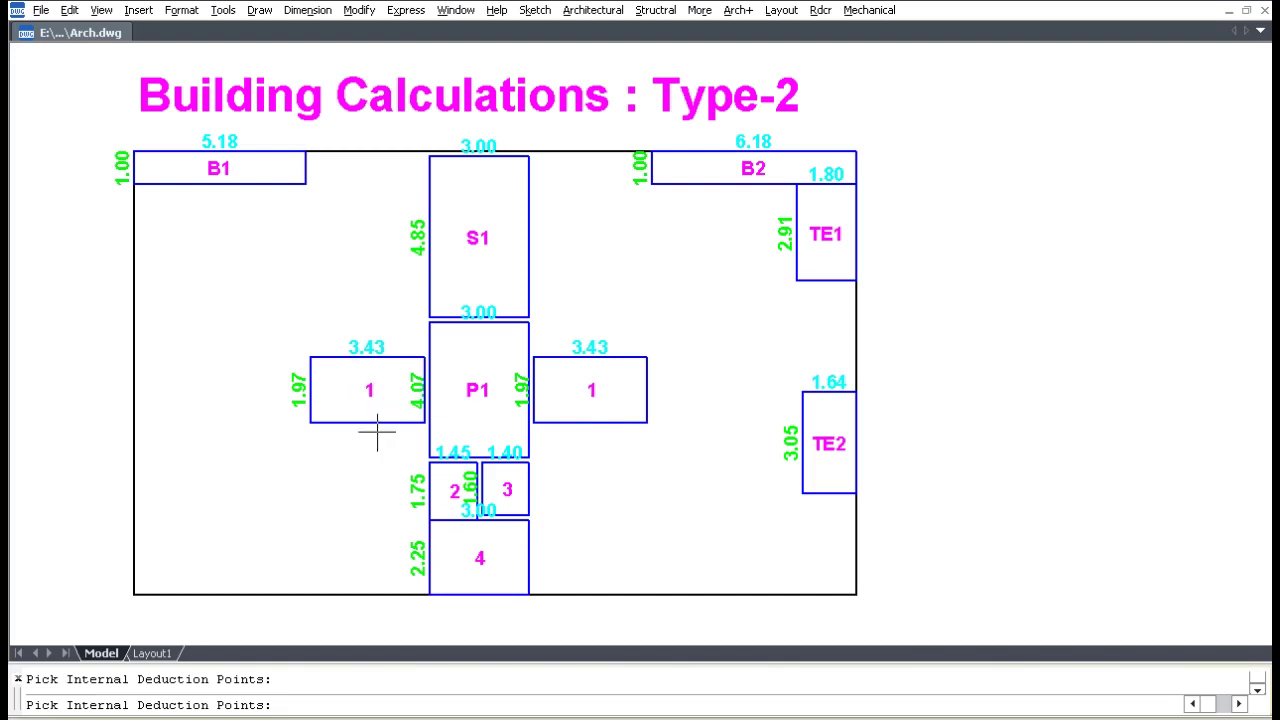
pyautogui.press('Return')
# - Request the calculation answer in format 1, selecting outline A first and the whole Type-2 layout with all its deductions
pyautogui.write('a')
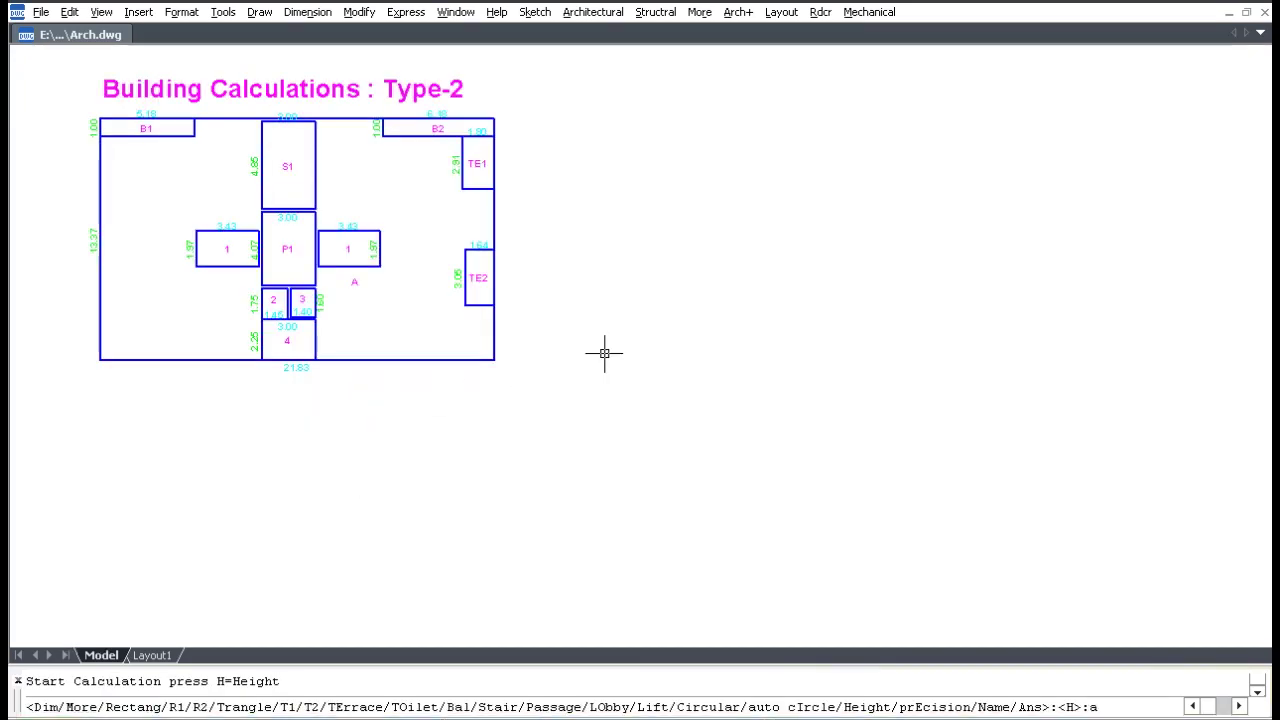
pyautogui.press('Return')
pyautogui.write('1')
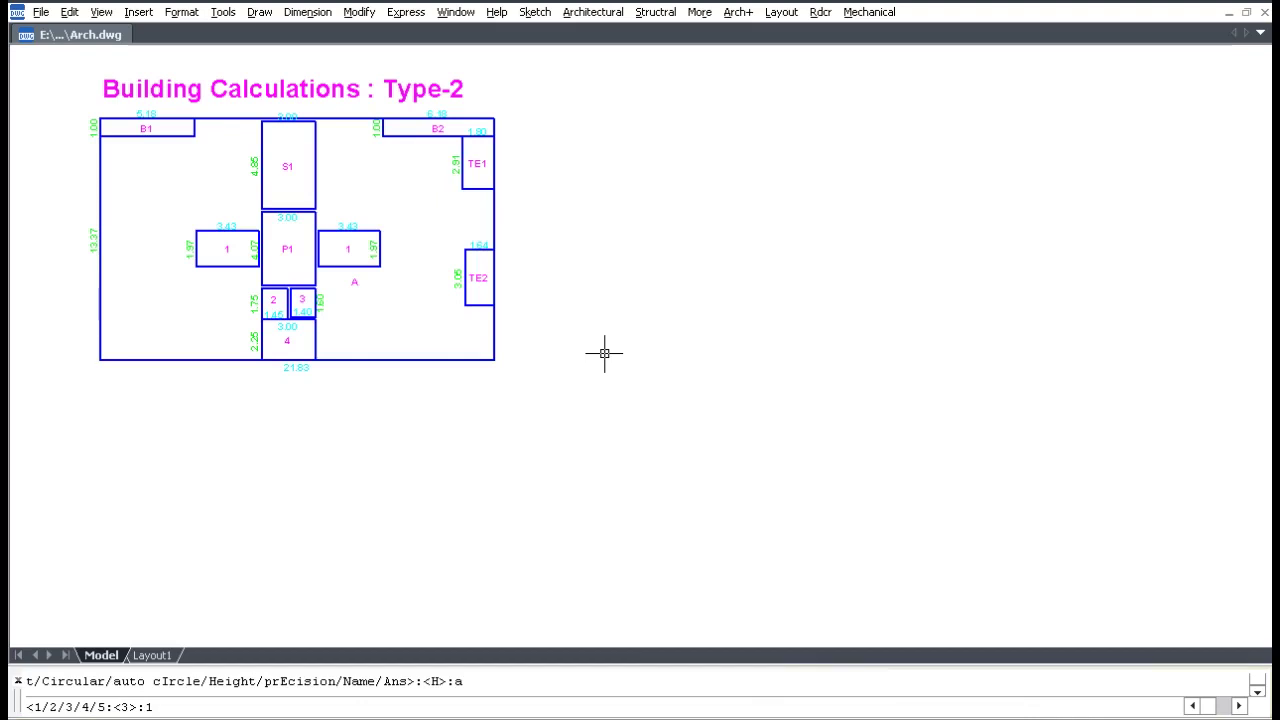
pyautogui.press('Return')
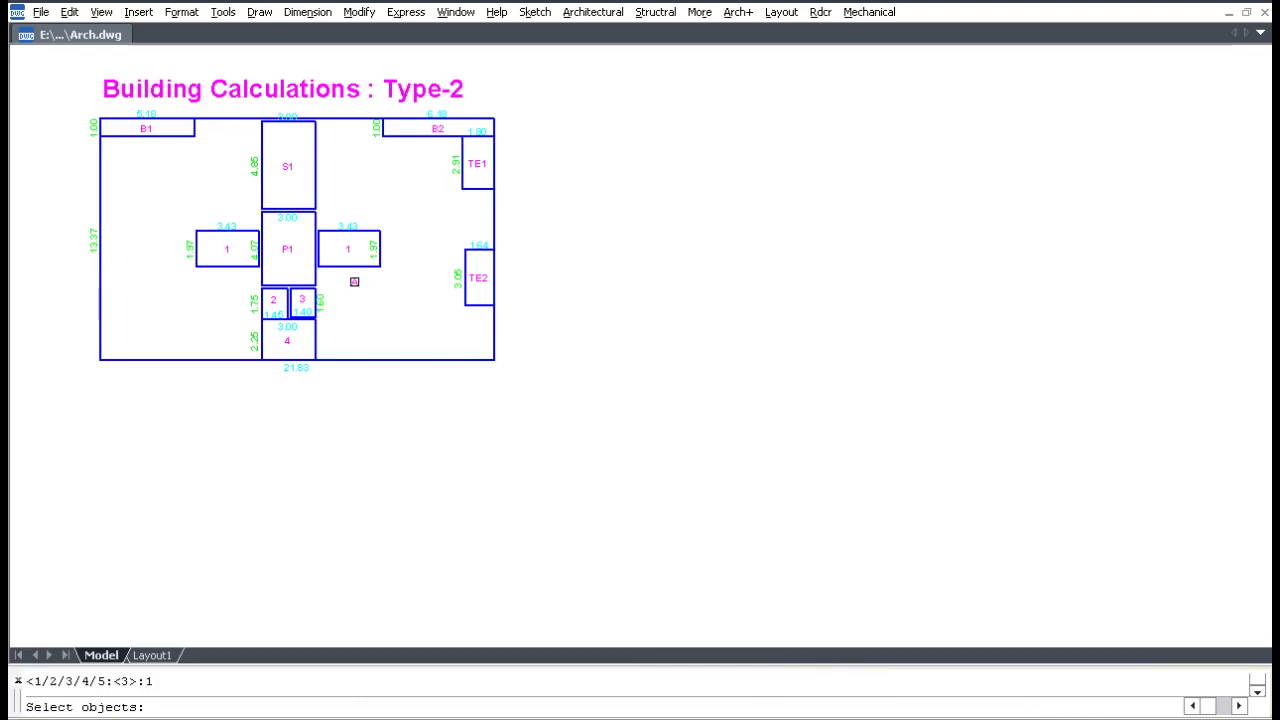
pyautogui.click(354, 281)
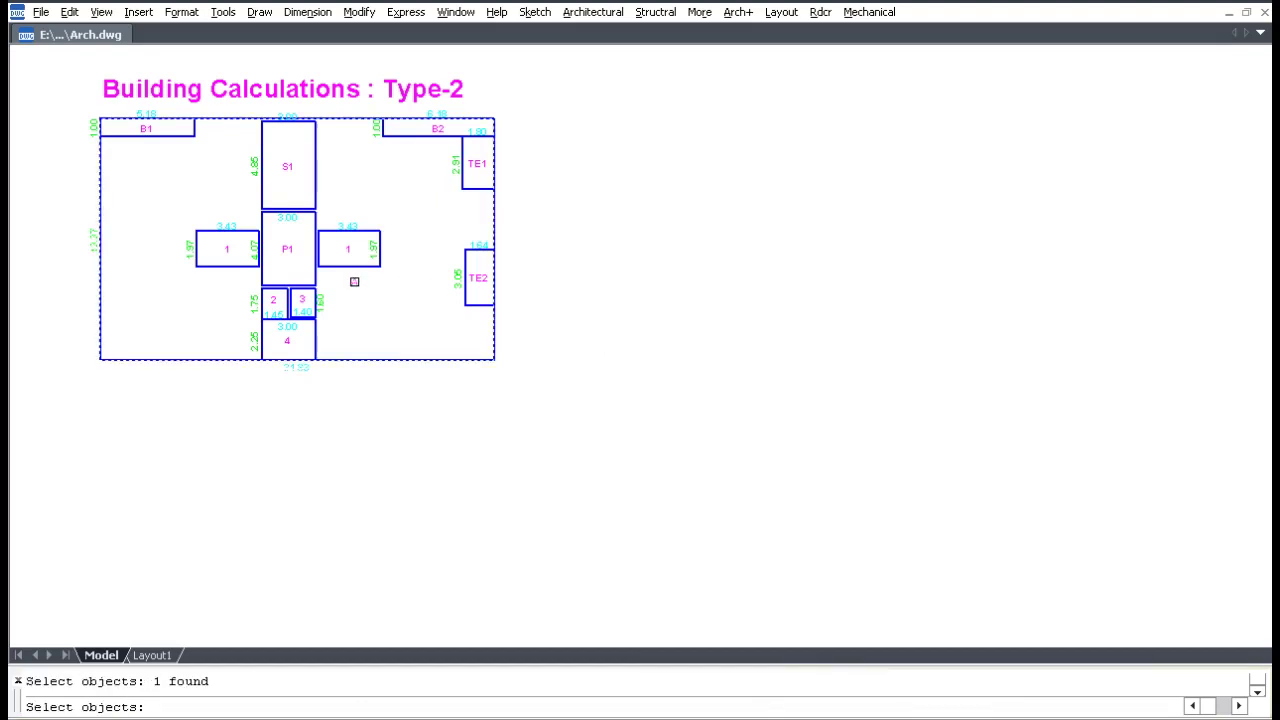
pyautogui.click(545, 394)
pyautogui.click(87, 109)
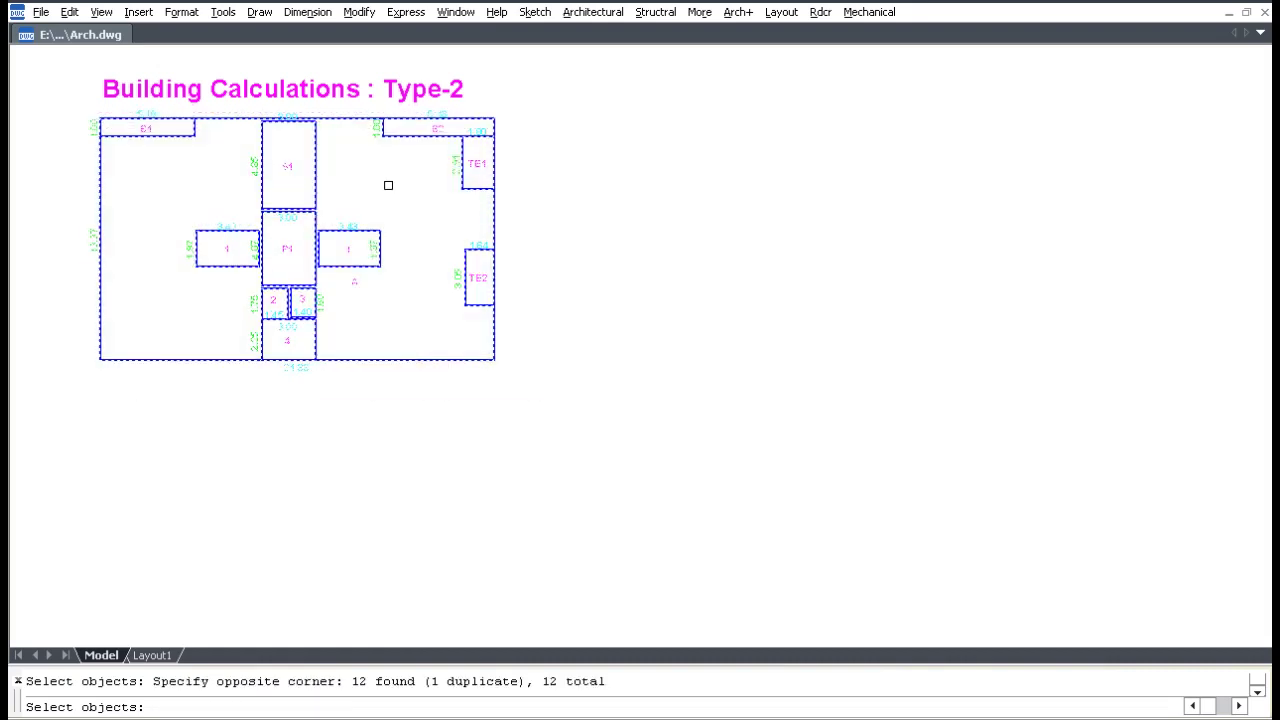
pyautogui.press('Return')
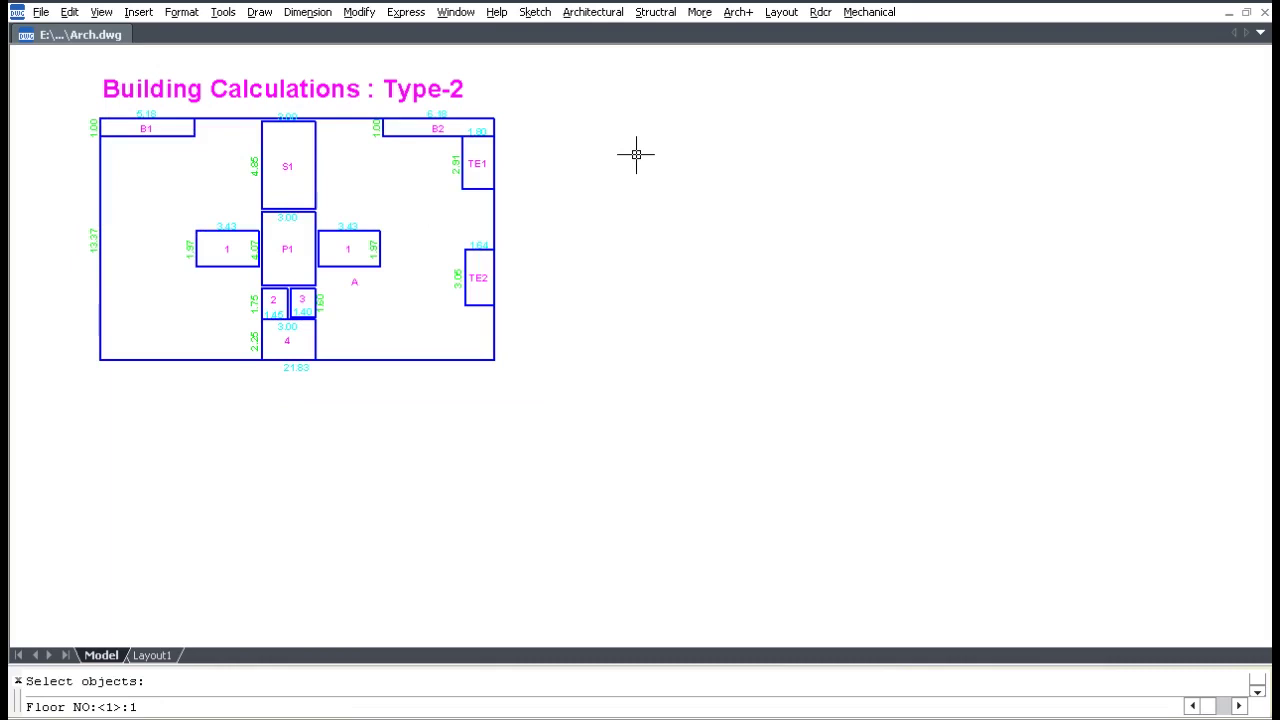
# - Set the floor number to 1, accept the 15.00 permissible balcony, and place the built-up area tables beside the layout
pyautogui.write('1')
pyautogui.press('Return')
pyautogui.press('Return')
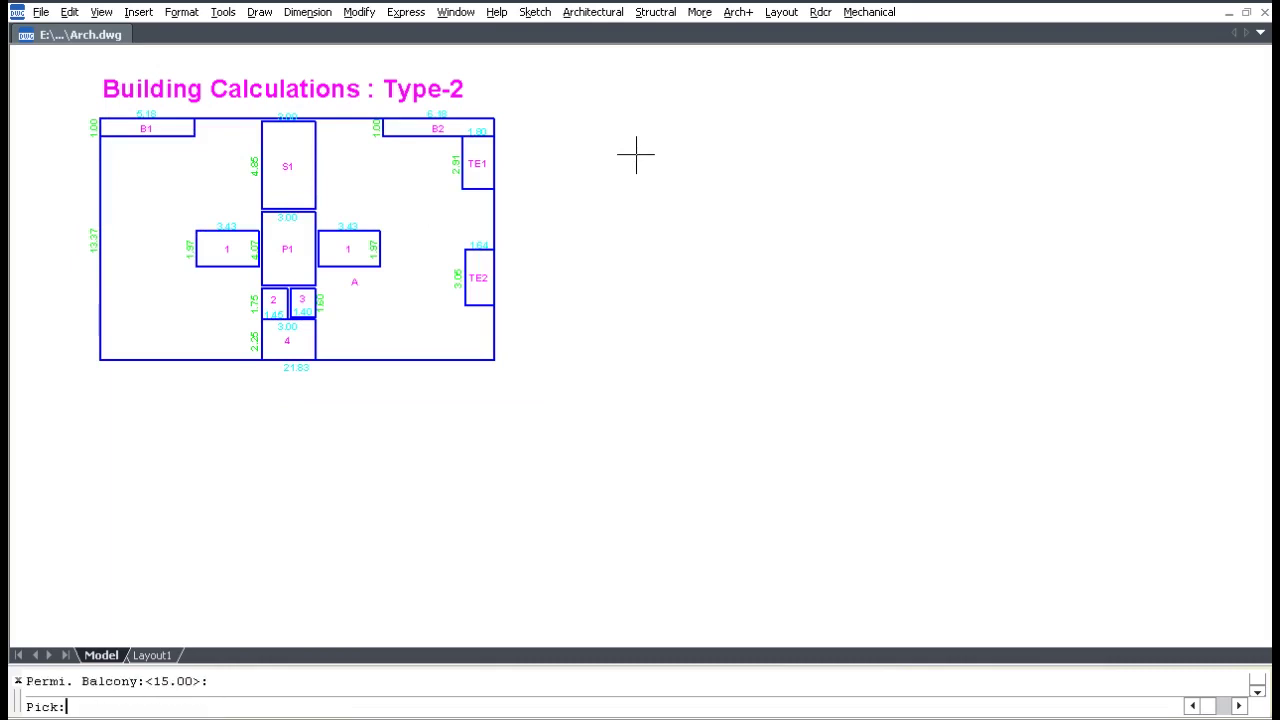
pyautogui.click(521, 111)
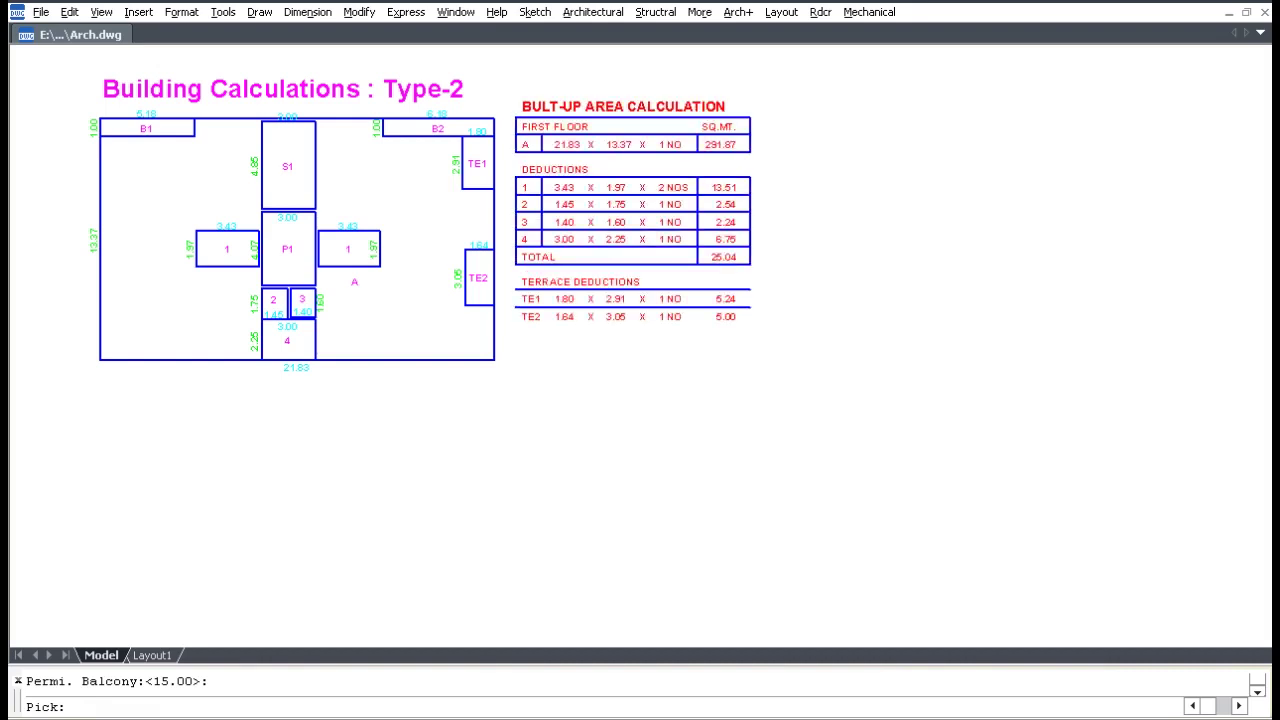
# - Review the built-up area calculation from the first-floor table down through the deduction tables
pyautogui.press('F8')
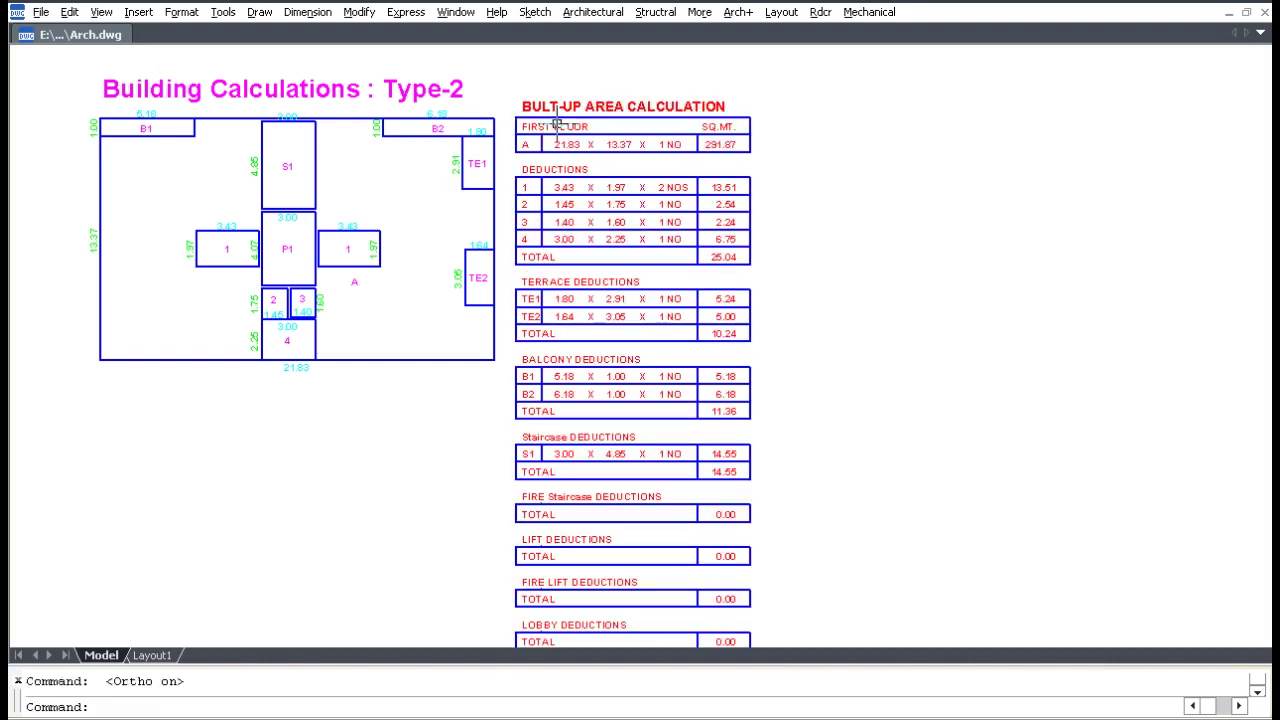
pyautogui.moveTo(654, 169); pyautogui.dragTo(652, 72, button='middle')
pyautogui.moveTo(640, 300); pyautogui.dragTo(632, 232)
pyautogui.moveTo(630, 330); pyautogui.dragTo(617, 132)
pyautogui.moveTo(620, 450); pyautogui.dragTo(623, 292)
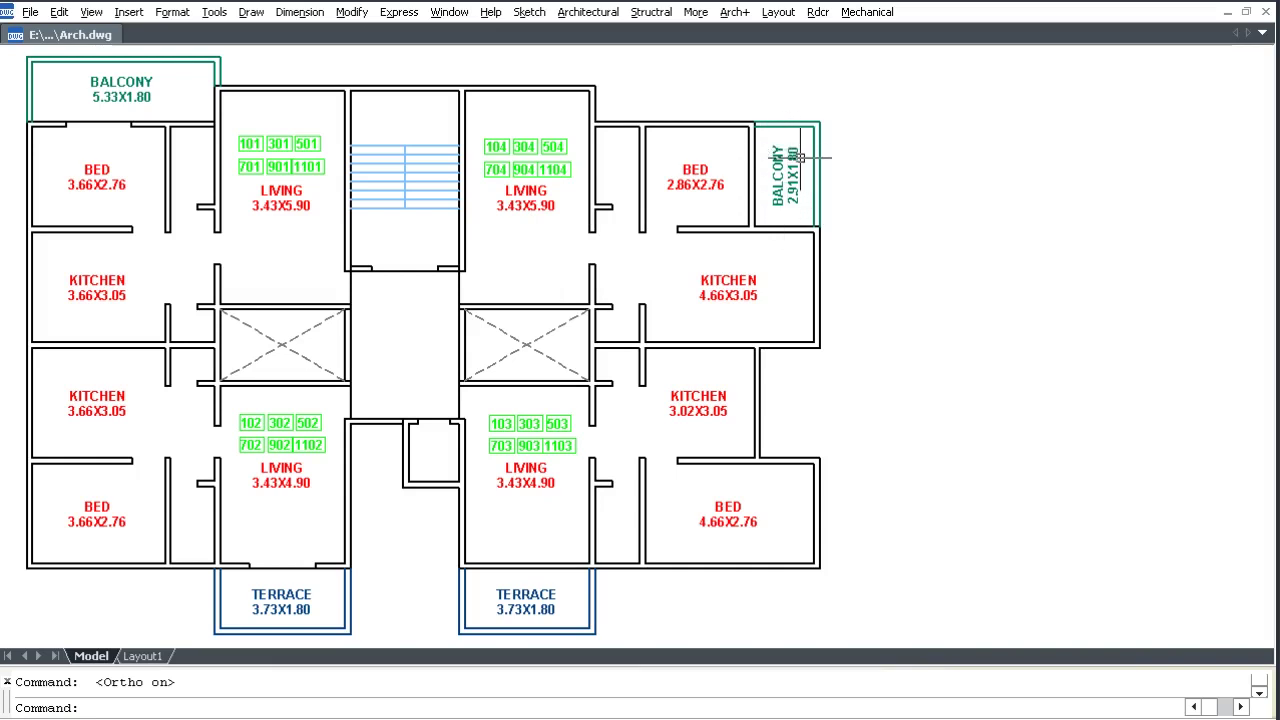
# - Start the Balcony/Terrace Calculation with the Balcony option and select the label and size texts of both balconies
pyautogui.click(588, 12)
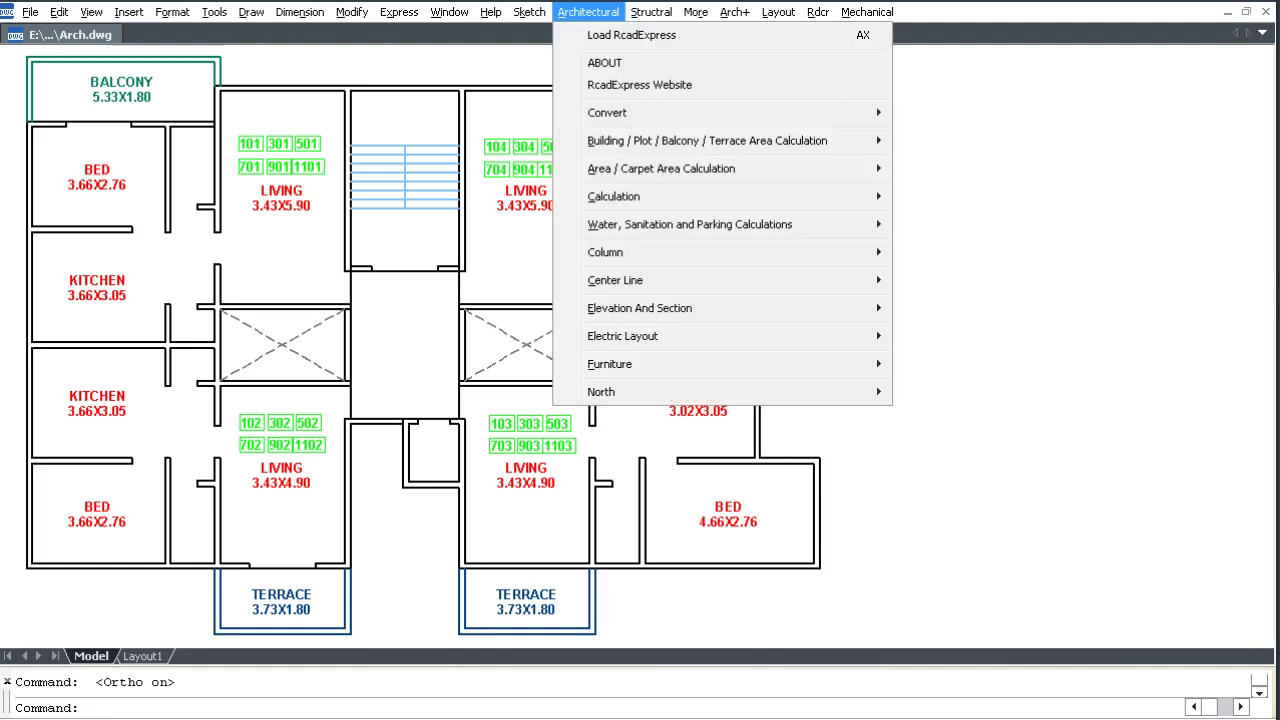
pyautogui.moveTo(707, 140)
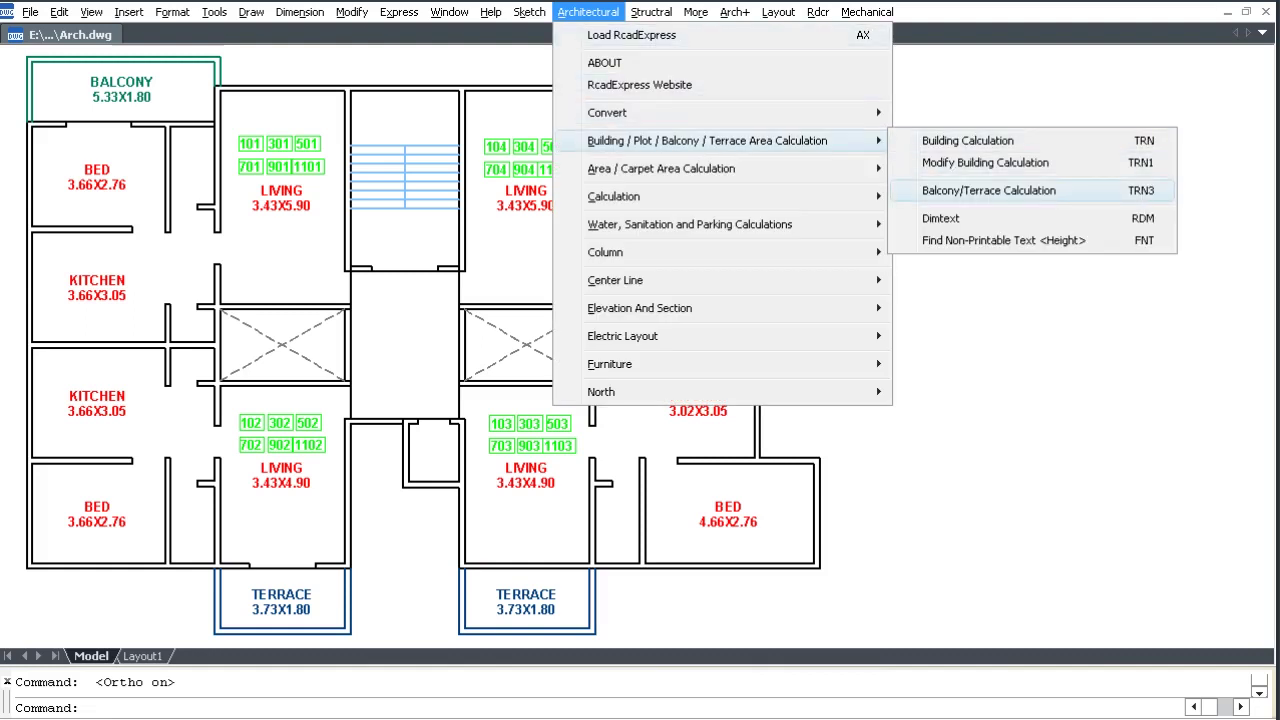
pyautogui.click(960, 190)
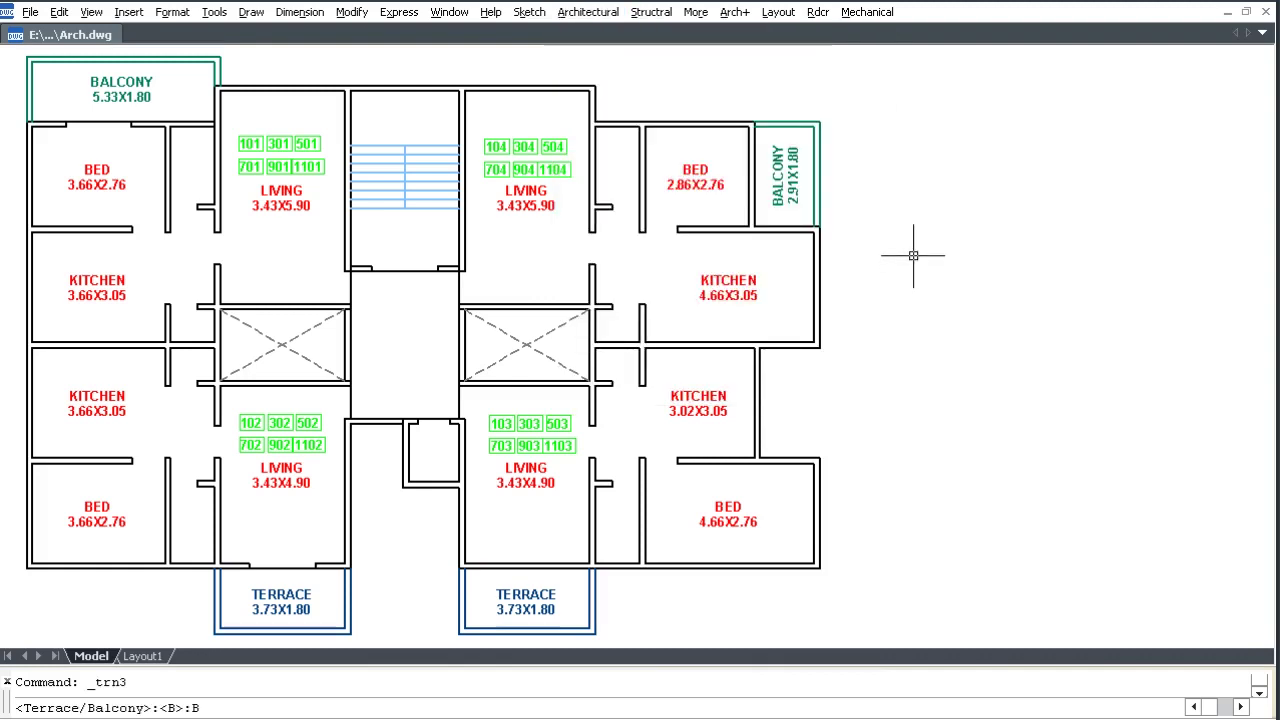
pyautogui.press('Return')
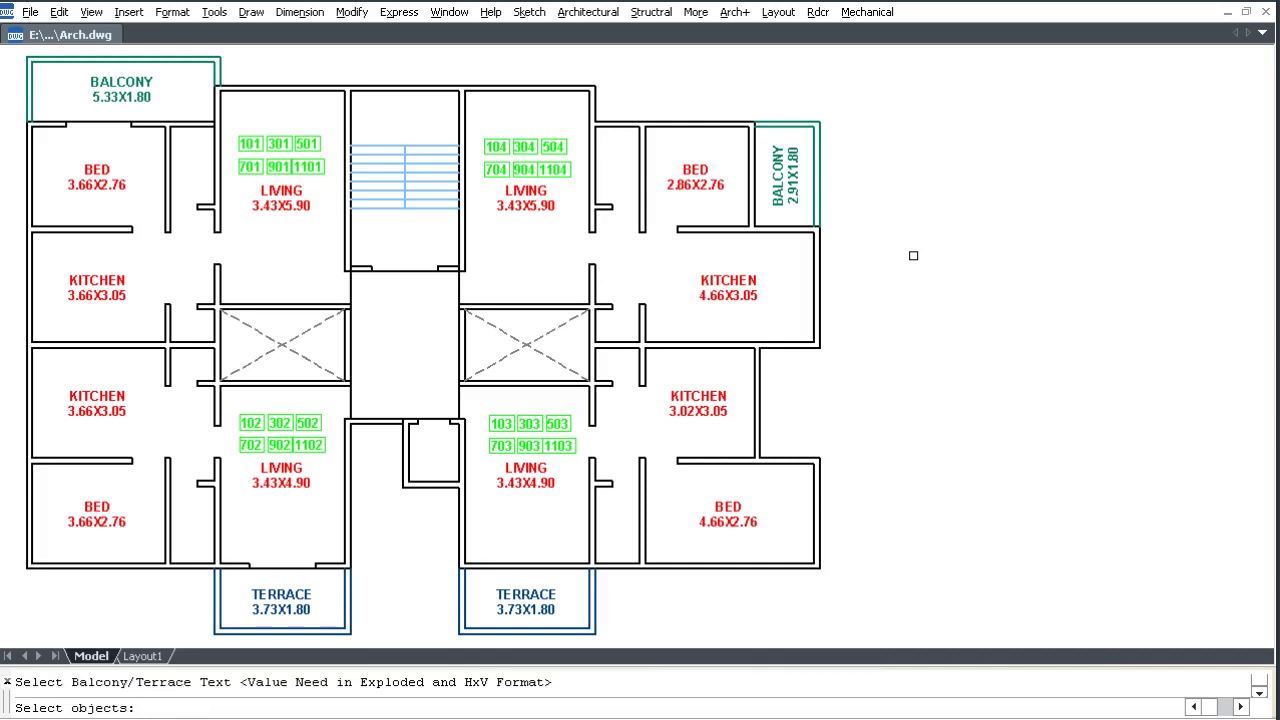
pyautogui.click(860, 220)
pyautogui.click(782, 168)
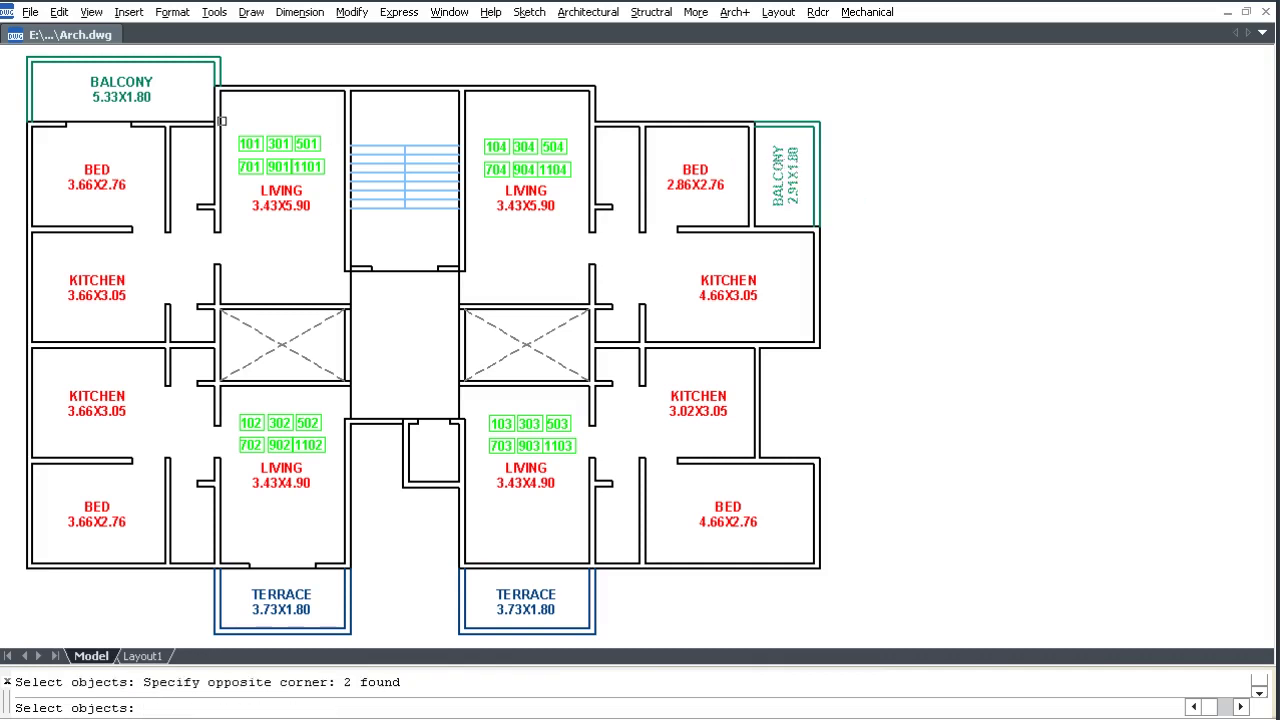
pyautogui.click(184, 101)
pyautogui.click(91, 75)
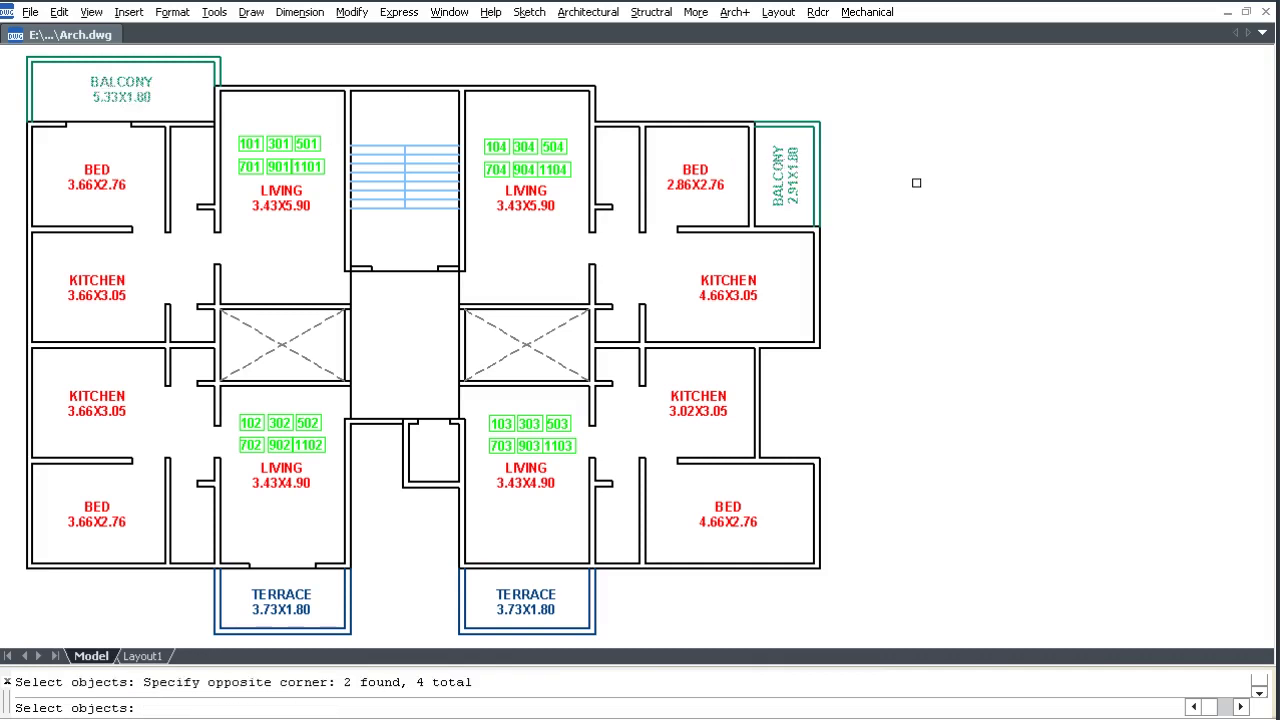
pyautogui.press('Return')
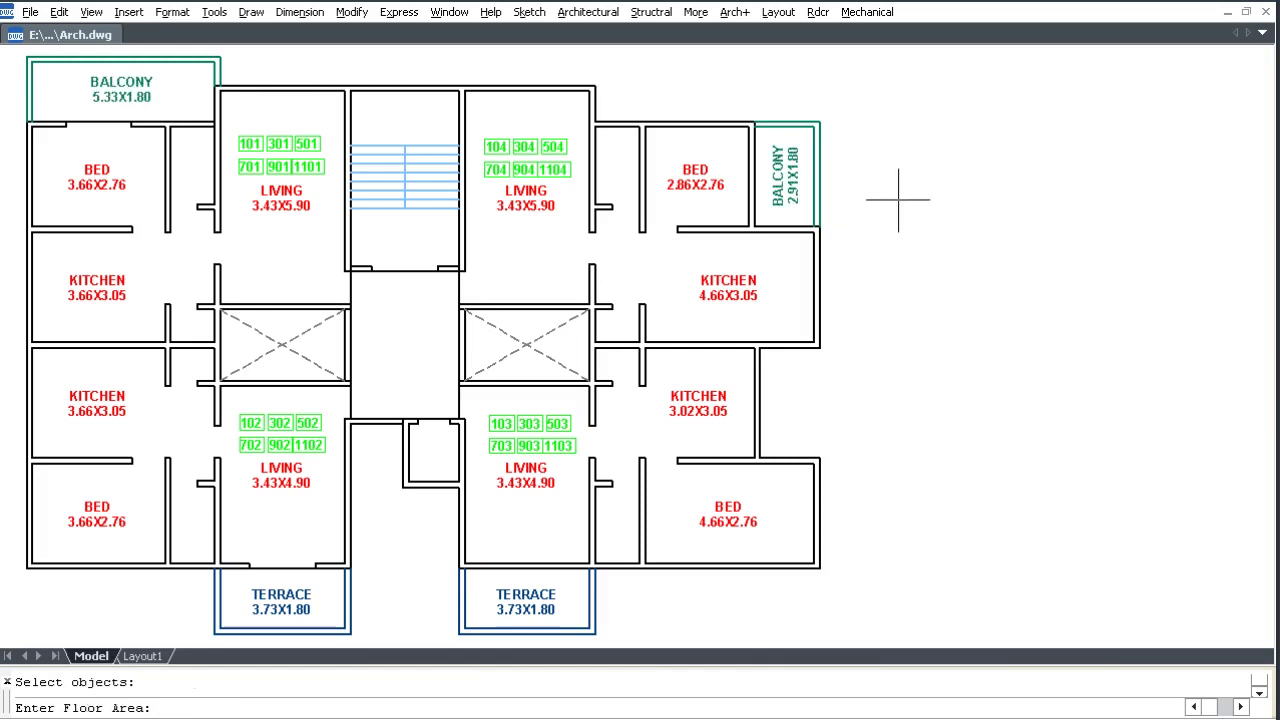
# - Enter a floor area of 247.15 and floor number 23, and accept the 15.00% permissible balcony
pyautogui.write('247.15')
pyautogui.press('Return')
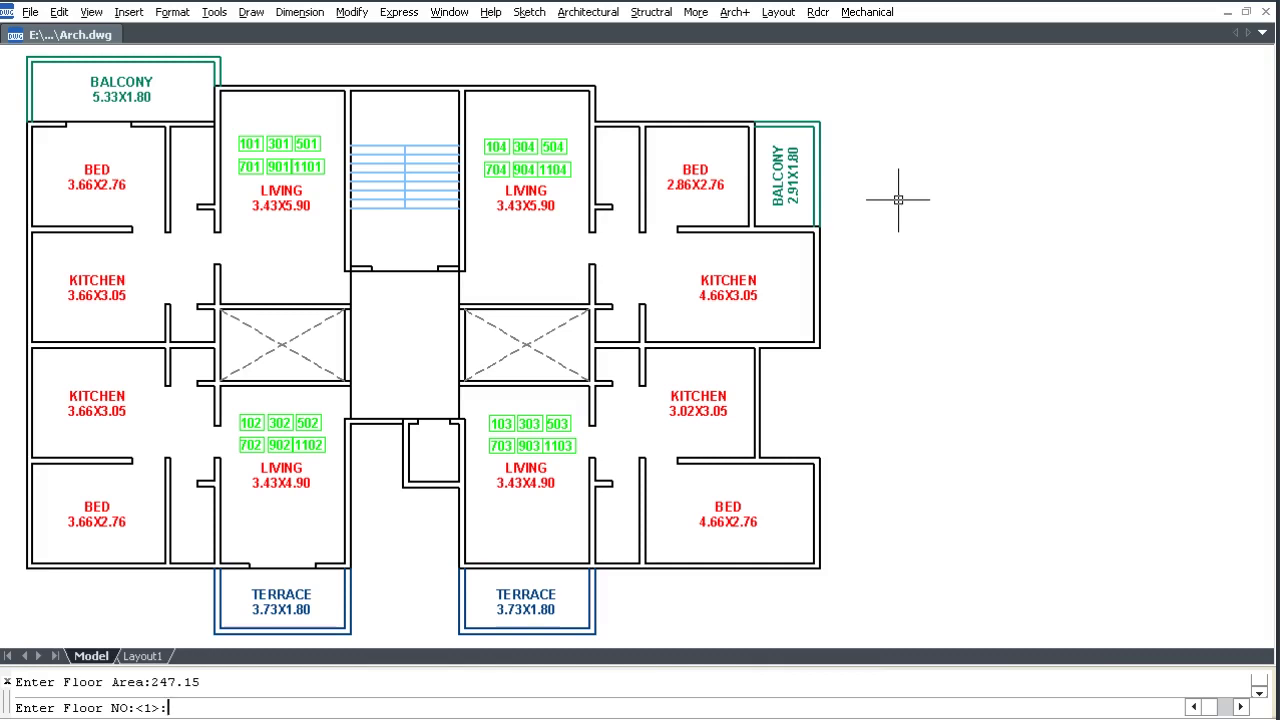
pyautogui.write('23')
pyautogui.press('Return')
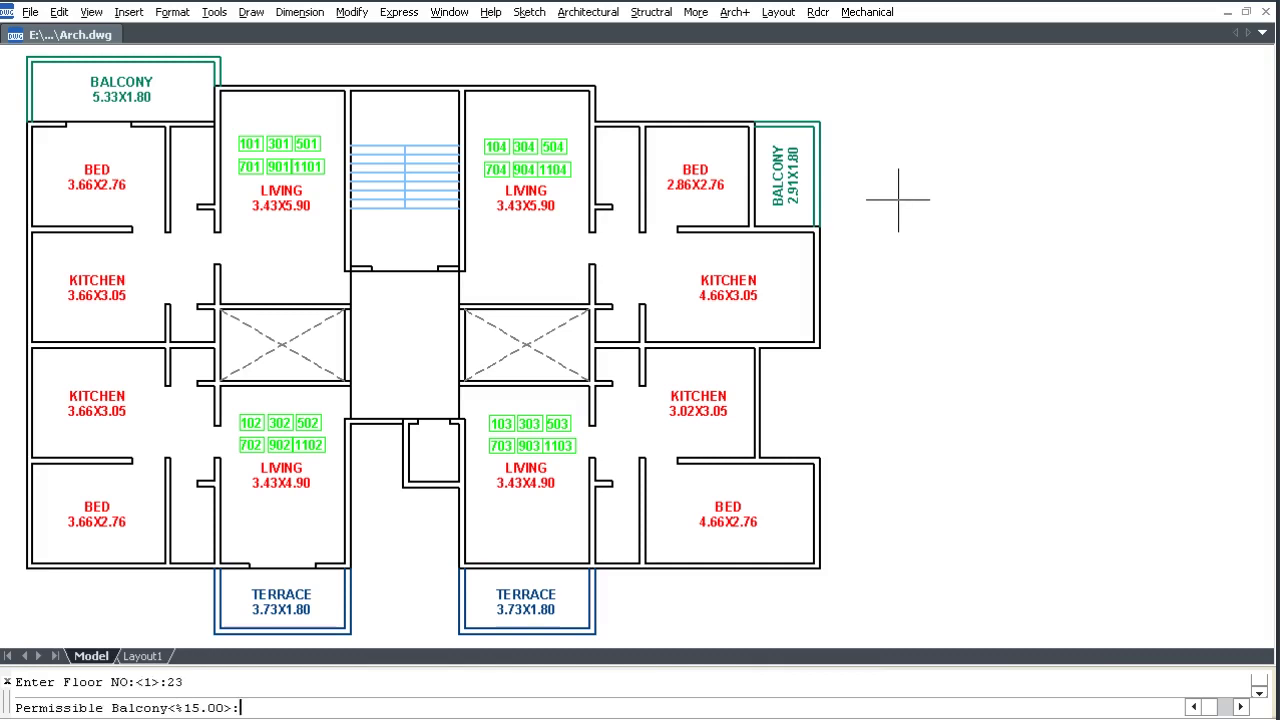
pyautogui.press('Return')
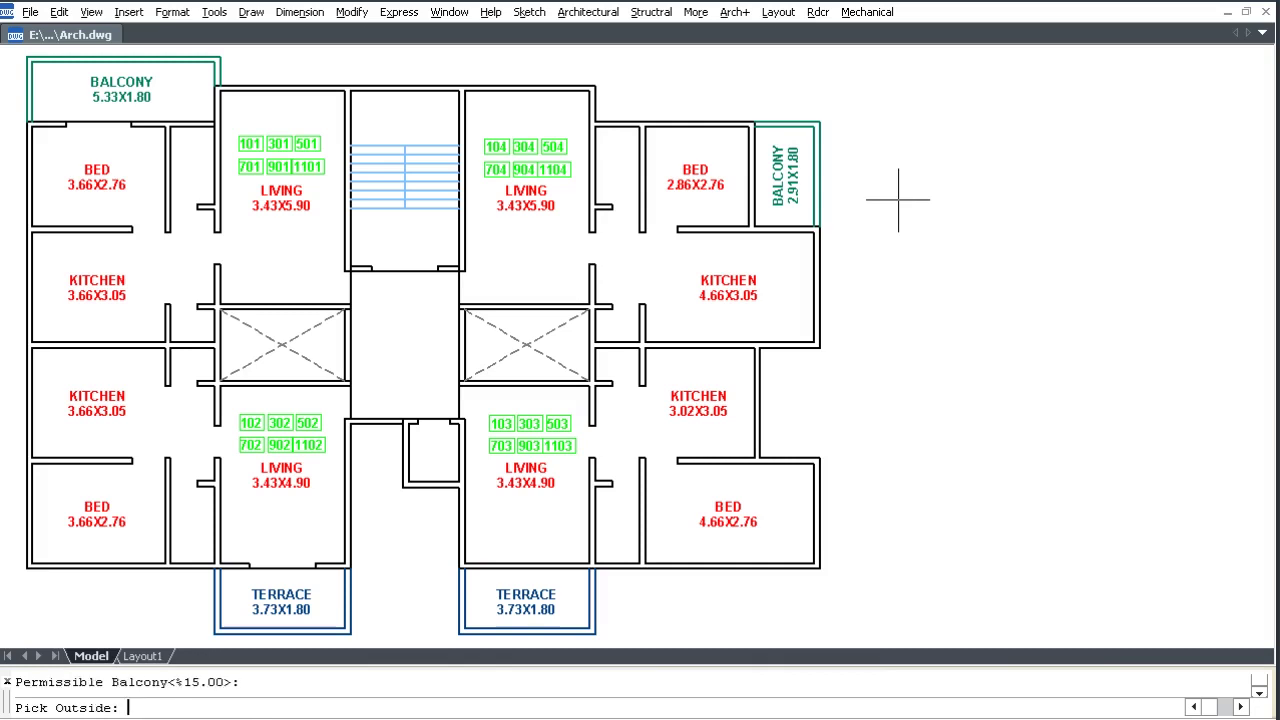
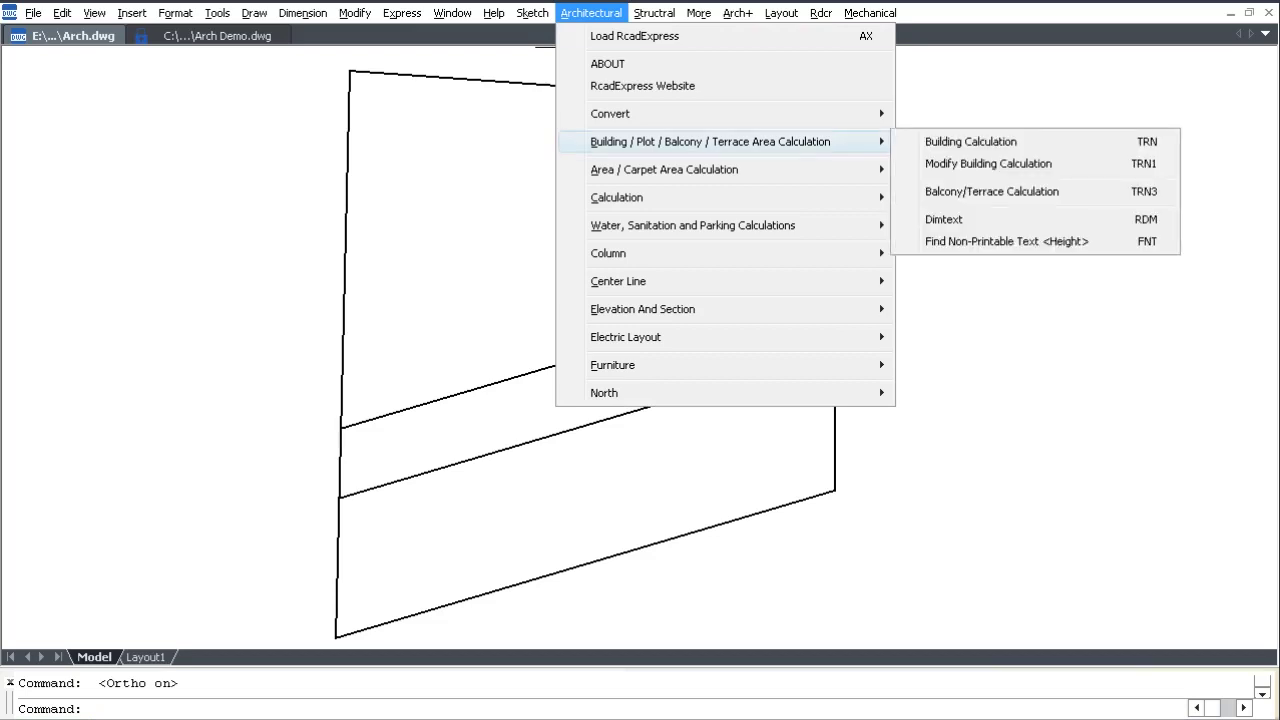
# - Using Building Calculation's T2 option at height .5, mark the plot's upper-left triangle on the diagonal base, numbered 1
pyautogui.click(970, 141)
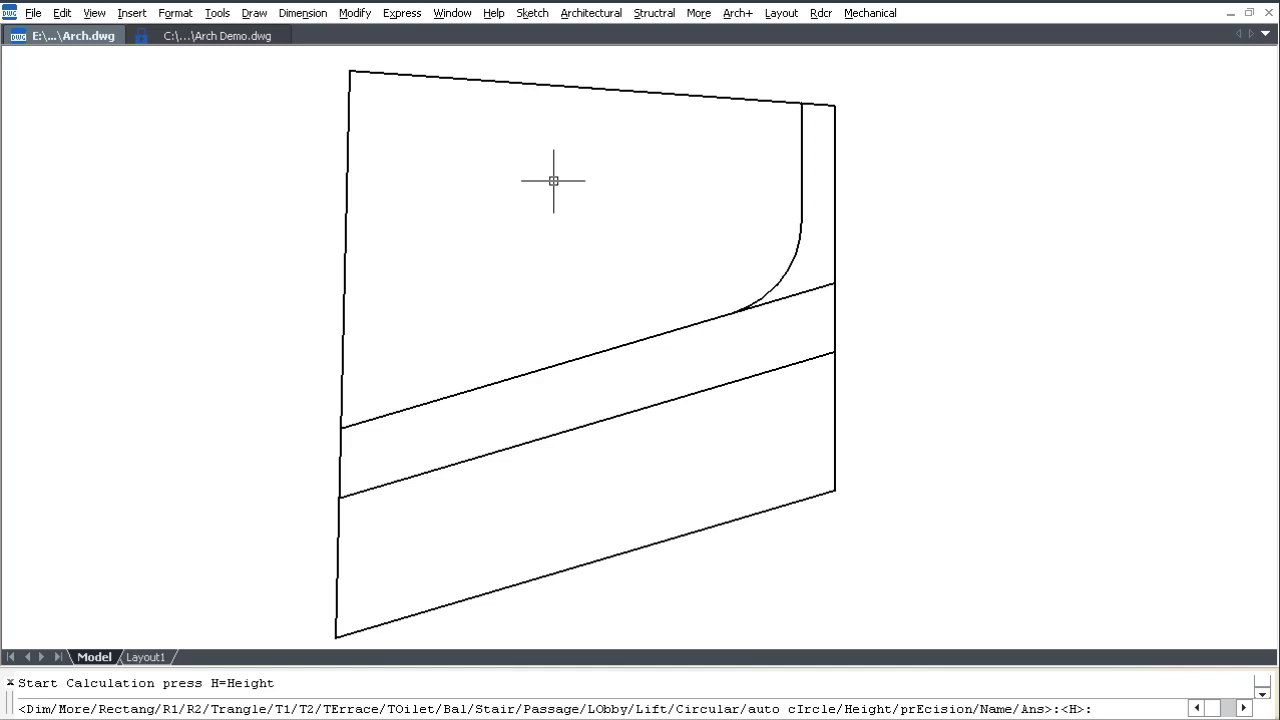
pyautogui.write('t2')
pyautogui.press('Return')
pyautogui.write('.5')
pyautogui.press('Return')
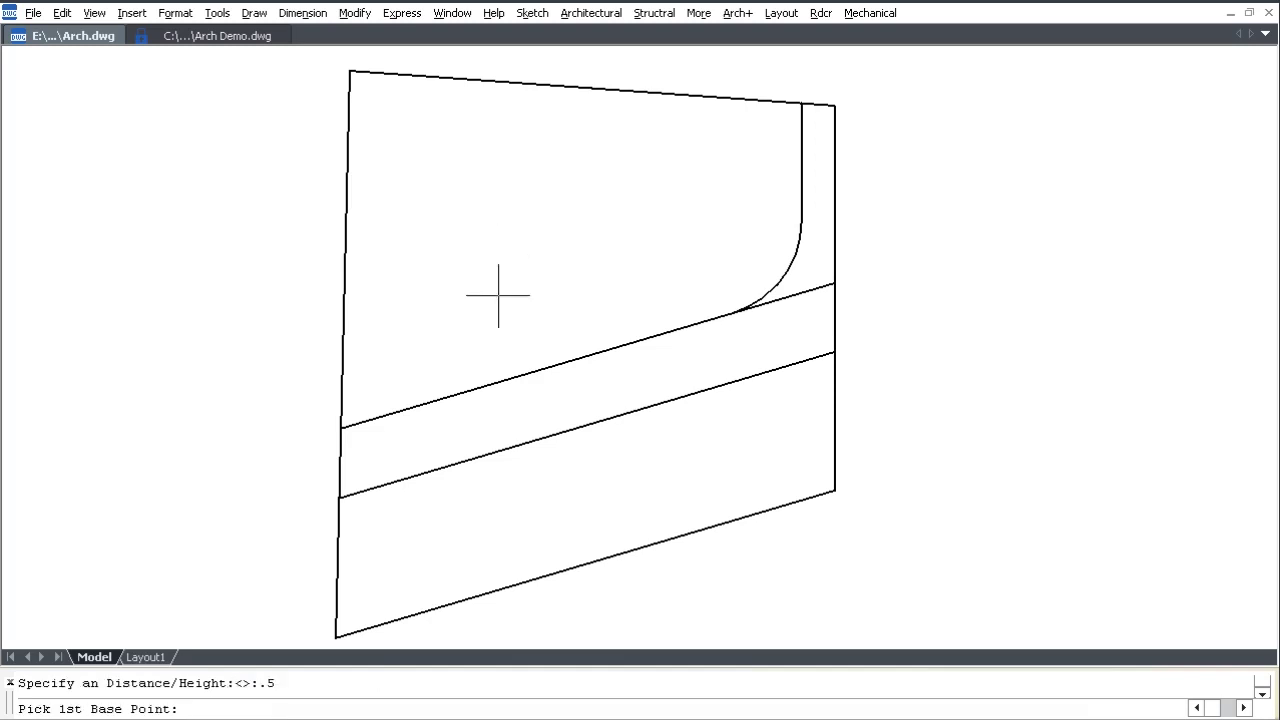
pyautogui.click(336, 636)
pyautogui.click(834, 105)
pyautogui.click(349, 71)
pyautogui.click(624, 331)
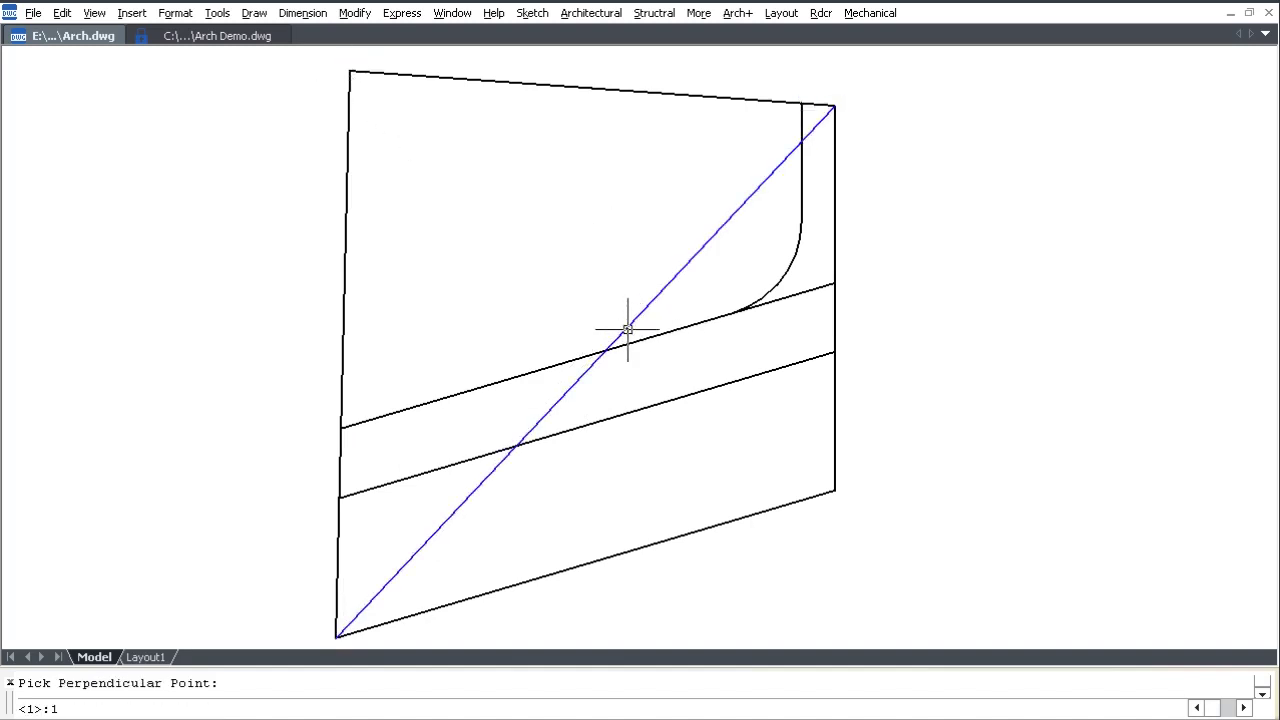
pyautogui.write('1')
pyautogui.press('Return')
# - Mark the plot's lower-right triangle on the same diagonal base, with its apex at the lower-right corner
pyautogui.click(336, 636)
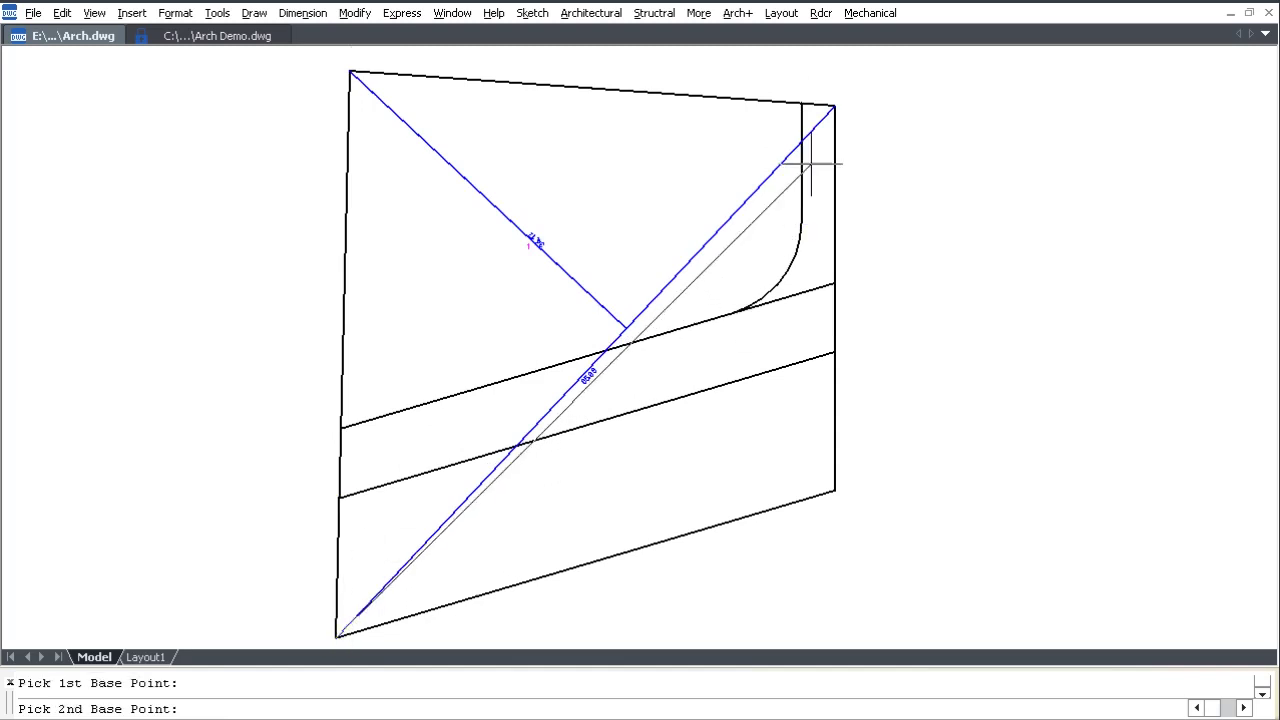
pyautogui.click(834, 105)
pyautogui.click(832, 489)
pyautogui.click(651, 289)
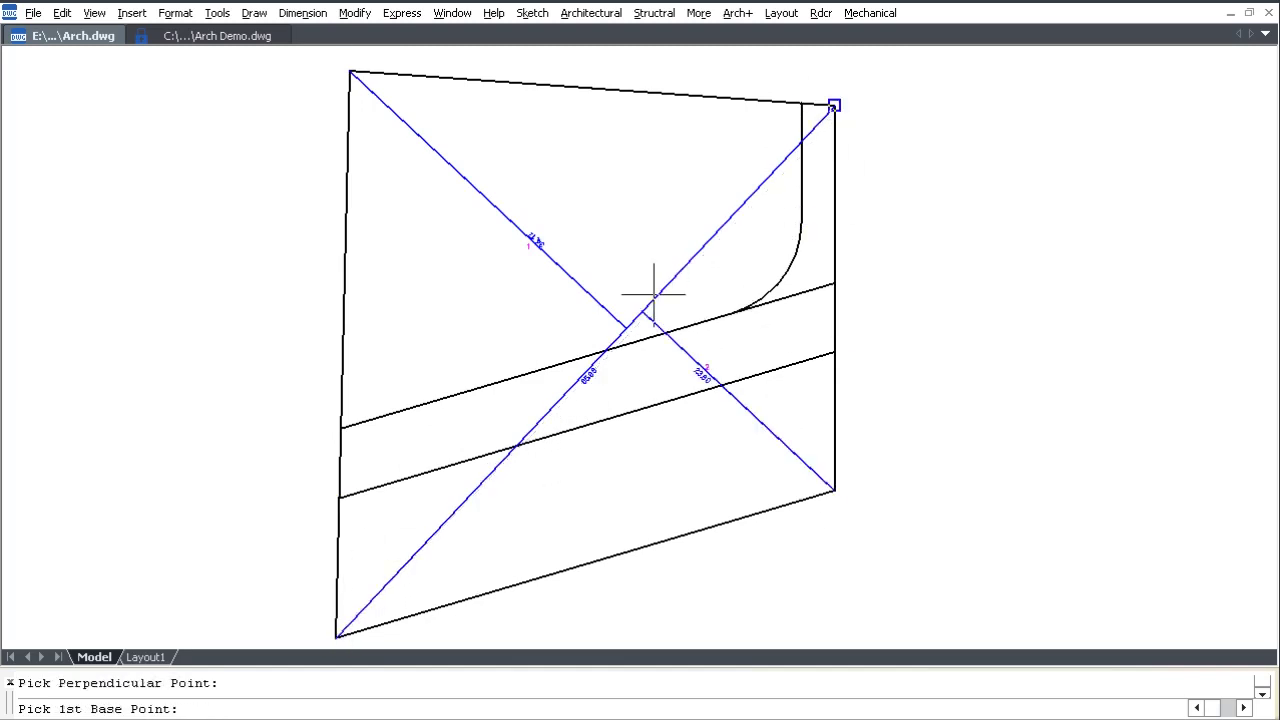
pyautogui.press('Return')
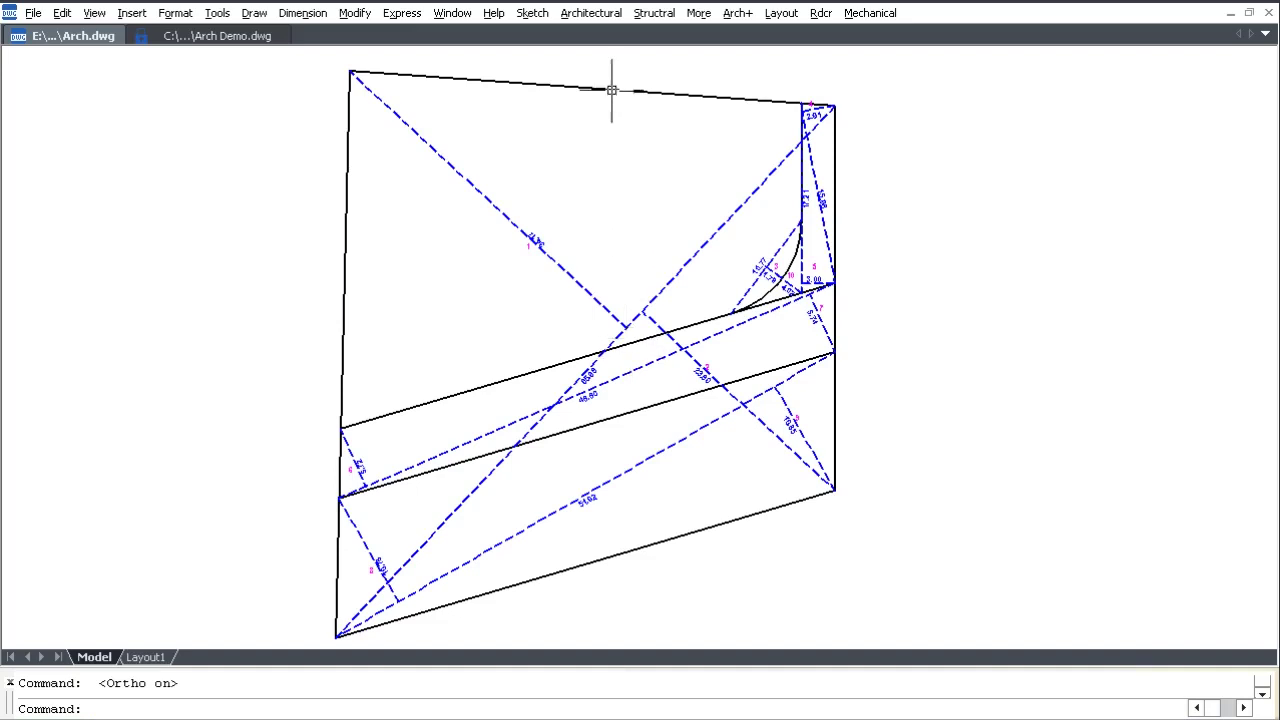
# - Using Building Calculation's Ans option with type 4, select area numbers 1, 2 and 3 as additions and place the result beside the plot's upper-right corner
pyautogui.click(591, 13)
pyautogui.moveTo(710, 141)
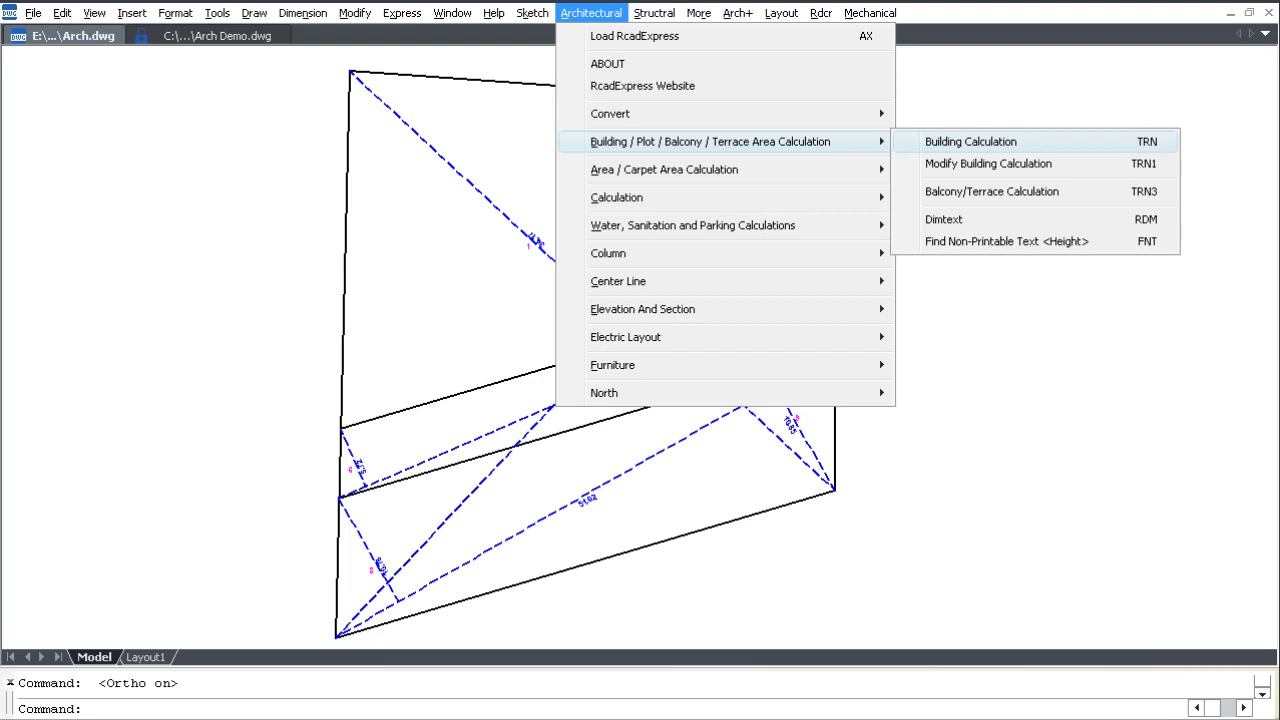
pyautogui.click(970, 141)
pyautogui.write('a')
pyautogui.press('Return')
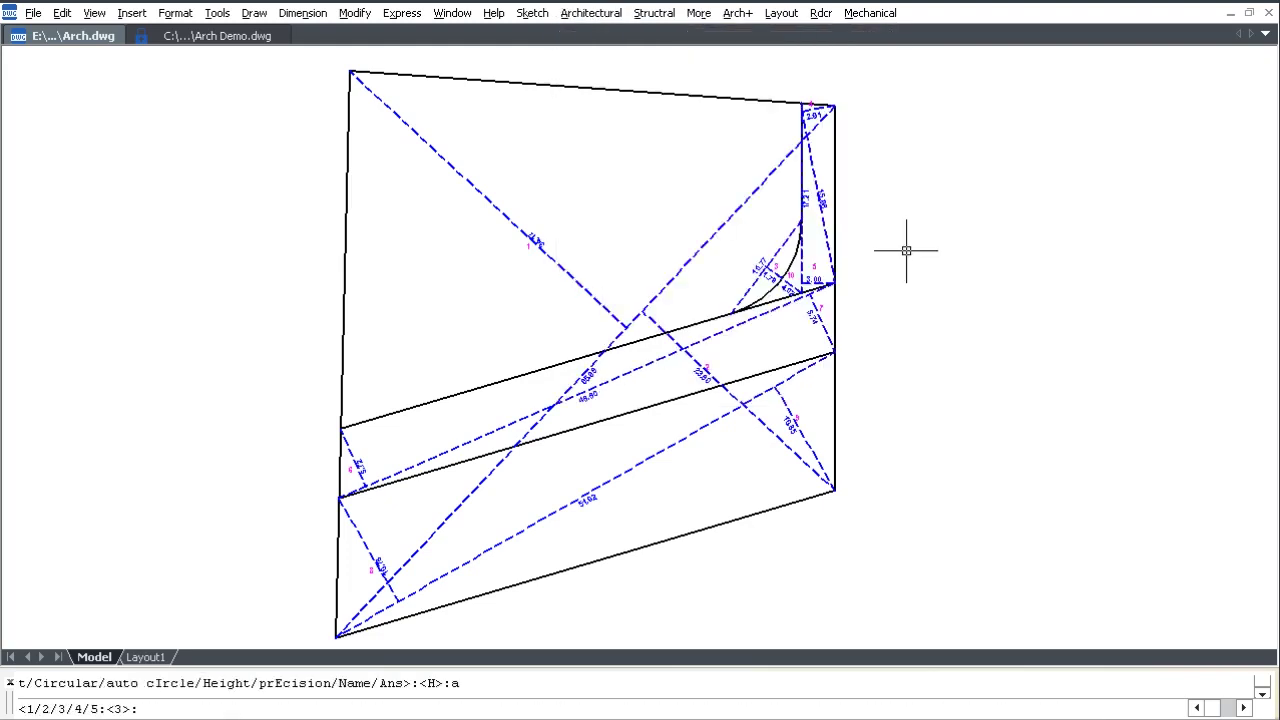
pyautogui.write('4')
pyautogui.press('Return')
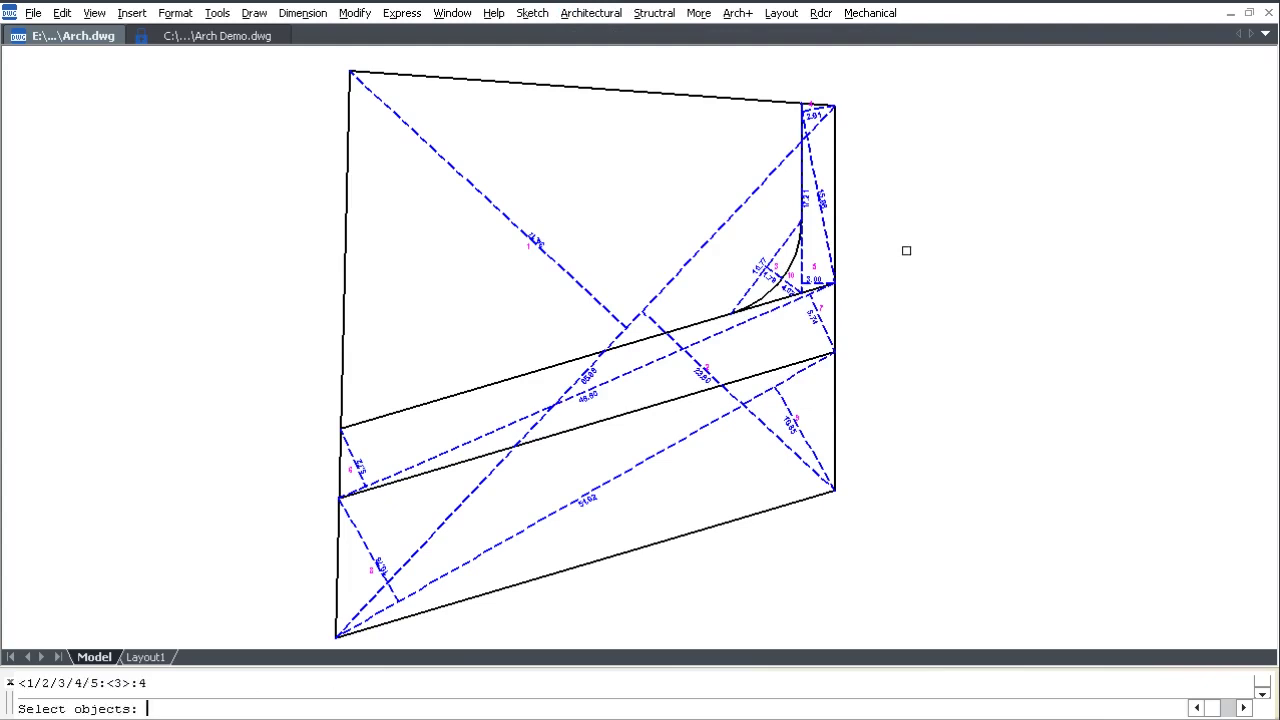
pyautogui.click(616, 218)
pyautogui.click(520, 257)
pyautogui.click(713, 370)
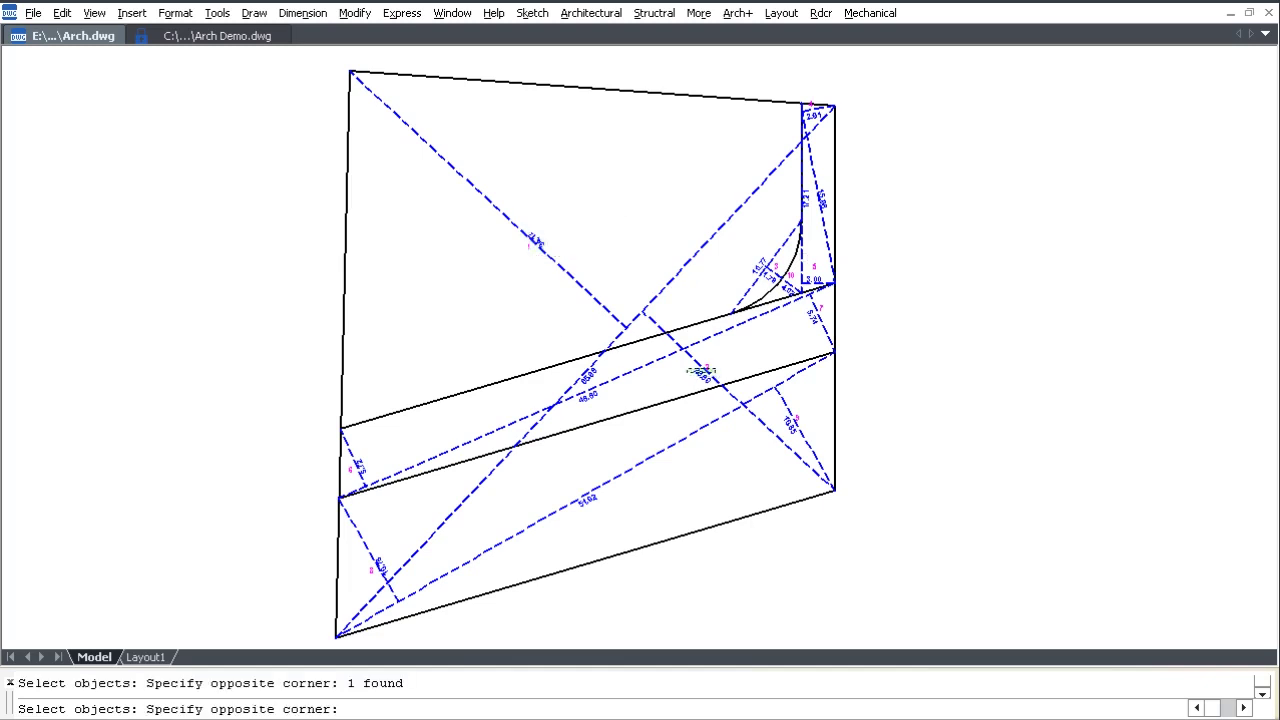
pyautogui.click(741, 335)
pyautogui.click(778, 266)
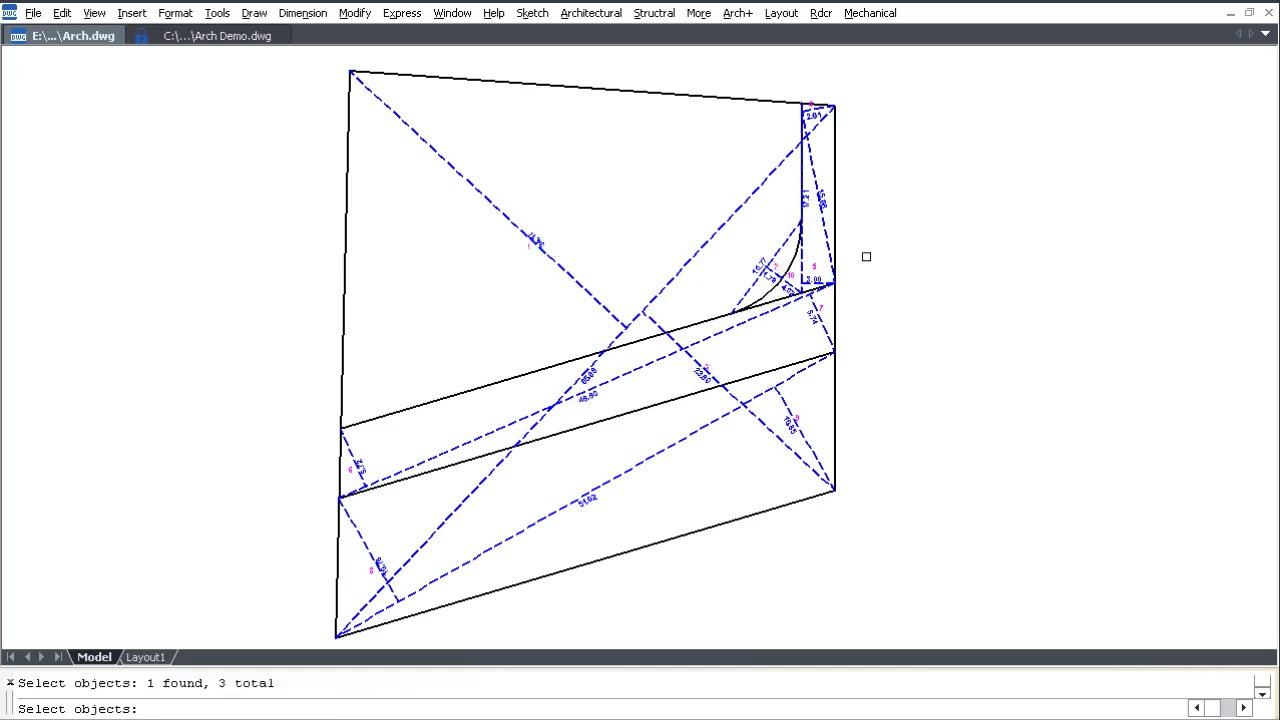
pyautogui.press('Return')
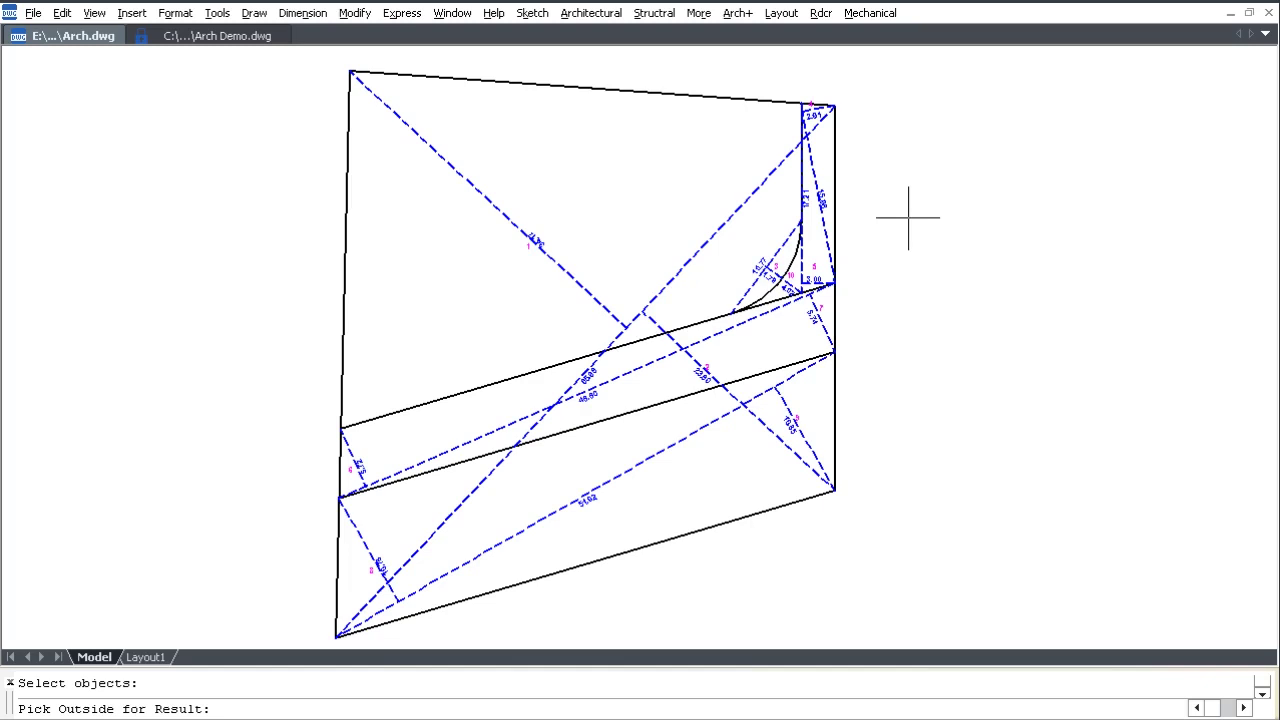
pyautogui.click(882, 124)
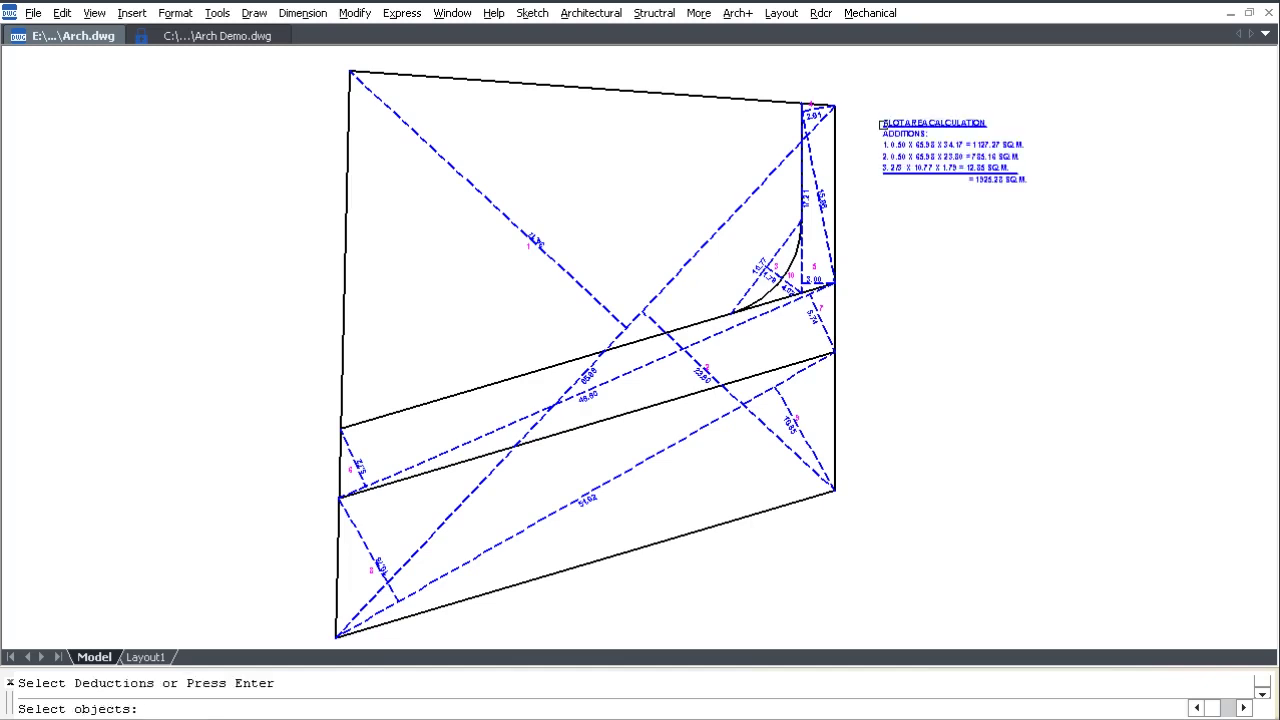
# - Select area numbers 6, 7, 4, 5 and 10 as deductions and complete the net plot area table
pyautogui.click(383, 445)
pyautogui.click(331, 476)
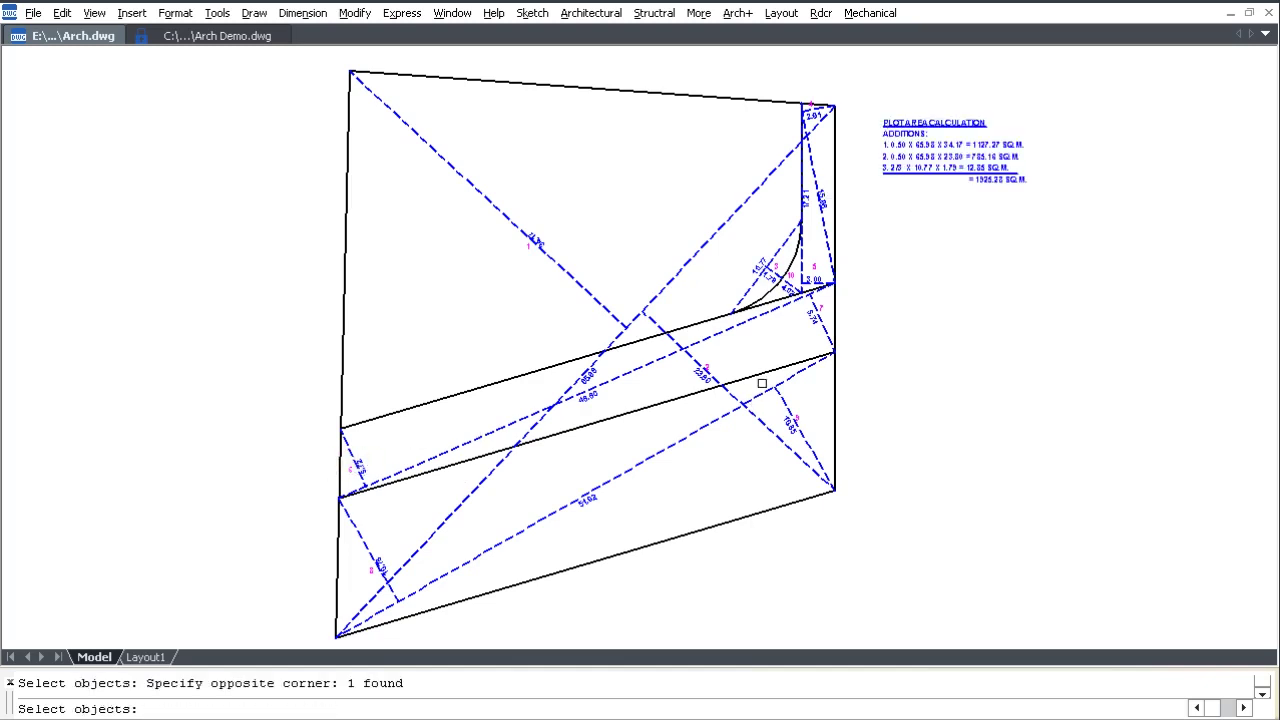
pyautogui.click(821, 306)
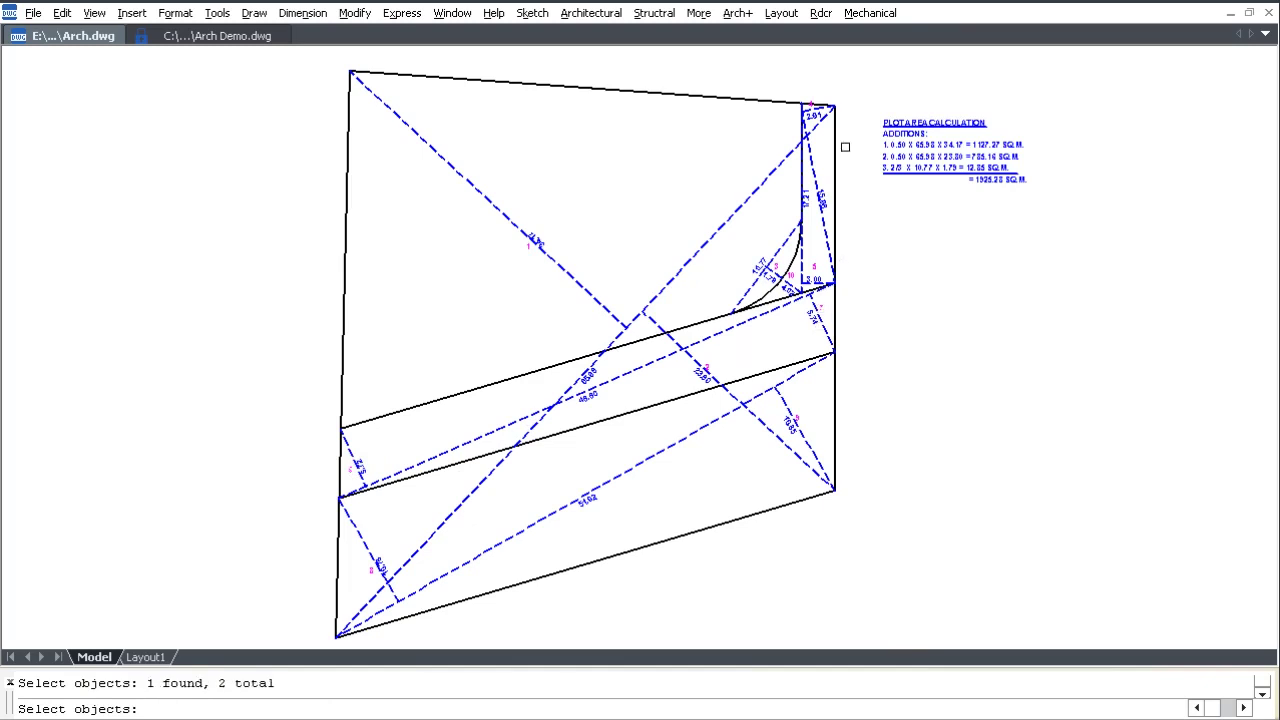
pyautogui.click(843, 93)
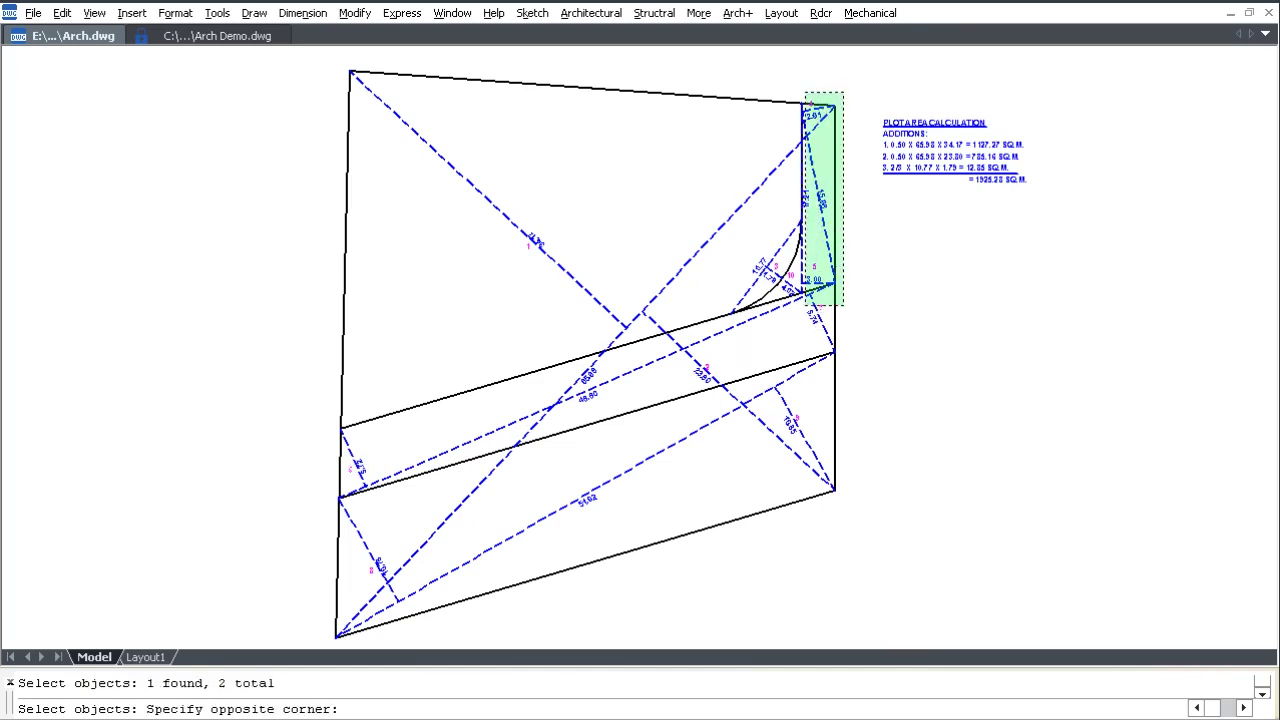
pyautogui.click(805, 305)
pyautogui.click(791, 279)
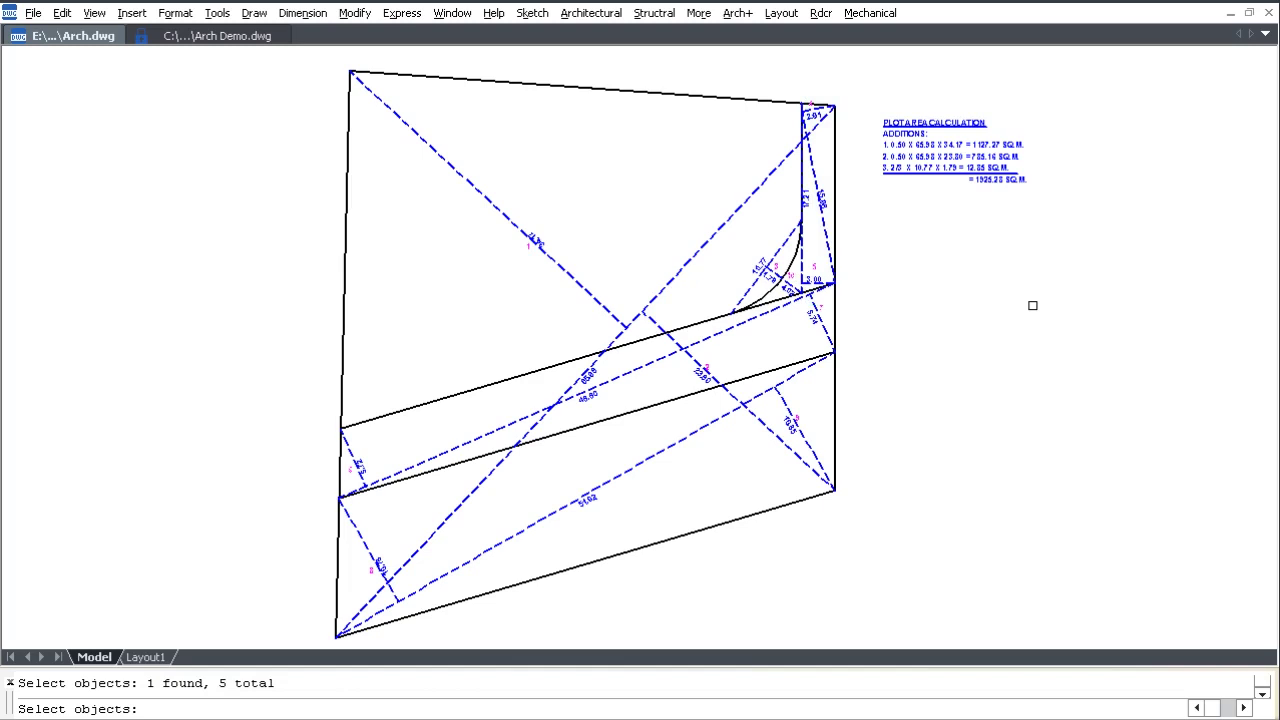
pyautogui.press('Return')
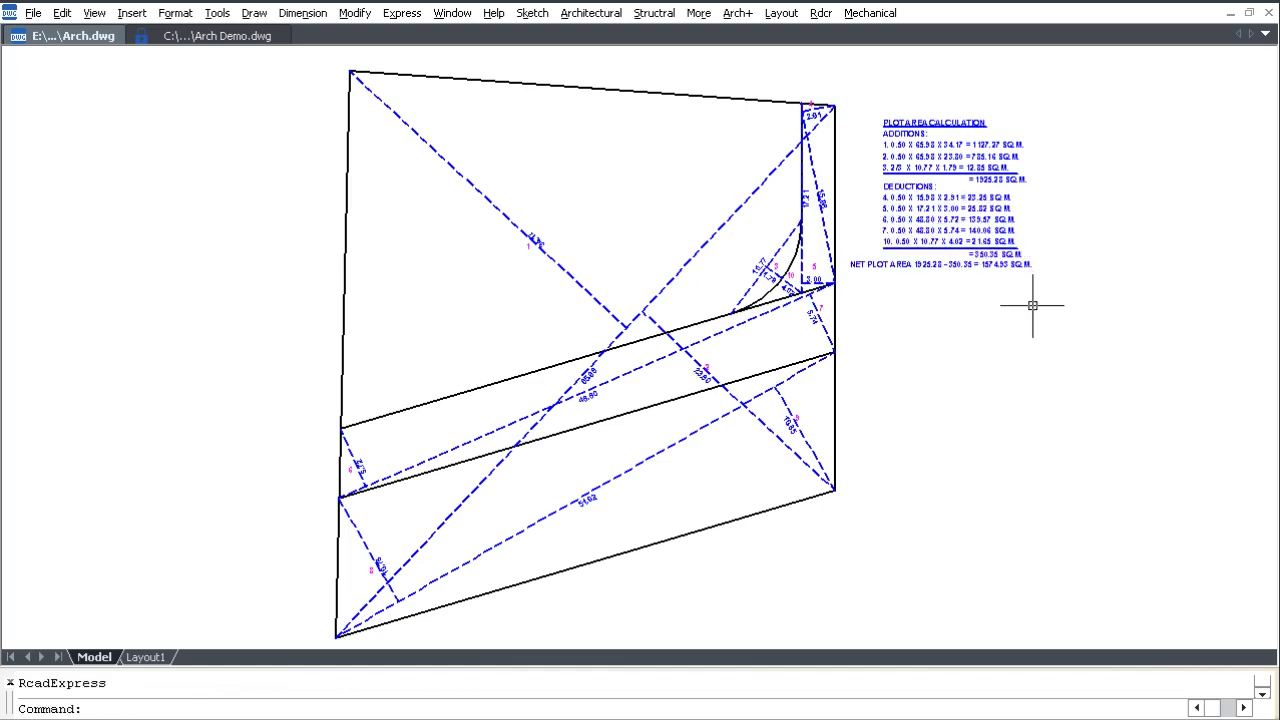
# - Examine the additions, deductions and net plot area in the result table up close, and return to the previous view
pyautogui.write('z')
pyautogui.press('Return')
pyautogui.click(1048, 278)
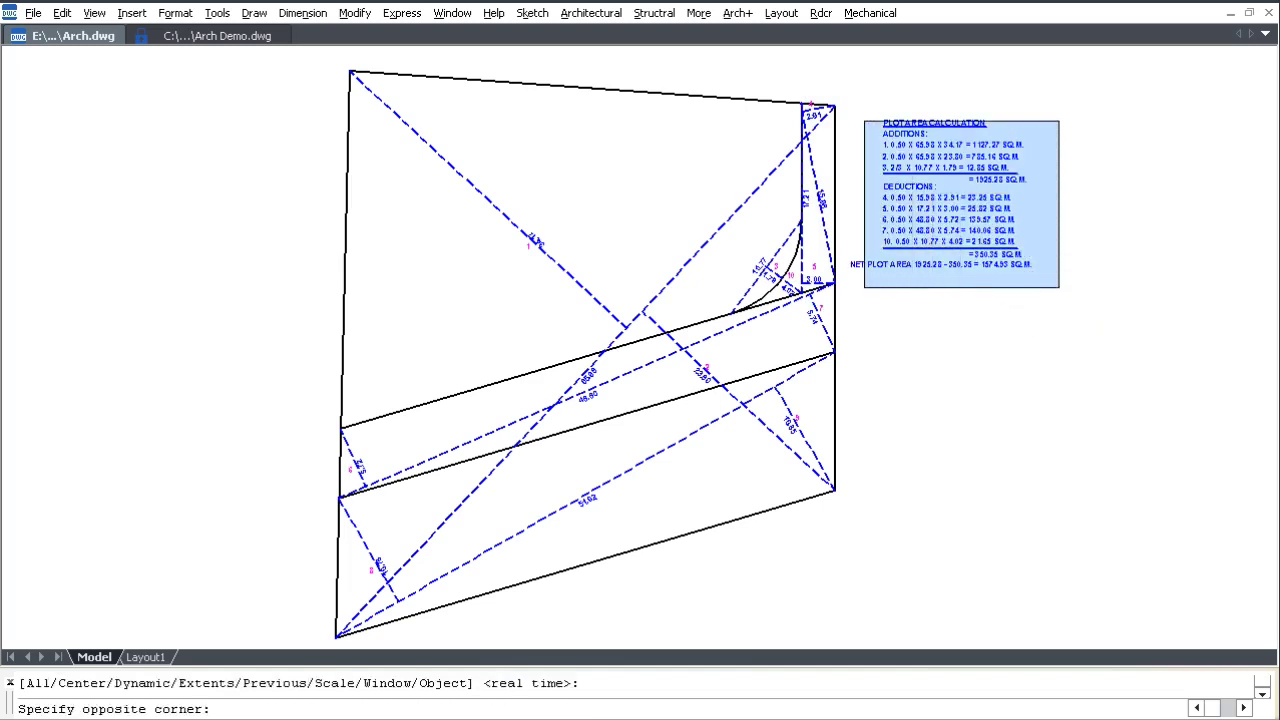
pyautogui.click(856, 102)
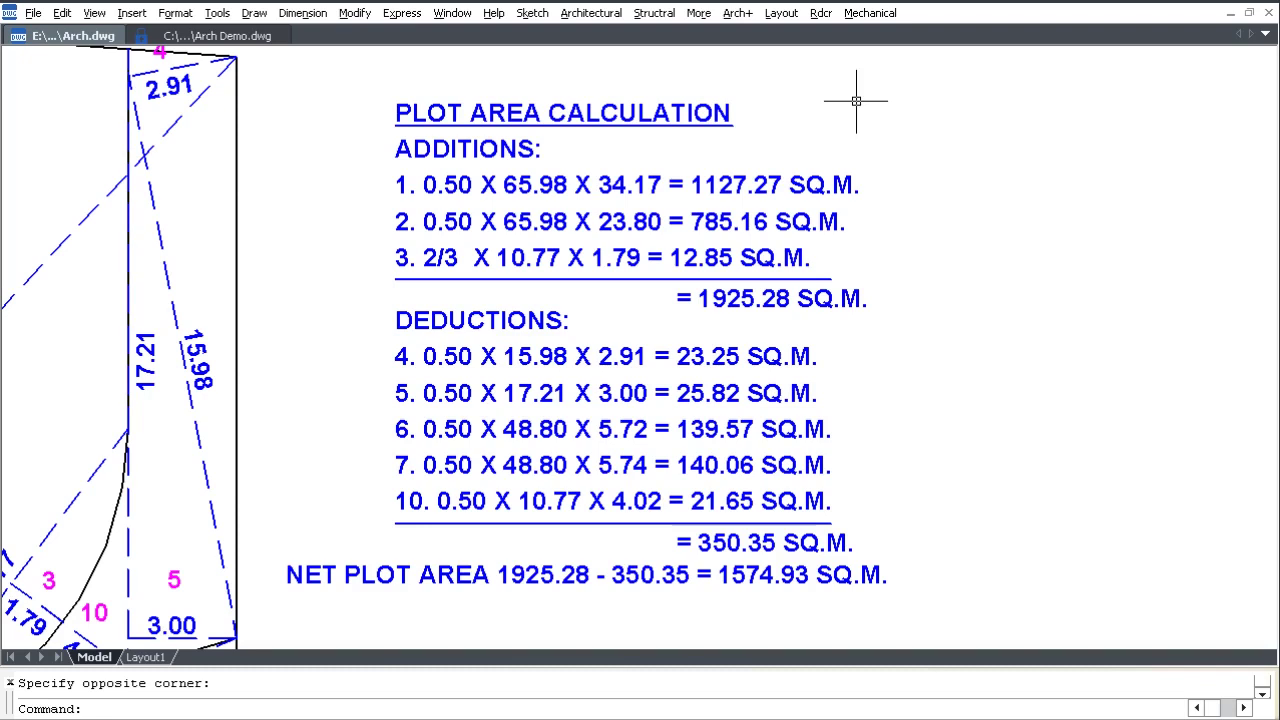
pyautogui.write('z')
pyautogui.press('Return')
pyautogui.write('p')
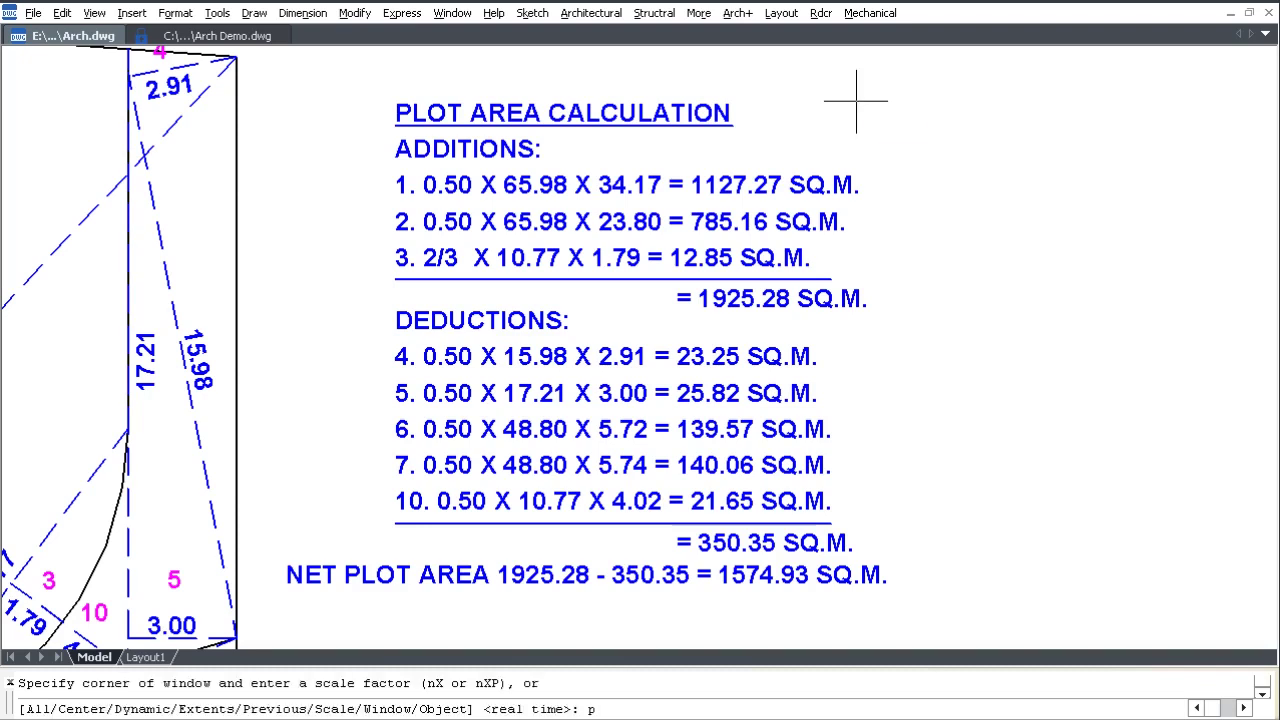
pyautogui.press('Return')
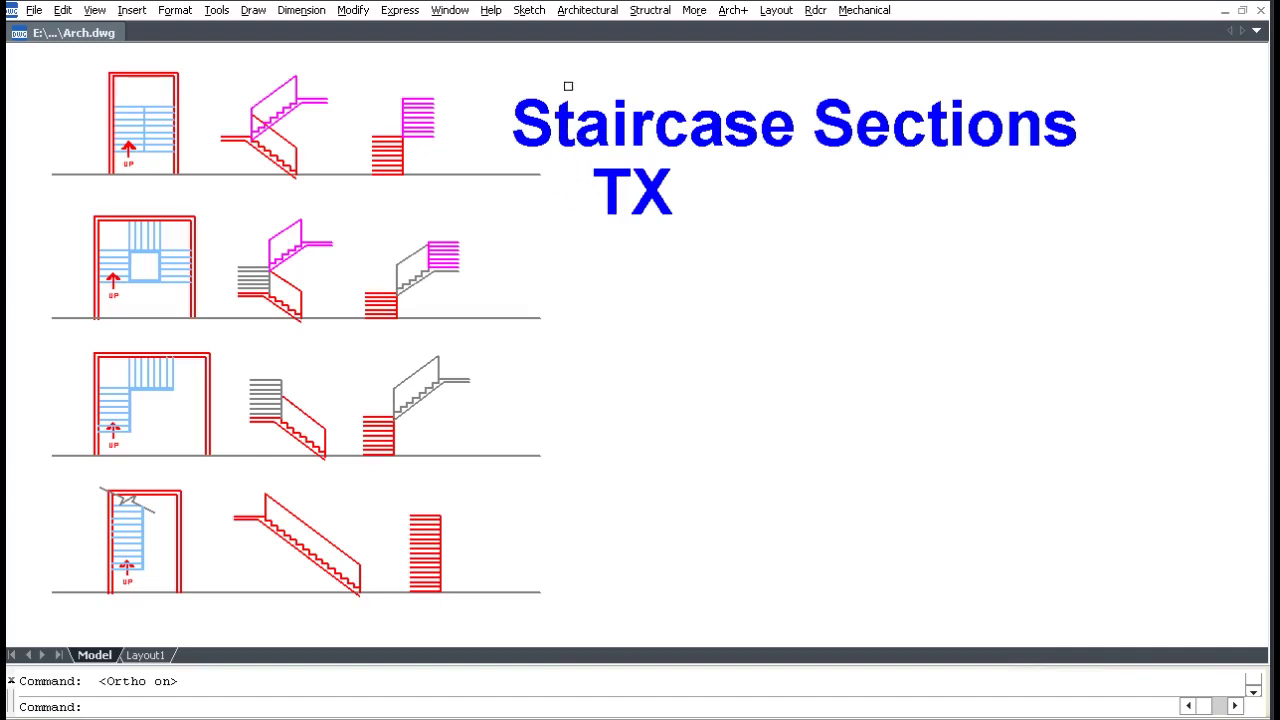
# - Start a Staircase Section with a tread of .25 and 8 left, 2 middle and 8 right side risers
pyautogui.click(587, 10)
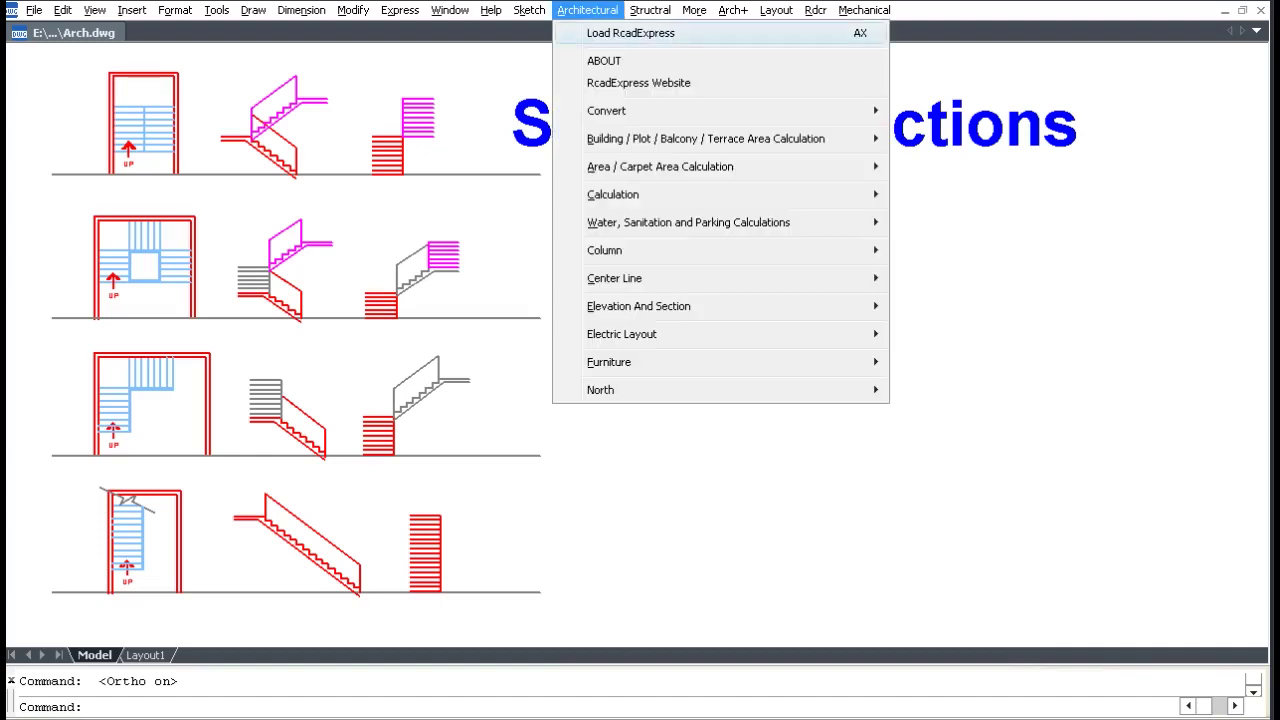
pyautogui.moveTo(613, 194)
pyautogui.moveTo(638, 306)
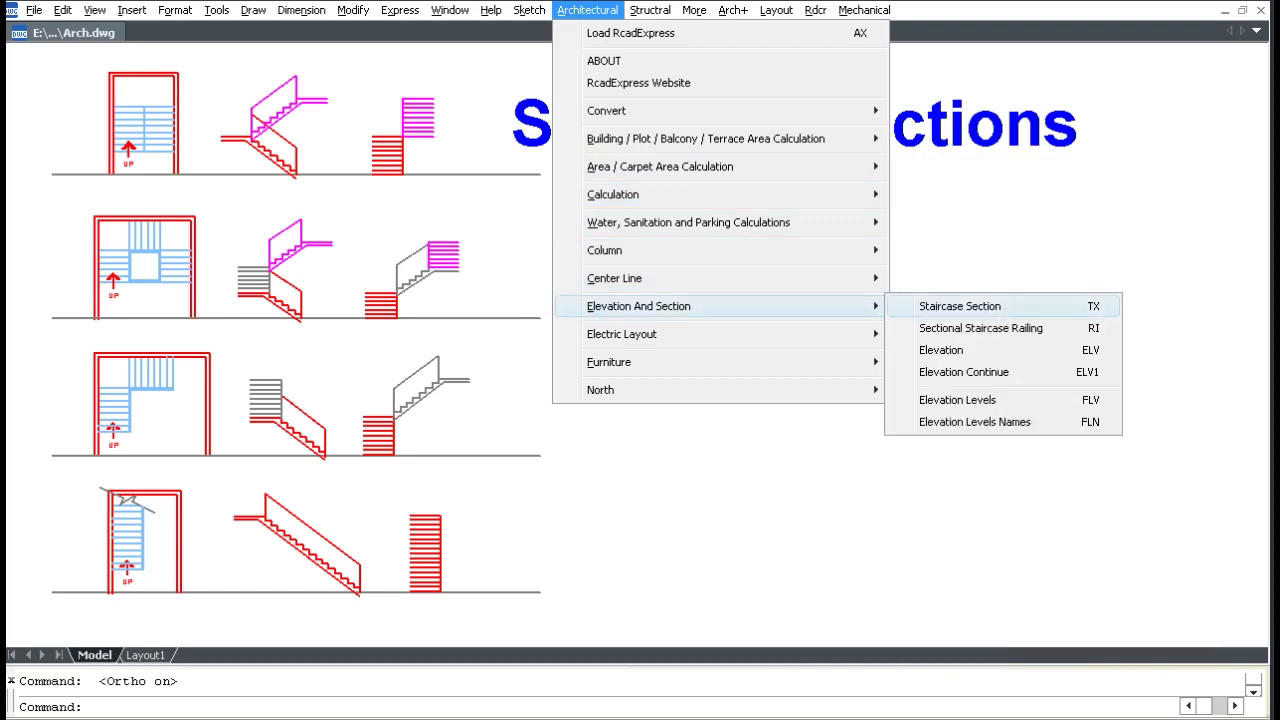
pyautogui.click(960, 306)
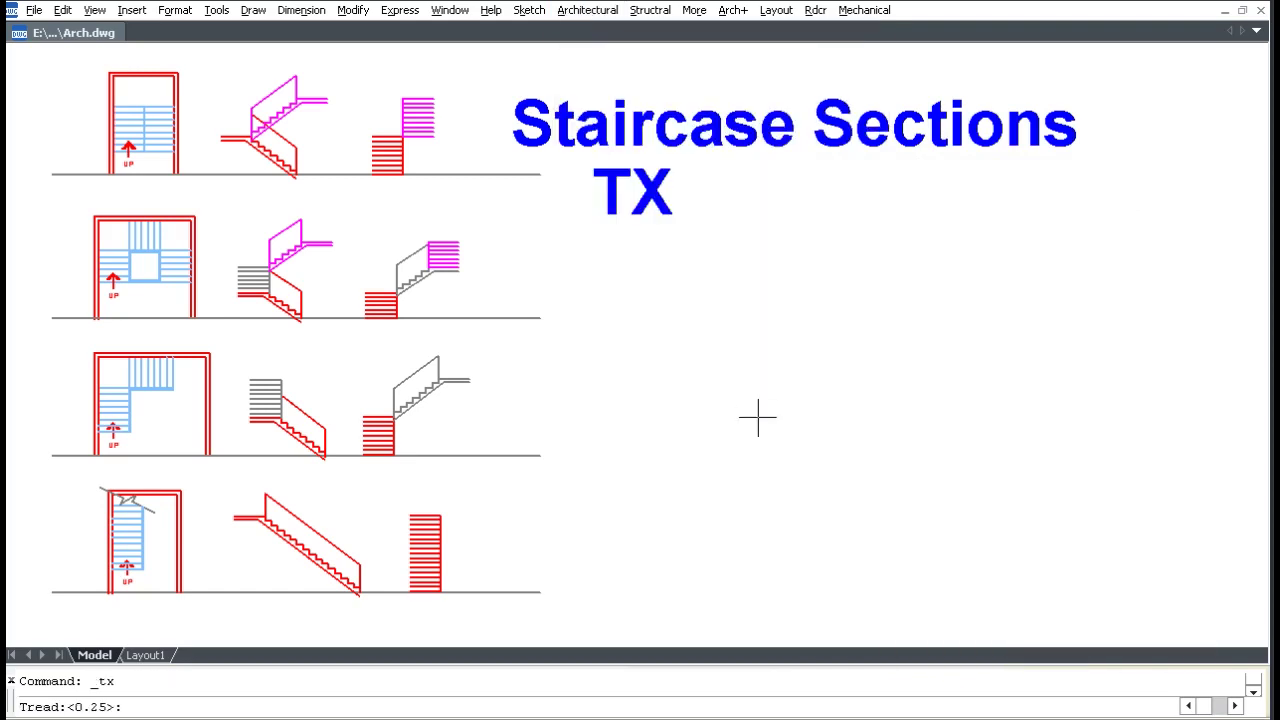
pyautogui.write('.25')
pyautogui.press('Return')
pyautogui.press('Return')
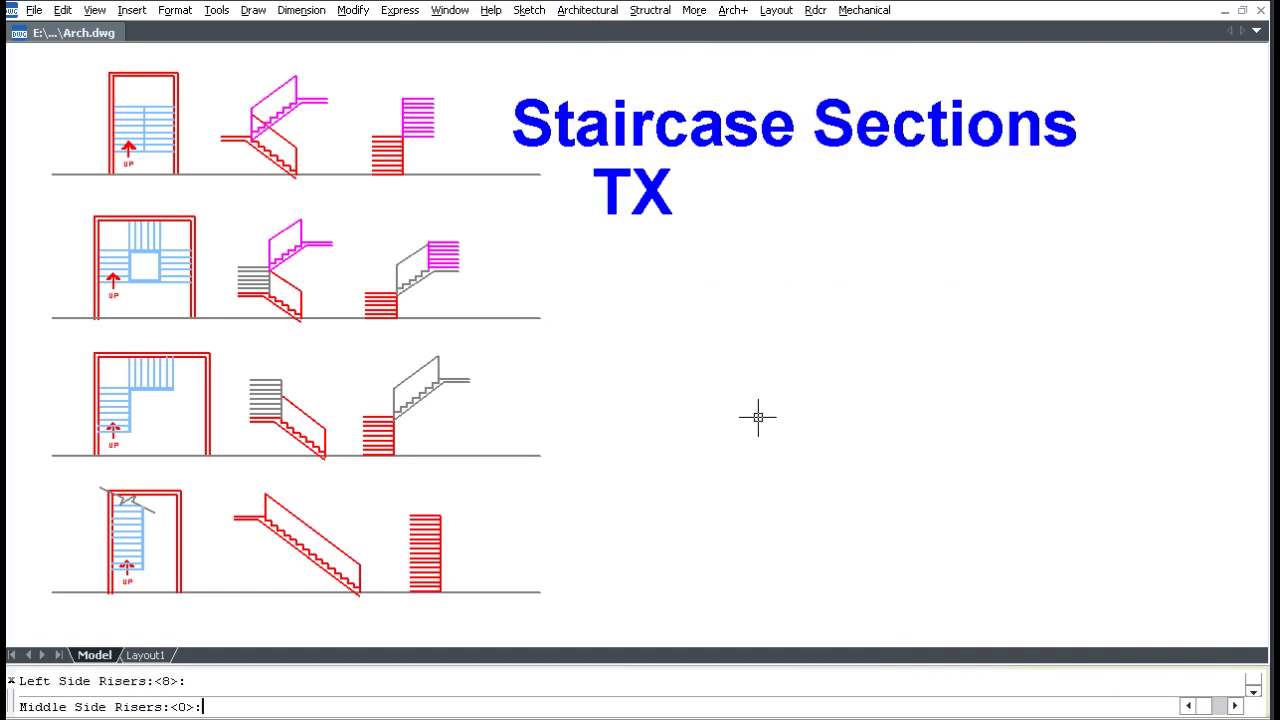
pyautogui.write('2')
pyautogui.press('Return')
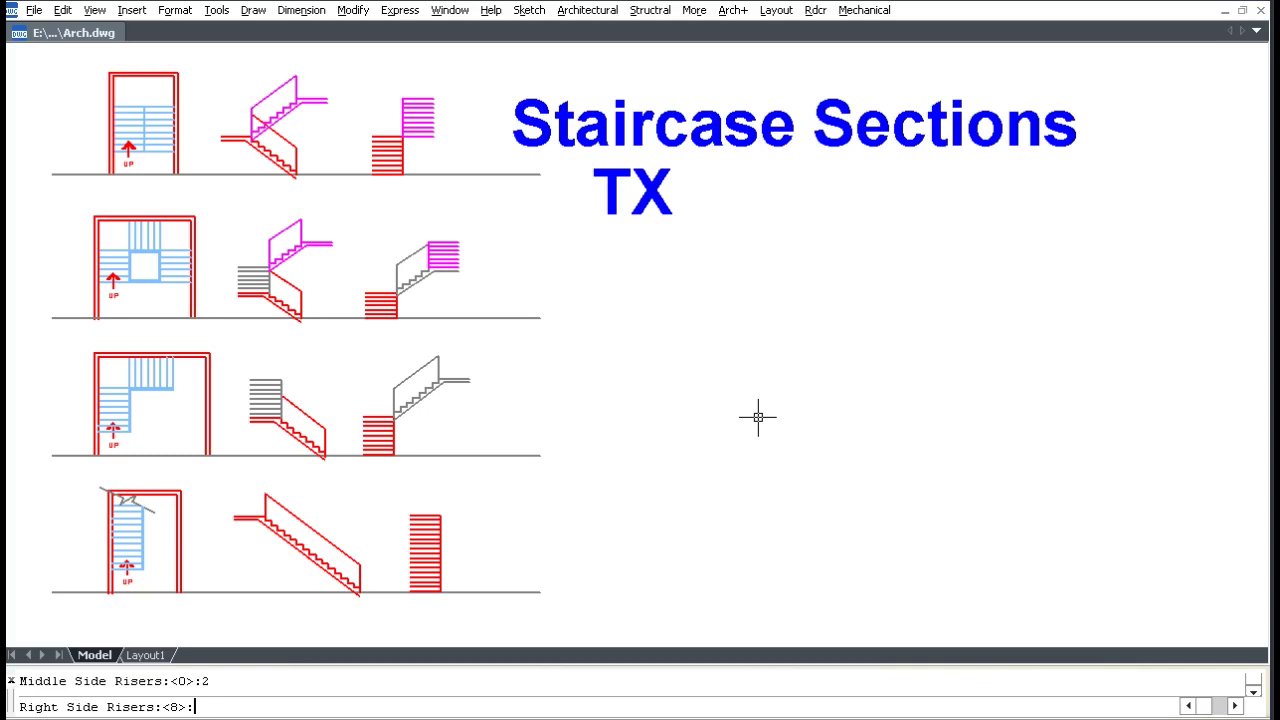
pyautogui.write('8')
pyautogui.press('Return')
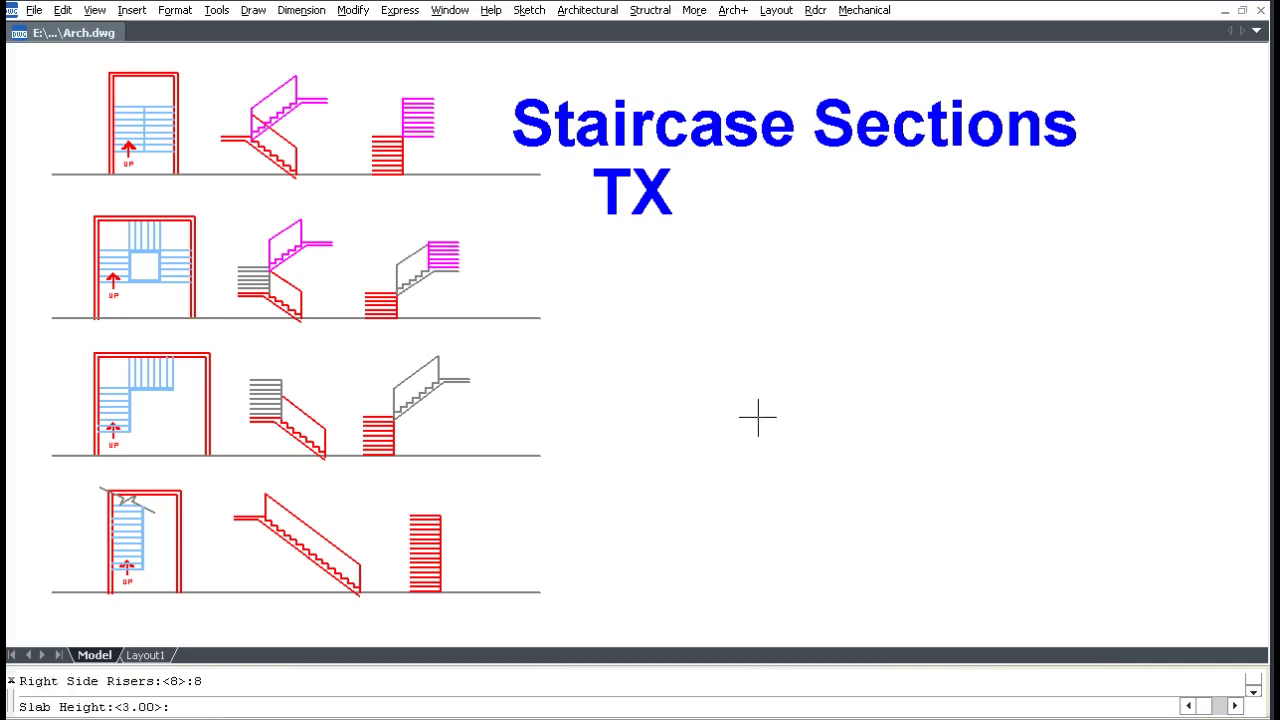
# - Accept slab height 3.00 and railing height 0.90, set 3 floors, and start the stair in the empty area below the Staircase Sections heading
pyautogui.press('Return')
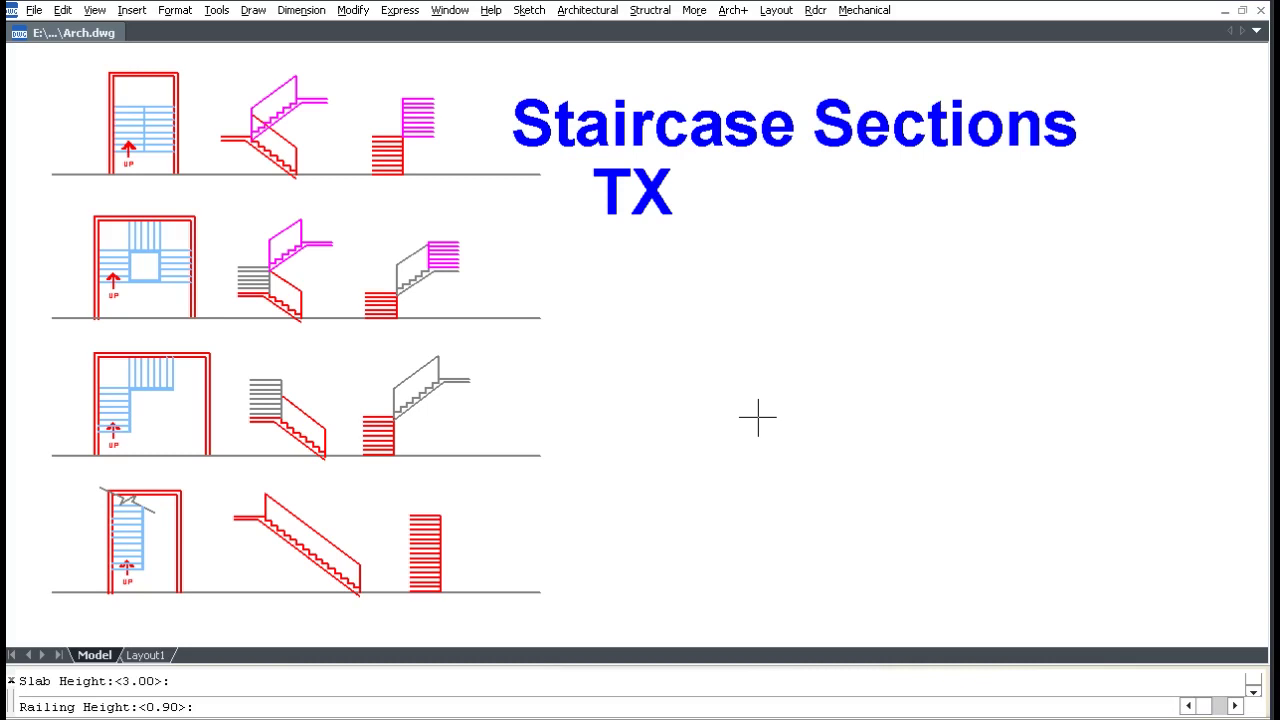
pyautogui.press('Return')
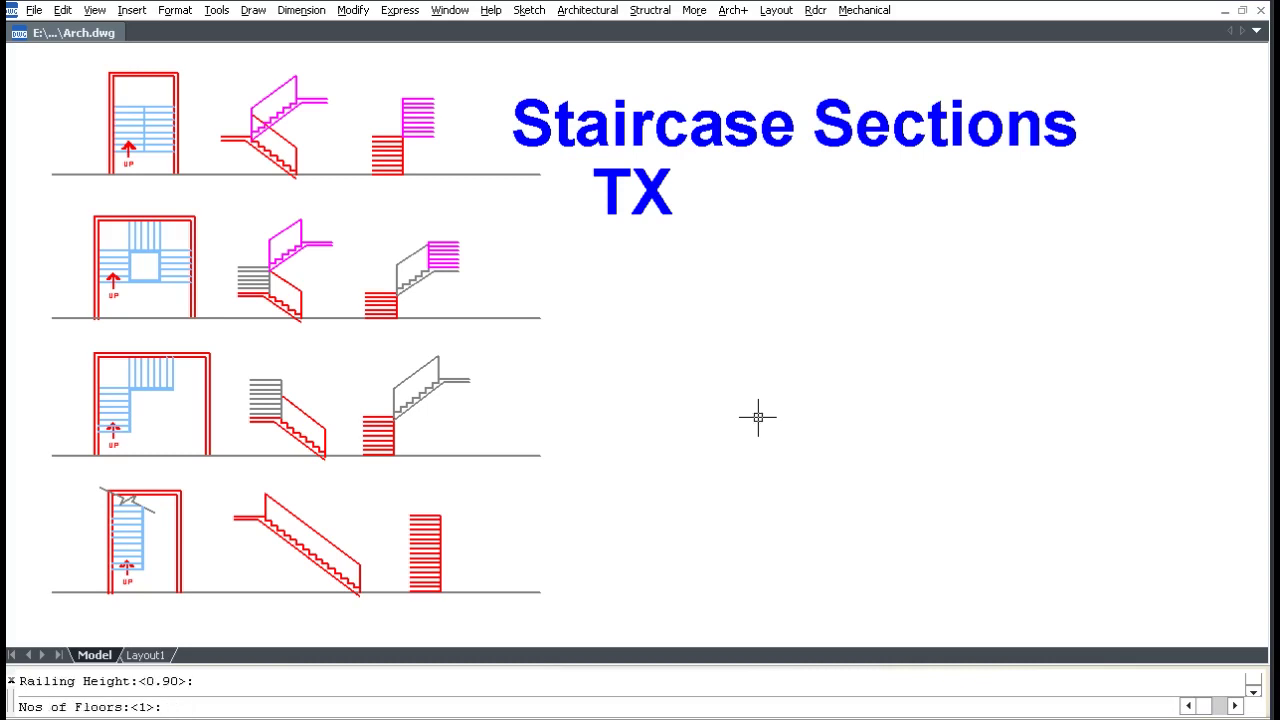
pyautogui.write('3')
pyautogui.press('Return')
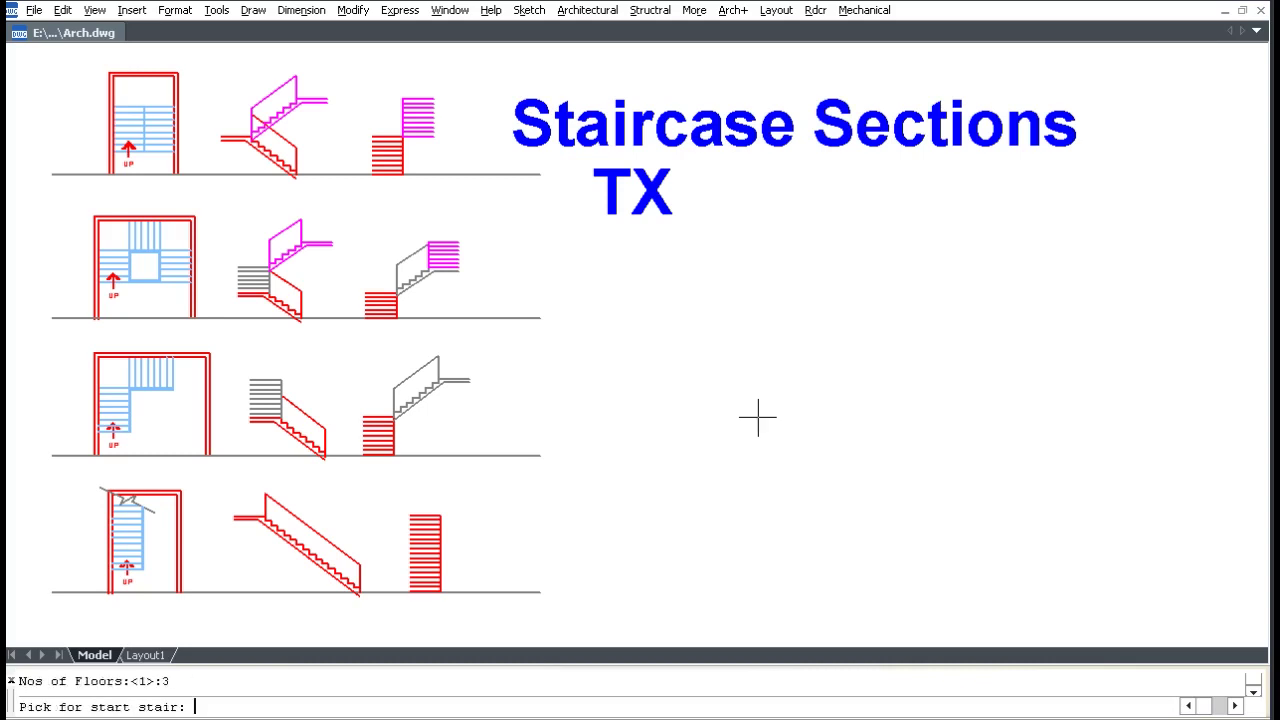
pyautogui.click(757, 531)
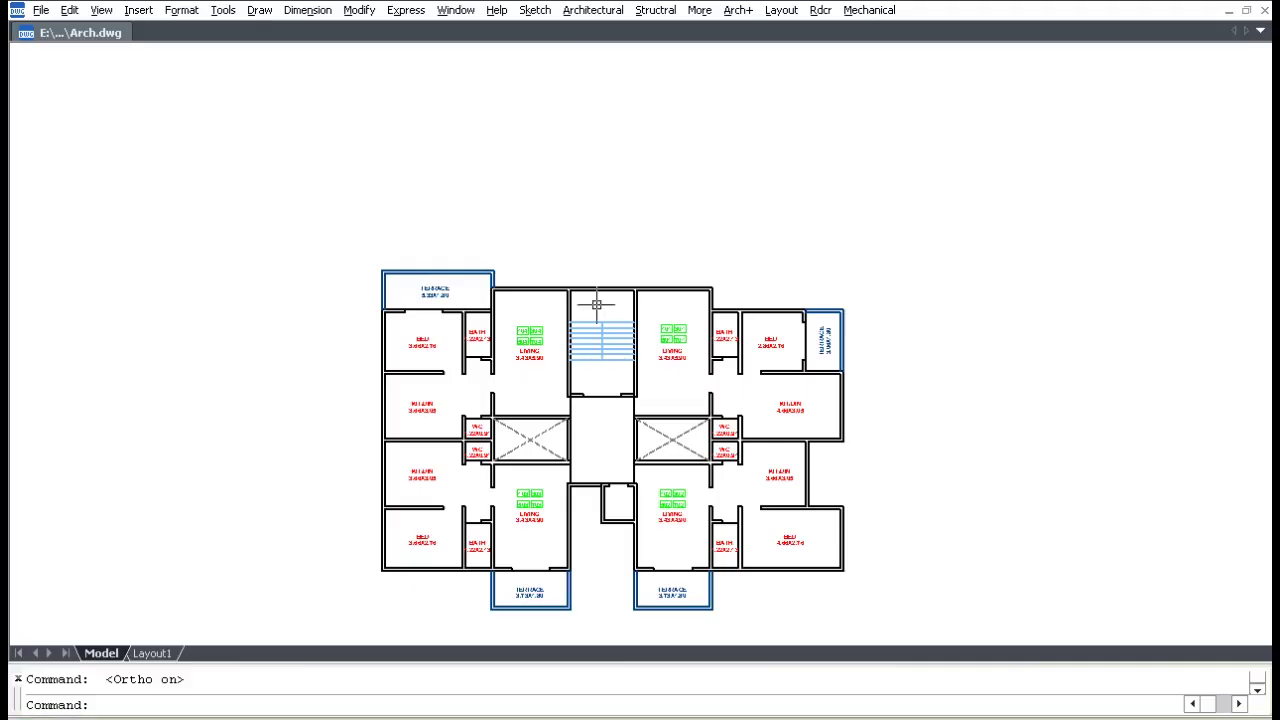
# - Start an Elevation of the floor plan with 5 floors, floor height 2.90 and floor level text height .125
pyautogui.click(593, 10)
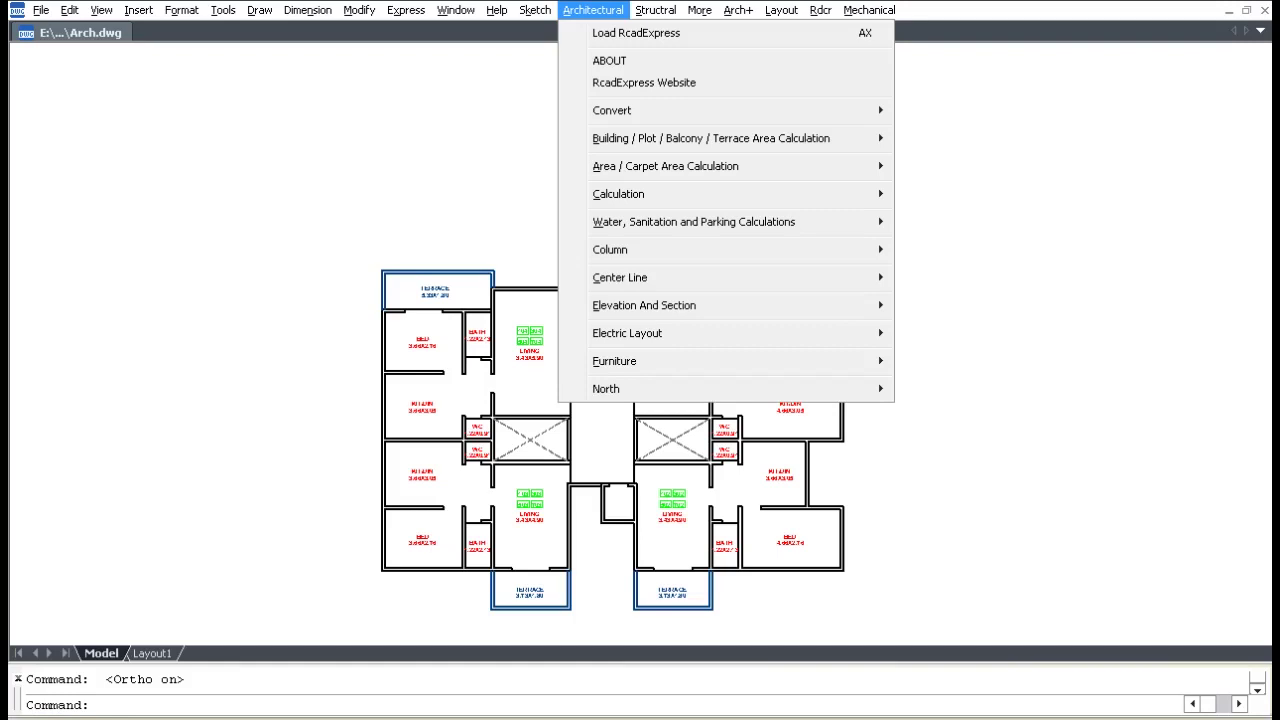
pyautogui.moveTo(644, 305)
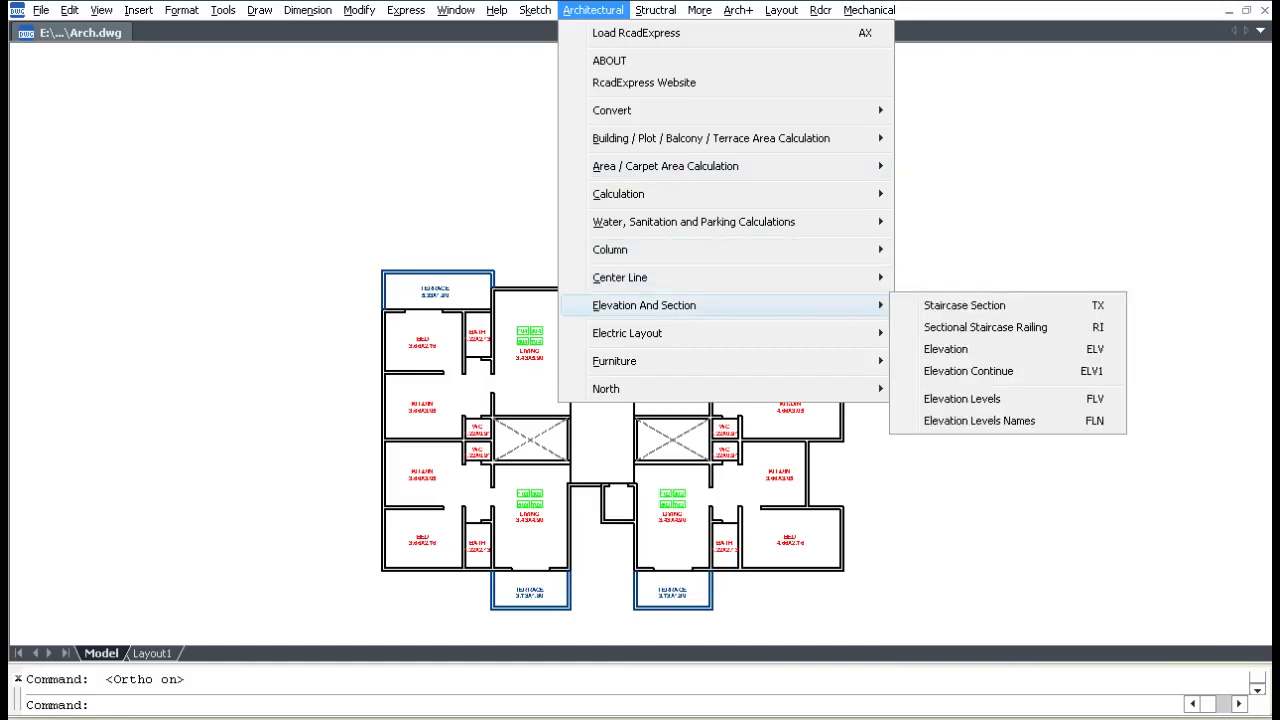
pyautogui.click(946, 349)
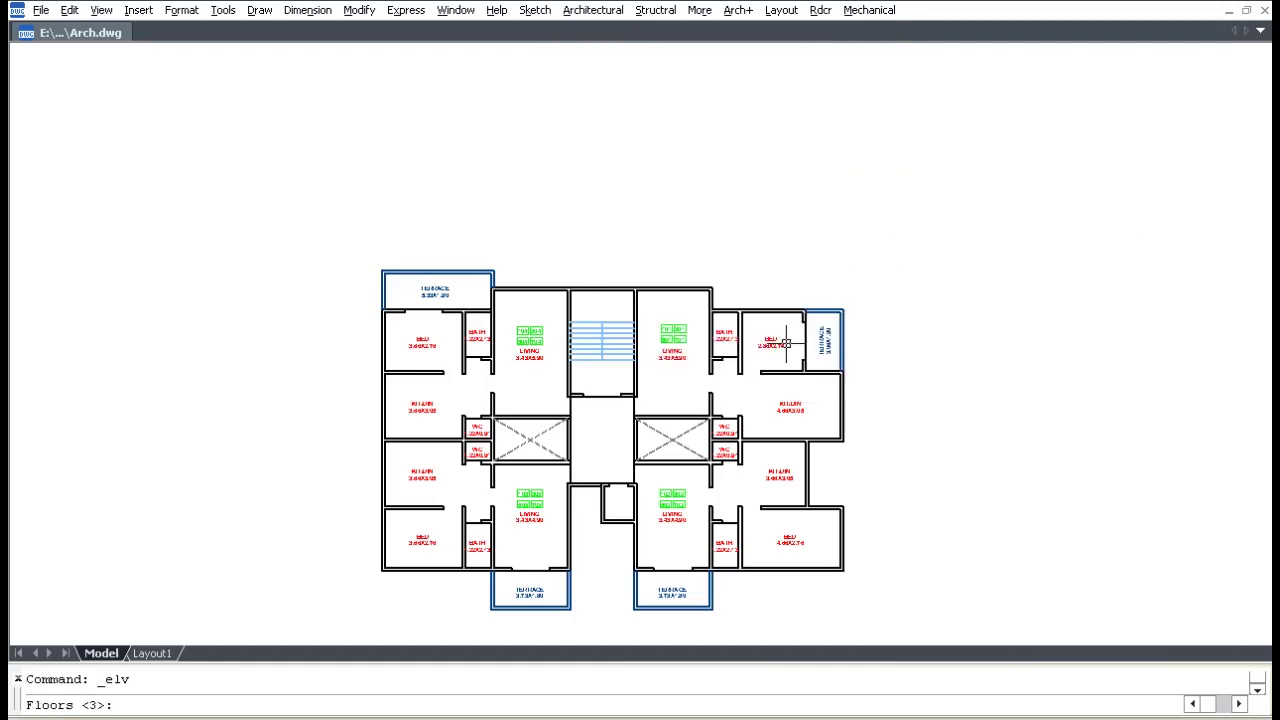
pyautogui.write('5')
pyautogui.press('Return')
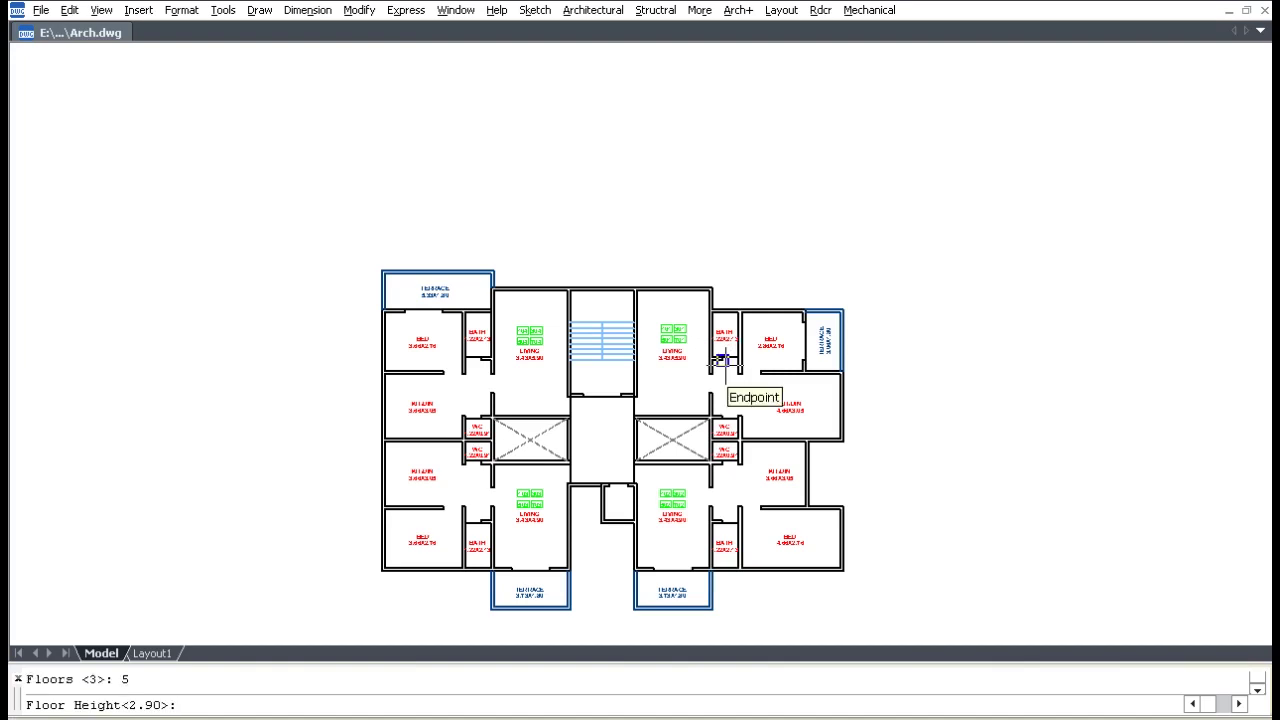
pyautogui.press('Return')
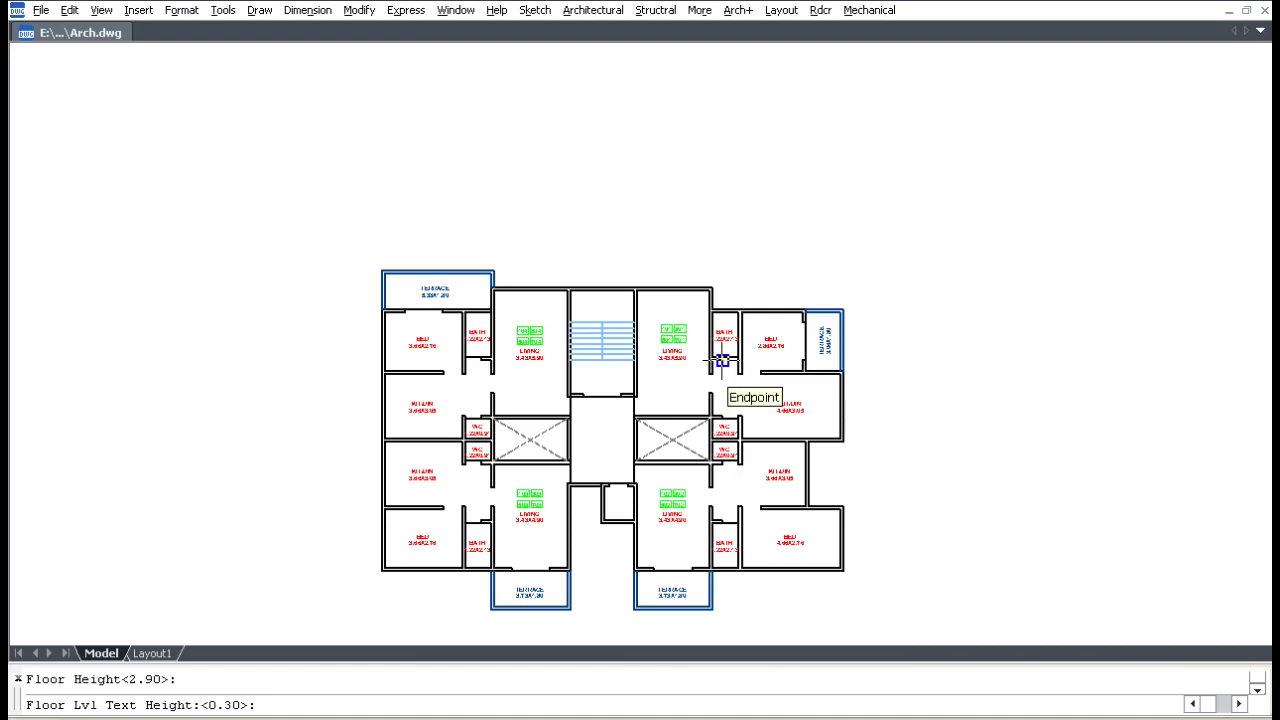
pyautogui.write('.125')
pyautogui.press('Return')
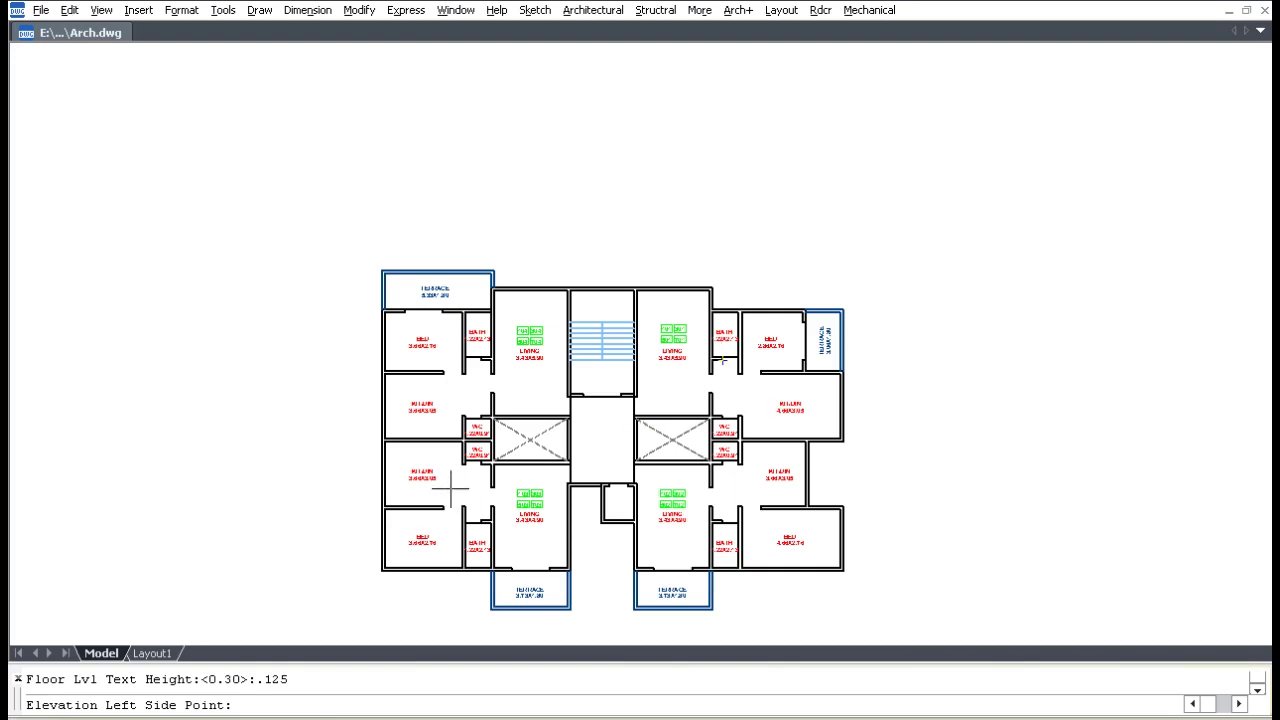
# - Span the elevation between the plan's lower-left and lower-right outer wall corners and place its base just above the plan
pyautogui.click(372, 569)
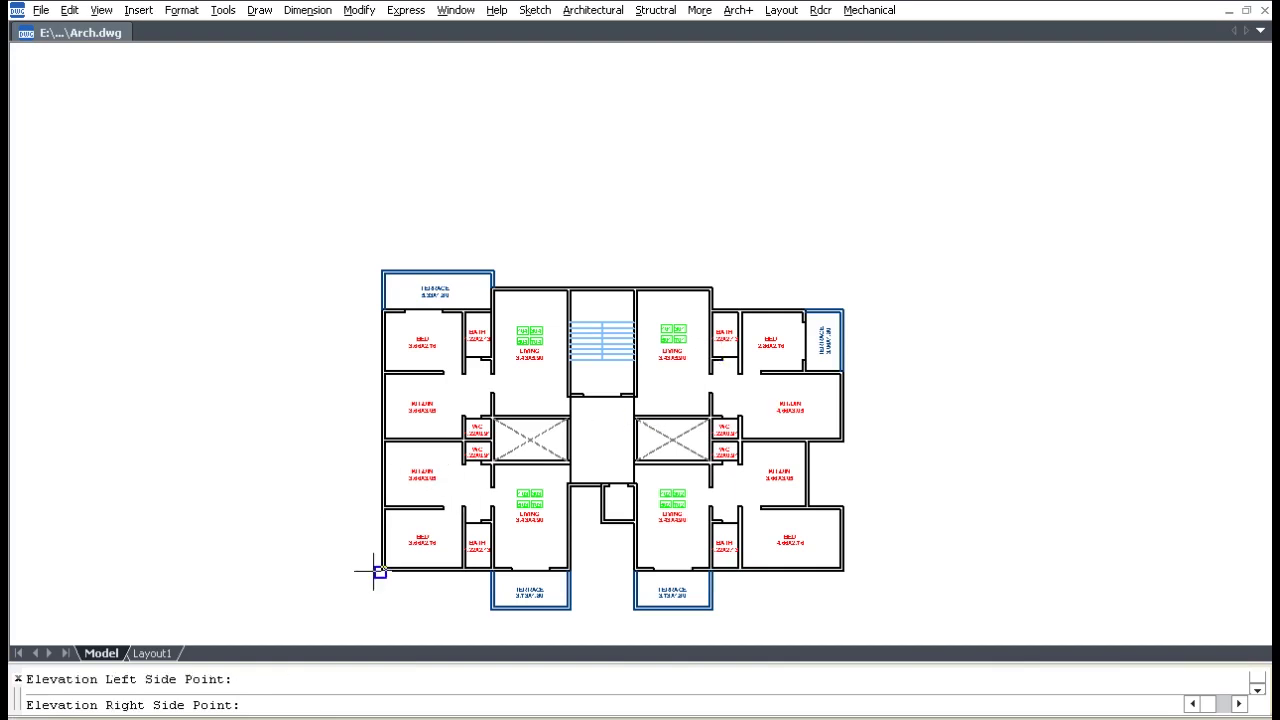
pyautogui.click(845, 571)
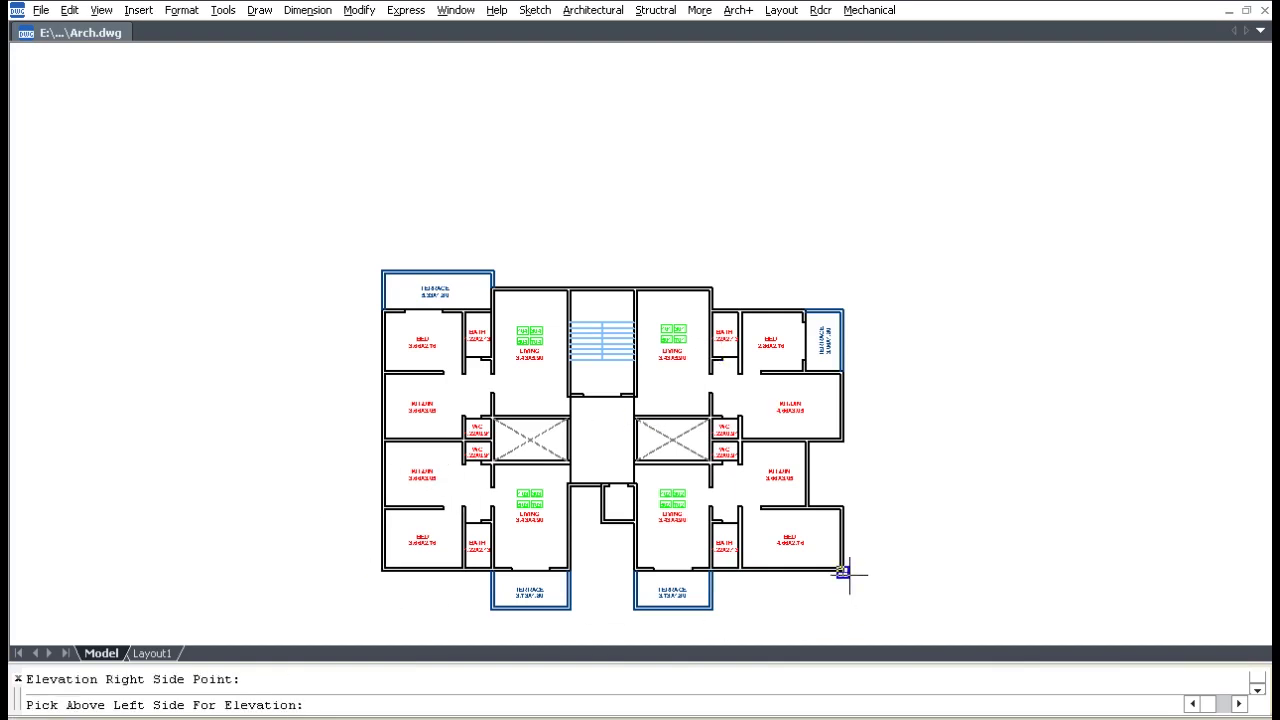
pyautogui.click(354, 243)
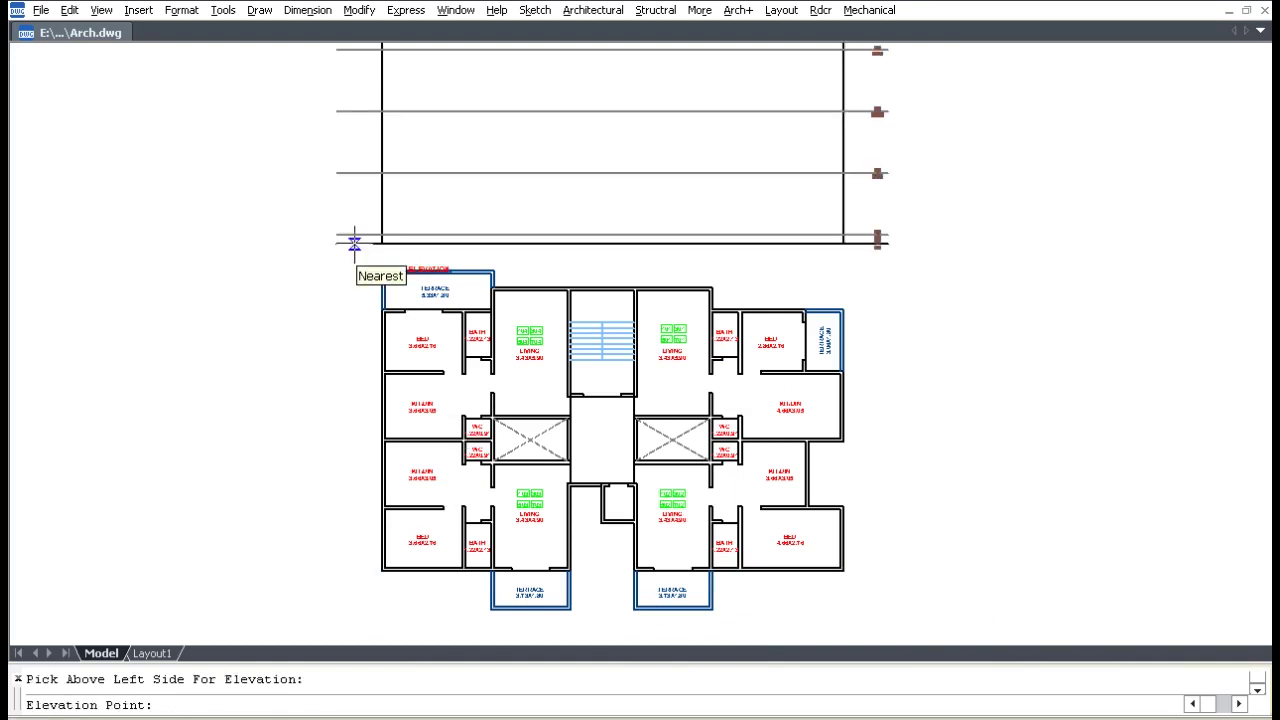
# - Add column lines to the front elevation from the lower-left bedroom's outer wall, the bedroom–bath wall and the bath–living wall
pyautogui.press('F8')
pyautogui.press('F8')
pyautogui.moveTo(620, 271); pyautogui.dragTo(589, 472, button='middle')
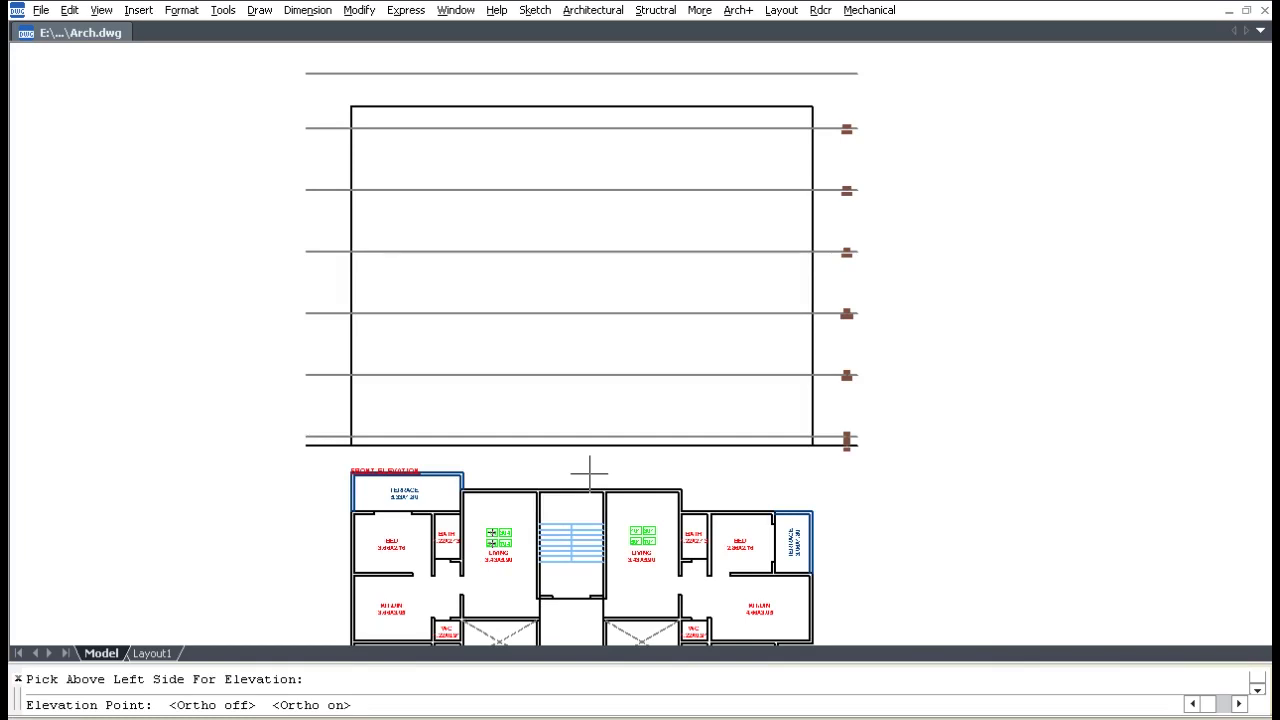
pyautogui.click(589, 472)
pyautogui.moveTo(562, 632); pyautogui.dragTo(552, 364, button='middle')
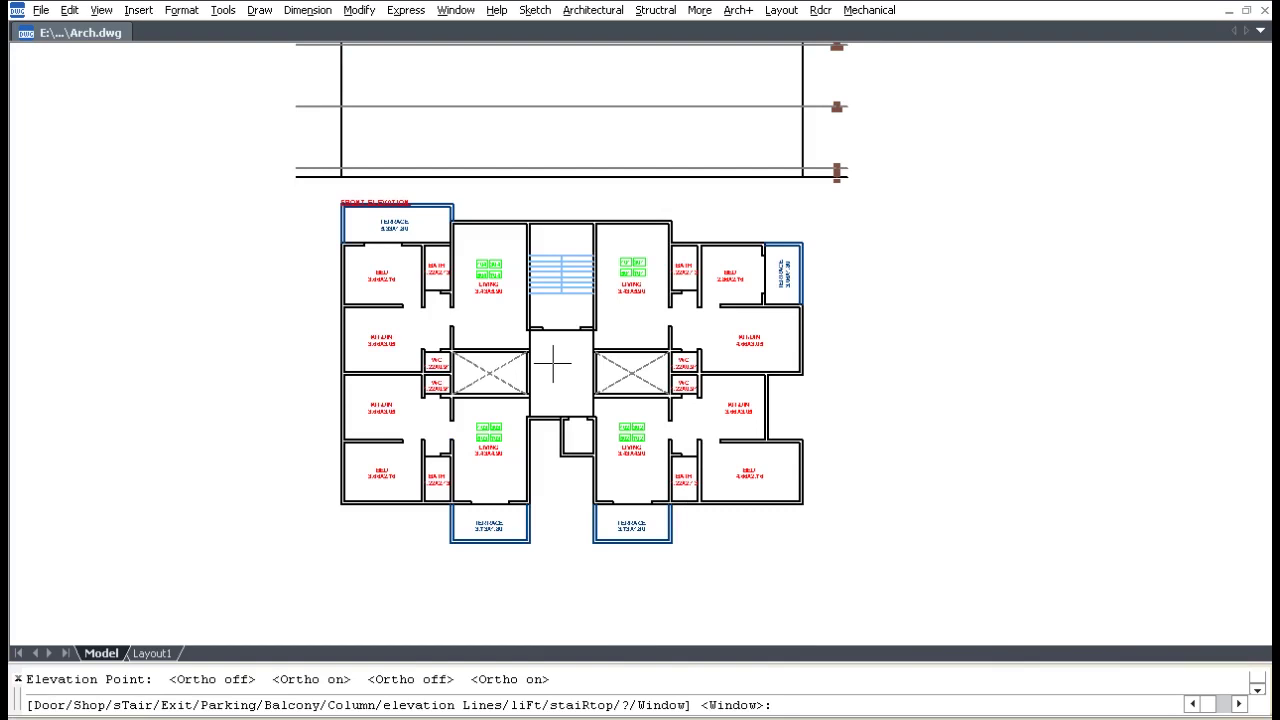
pyautogui.write('c')
pyautogui.press('Return')
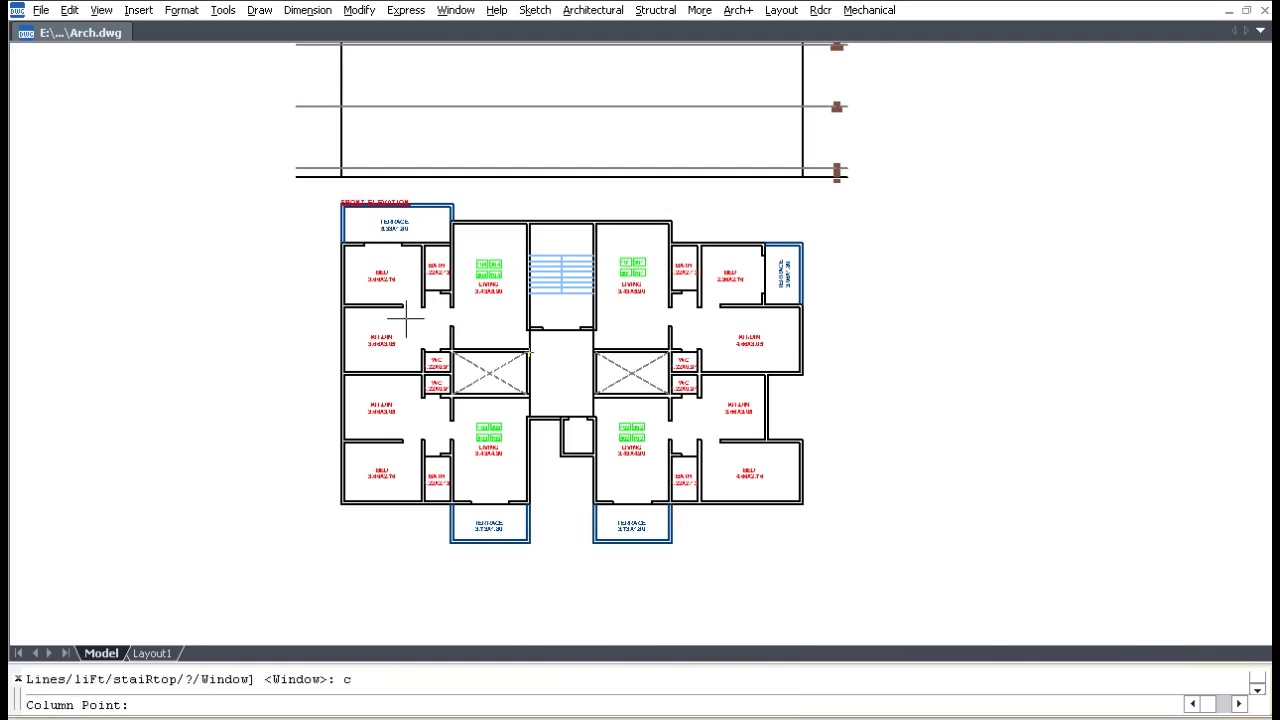
pyautogui.click(340, 495)
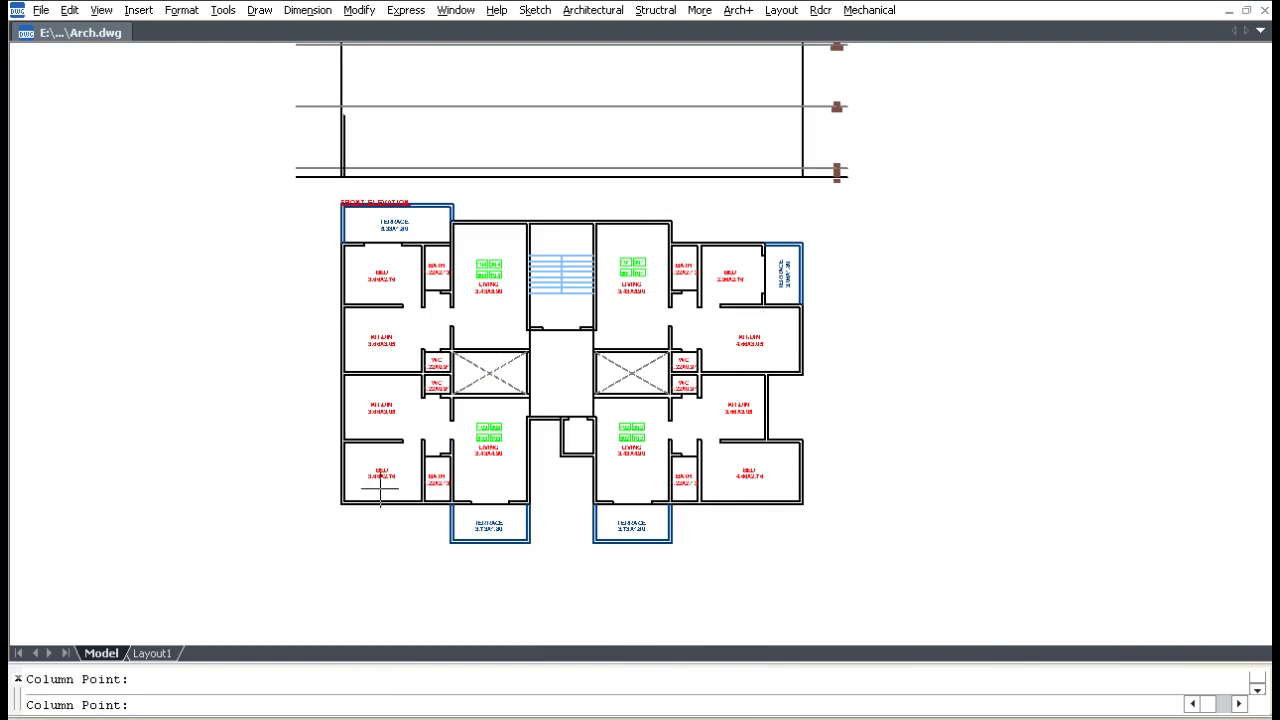
pyautogui.click(423, 484)
pyautogui.click(451, 486)
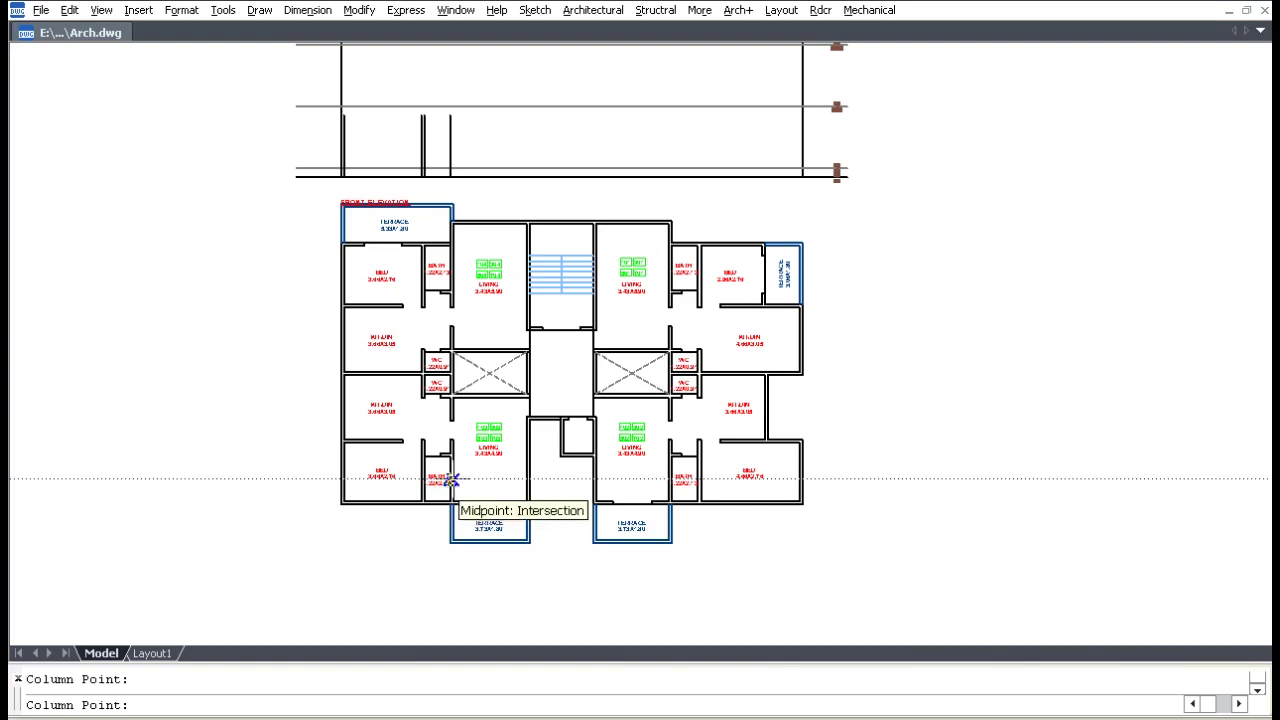
pyautogui.press('Return')
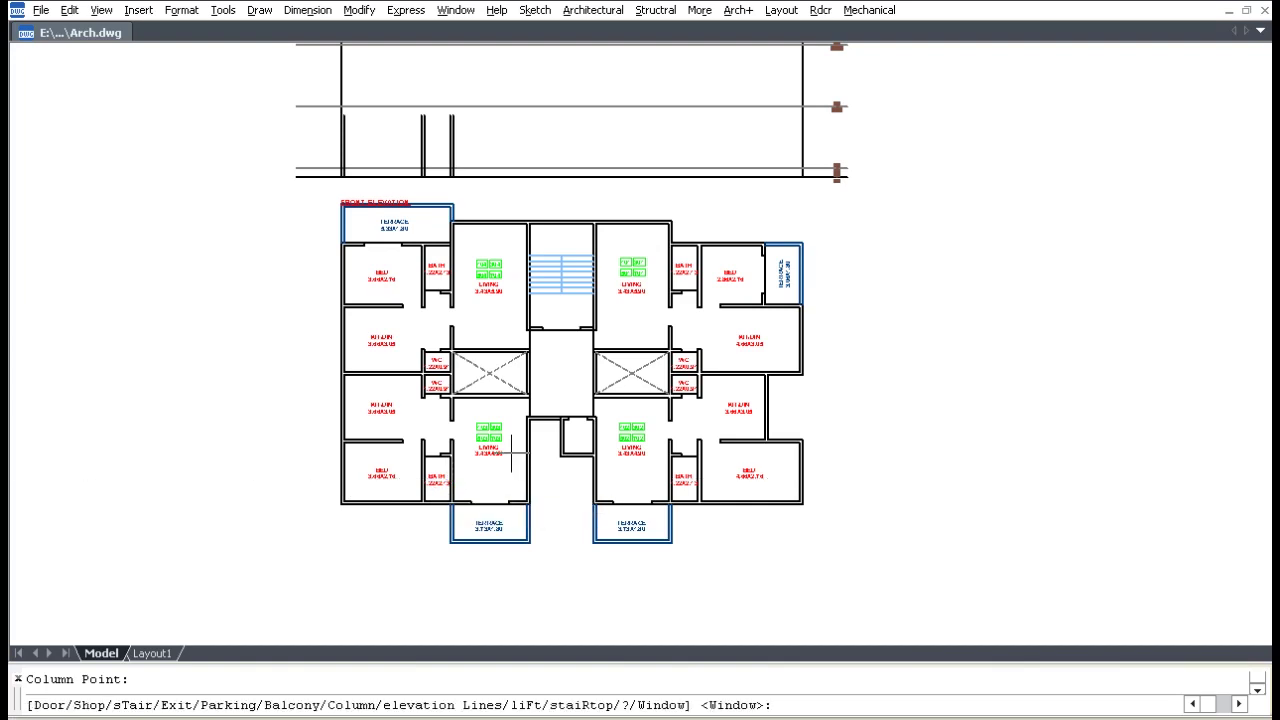
# - Add a parking line to the elevation spanning the plan's full front width between its lower-left and lower-right outer corners
pyautogui.write('p')
pyautogui.press('Return')
pyautogui.click(338, 505)
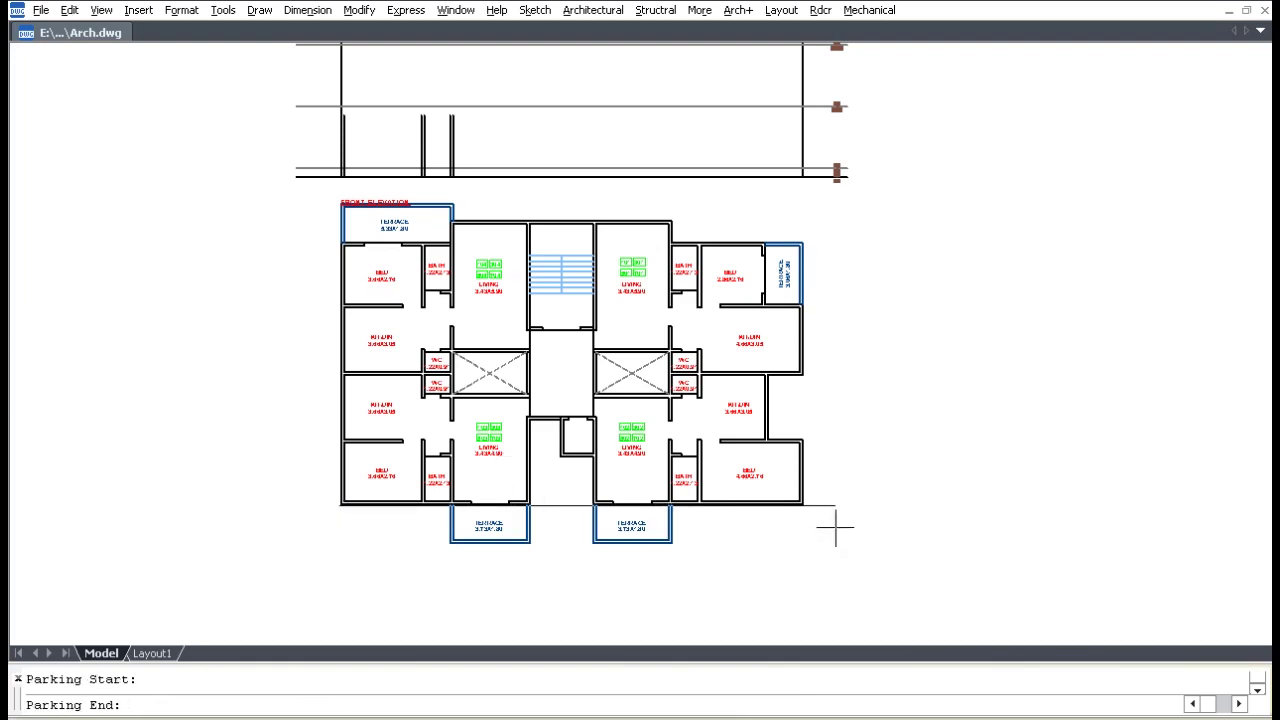
pyautogui.click(808, 508)
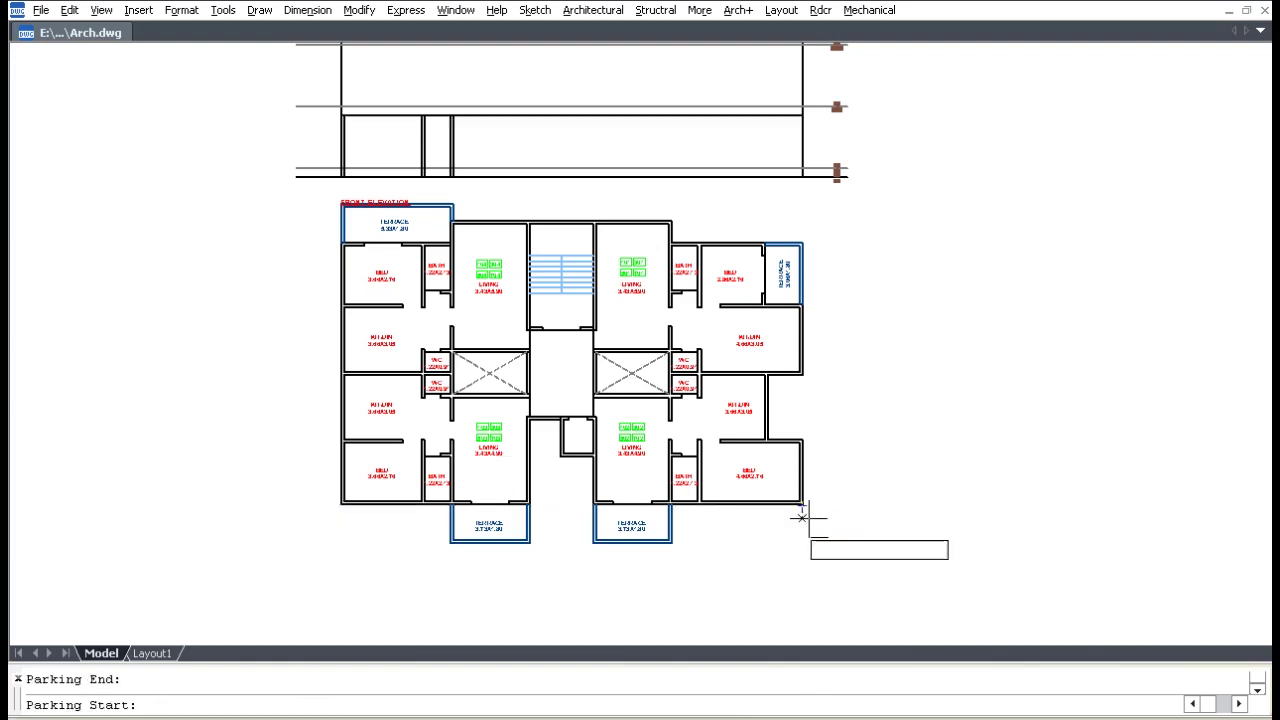
pyautogui.press('Return')
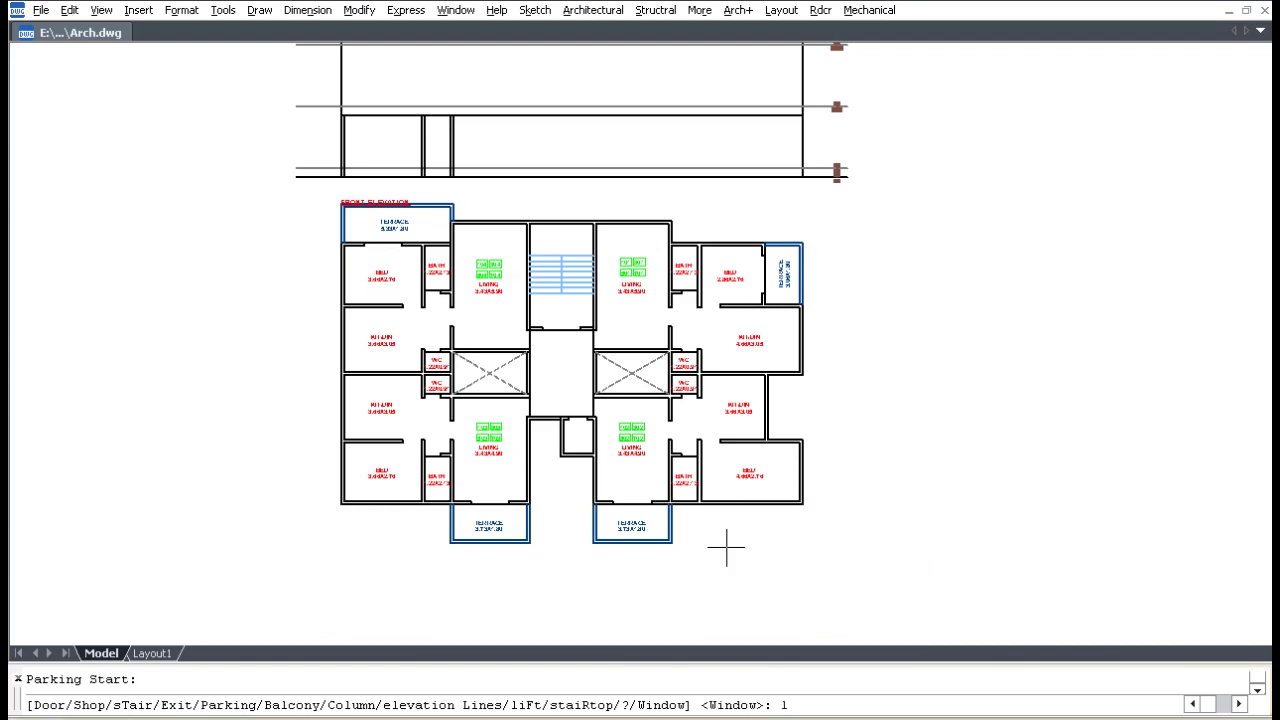
# - Add elevation lines at the left wall, middle duct edge and right wall of the recess between the two lower living rooms
pyautogui.press('Return')
pyautogui.click(530, 481)
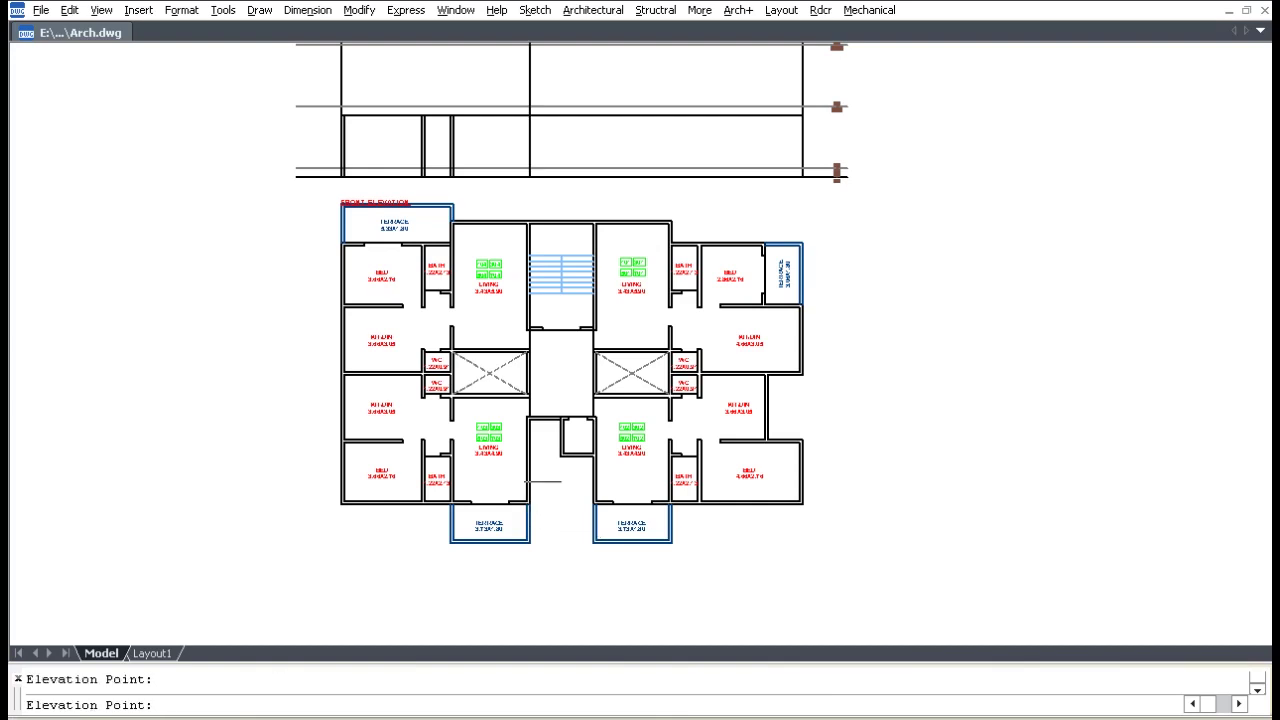
pyautogui.click(560, 485)
pyautogui.click(590, 503)
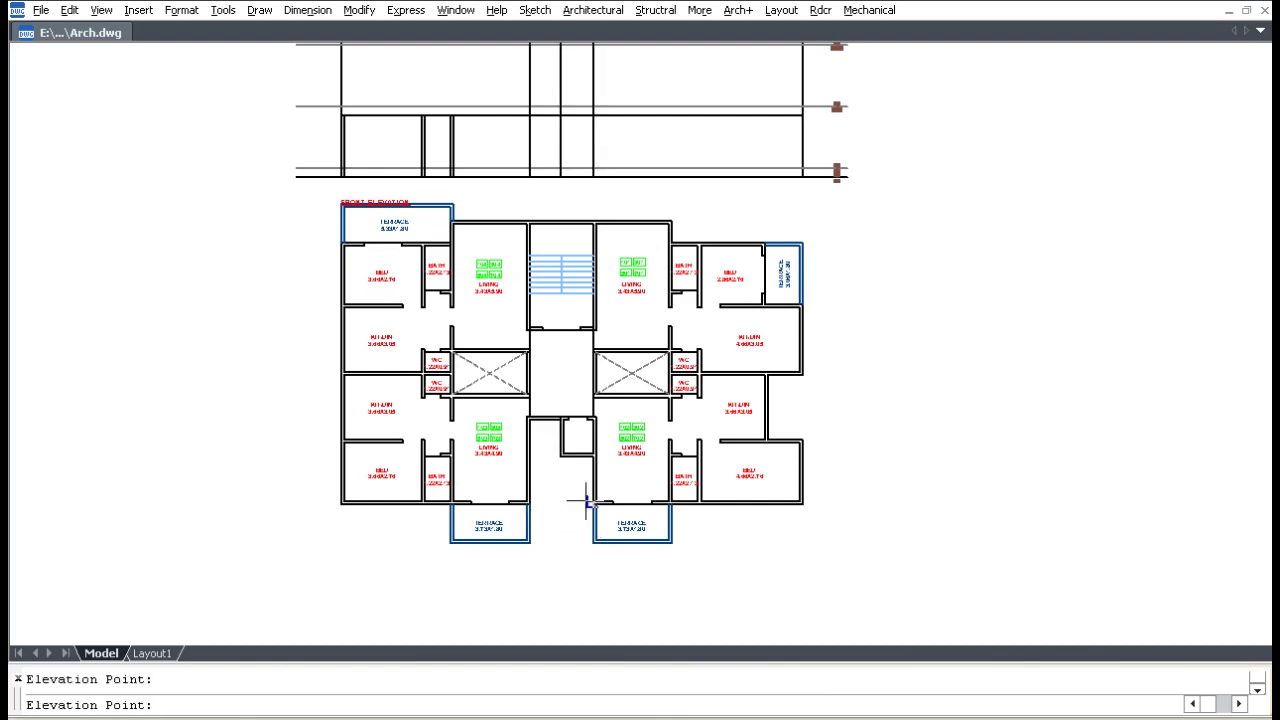
pyautogui.press('Return')
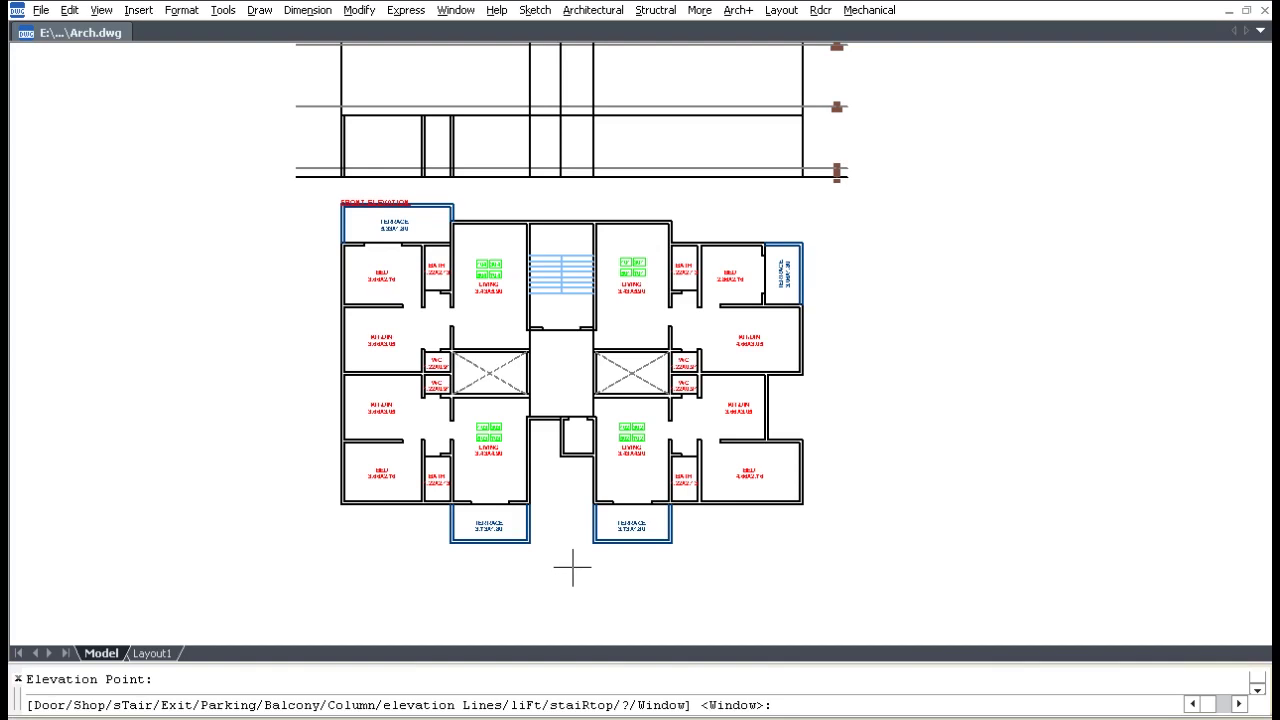
# - Add balconies on floor 1 of the elevation, spanning the front edges of the two lower terraces
pyautogui.write('b')
pyautogui.press('Return')
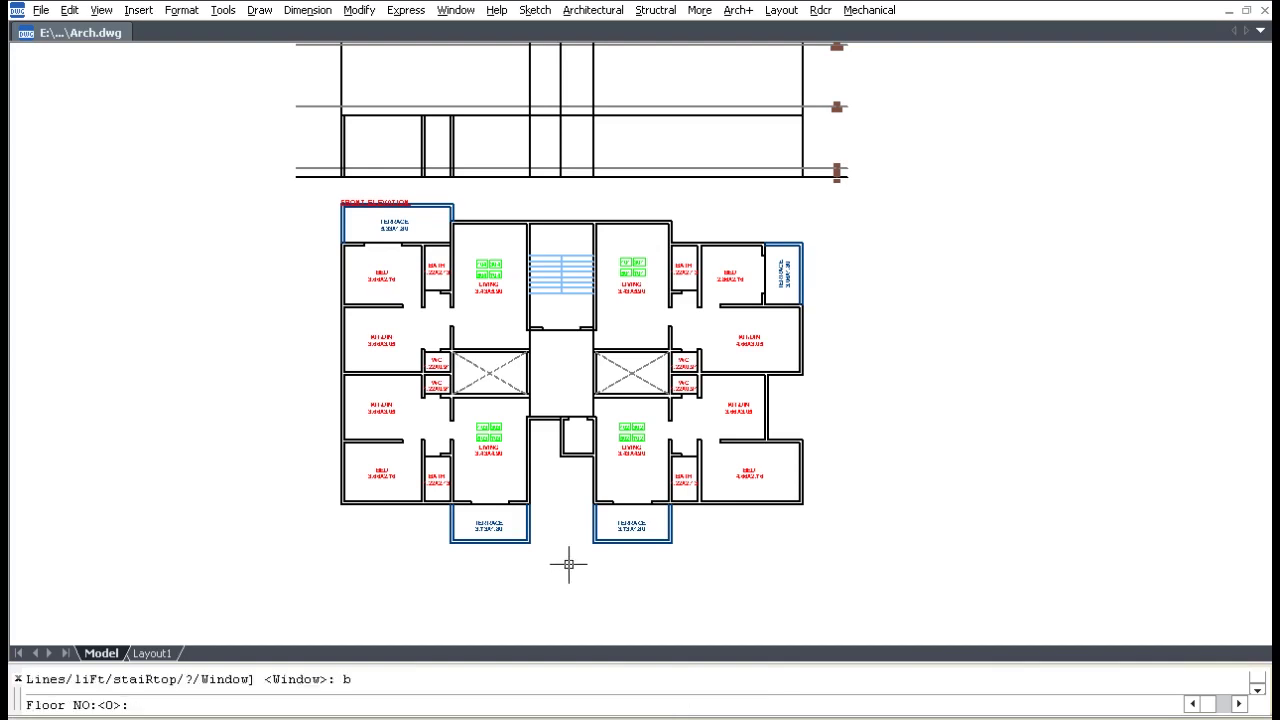
pyautogui.write('1')
pyautogui.press('Return')
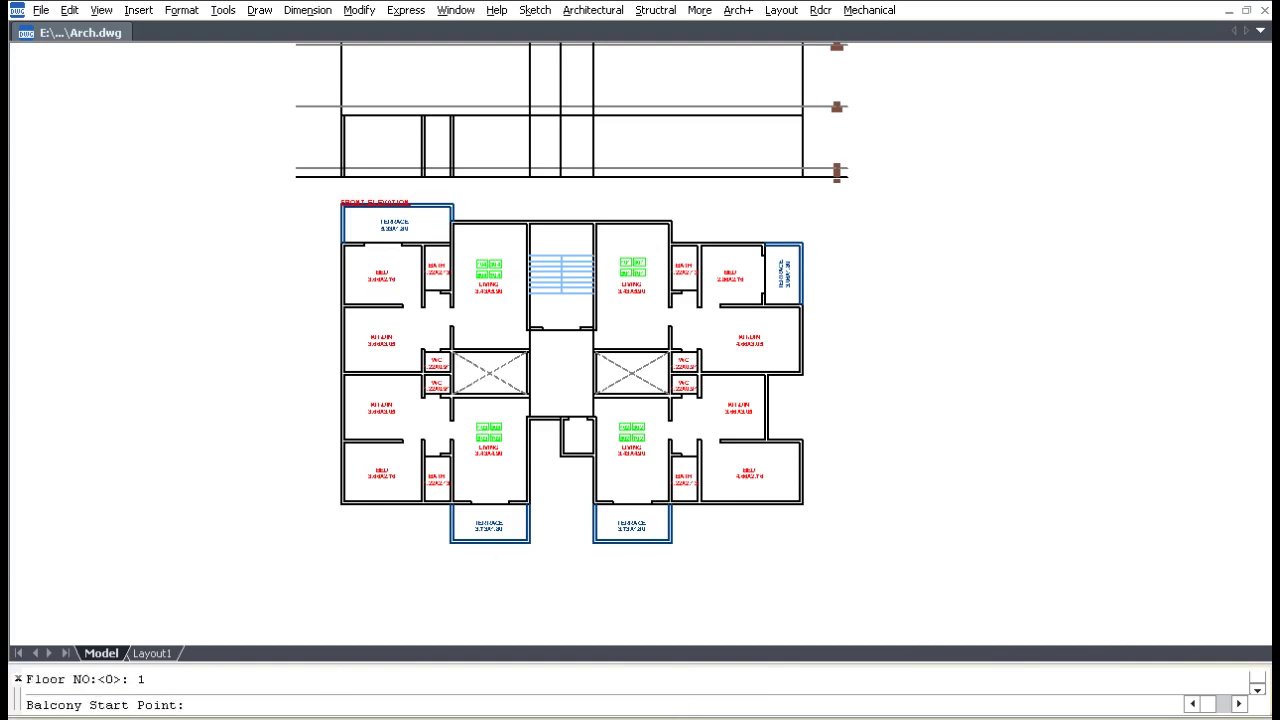
pyautogui.click(451, 542)
pyautogui.click(529, 542)
pyautogui.click(593, 542)
pyautogui.click(671, 542)
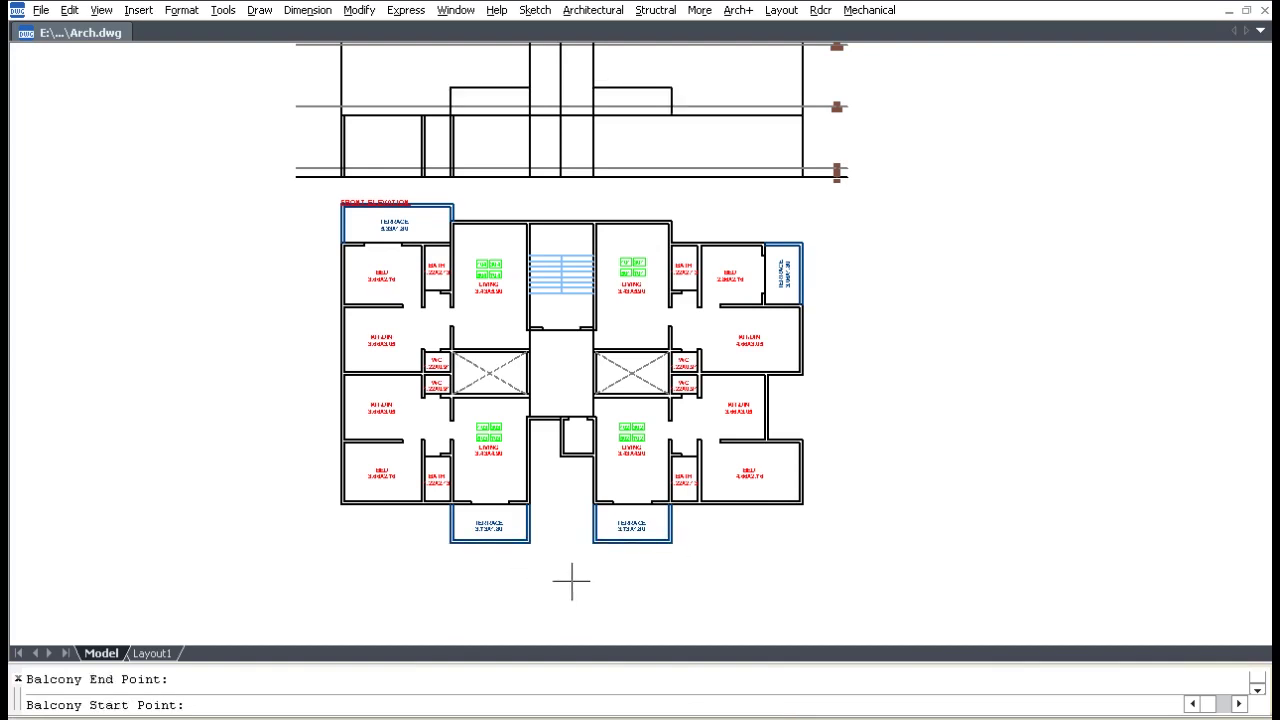
pyautogui.press('Return')
# - Add doors on floor 1 of the elevation at the openings from the two lower living rooms onto their terraces
pyautogui.write('d')
pyautogui.press('Return')
pyautogui.write('1')
pyautogui.press('Return')
pyautogui.click(488, 518)
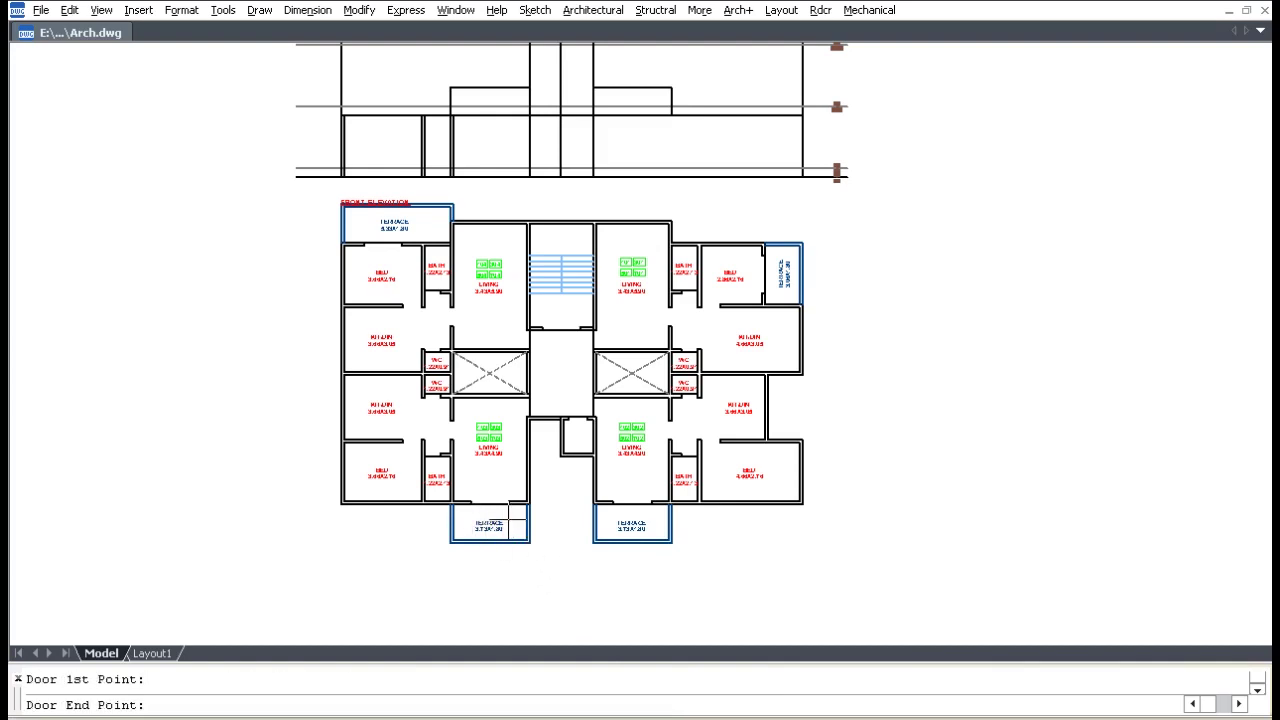
pyautogui.click(510, 504)
pyautogui.click(612, 506)
pyautogui.click(648, 508)
pyautogui.click(643, 540)
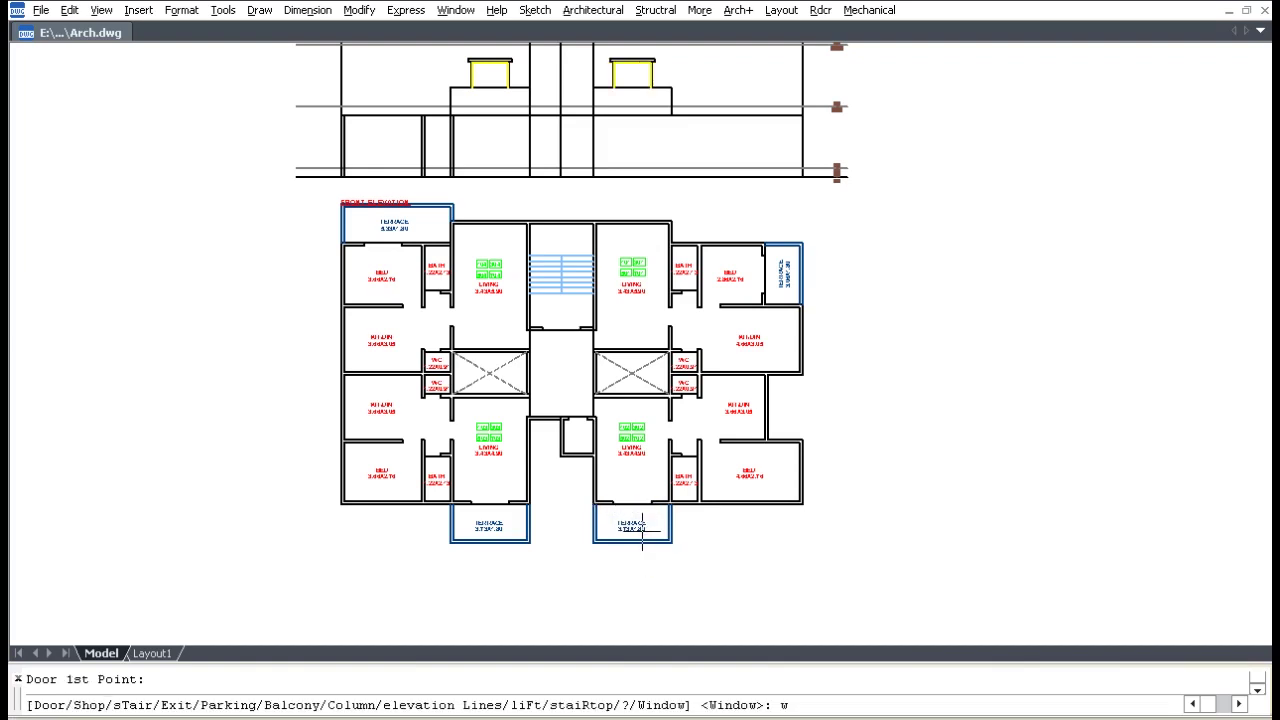
# - Add windows on floor 1 of the elevation along the front walls of the lower-left and lower-right bedrooms, and end the Elevation command
pyautogui.press('Return')
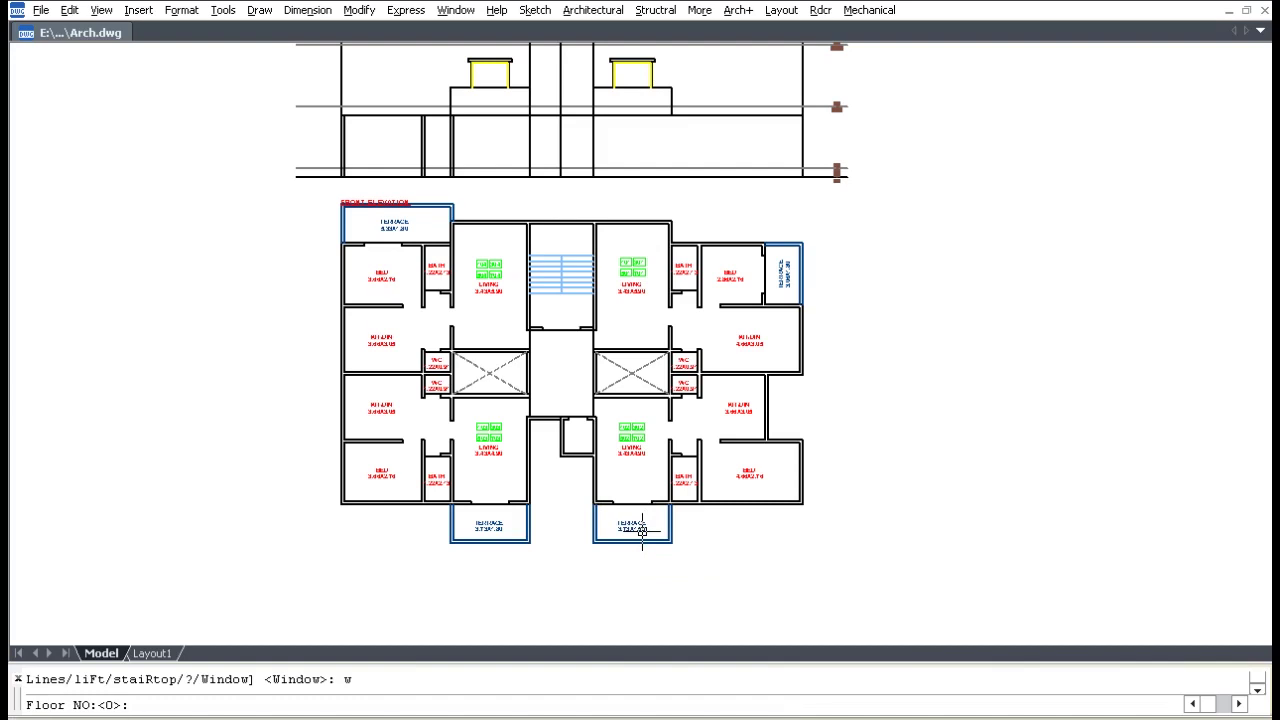
pyautogui.press('Return')
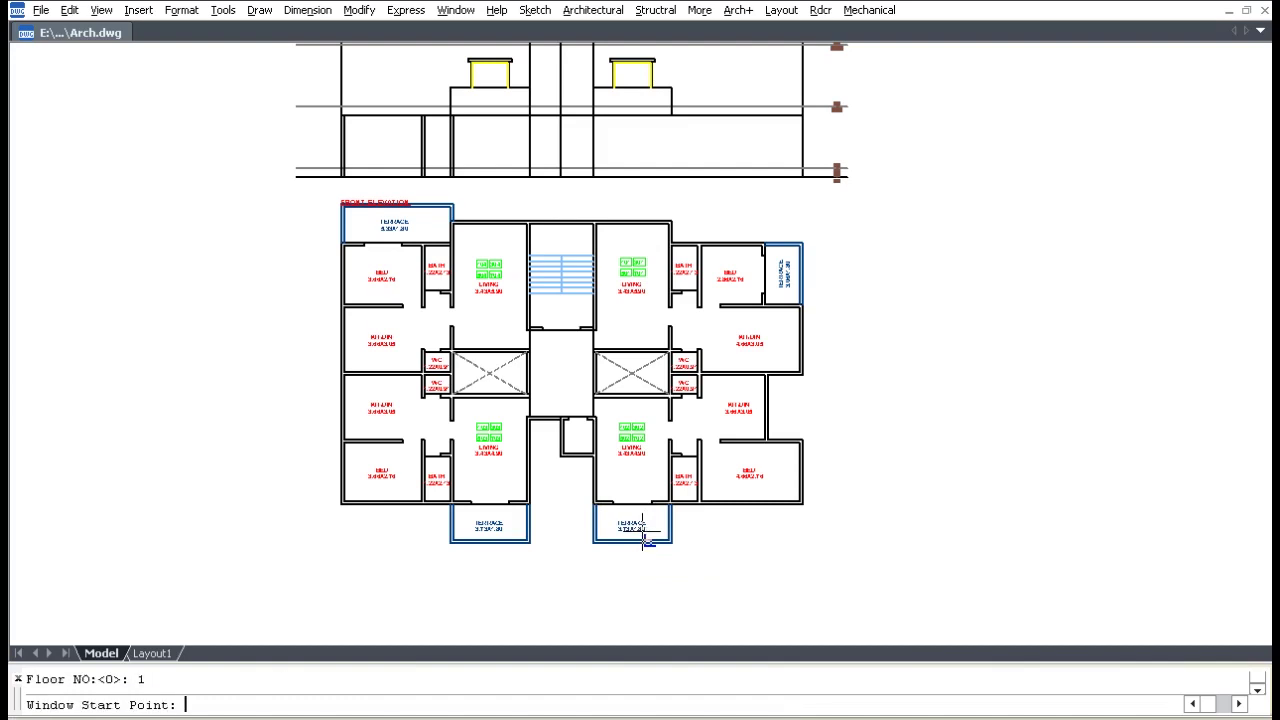
pyautogui.click(379, 507)
pyautogui.click(391, 507)
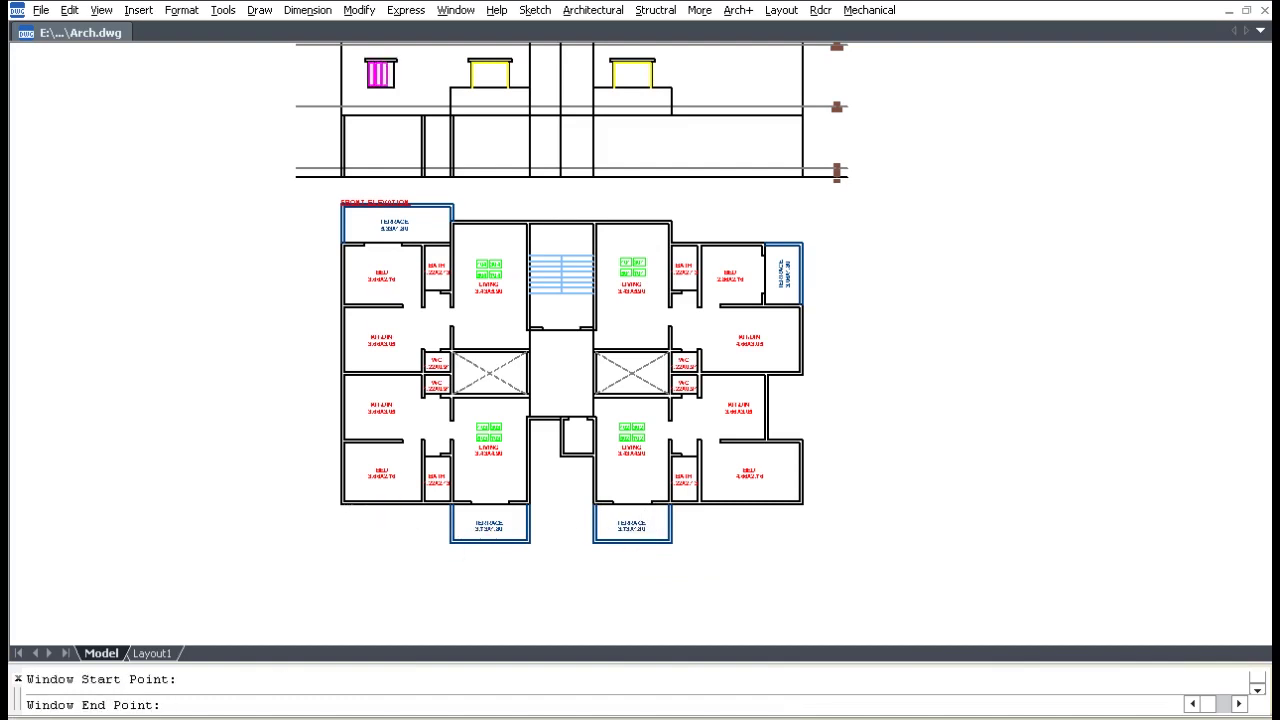
pyautogui.click(724, 506)
pyautogui.click(762, 507)
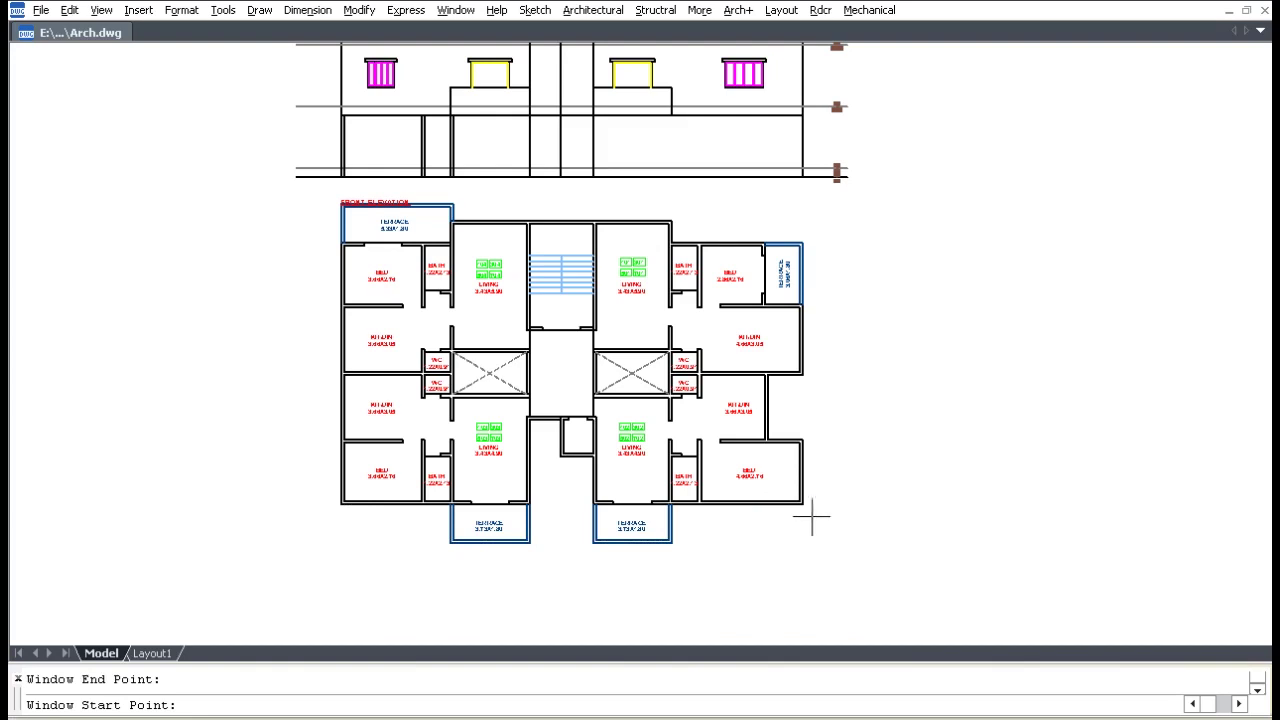
pyautogui.press('Escape')
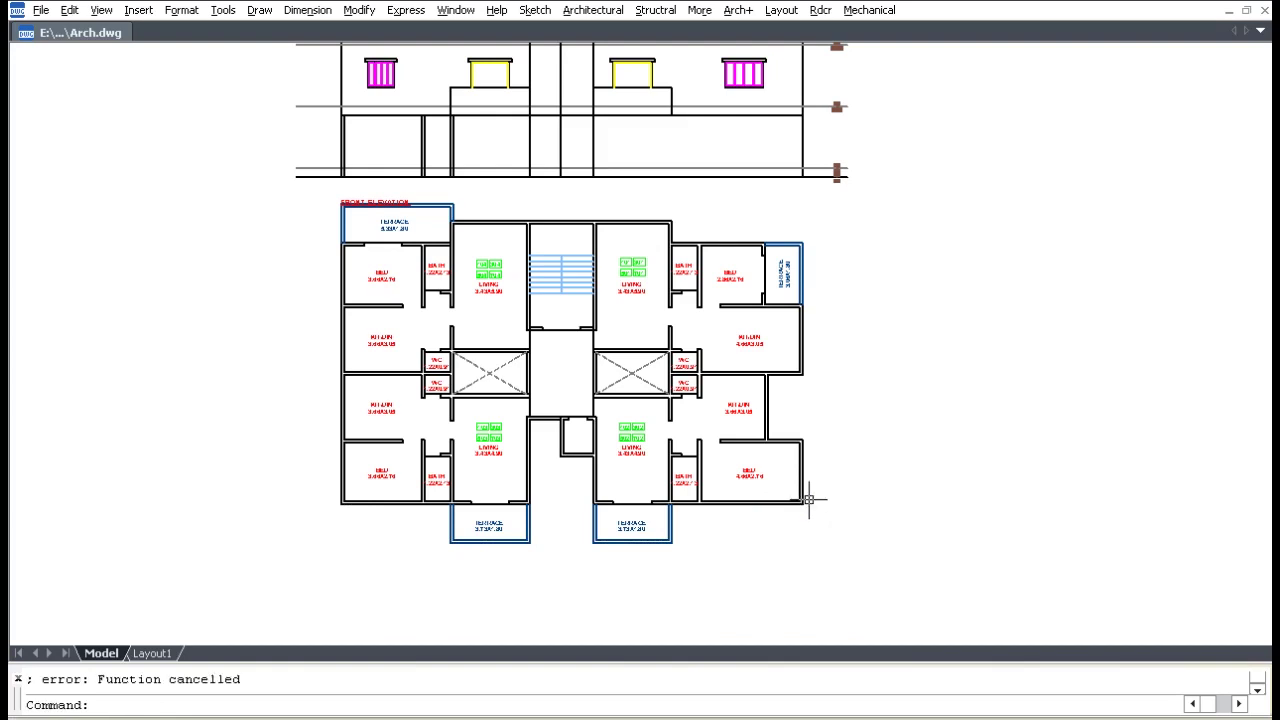
# - Array the floor 1 windows, doors, balconies and slab line vertically with Known Equal Parts (VR), using 4 and one floor-level spacing
pyautogui.write('p')
pyautogui.press('Return')
pyautogui.moveTo(560, 300)
pyautogui.mouseDown()
pyautogui.moveTo(553, 620)
pyautogui.moveTo(553, 603)
pyautogui.mouseUp()
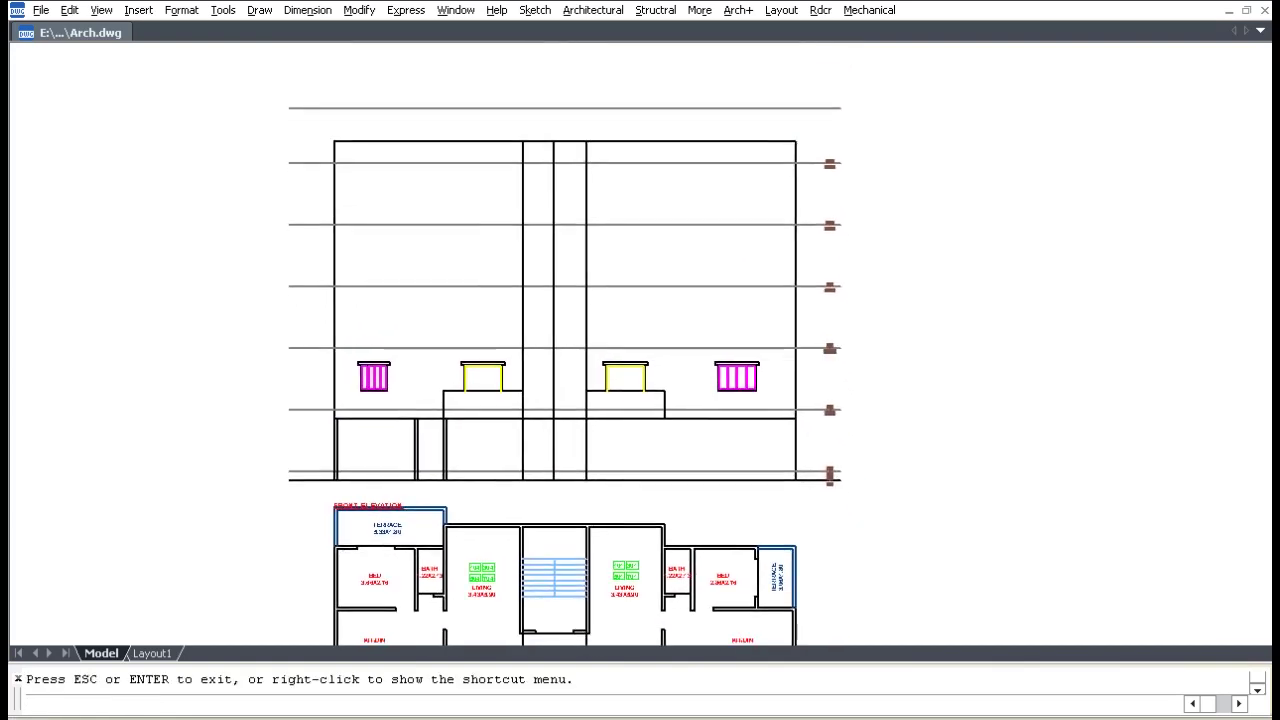
pyautogui.press('Escape')
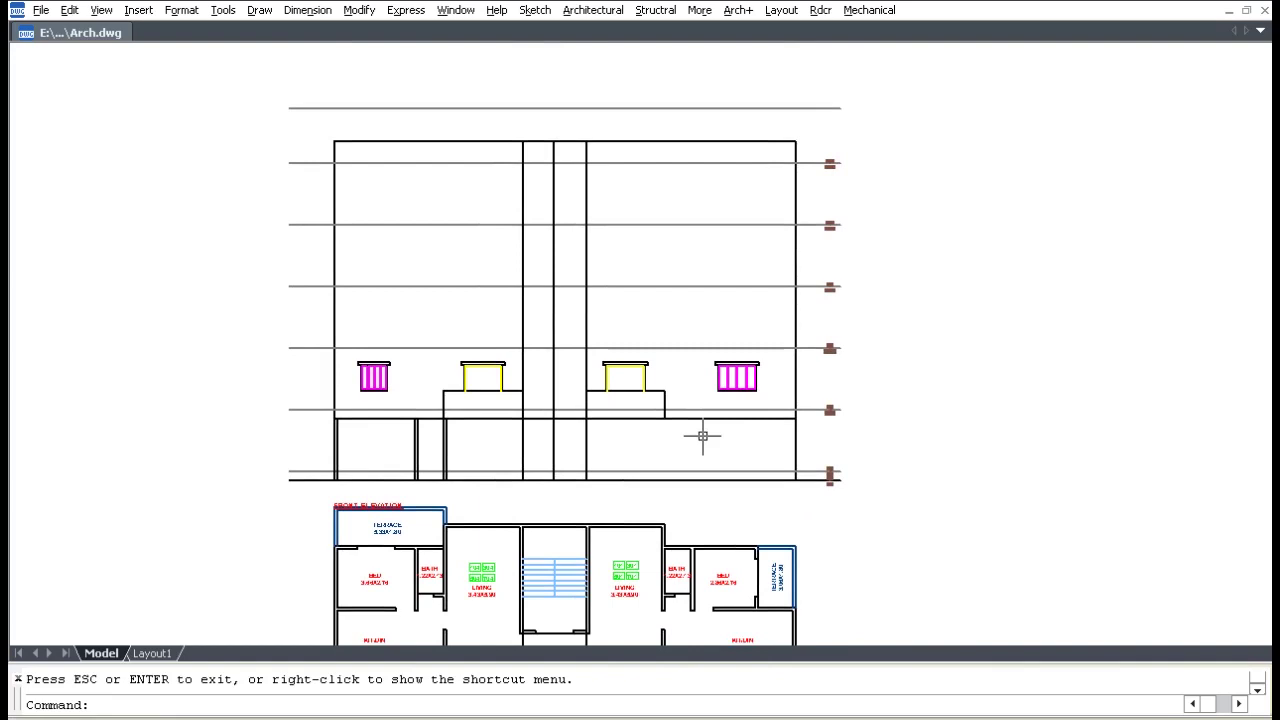
pyautogui.press('F8')
pyautogui.scroll(2, 690, 400)
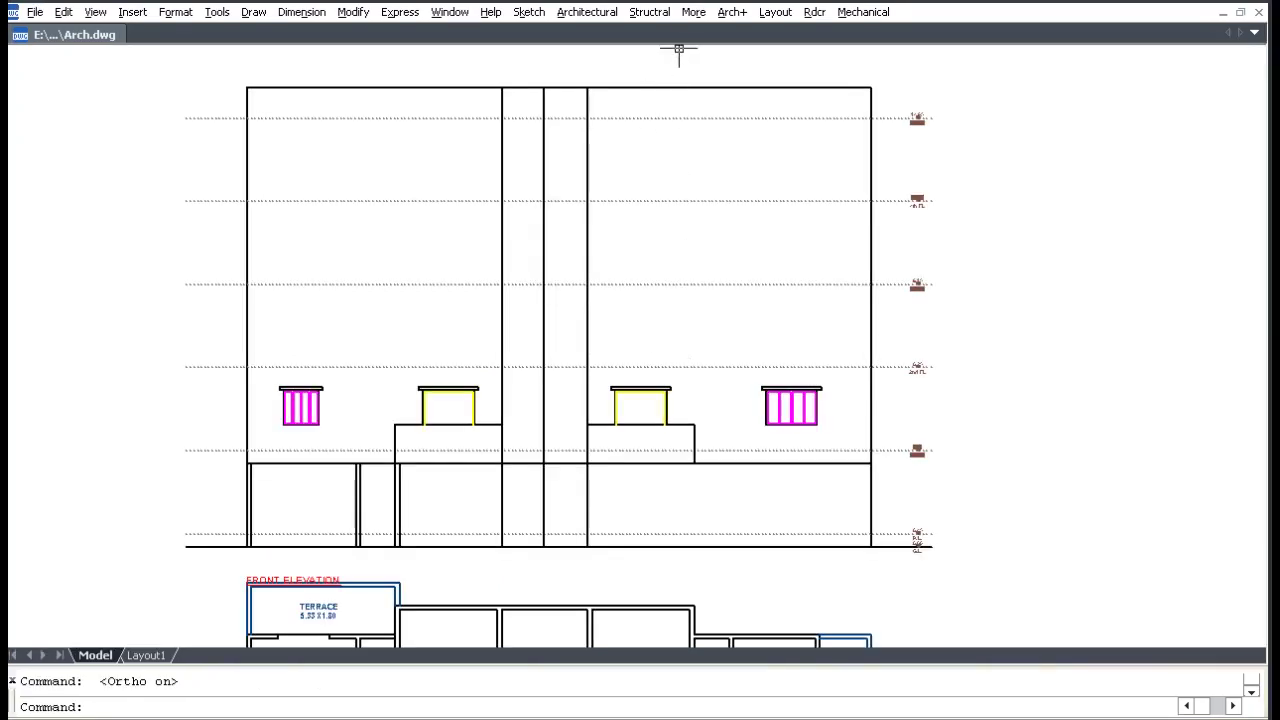
pyautogui.click(699, 10)
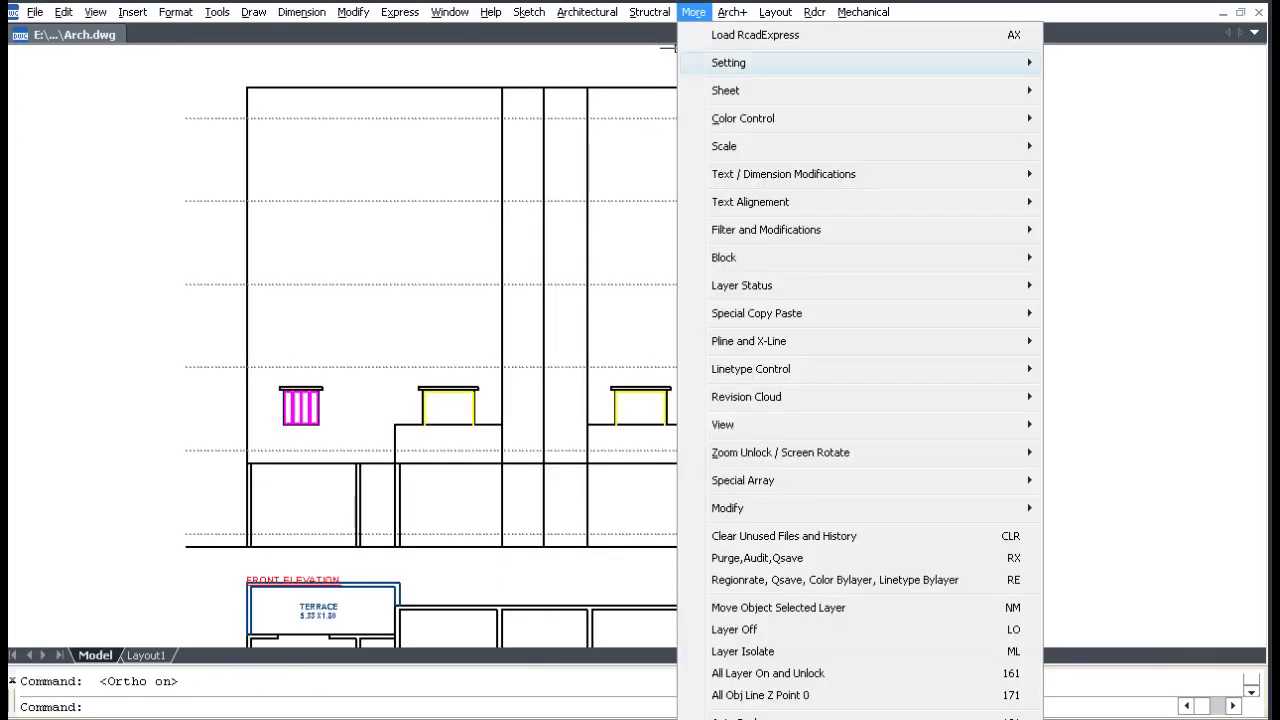
pyautogui.moveTo(760, 508)
pyautogui.moveTo(750, 480)
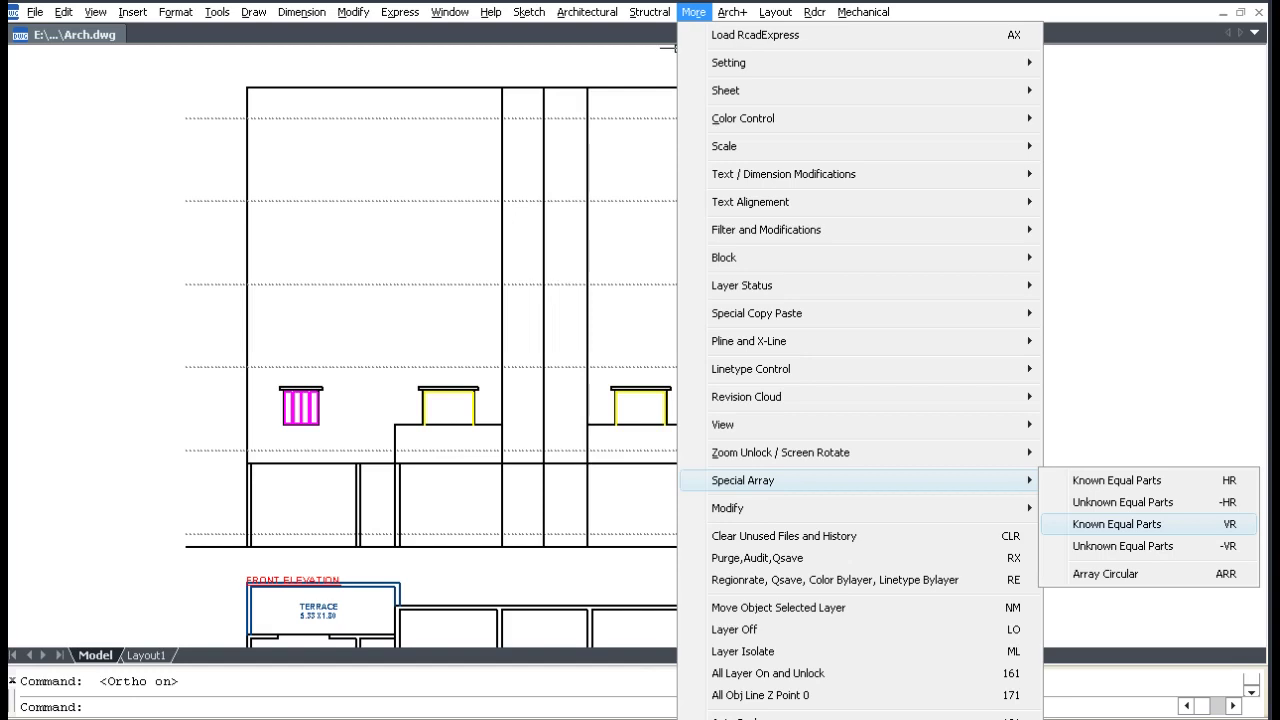
pyautogui.click(1117, 524)
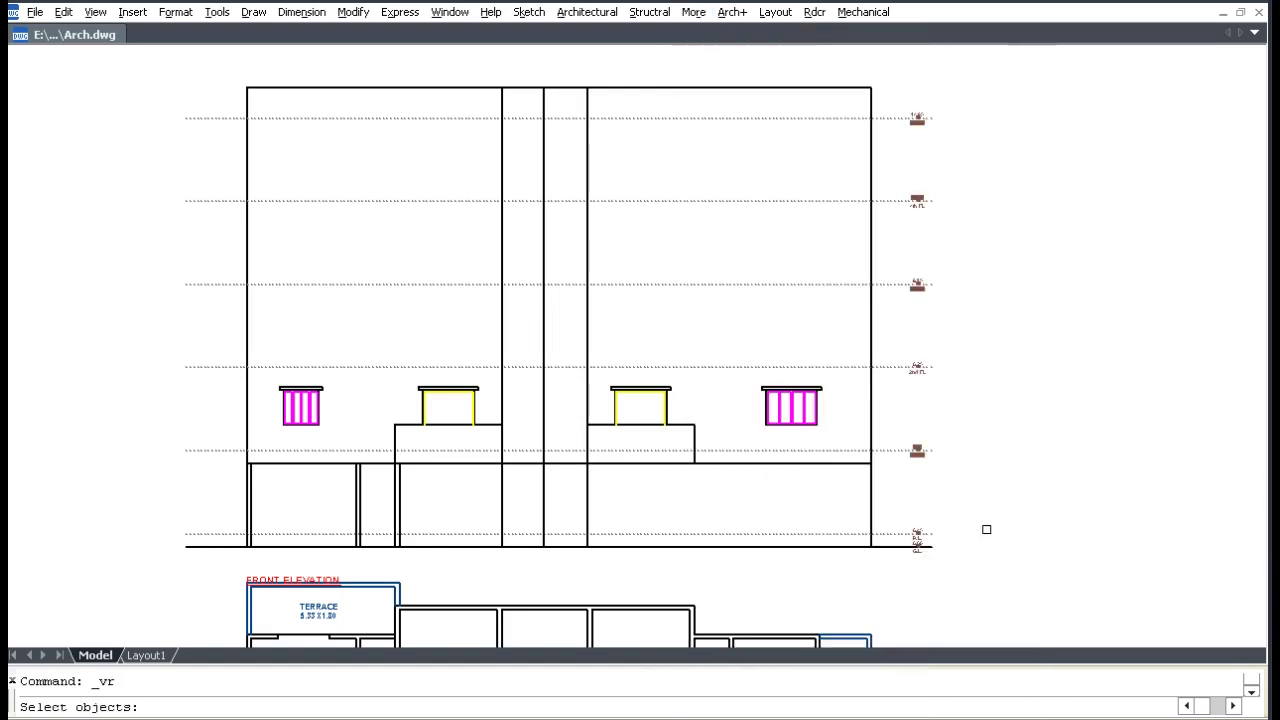
pyautogui.click(220, 333)
pyautogui.click(822, 488)
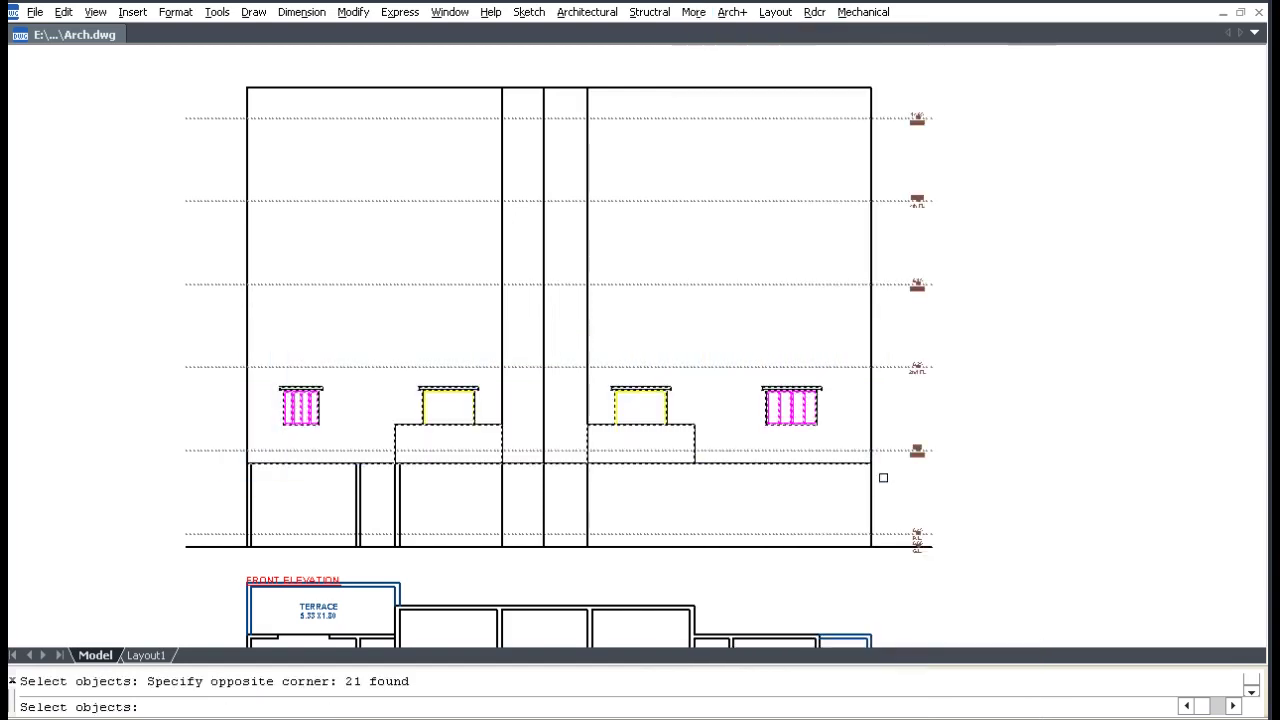
pyautogui.press('Return')
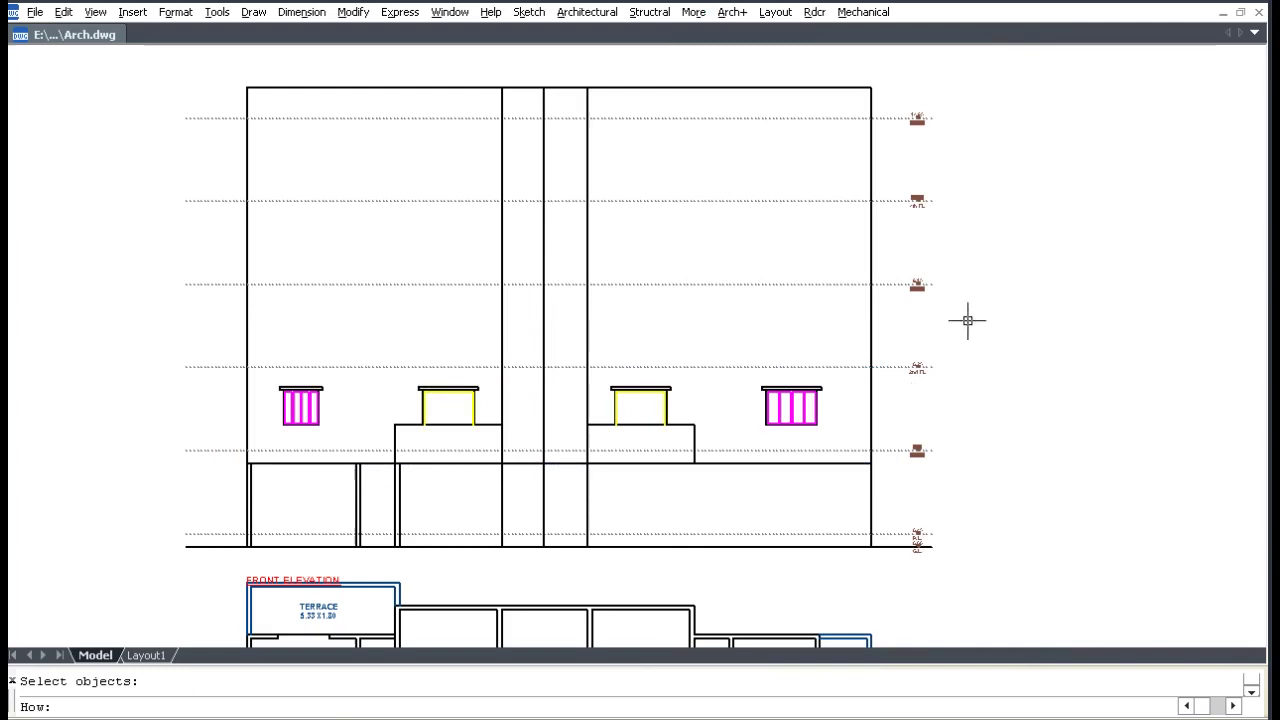
pyautogui.press('Return')
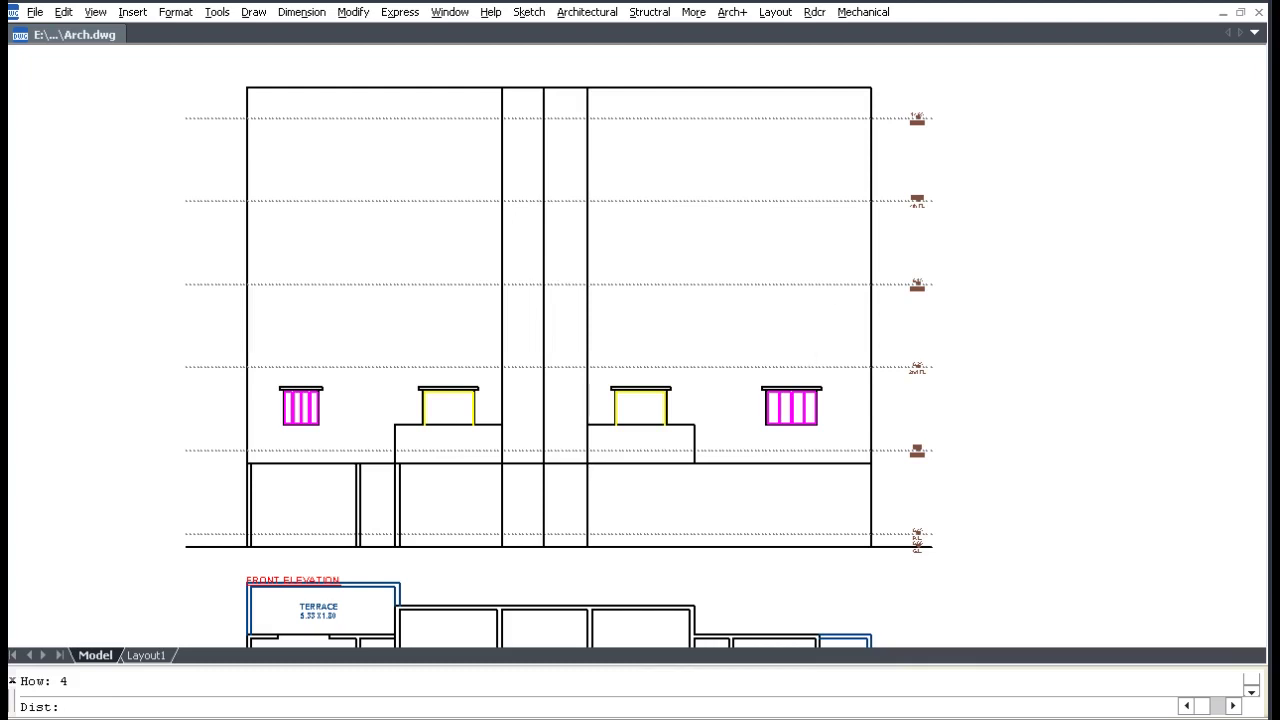
pyautogui.click(818, 366)
pyautogui.click(818, 283)
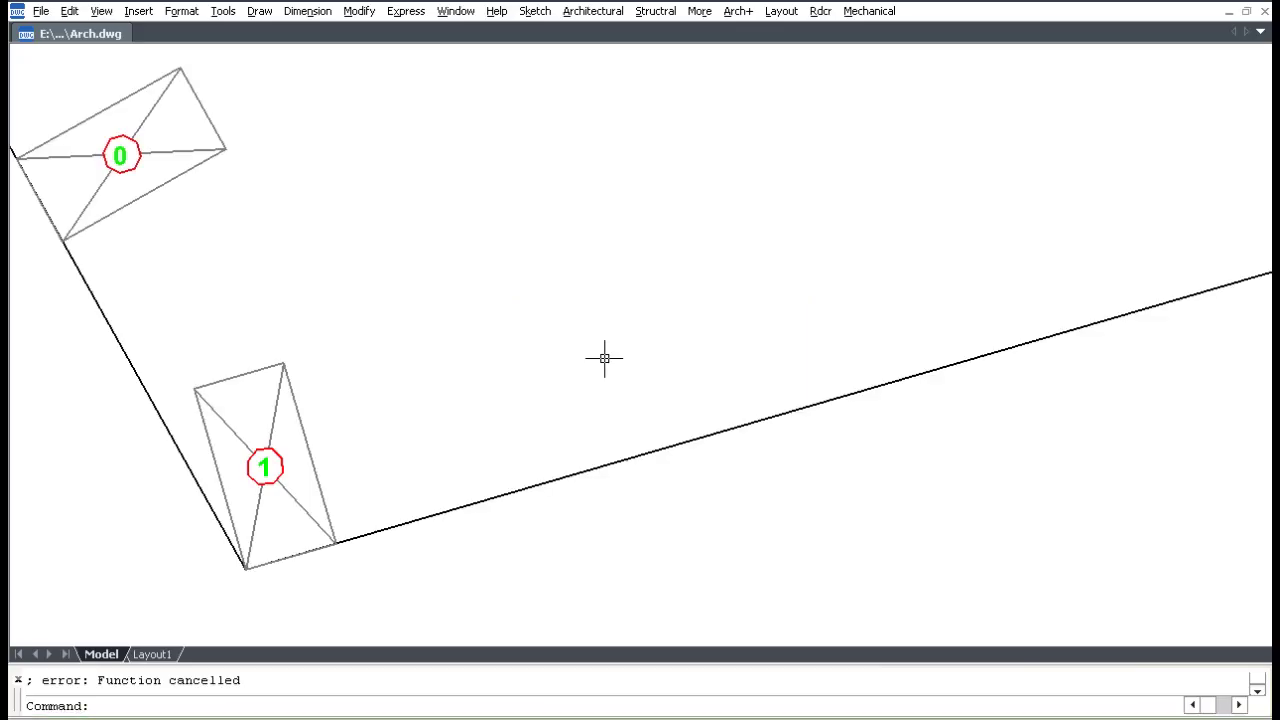
# - Array parking bay 1 automatically with the Parking command, using 6 bays along the plot's lower boundary from the corner
pyautogui.click(593, 11)
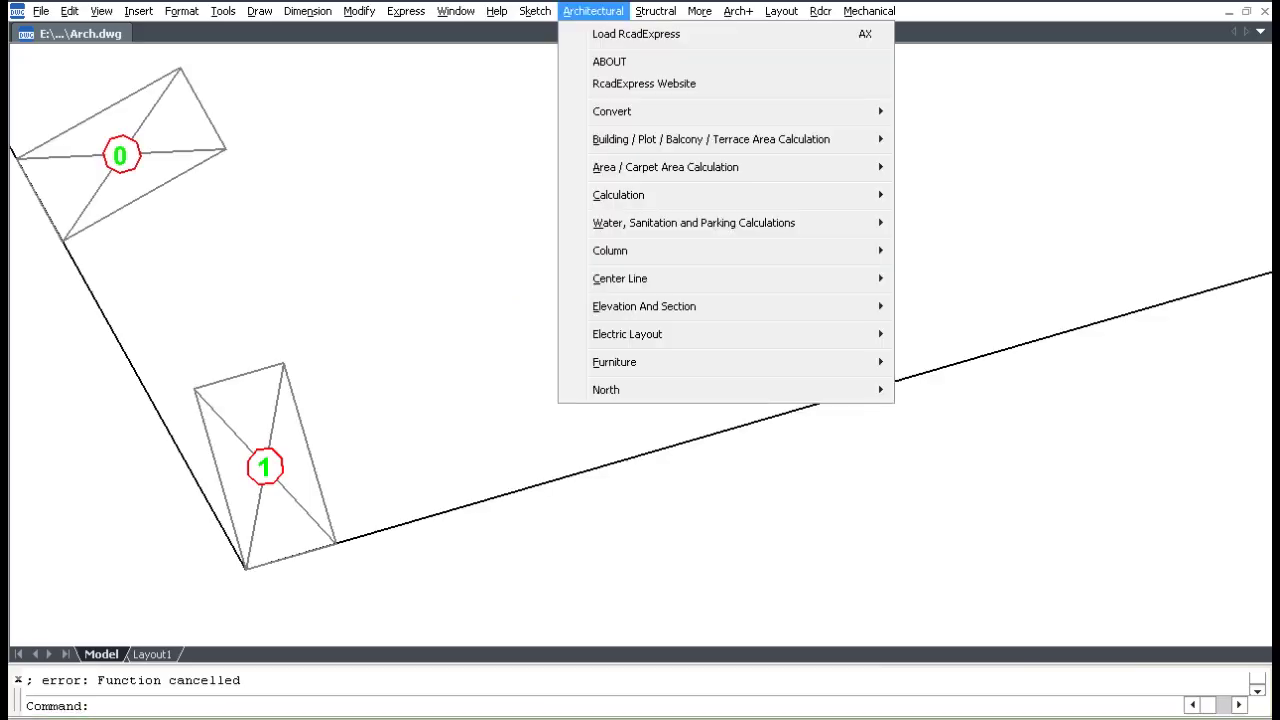
pyautogui.moveTo(693, 222)
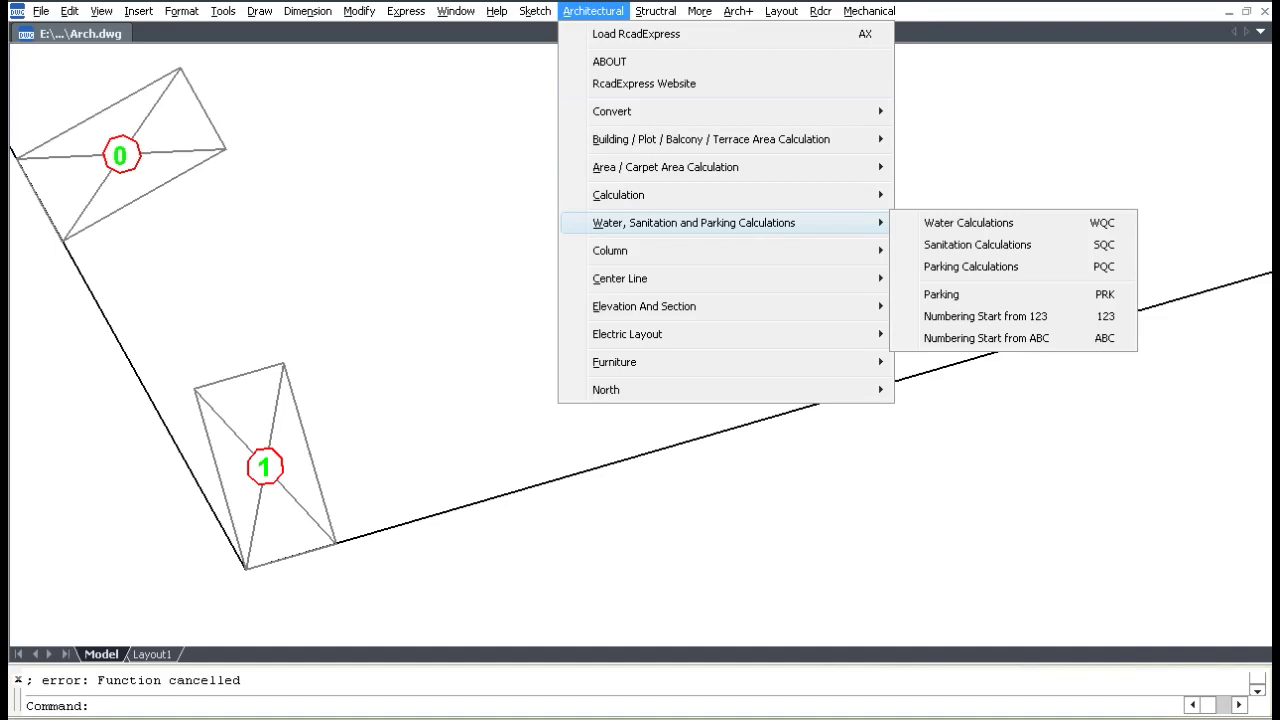
pyautogui.click(941, 294)
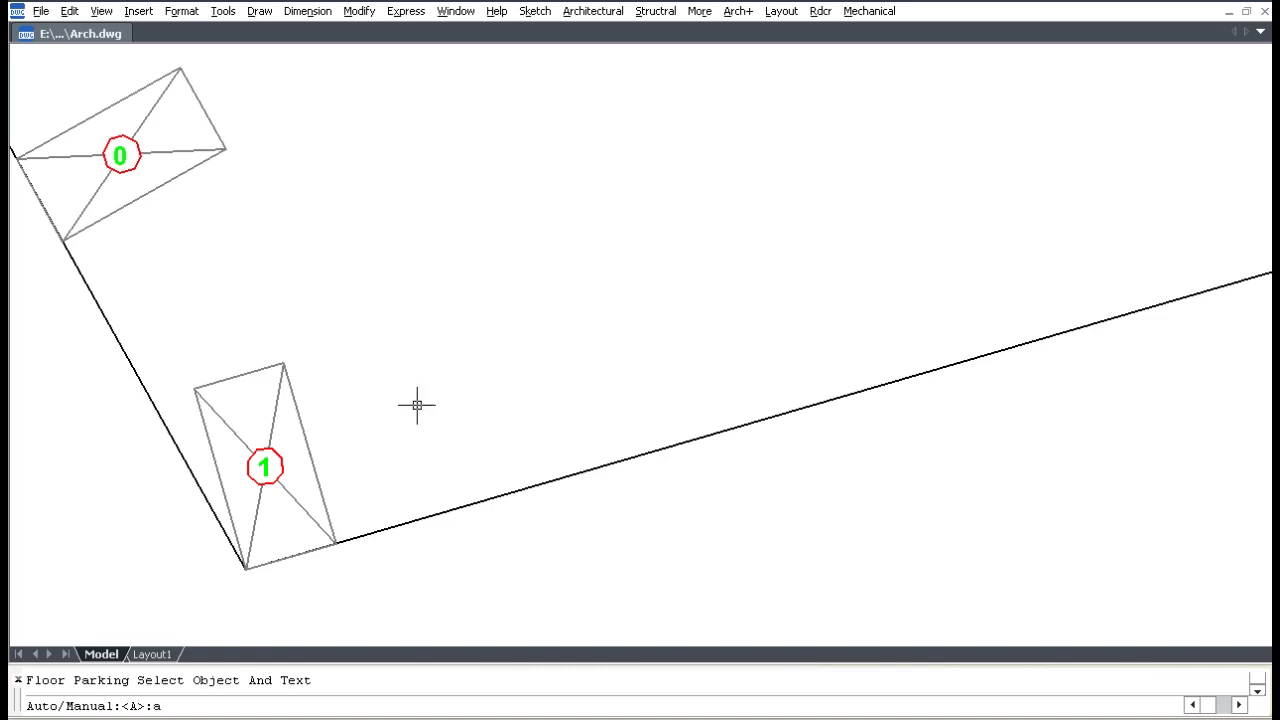
pyautogui.write('a')
pyautogui.press('Return')
pyautogui.click(367, 392)
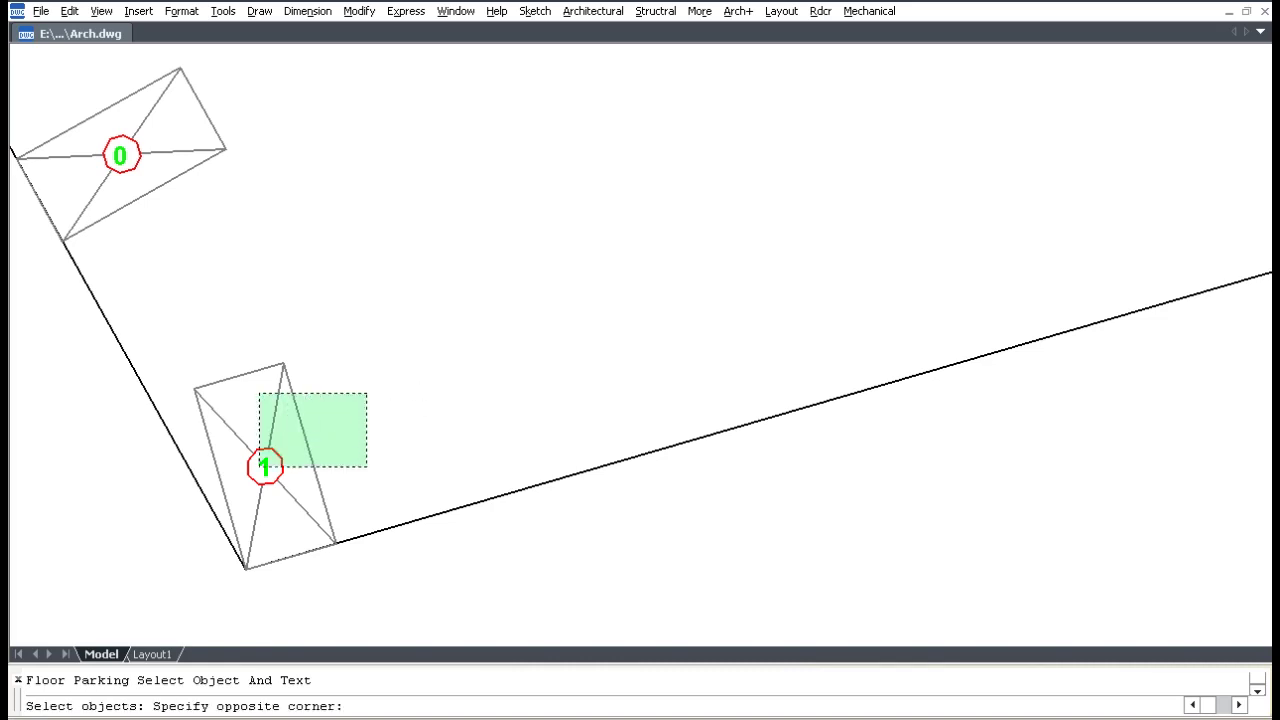
pyautogui.click(239, 485)
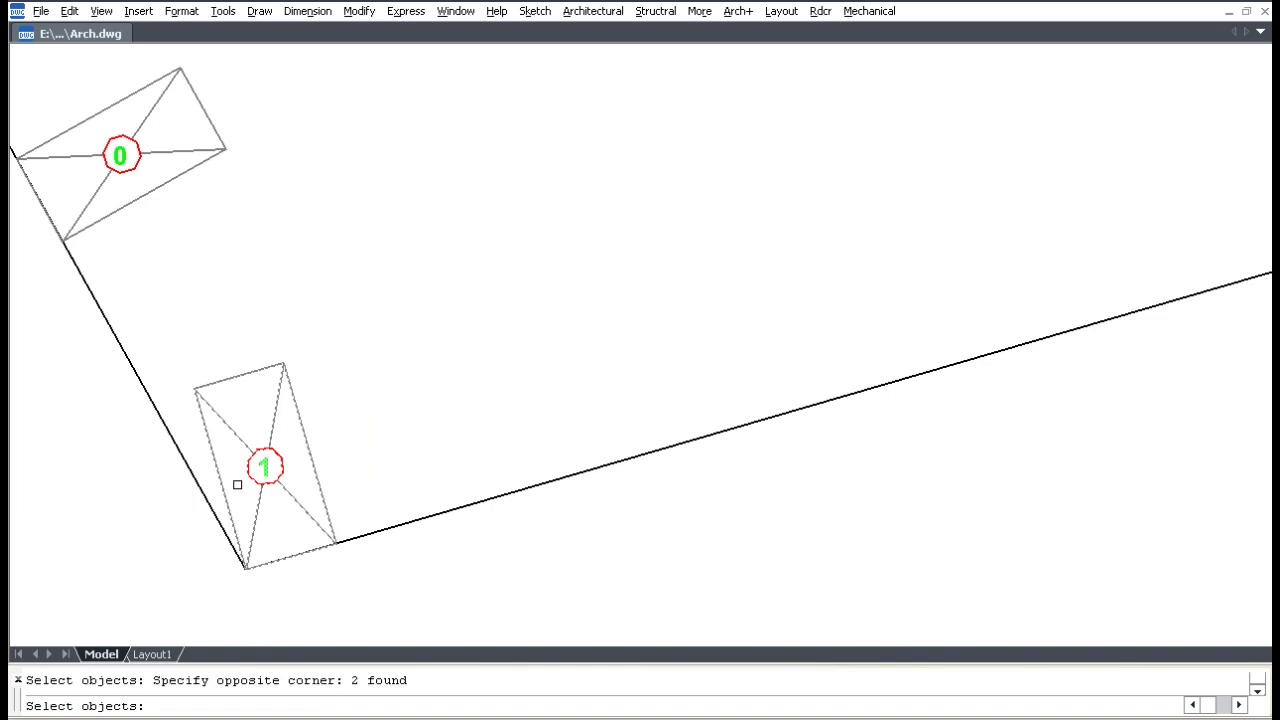
pyautogui.press('Return')
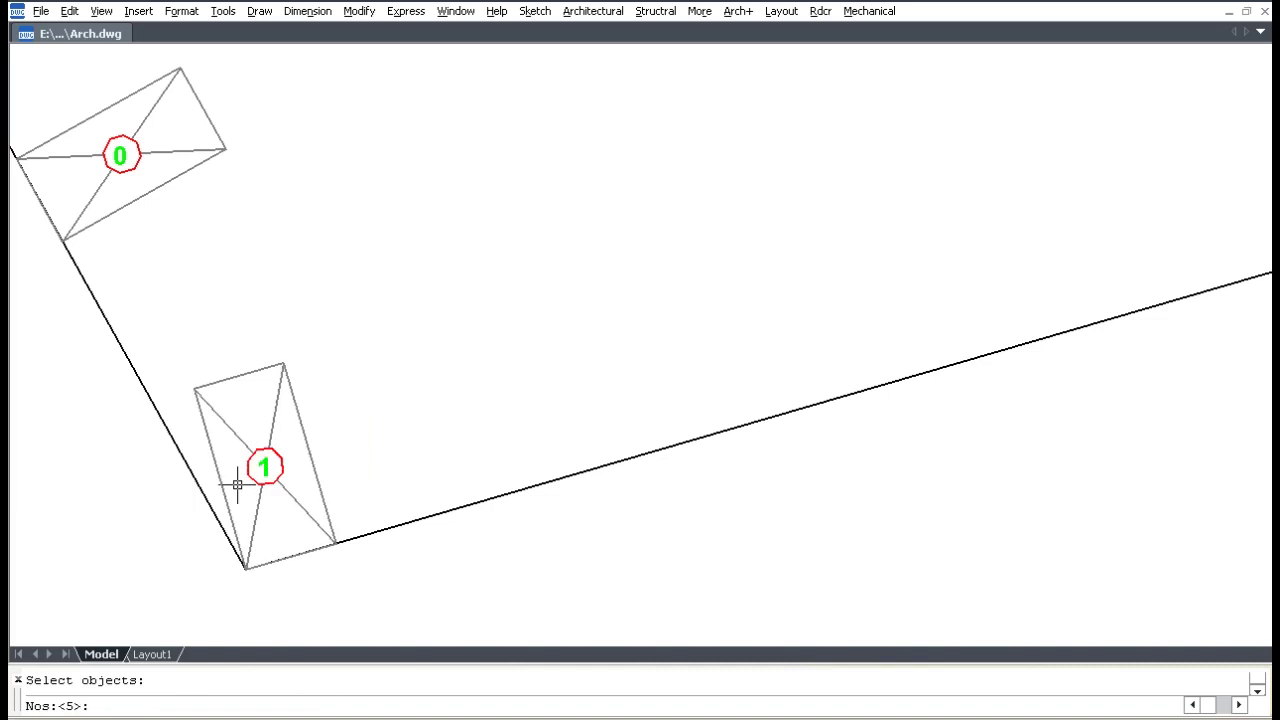
pyautogui.press('Return')
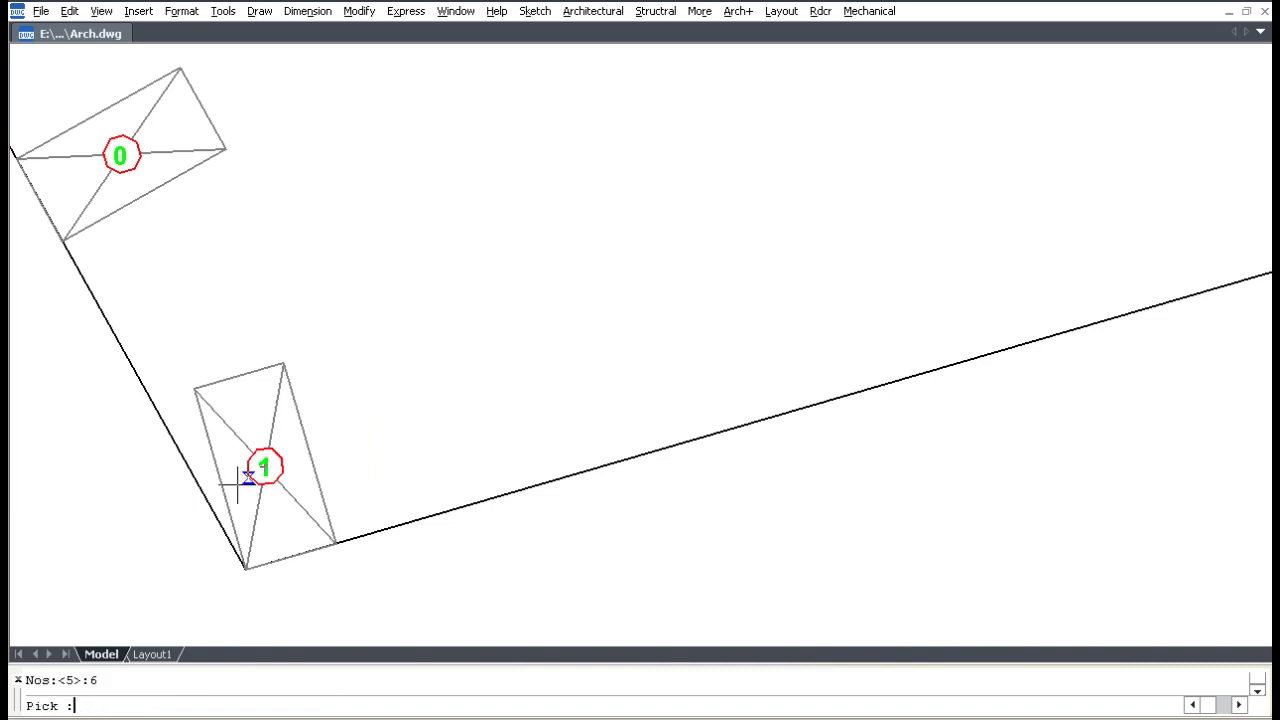
pyautogui.click(245, 570)
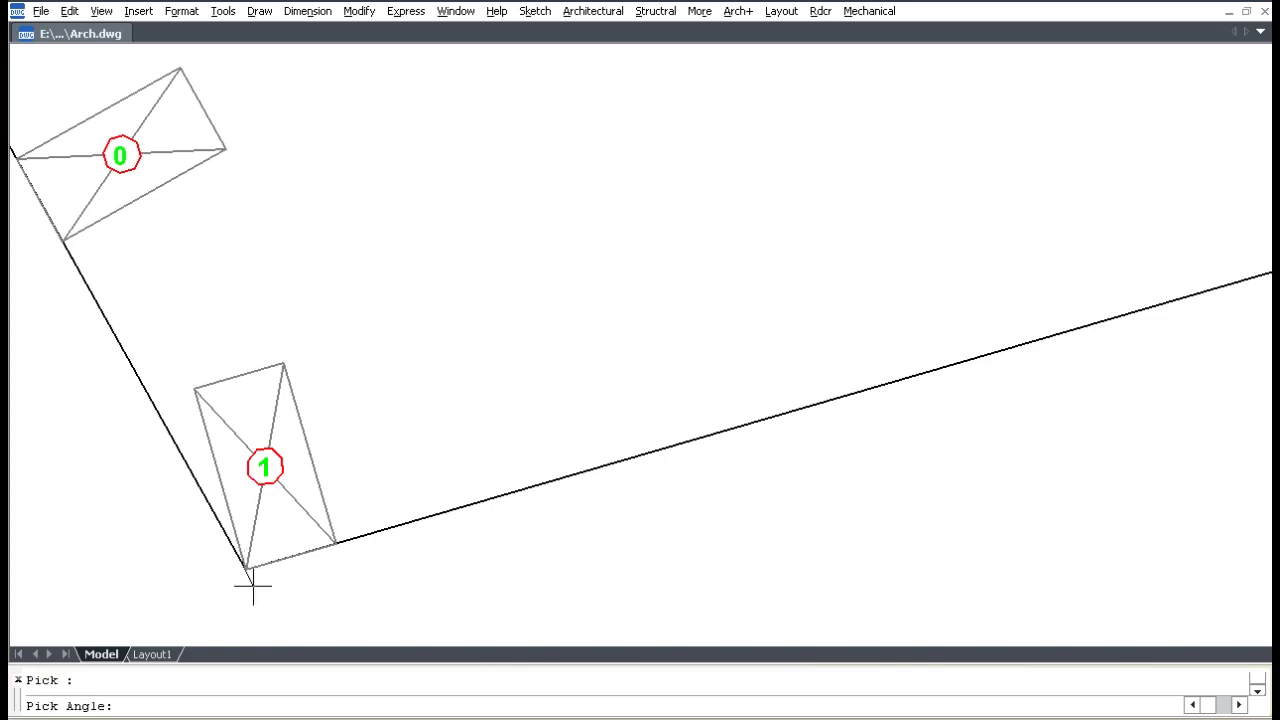
pyautogui.click(335, 544)
# - Copy parking bay 6 manually with the Parking command, placing consecutively numbered bays side by side in the open area above the boundary
pyautogui.press('Return')
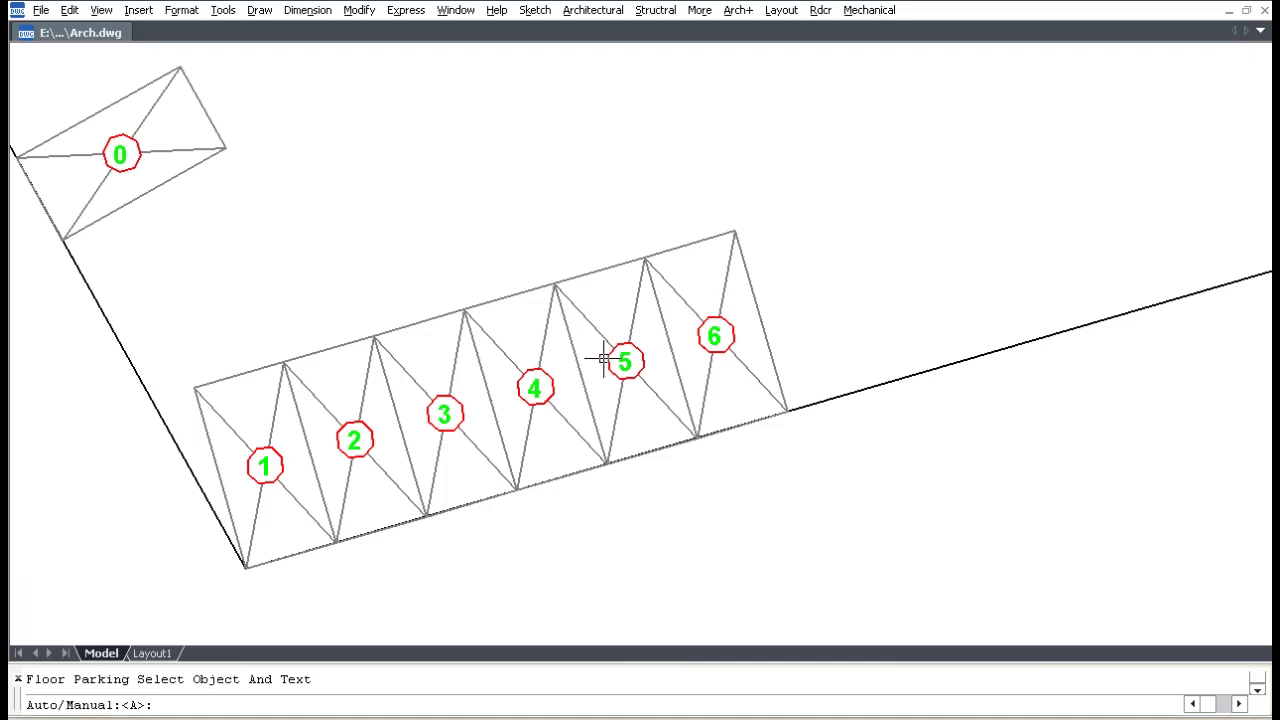
pyautogui.write('m')
pyautogui.press('Return')
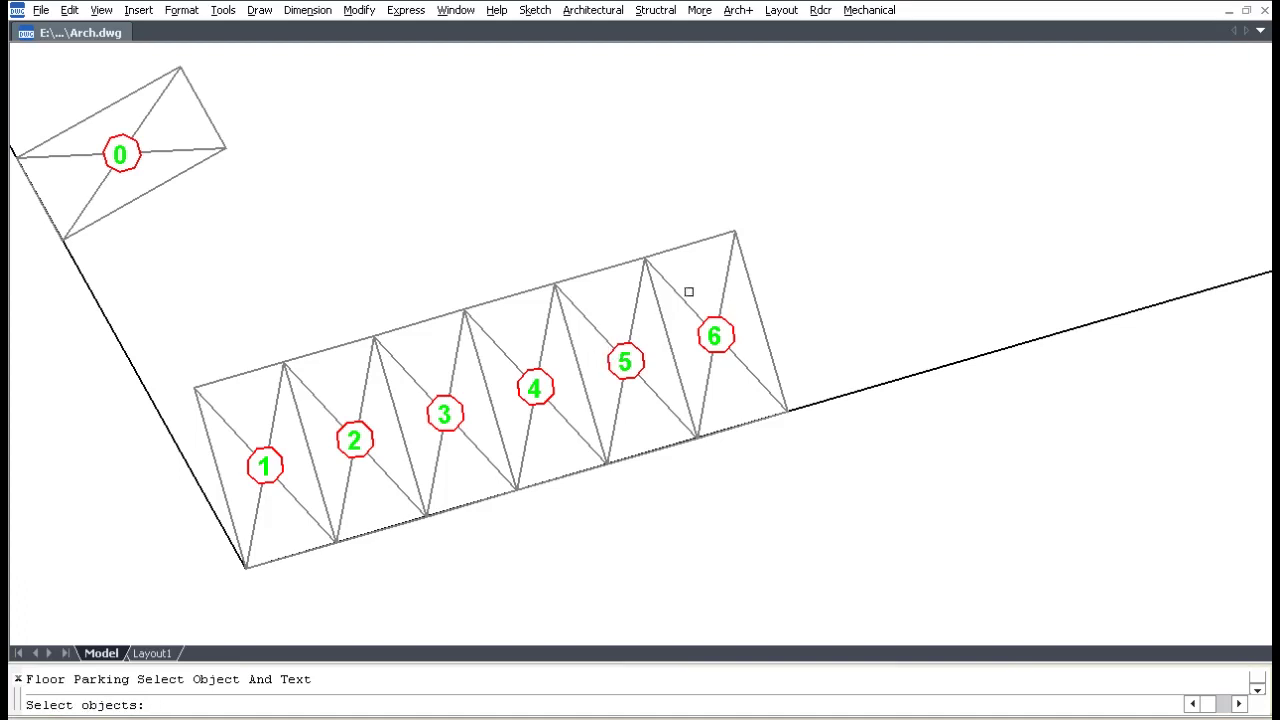
pyautogui.click(783, 248)
pyautogui.click(697, 359)
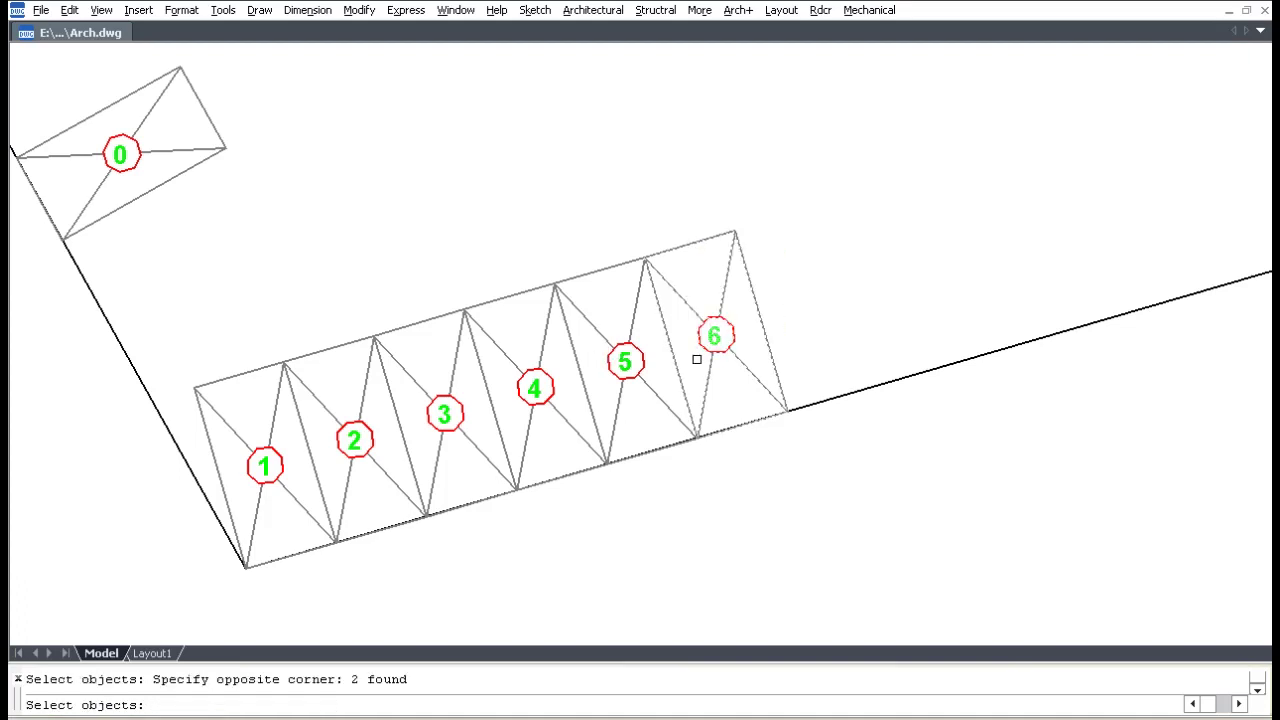
pyautogui.press('Return')
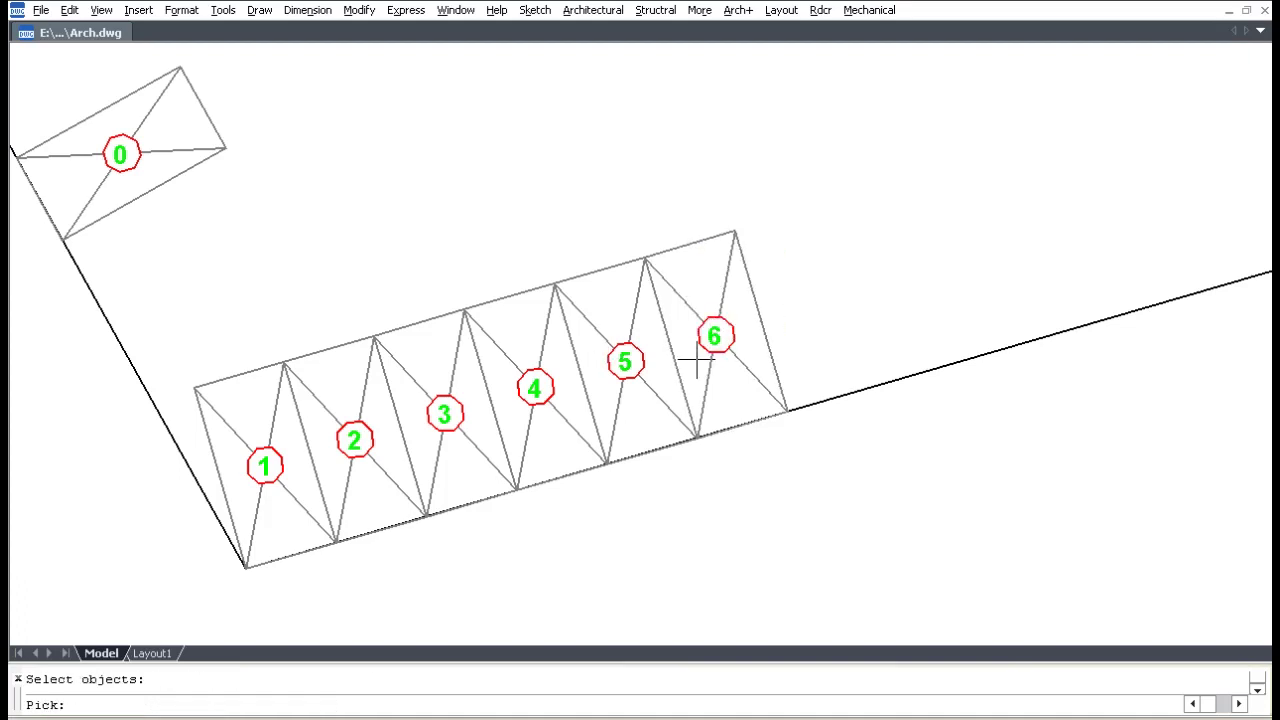
pyautogui.click(697, 440)
pyautogui.scroll(-3, 697, 440)
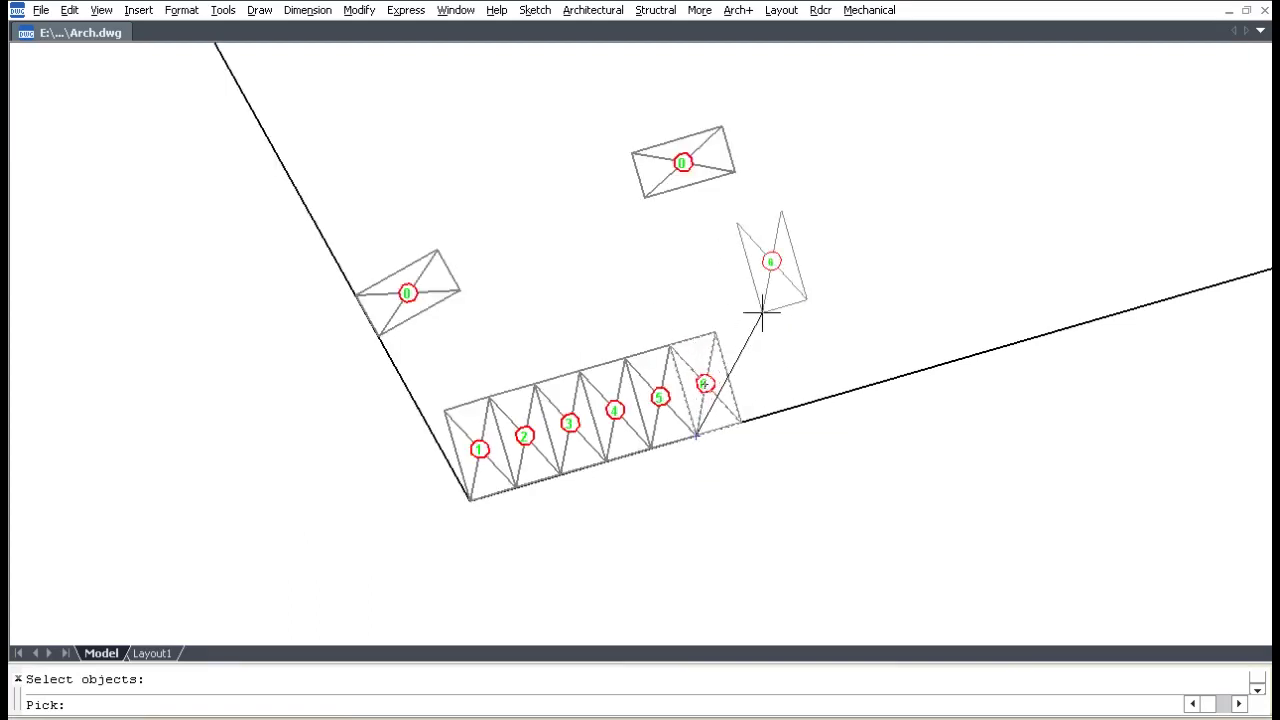
pyautogui.scroll(6, 783, 302)
pyautogui.scroll(-3, 800, 320)
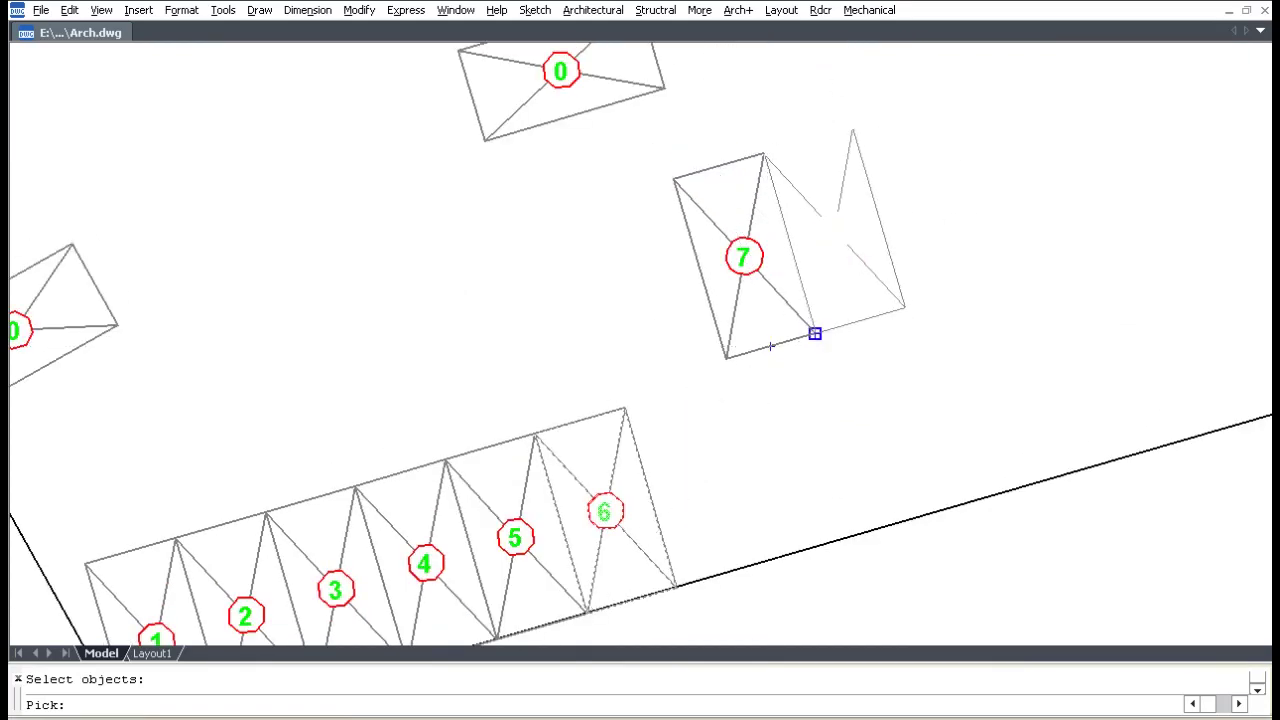
pyautogui.click(815, 334)
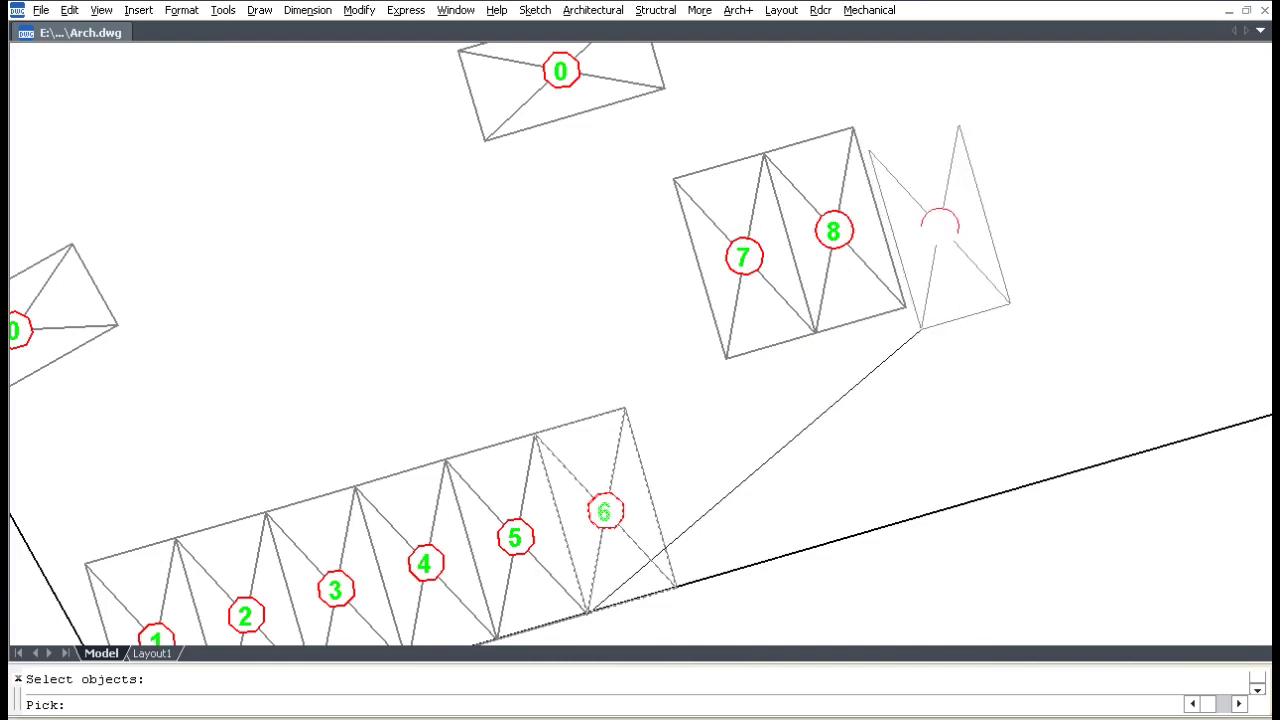
pyautogui.click(905, 308)
pyautogui.click(993, 279)
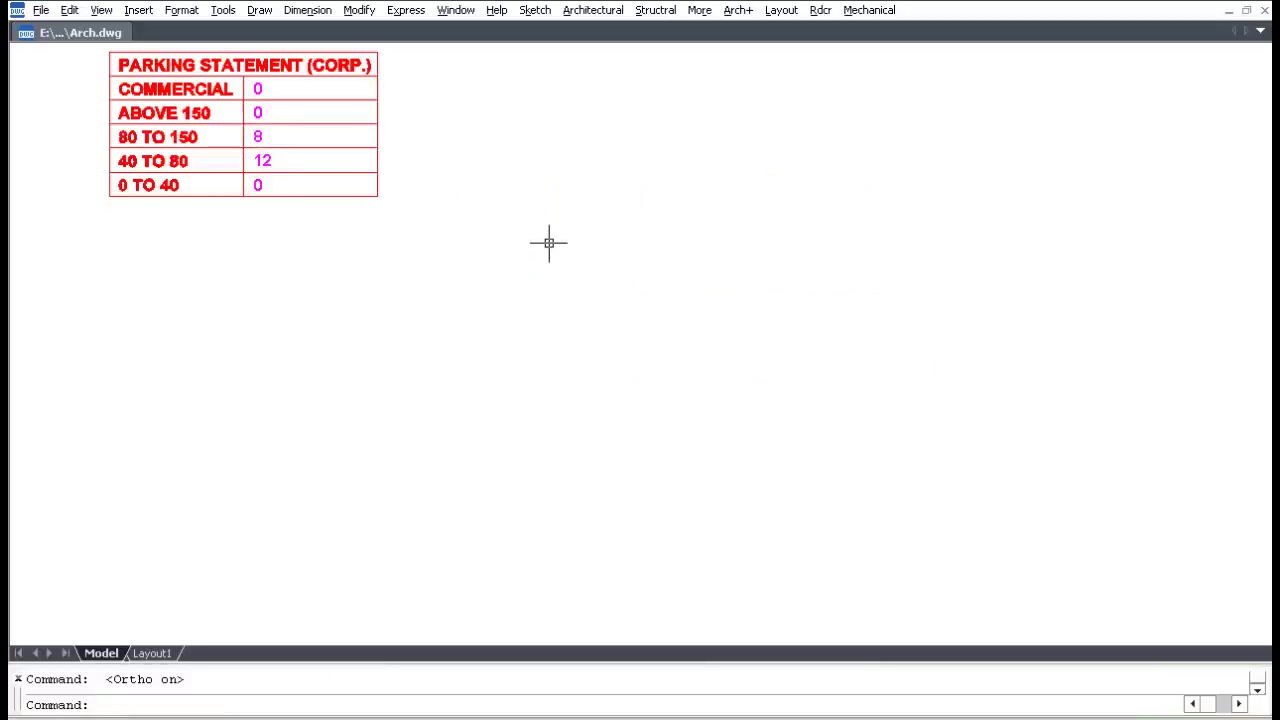
# - Generate Parking Calculations results from the Parking Statement (CORP.) table with text height .3, placed beside the table
pyautogui.click(593, 10)
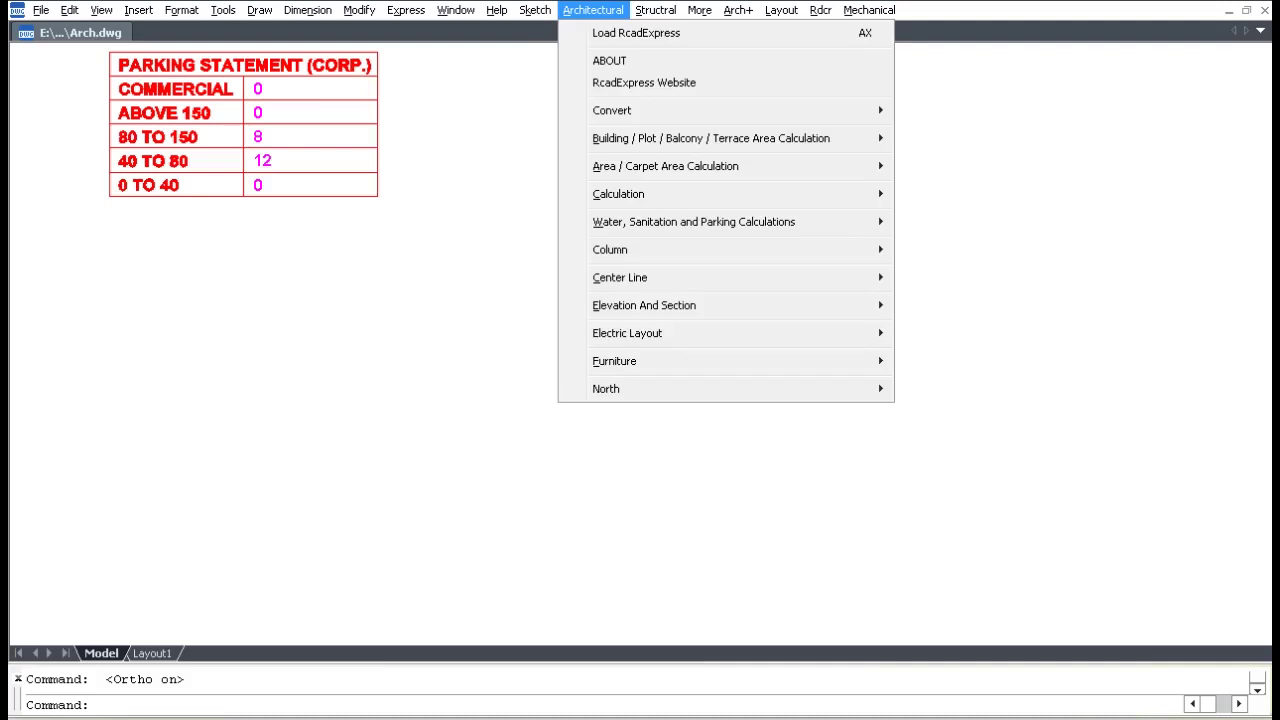
pyautogui.moveTo(700, 222)
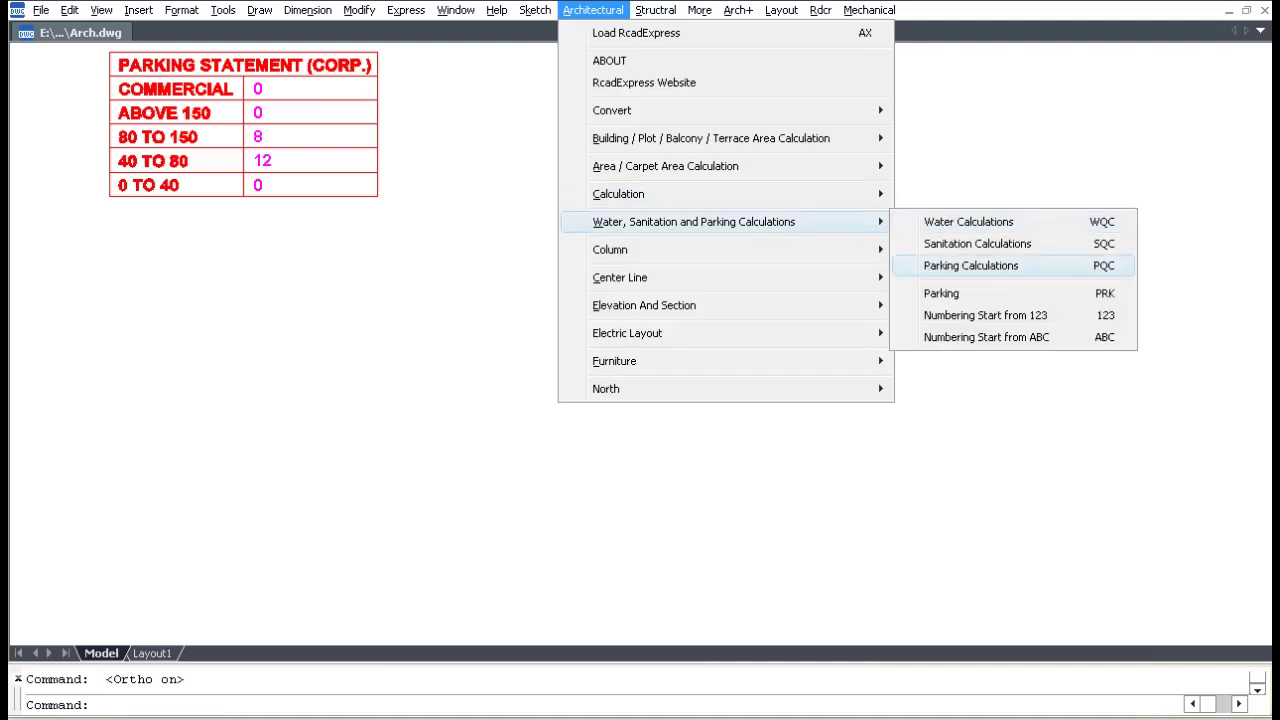
pyautogui.click(970, 265)
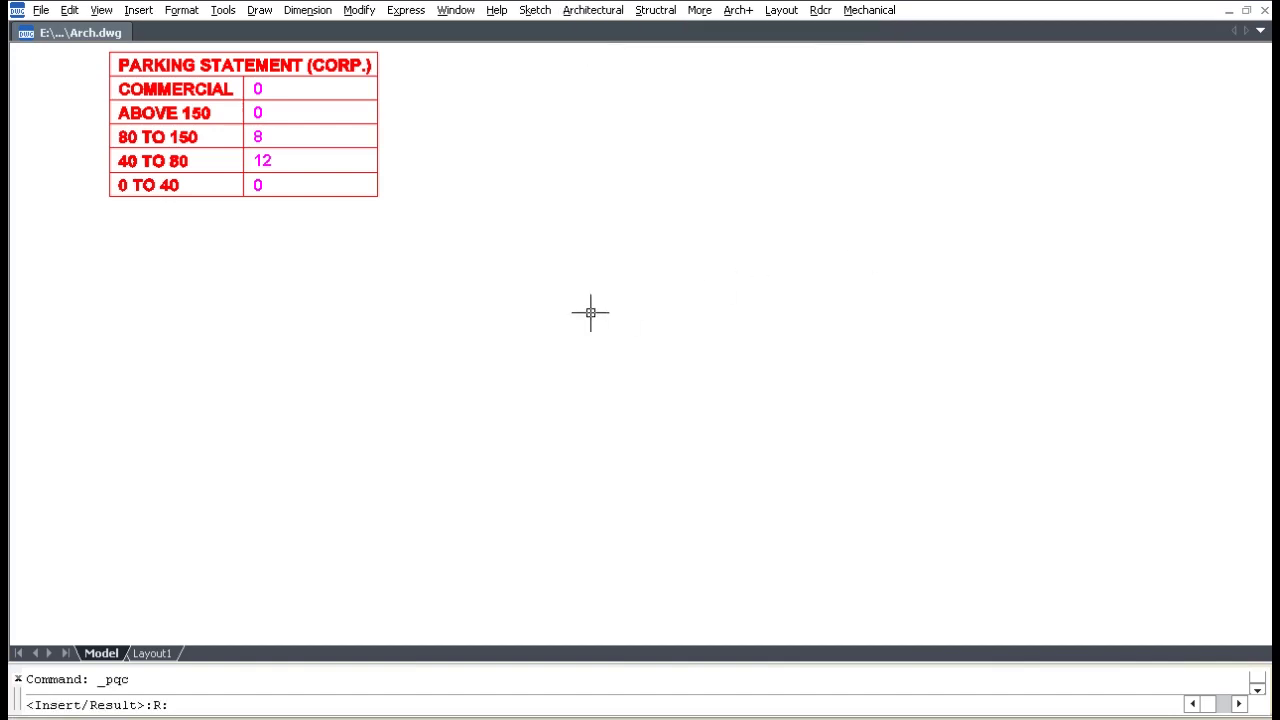
pyautogui.write('r')
pyautogui.press('Return')
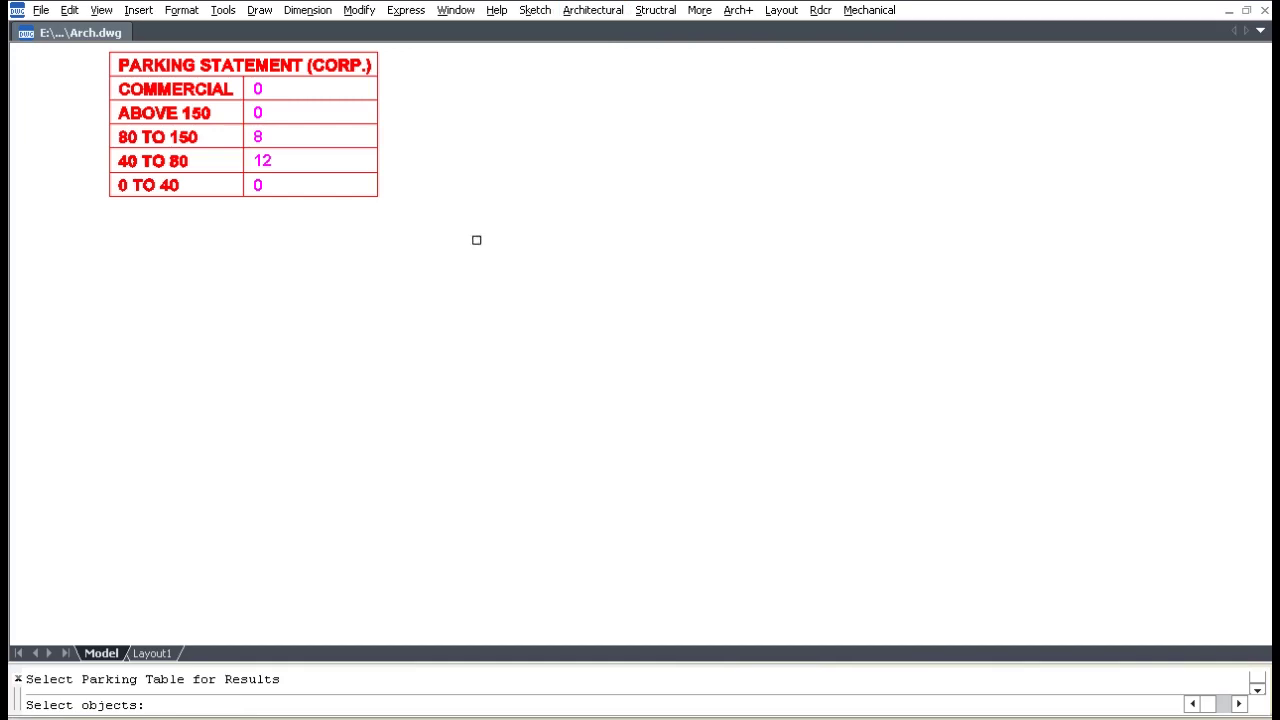
pyautogui.click(401, 120)
pyautogui.click(234, 211)
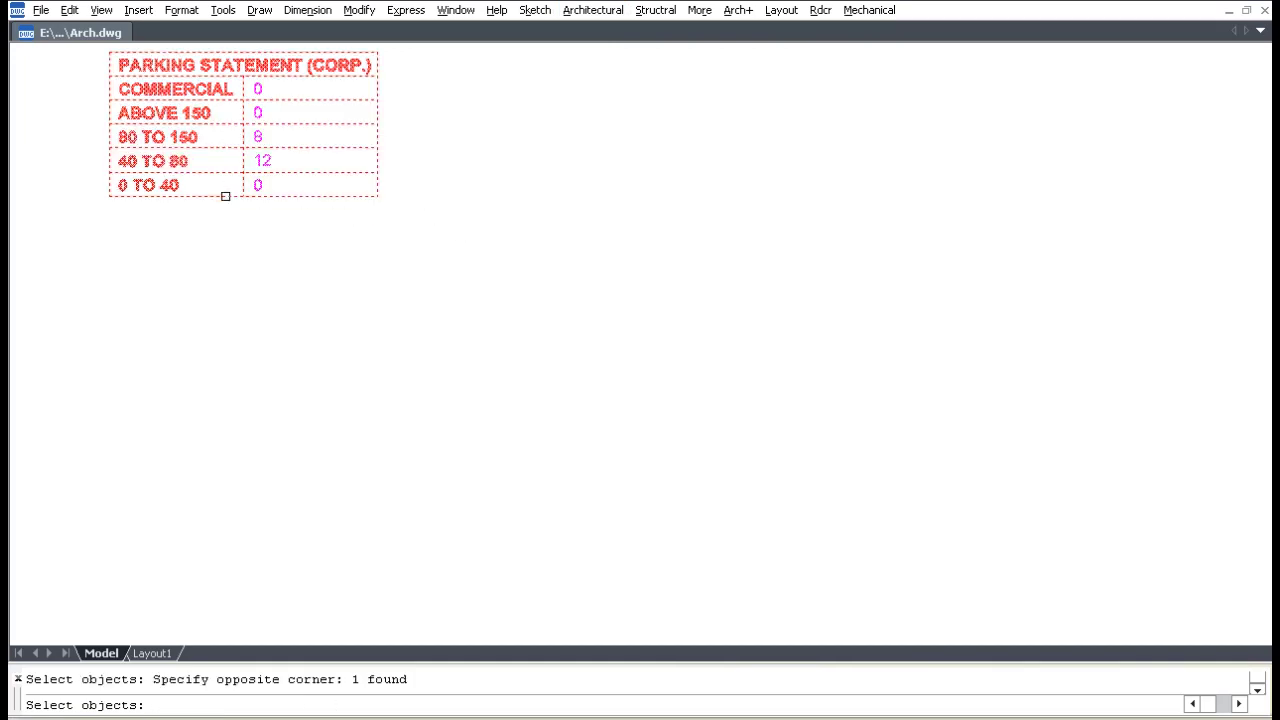
pyautogui.press('Return')
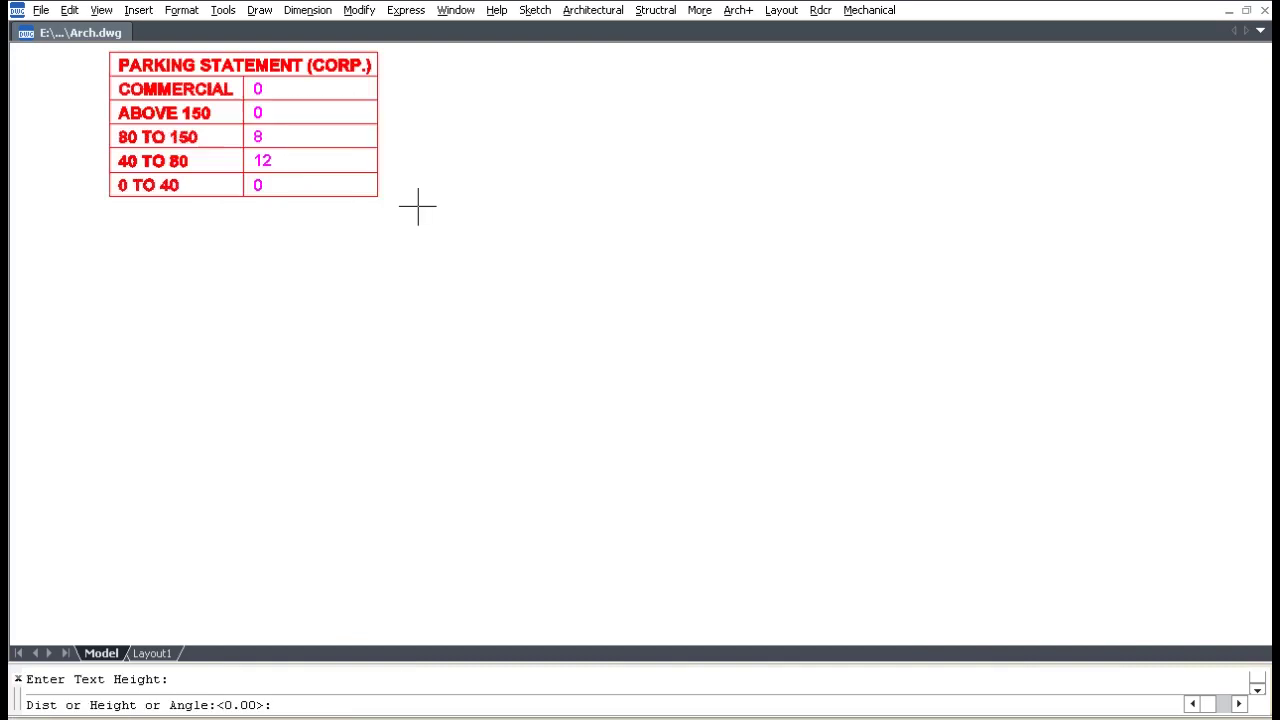
pyautogui.write('.3')
pyautogui.press('Return')
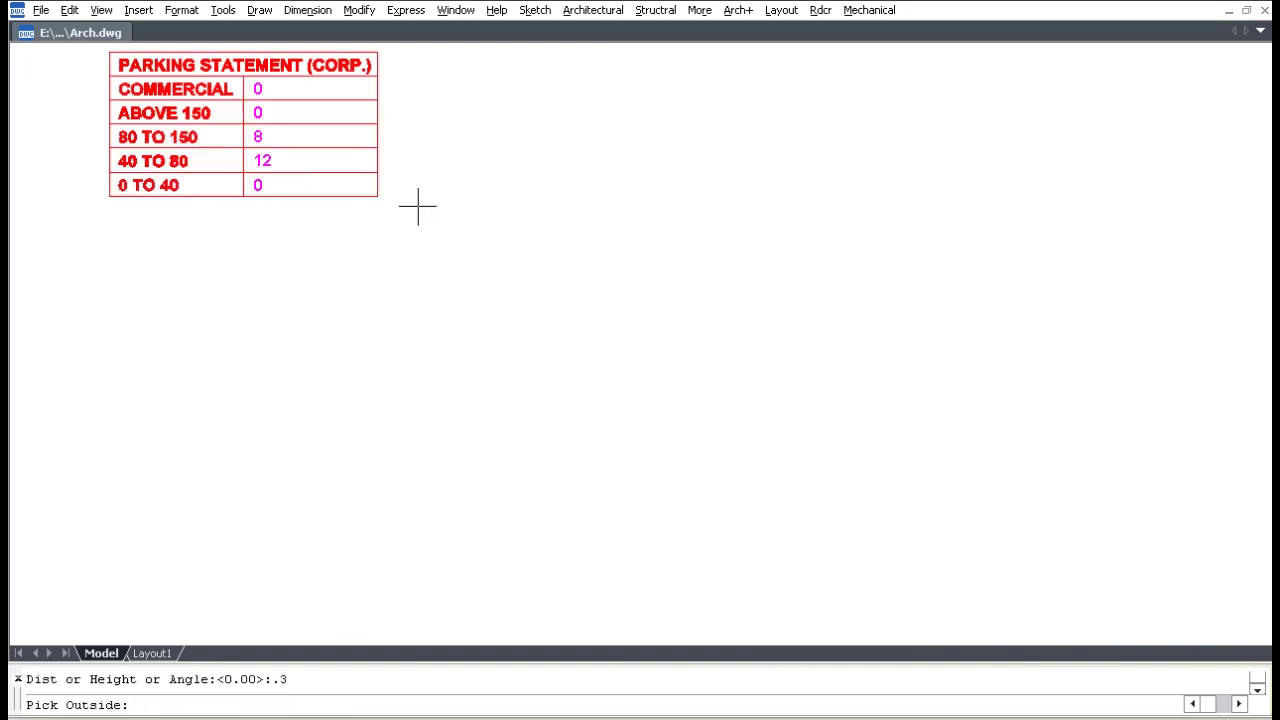
pyautogui.click(406, 57)
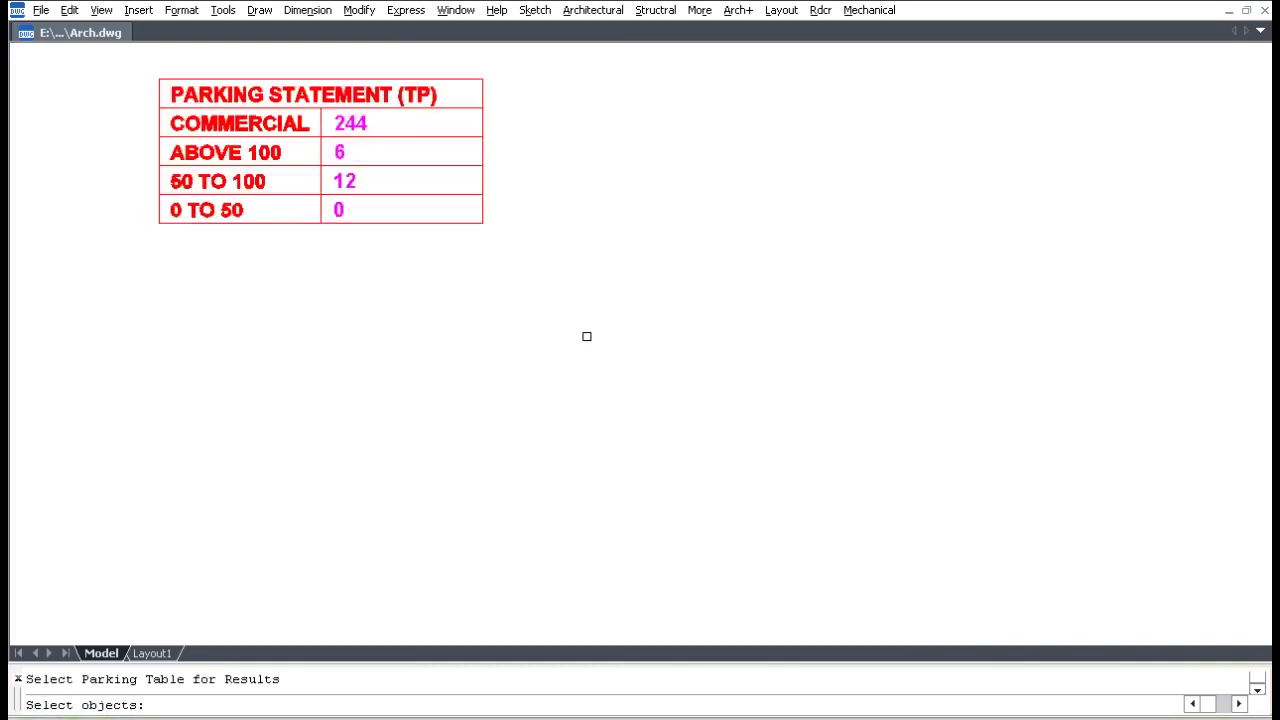
# - Generate Parking Calculations results from the Parking Statement (TP) table with text height 0.30, placed beside the table
pyautogui.click(556, 321)
pyautogui.click(387, 151)
pyautogui.press('Return')
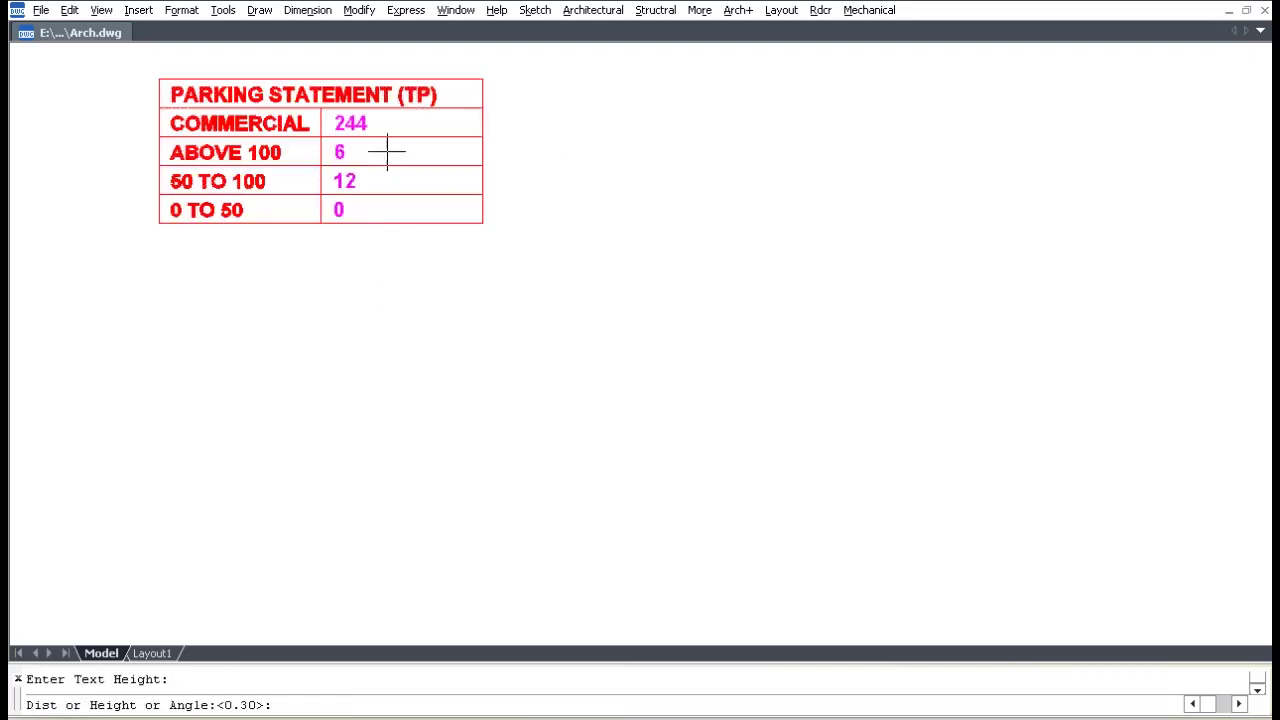
pyautogui.press('Return')
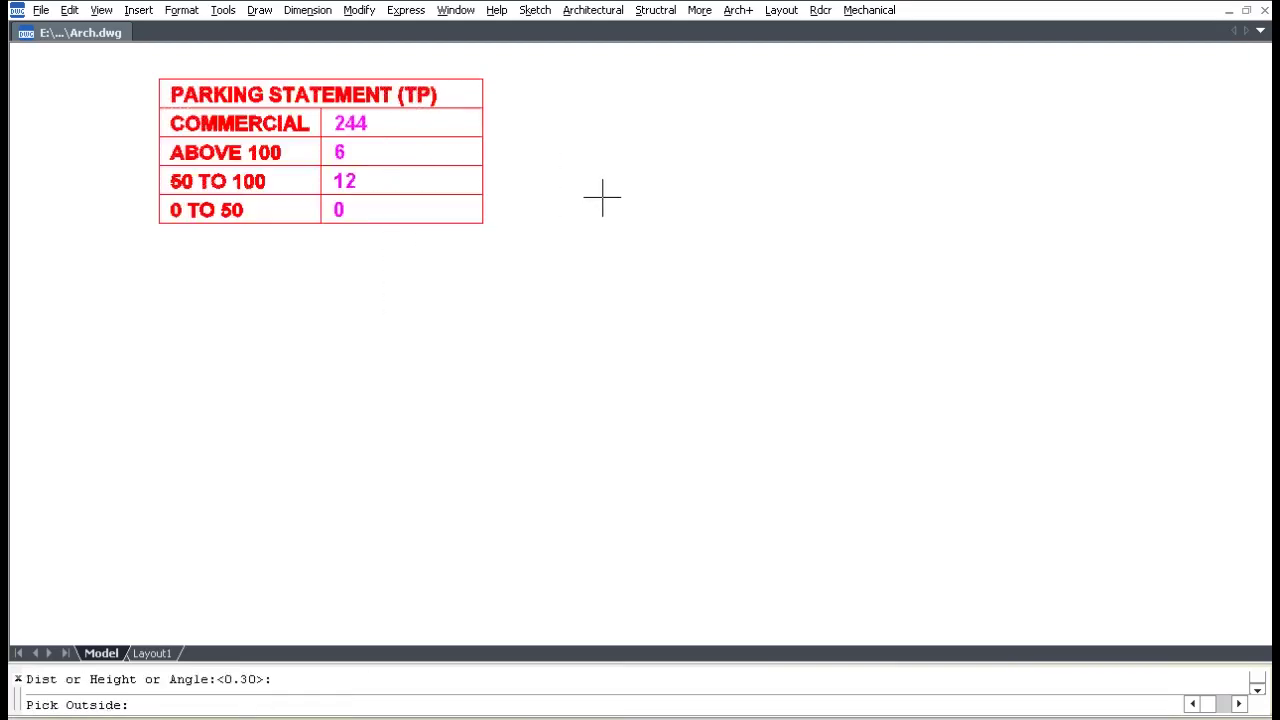
pyautogui.click(510, 73)
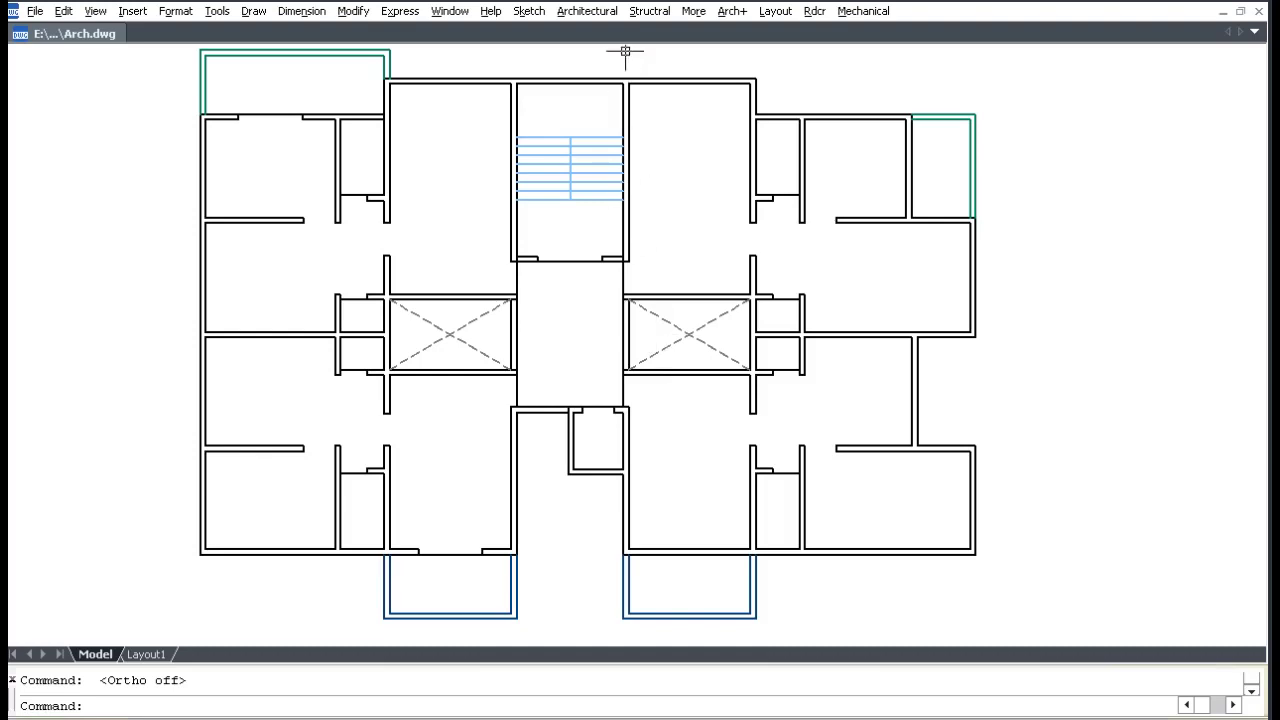
# - Add electric layouts to the upper-right, upper-left and lower-left living rooms, with switch boards on the walls facing the central core
pyautogui.click(588, 11)
pyautogui.moveTo(640, 334)
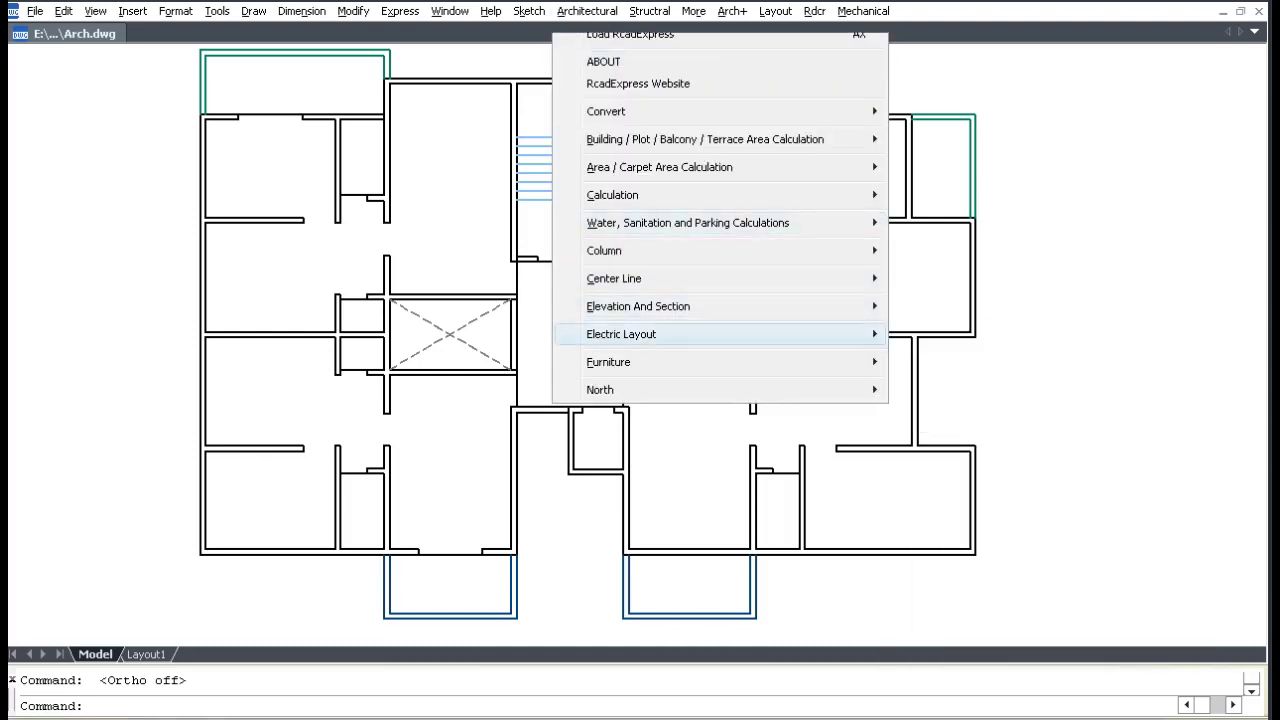
pyautogui.click(951, 334)
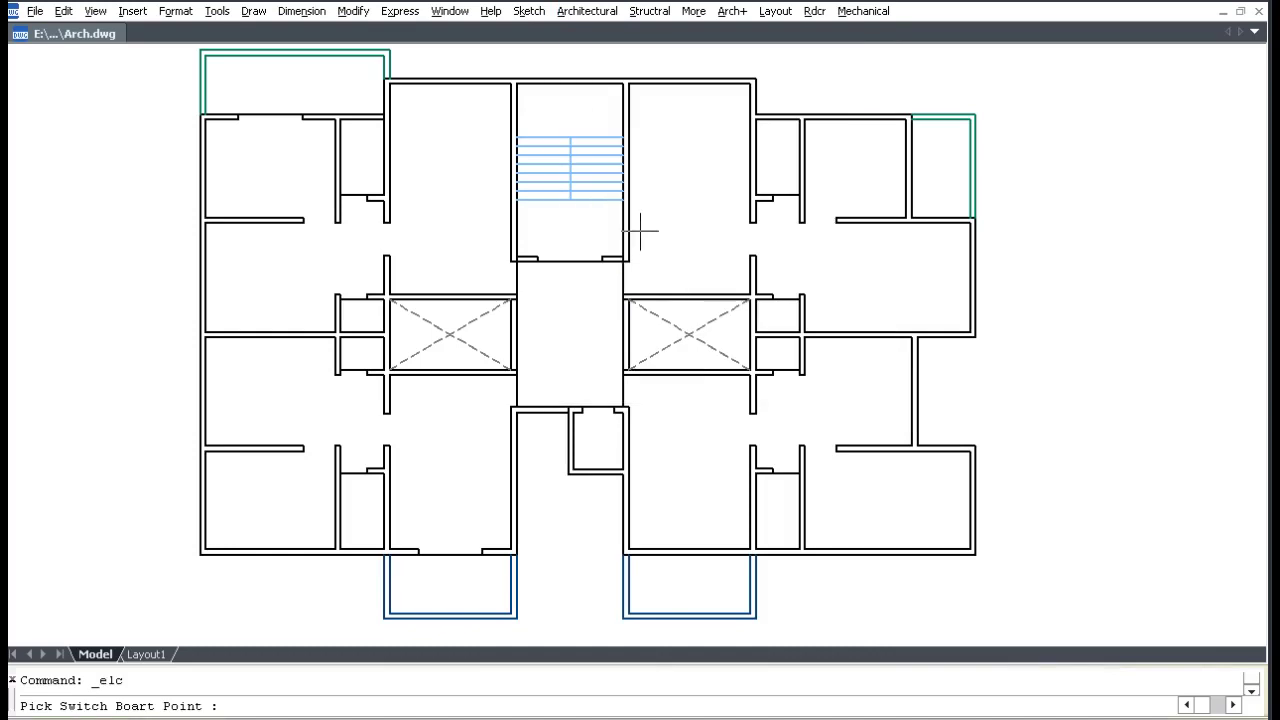
pyautogui.click(624, 237)
pyautogui.click(660, 238)
pyautogui.click(690, 128)
pyautogui.click(508, 232)
pyautogui.click(470, 232)
pyautogui.click(449, 150)
pyautogui.click(508, 422)
pyautogui.click(474, 434)
pyautogui.click(494, 496)
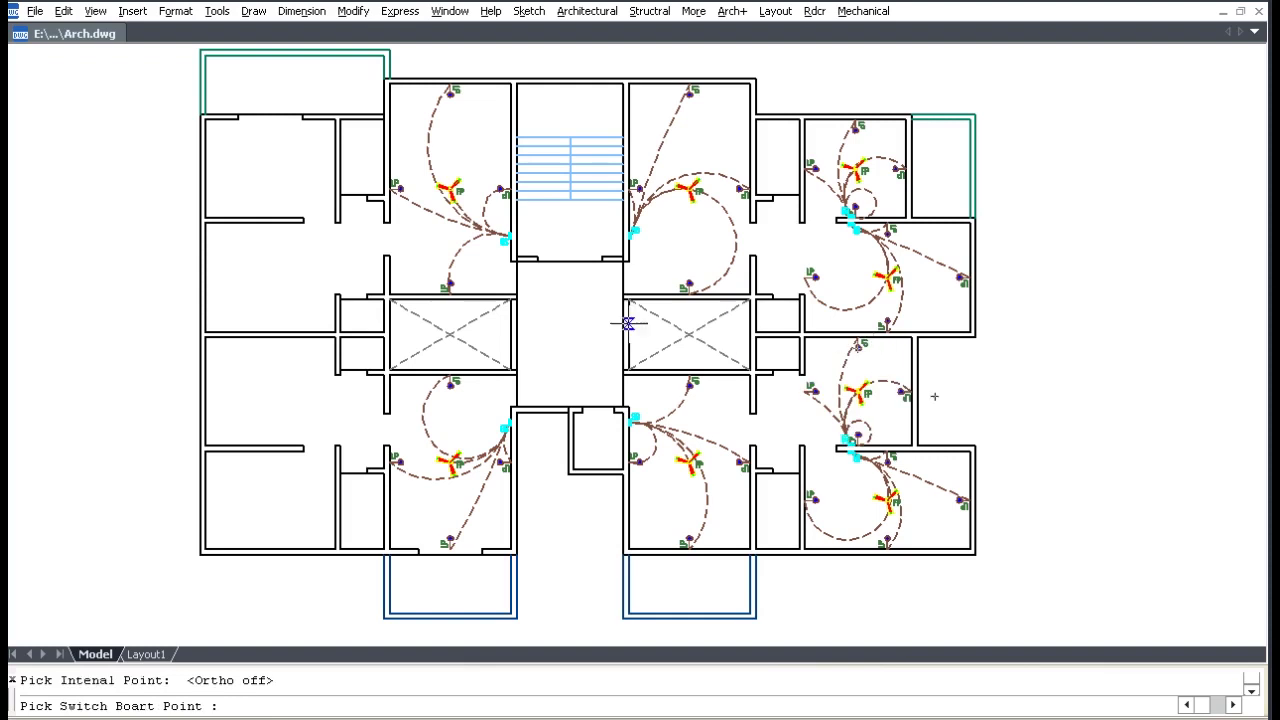
# - Add electric layouts to the upper kitchen and lower bedroom on the plan's left side, with switch boards on their upper walls
pyautogui.click(286, 229)
pyautogui.click(284, 249)
pyautogui.click(270, 316)
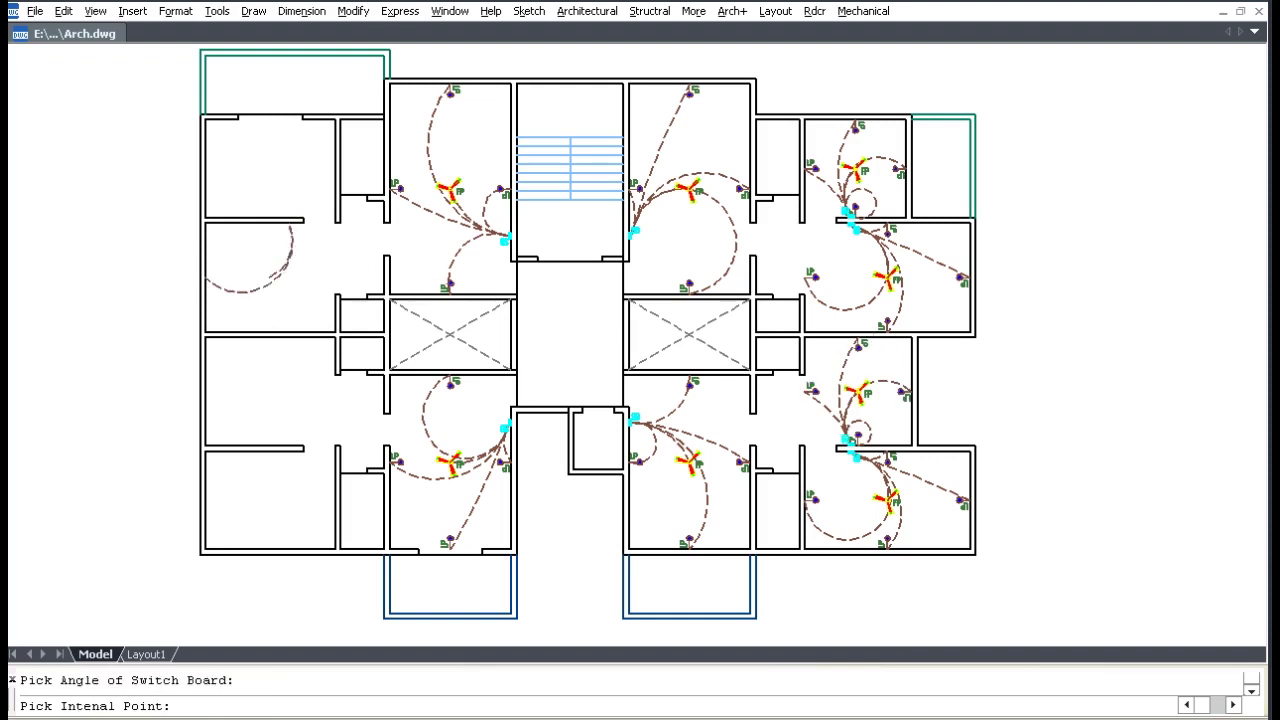
pyautogui.press('F8')
pyautogui.click(289, 453)
pyautogui.press('F8')
pyautogui.click(287, 498)
pyautogui.click(278, 500)
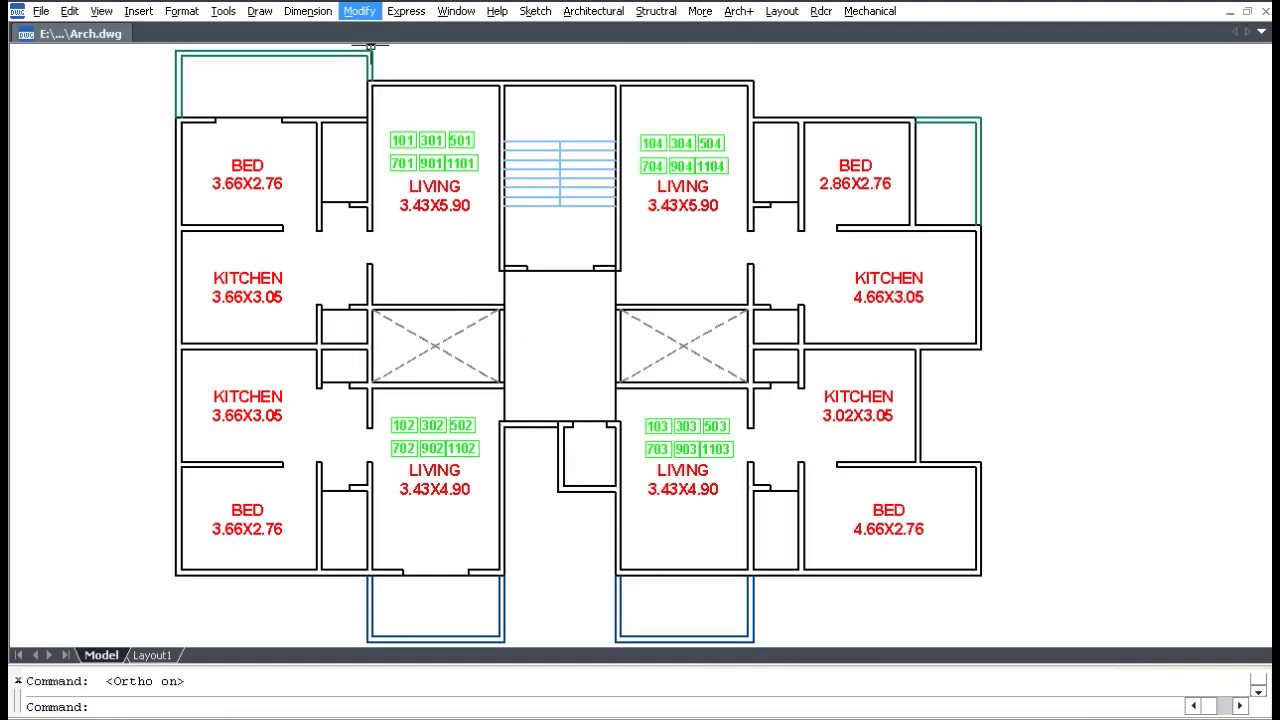
# - Trim the threshold lines across the door openings of the eight small rooms between the living rooms and the outer bedrooms and kitchens
pyautogui.click(360, 11)
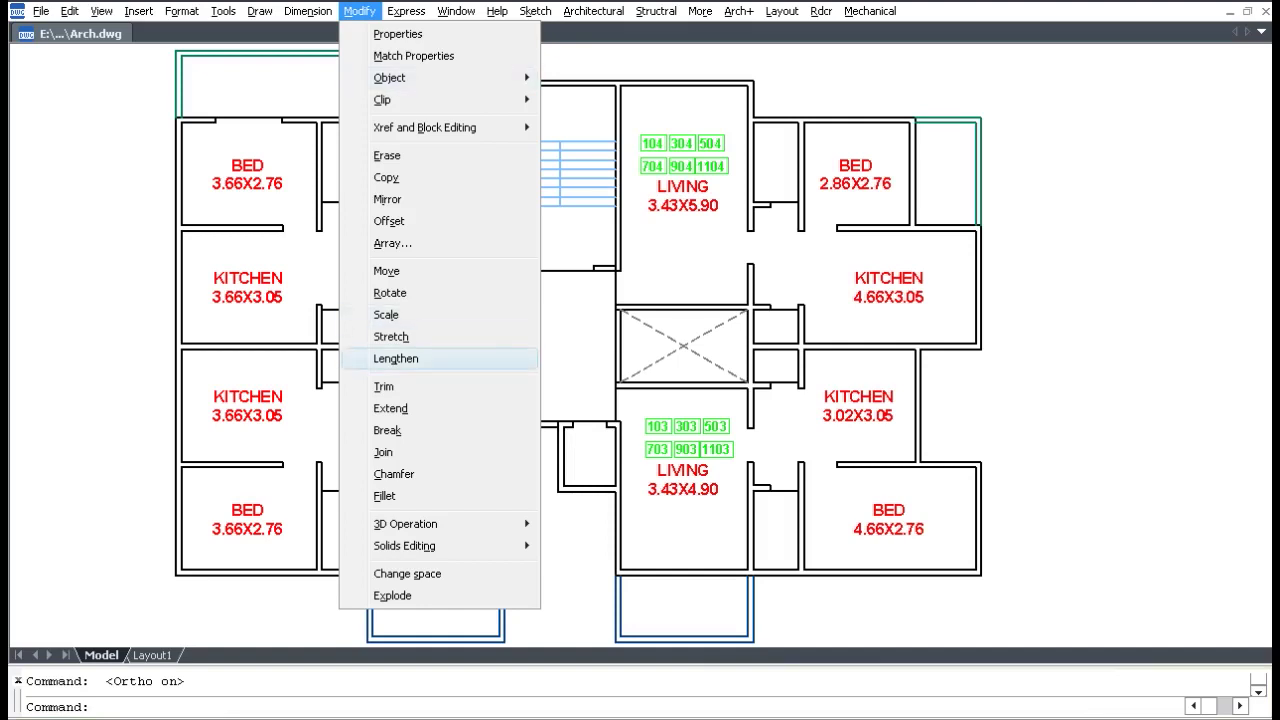
pyautogui.click(383, 386)
pyautogui.click(346, 178)
pyautogui.click(335, 274)
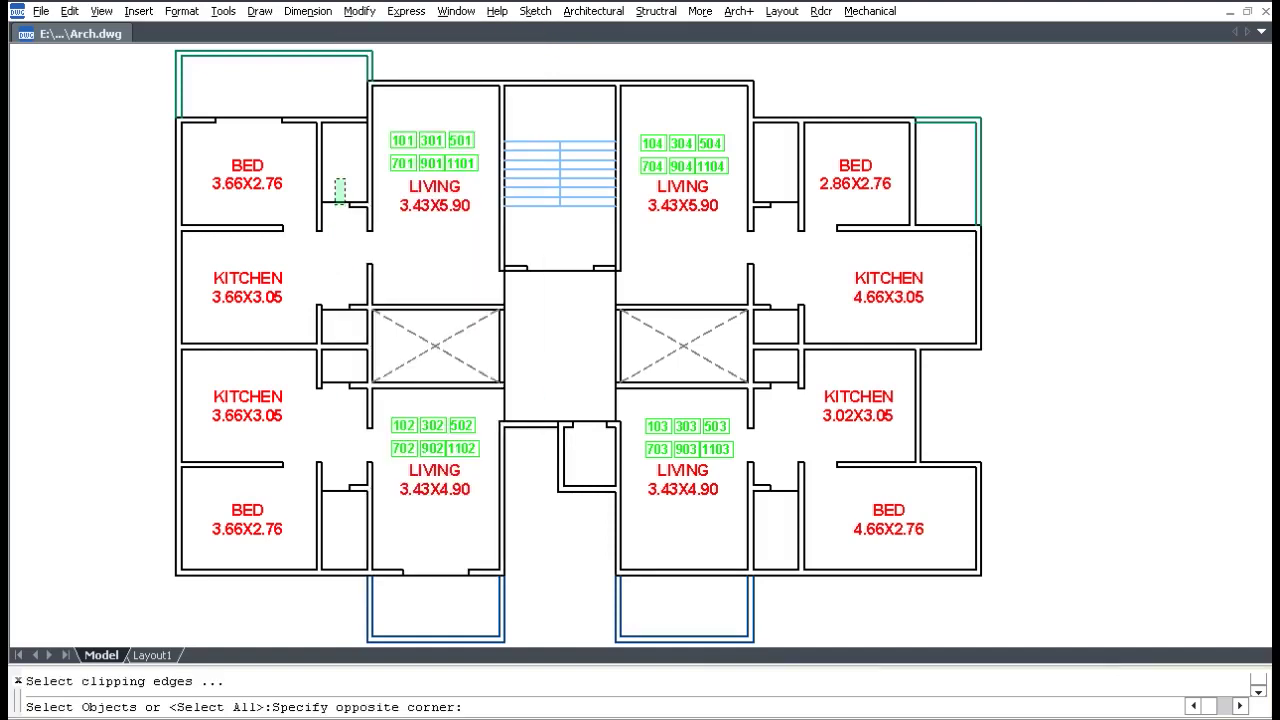
pyautogui.press('Return')
pyautogui.click(341, 186)
pyautogui.click(328, 330)
pyautogui.click(341, 368)
pyautogui.click(330, 512)
pyautogui.click(796, 512)
pyautogui.click(776, 386)
pyautogui.click(796, 326)
pyautogui.click(782, 196)
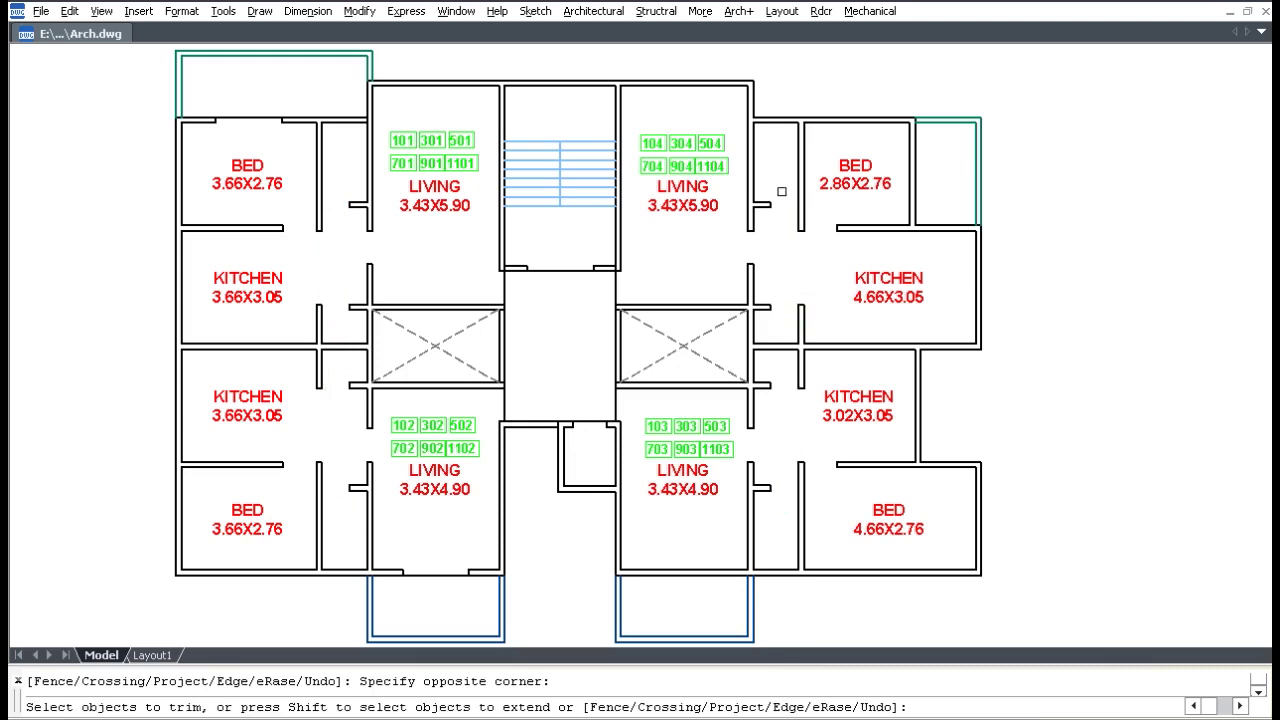
# - Generate the carpet area for the upper-left flat, numbers 101 to 1101, using Carpet Area And Chart with a height of 0.15
pyautogui.press('Return')
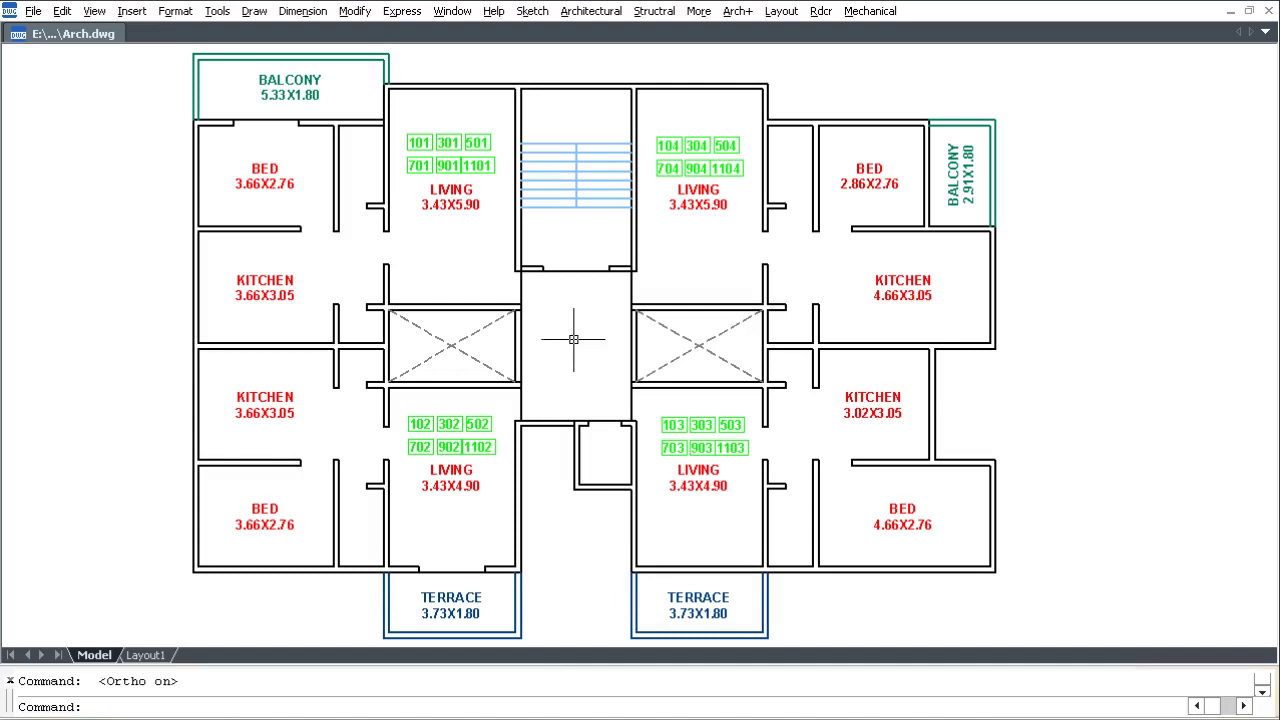
pyautogui.click(591, 11)
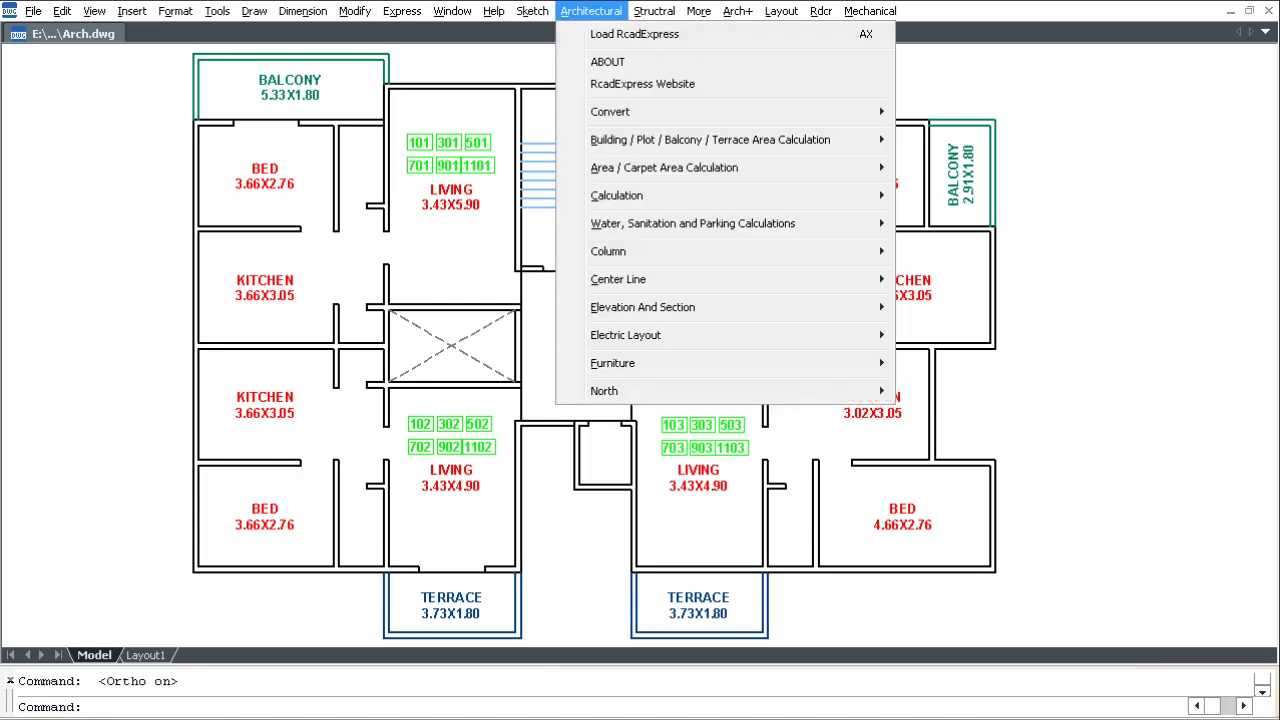
pyautogui.moveTo(664, 167)
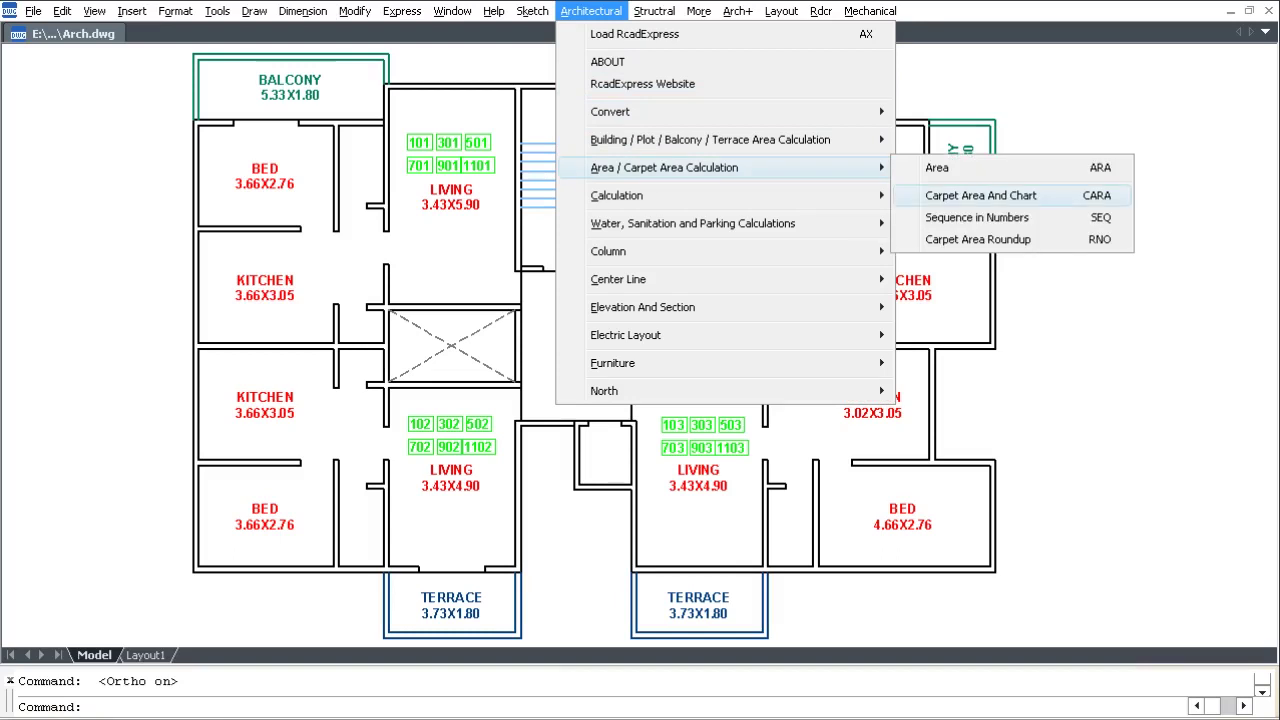
pyautogui.click(980, 195)
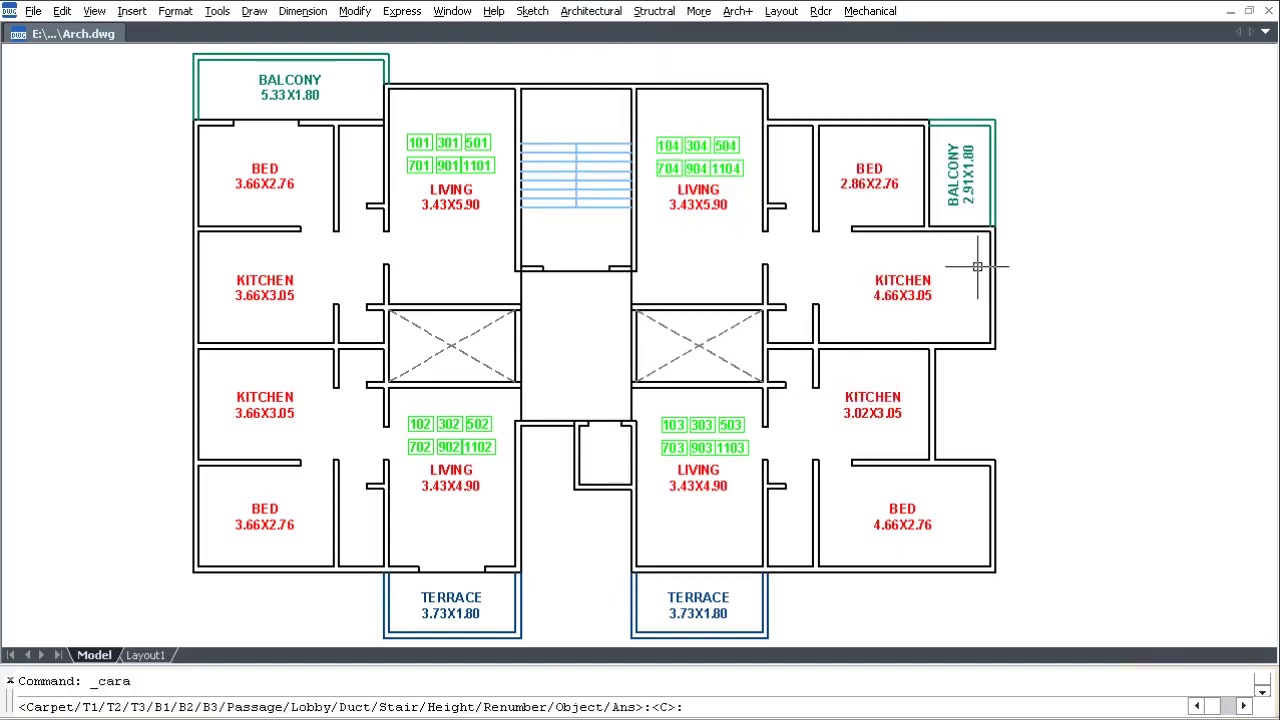
pyautogui.write('c')
pyautogui.press('Return')
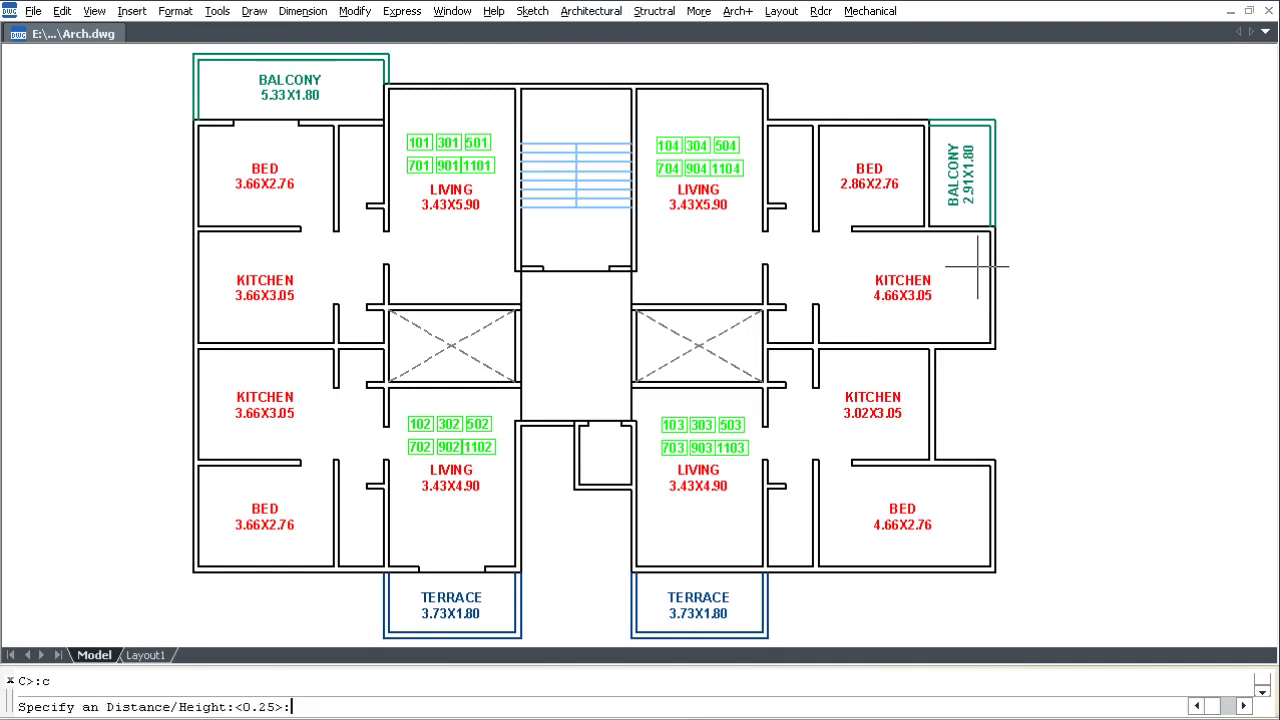
pyautogui.write('.15')
pyautogui.press('Return')
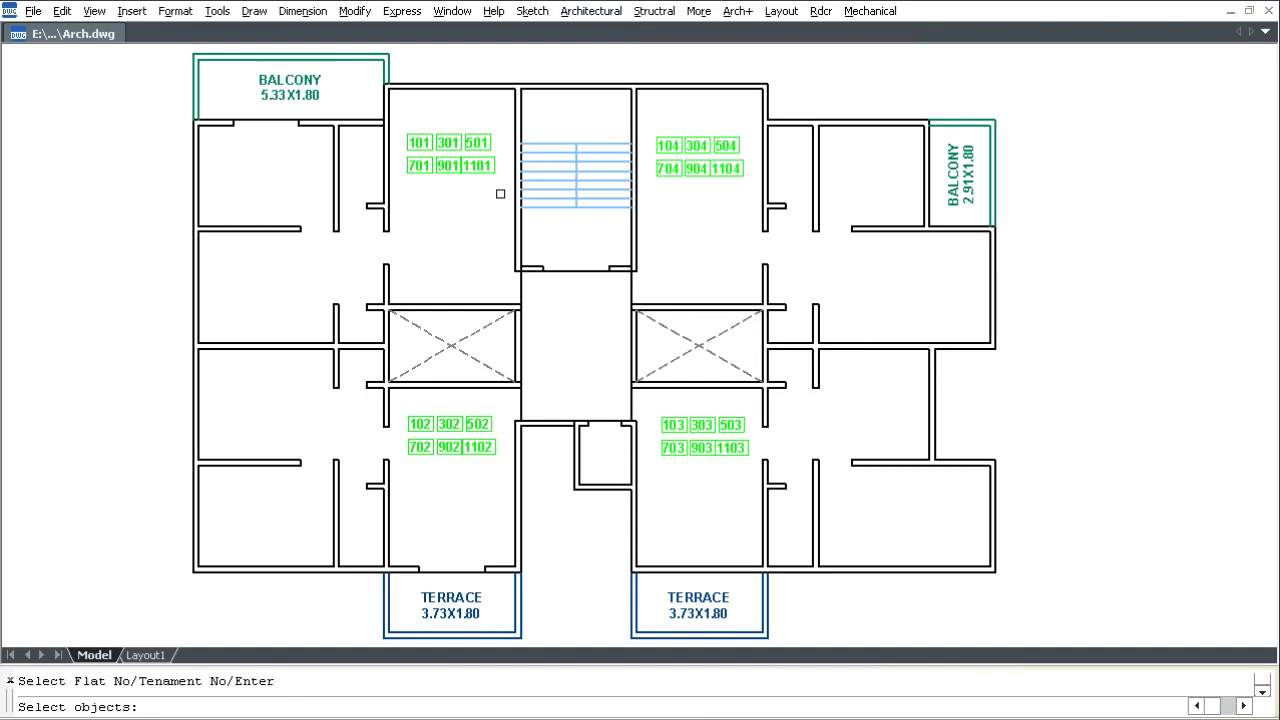
pyautogui.click(501, 195)
pyautogui.click(408, 140)
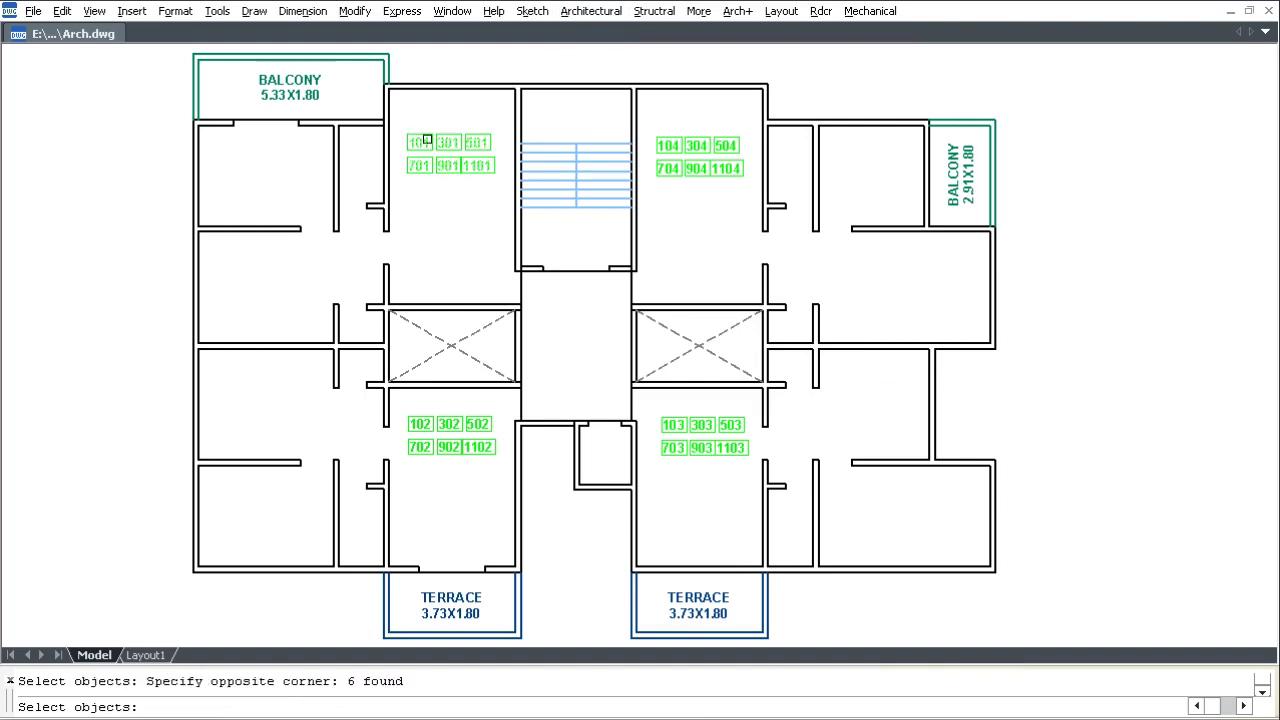
pyautogui.press('Return')
pyautogui.click(443, 194)
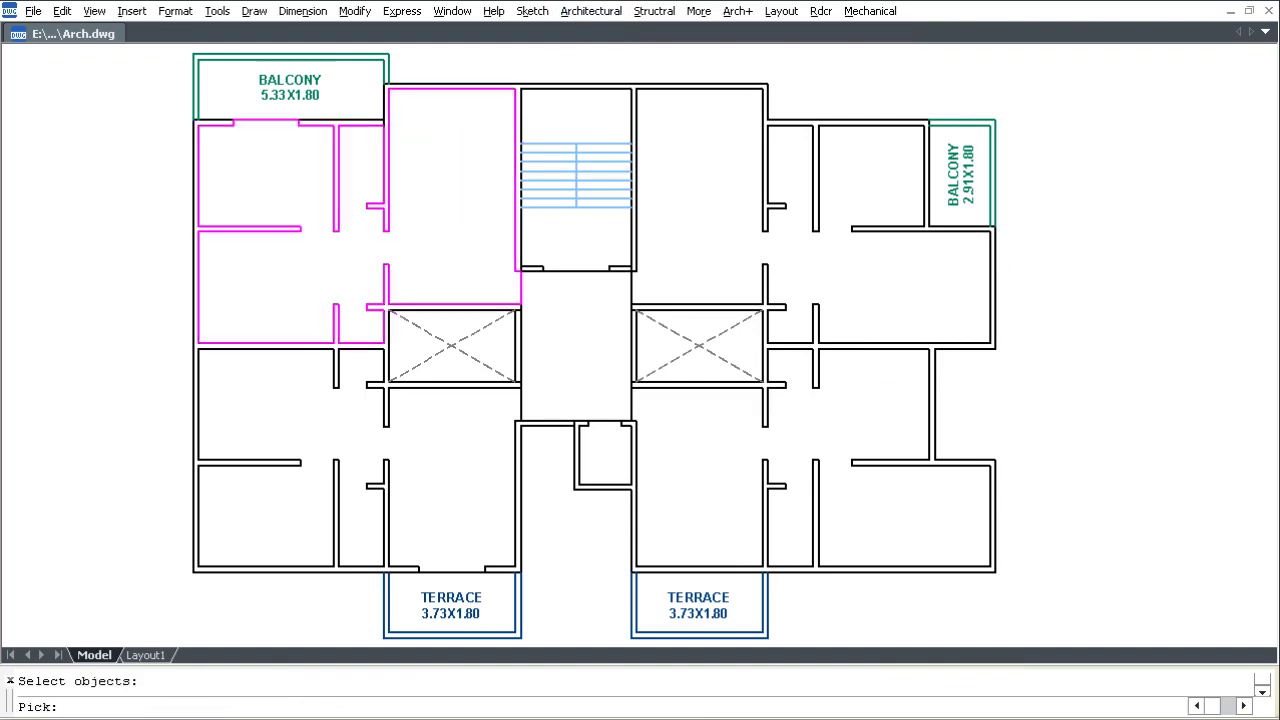
# - Generate the carpet areas for the lower-left, lower-right and upper-right flats using their flat numbers
pyautogui.click(481, 394)
pyautogui.click(427, 450)
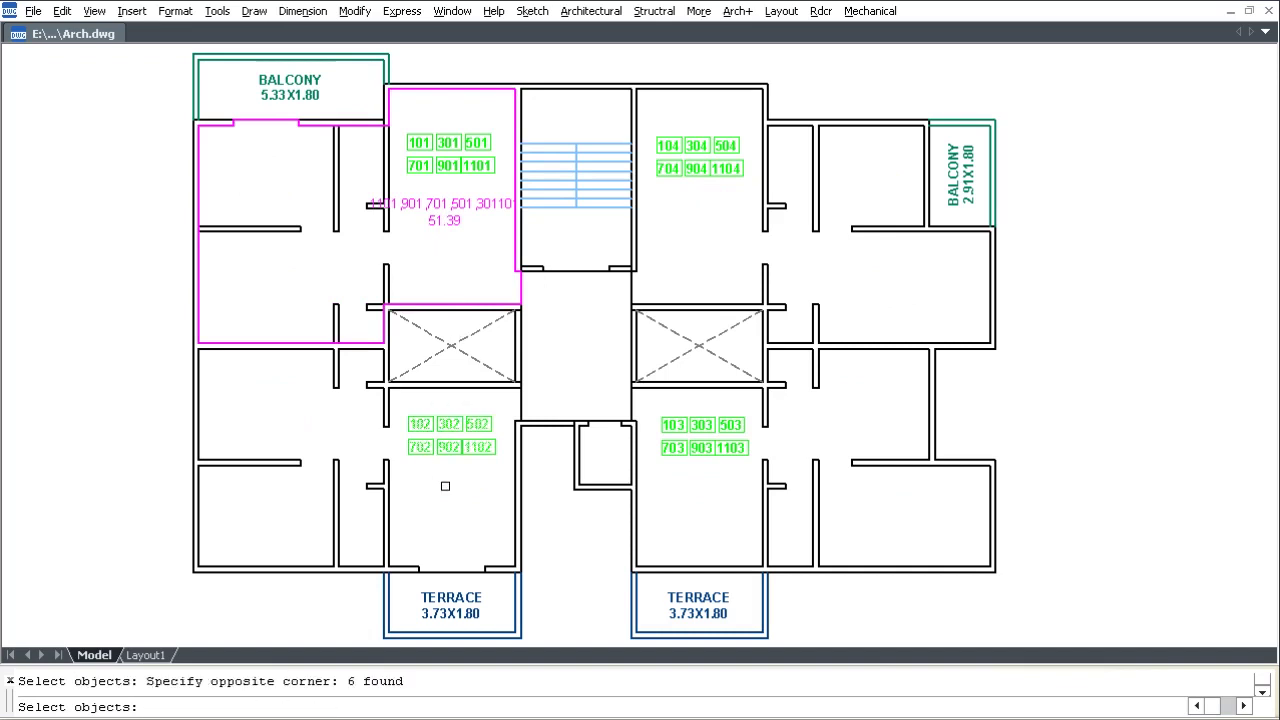
pyautogui.press('Return')
pyautogui.click(443, 491)
pyautogui.press('F8')
pyautogui.click(701, 503)
pyautogui.click(720, 522)
pyautogui.press('F9')
pyautogui.click(671, 349)
pyautogui.press('F8')
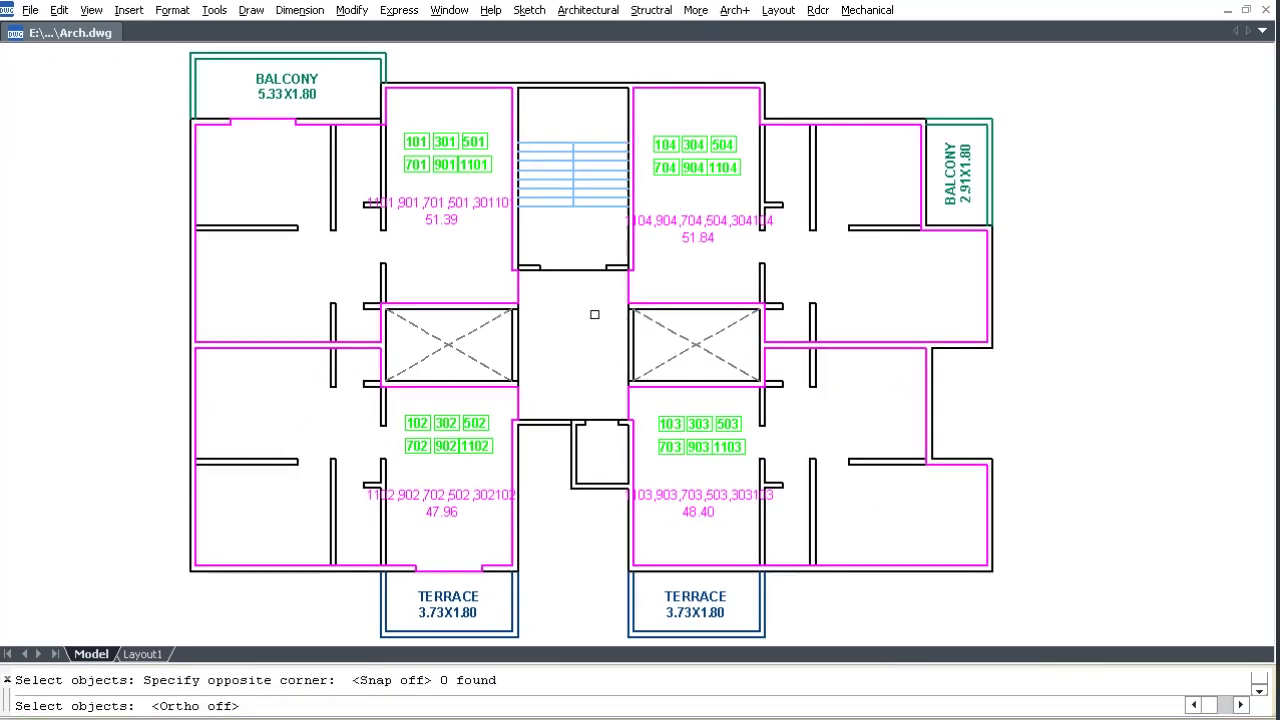
pyautogui.press('Escape')
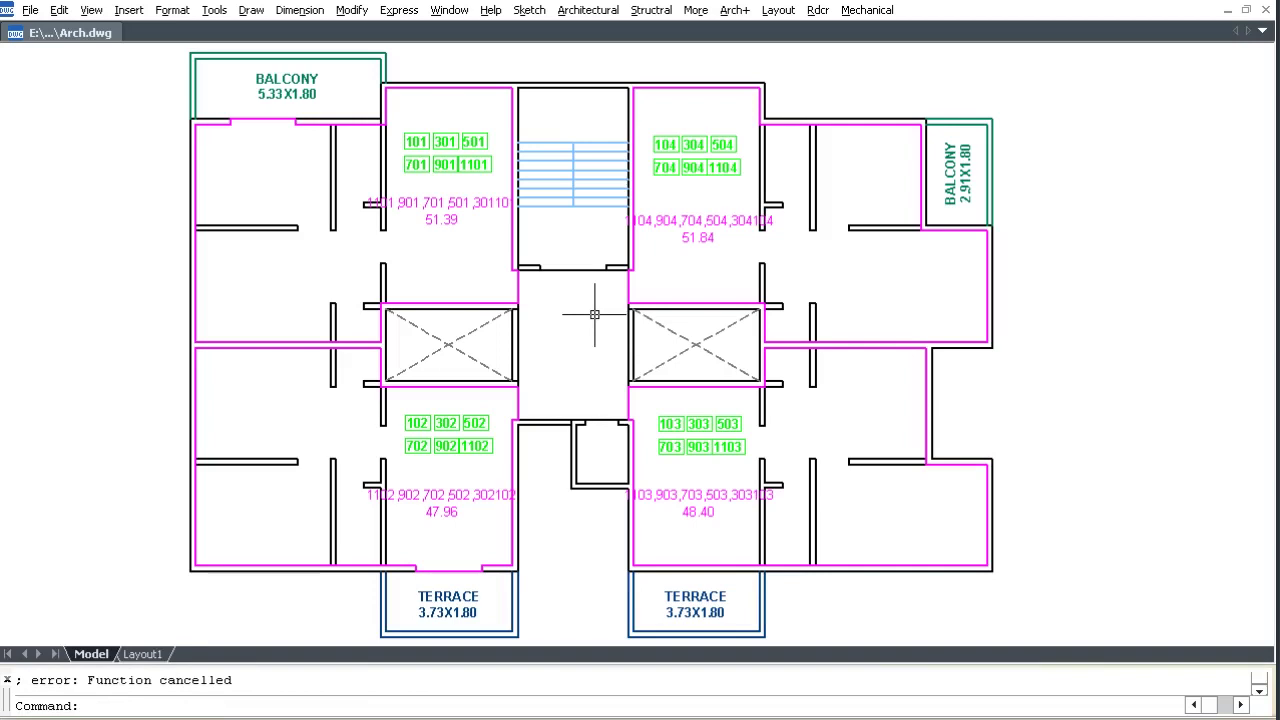
# - Generate the Stair area for the staircase and the Passage area for the central passage
pyautogui.press('Return')
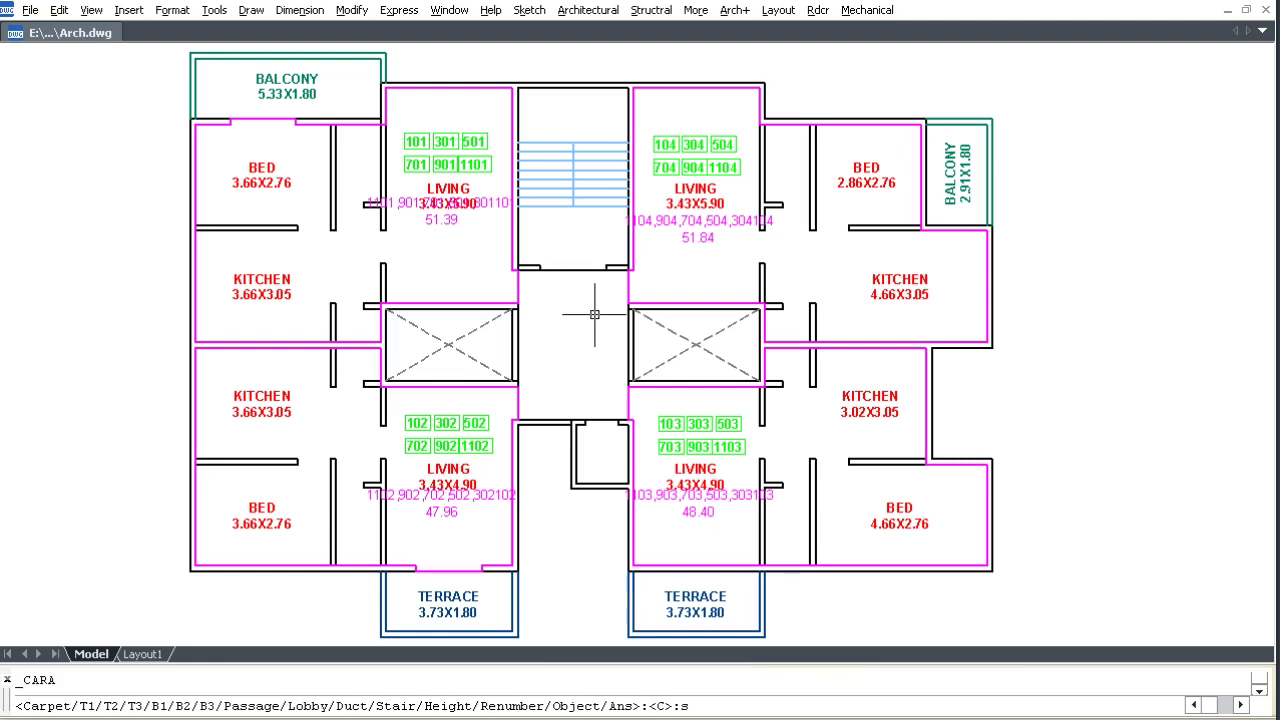
pyautogui.press('Return')
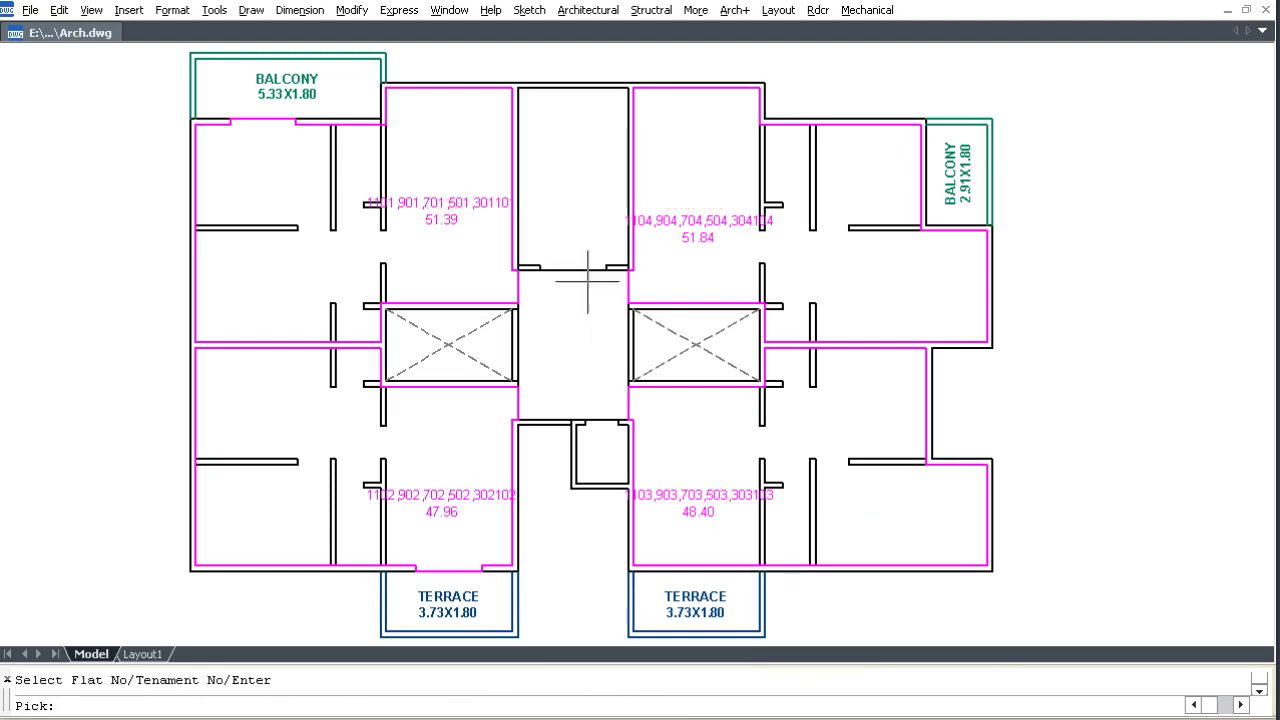
pyautogui.click(571, 177)
pyautogui.press('Return')
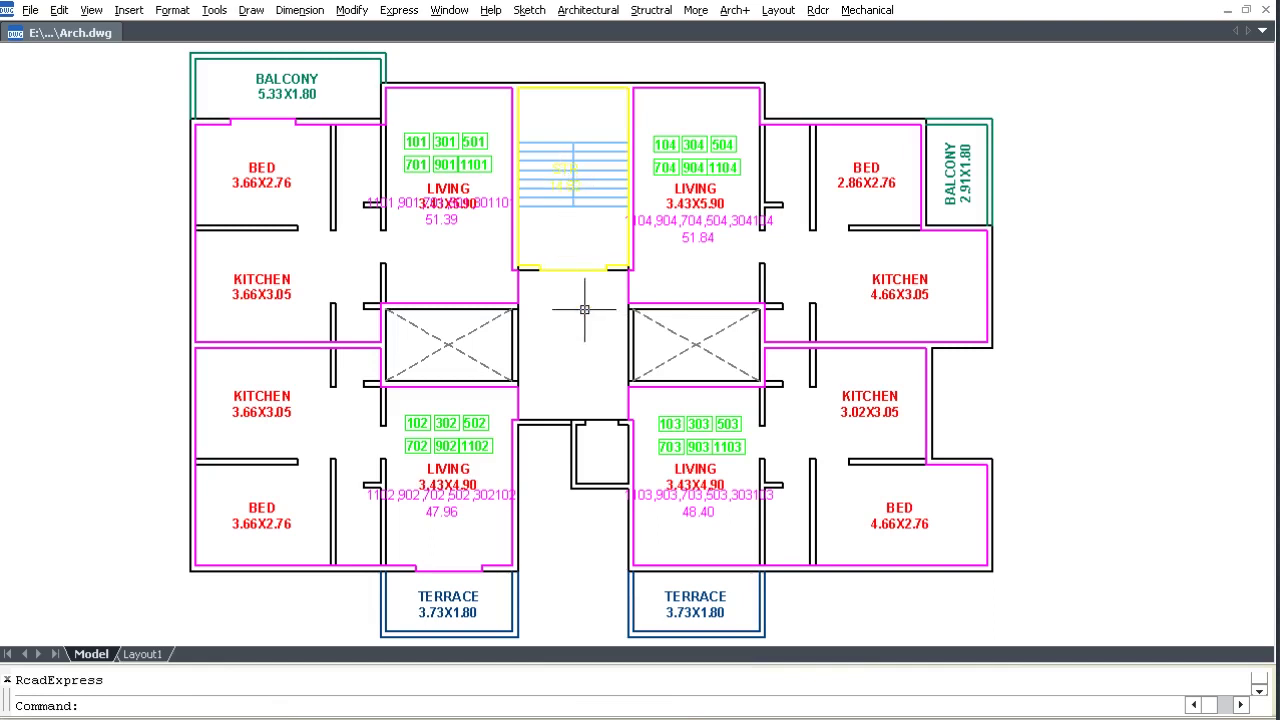
pyautogui.press('Return')
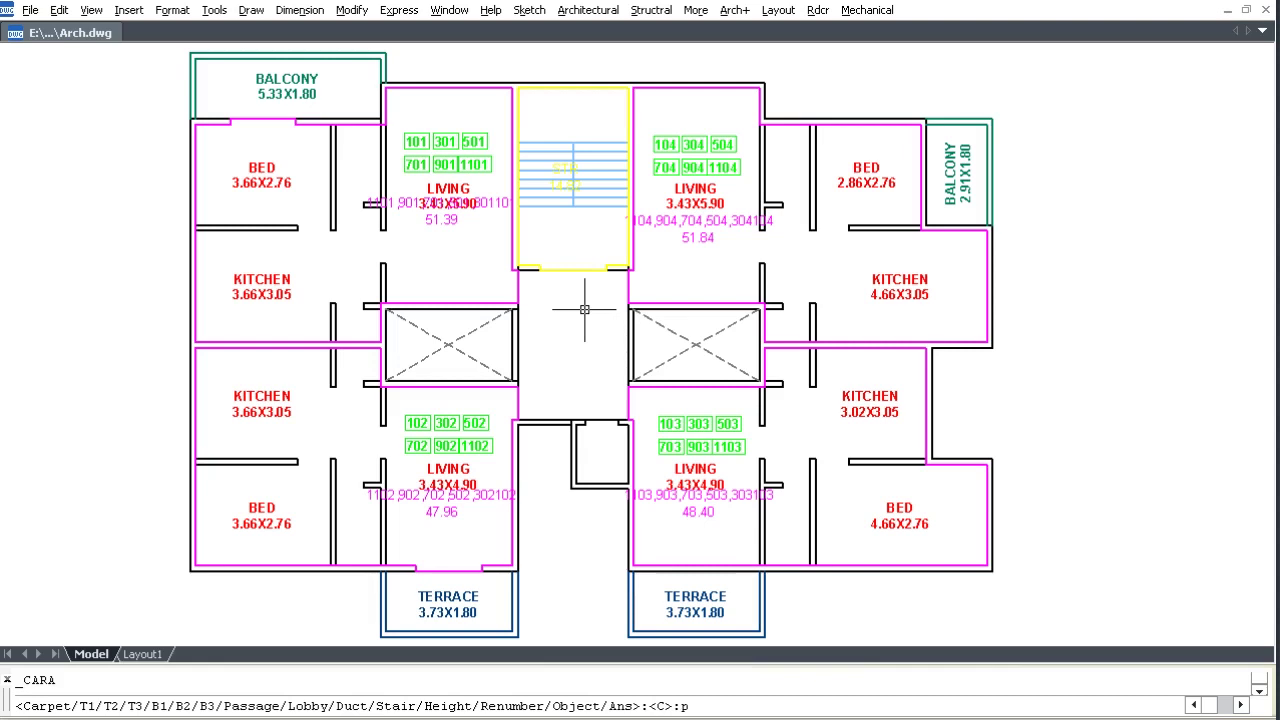
pyautogui.press('Return')
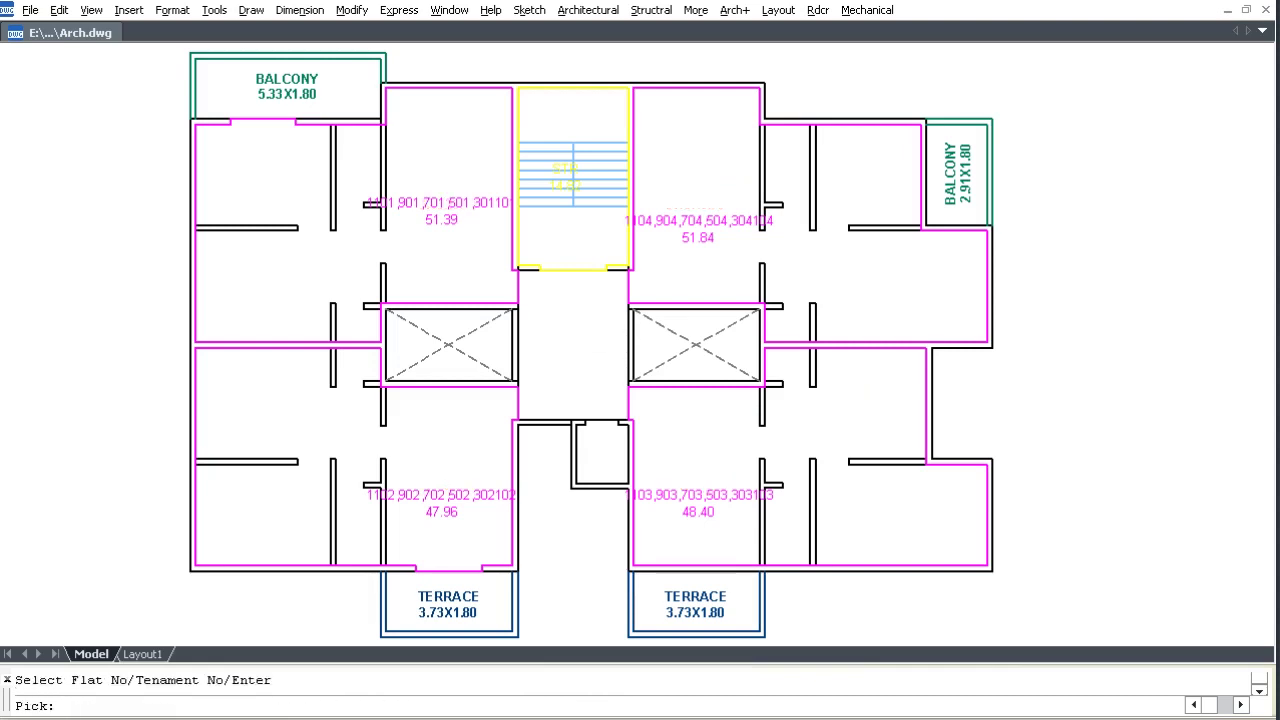
pyautogui.click(576, 350)
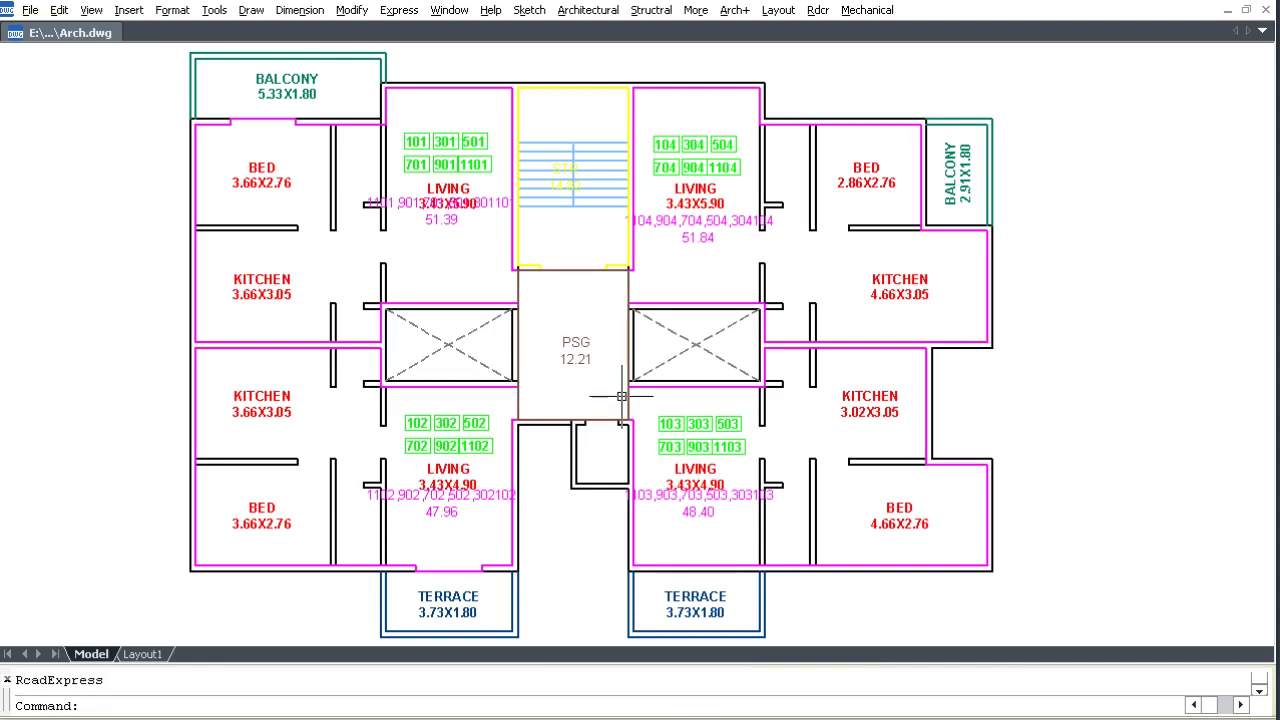
# - Create the salable area table for the whole plan with terrace factors 0.50 and loading 1.00, placed below the plan
pyautogui.scroll(-2, 668, 162)
pyautogui.press('F8')
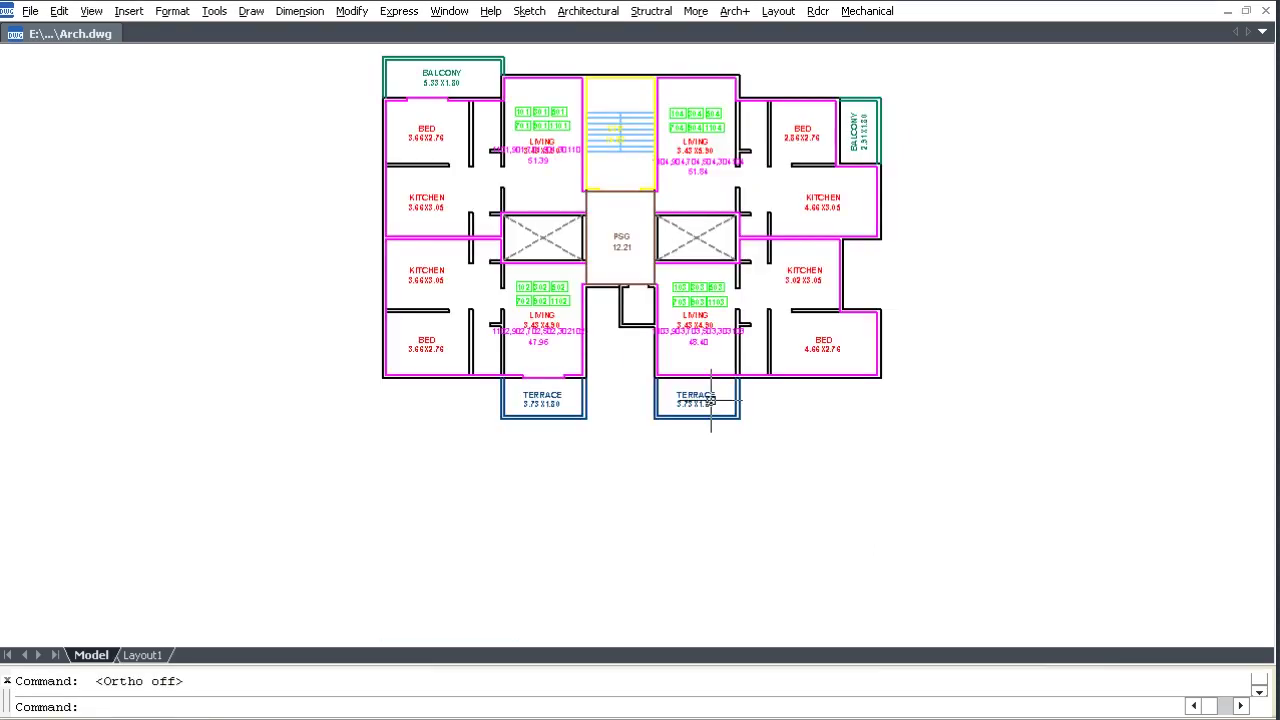
pyautogui.press('Return')
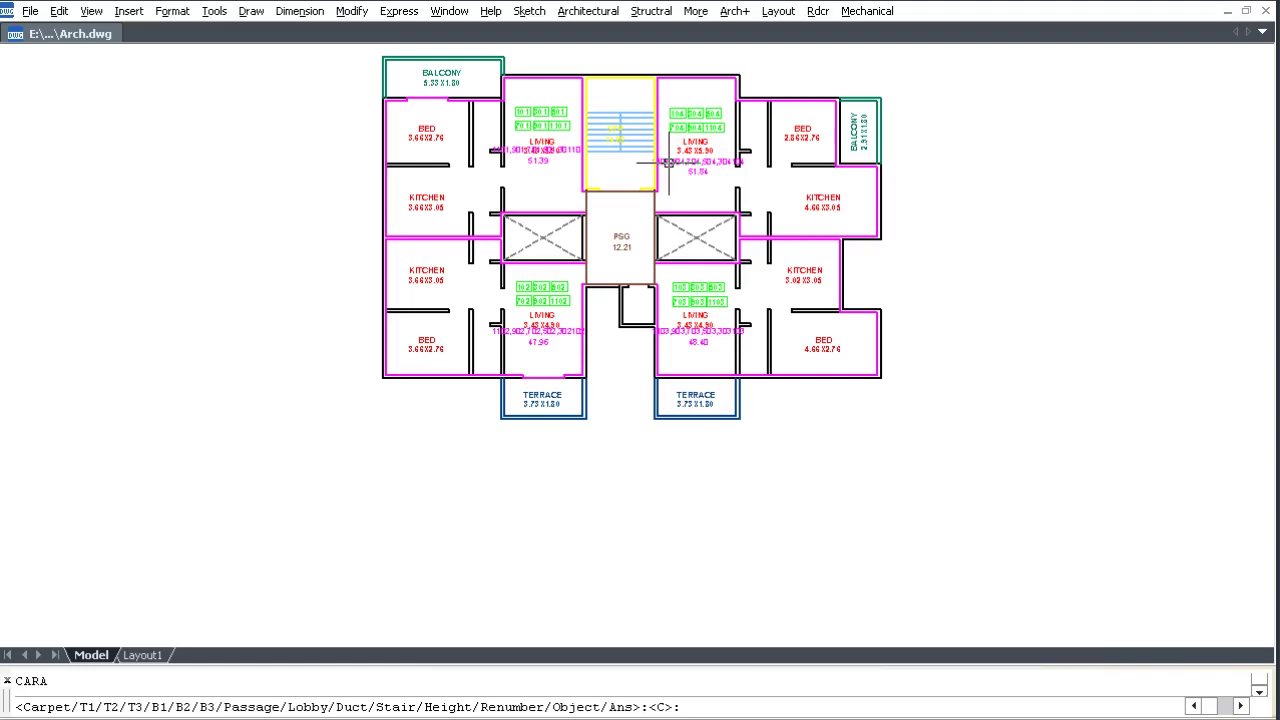
pyautogui.write('A')
pyautogui.press('Return')
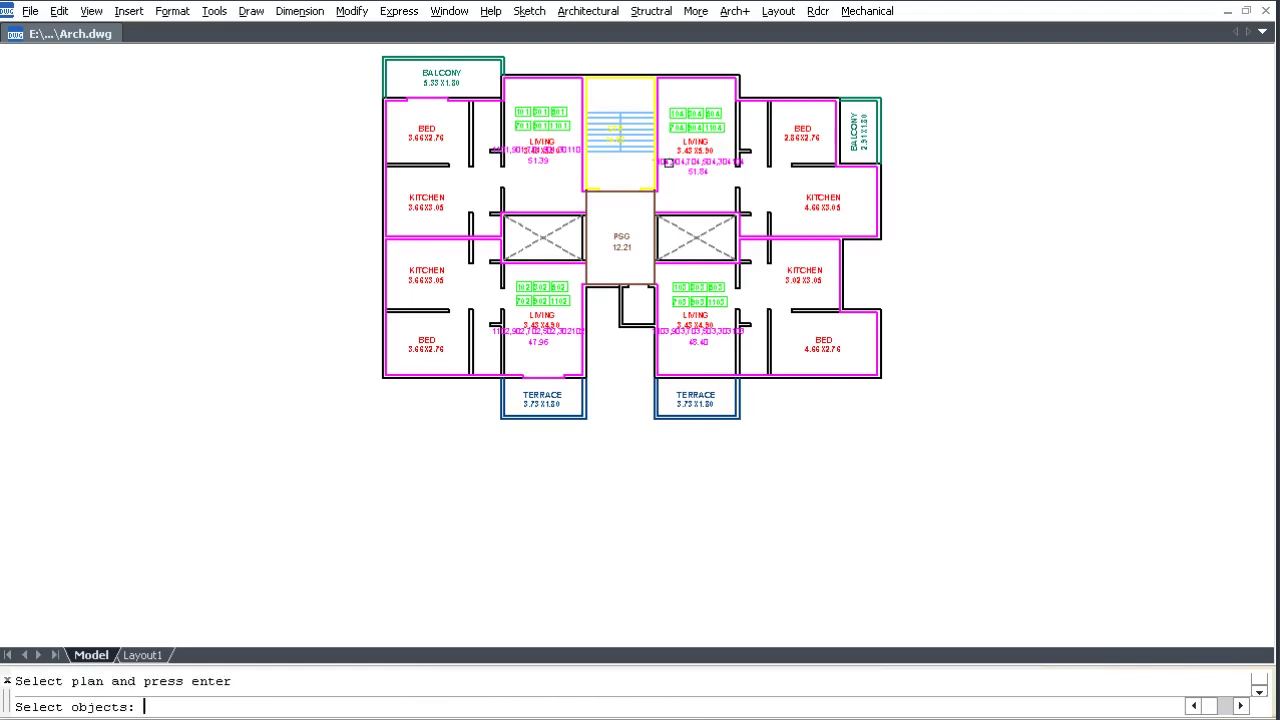
pyautogui.click(941, 468)
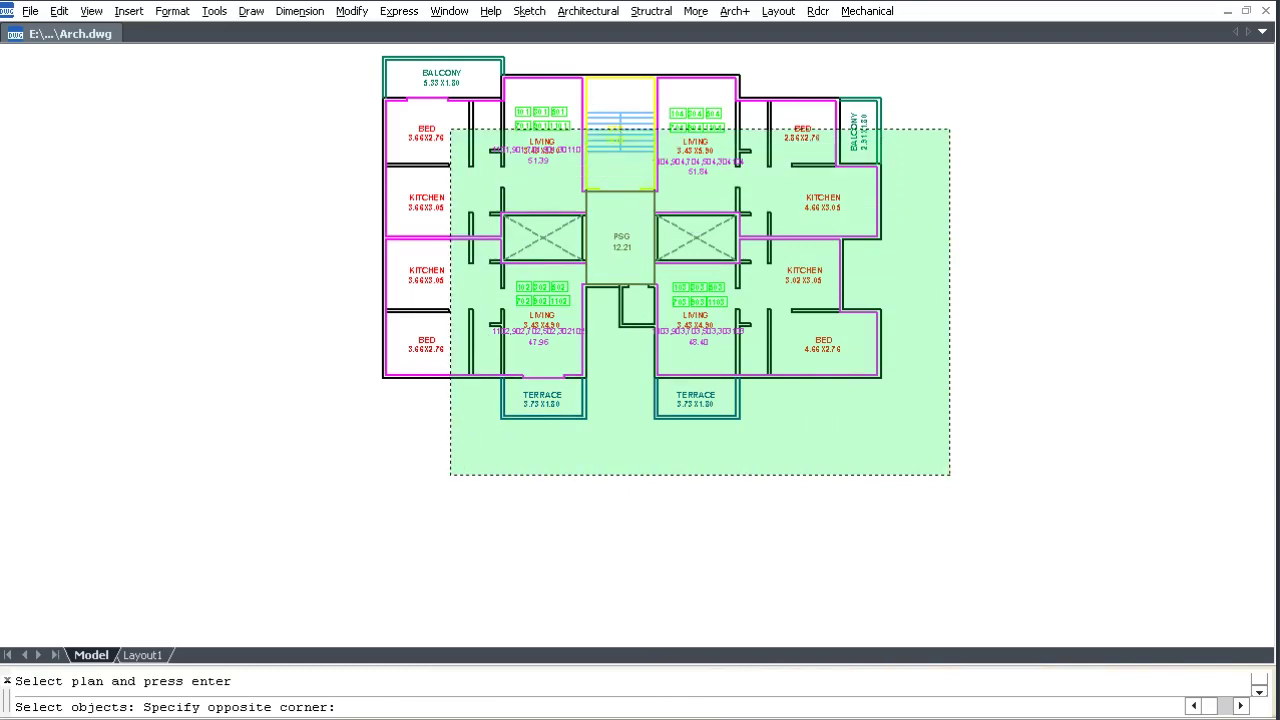
pyautogui.click(355, 52)
pyautogui.press('Return')
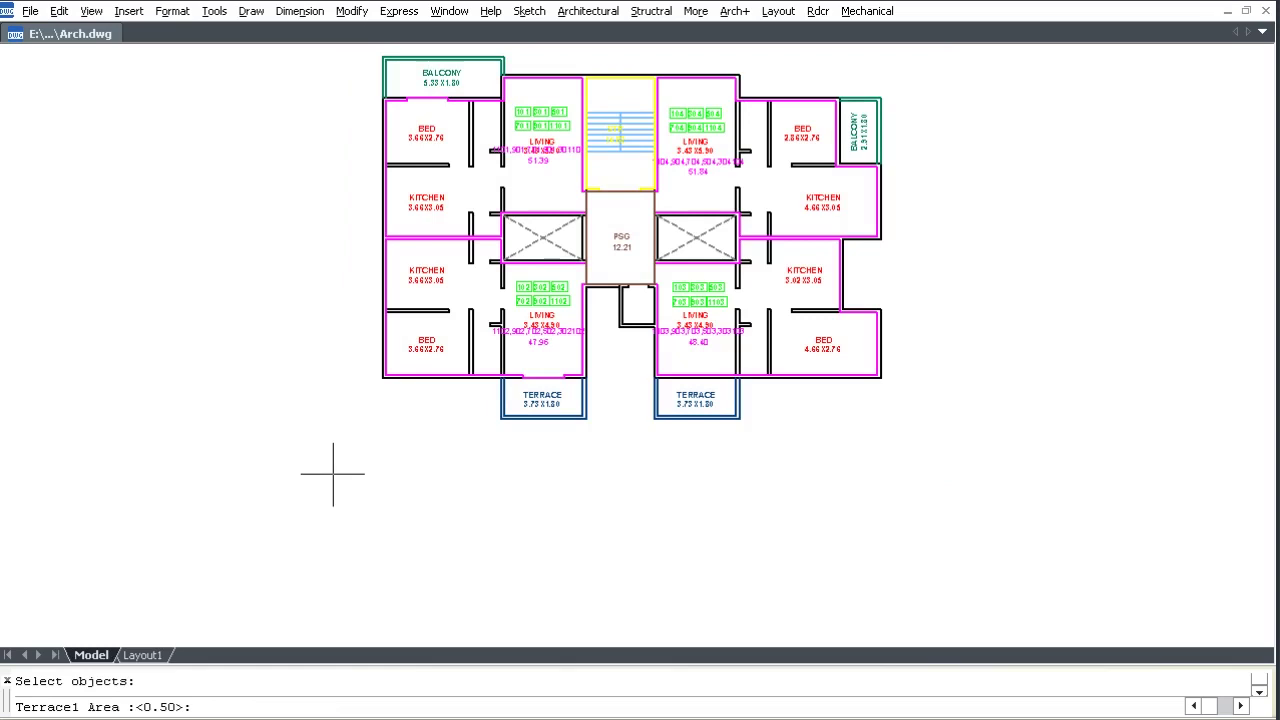
pyautogui.press('Return')
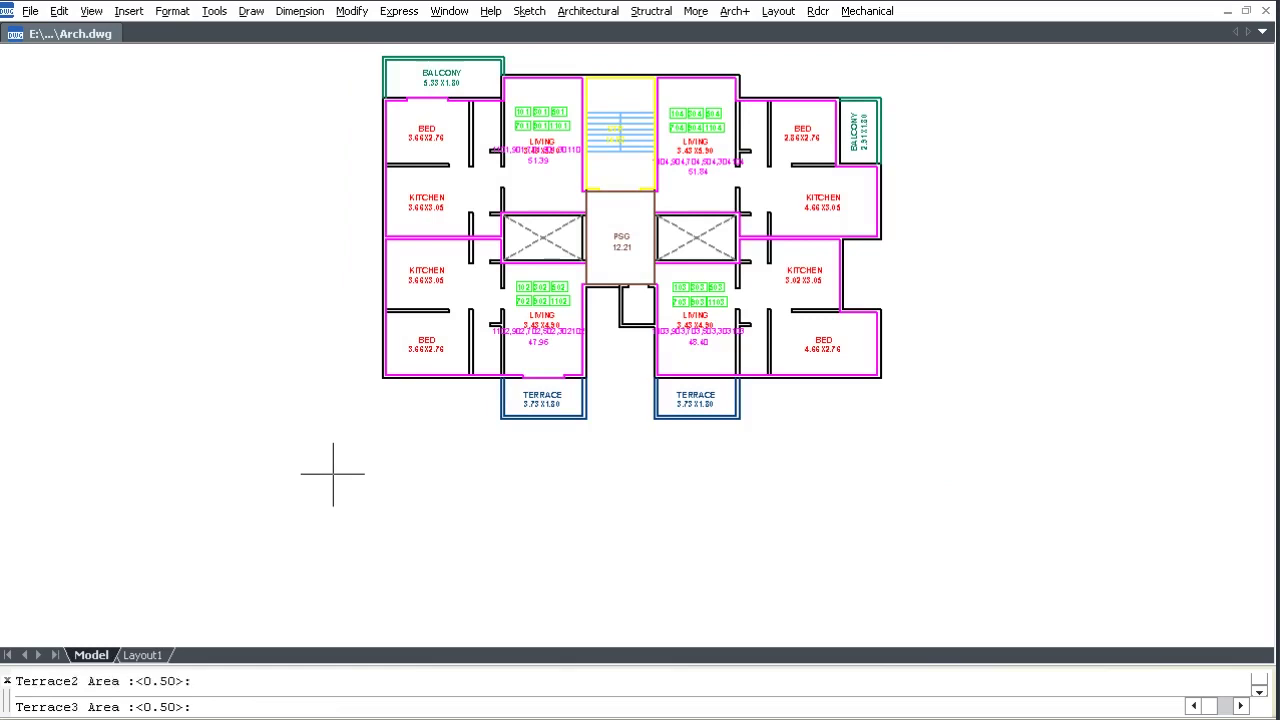
pyautogui.press('Return')
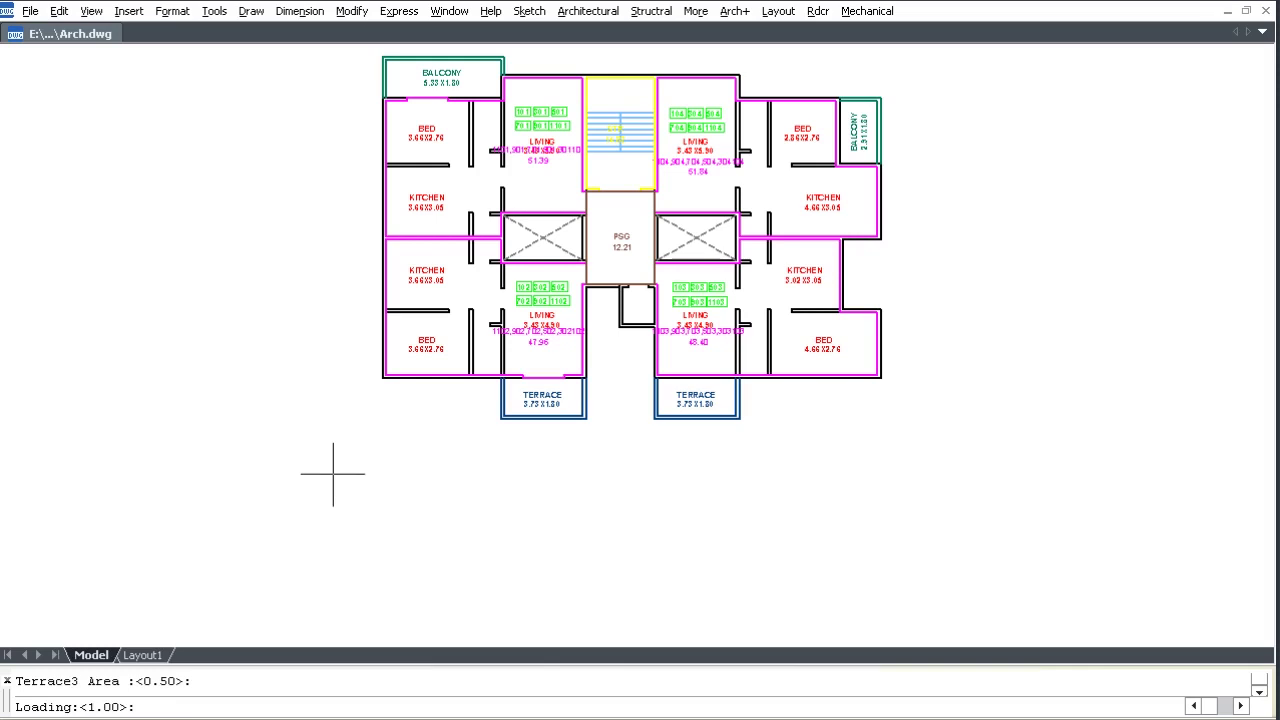
pyautogui.press('Return')
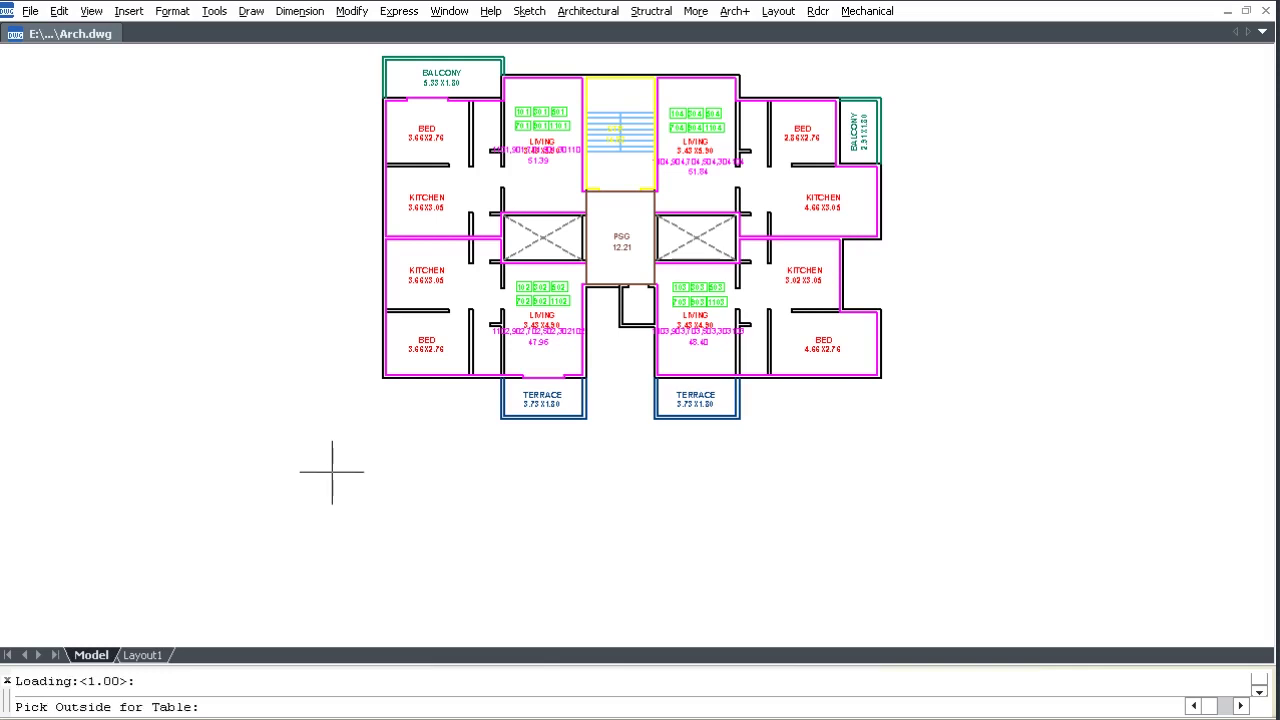
pyautogui.click(320, 462)
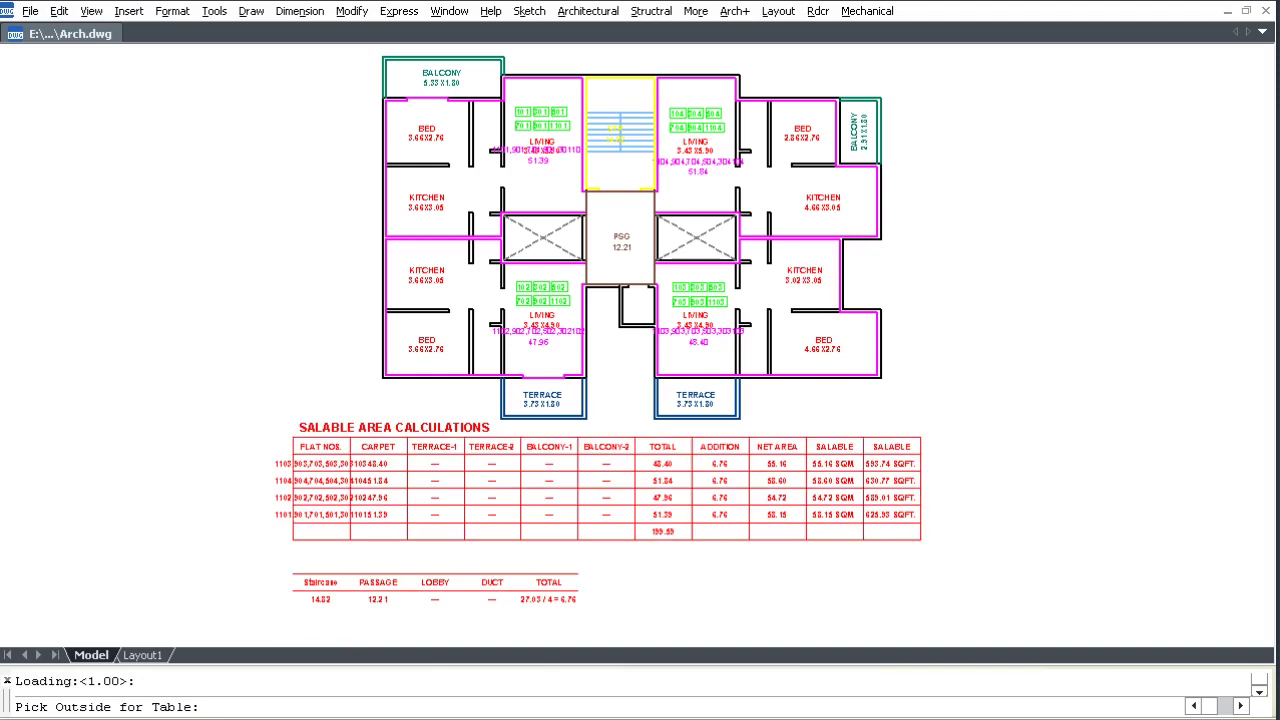
# - Stretch the salable area table horizontally from the CARPET column onward to widen the FLAT NOS. column
pyautogui.press('F8')
pyautogui.scroll(3, 647, 358)
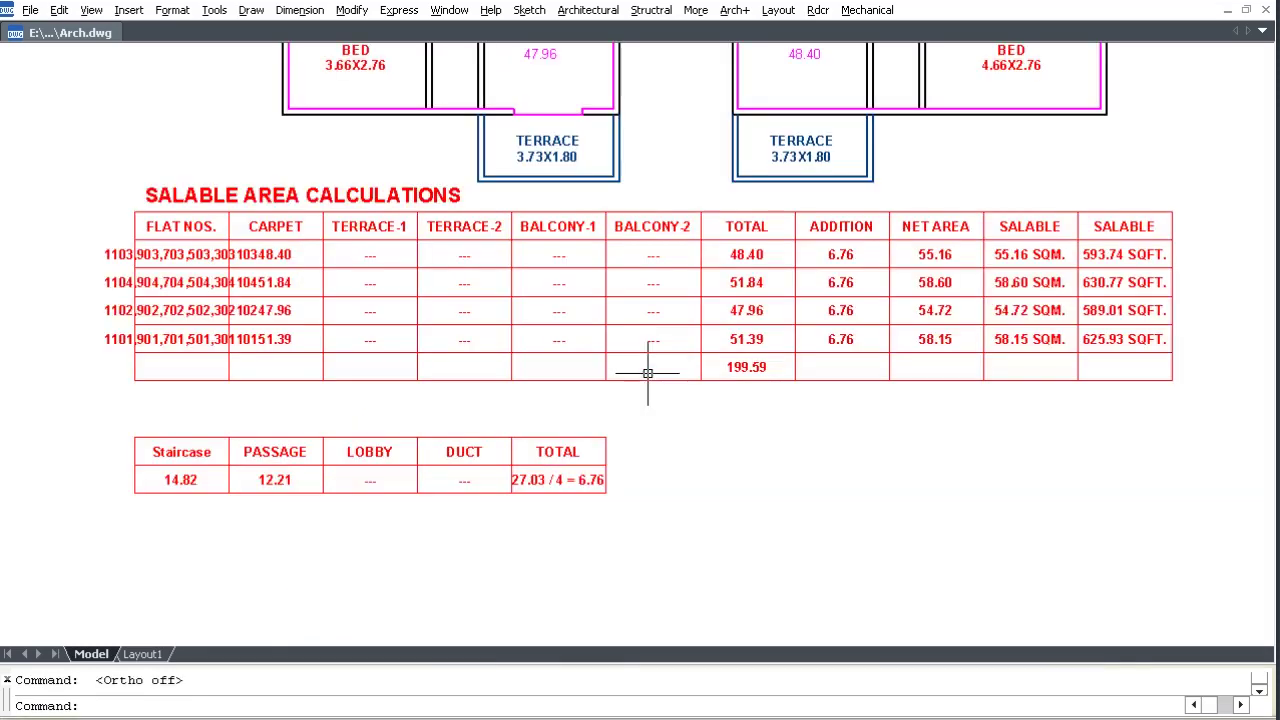
pyautogui.write('s')
pyautogui.press('Return')
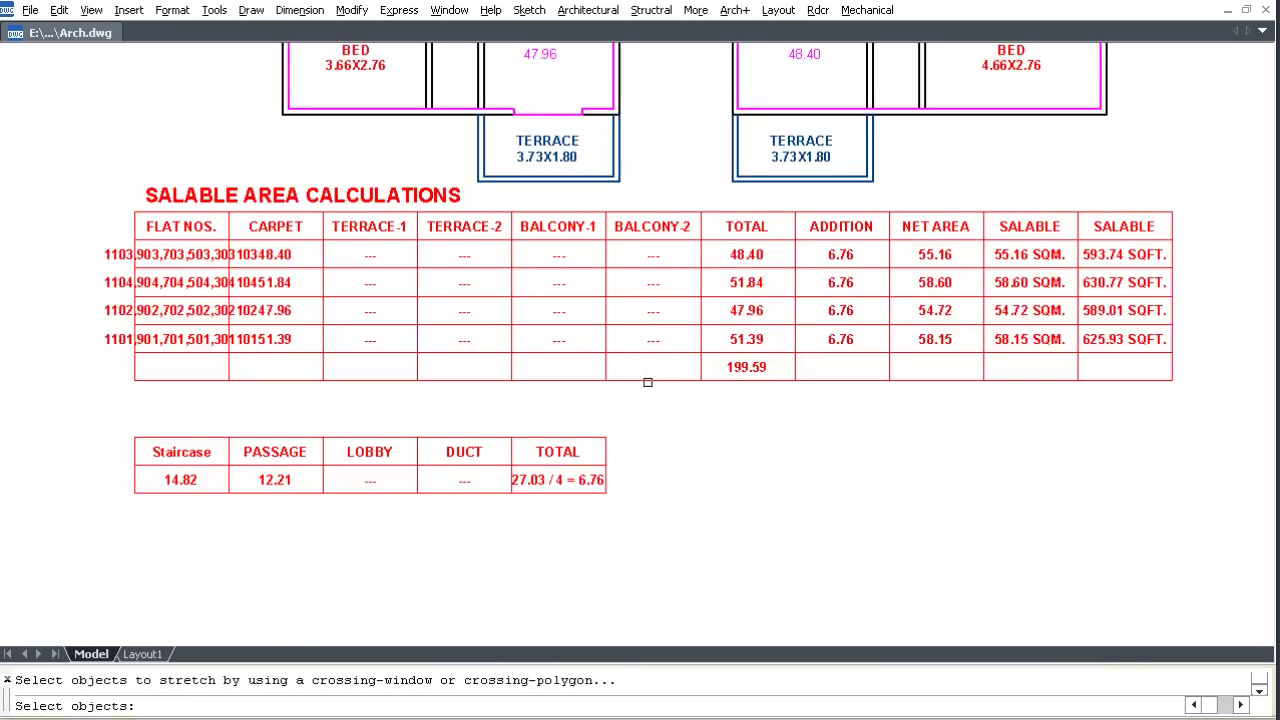
pyautogui.click(1187, 411)
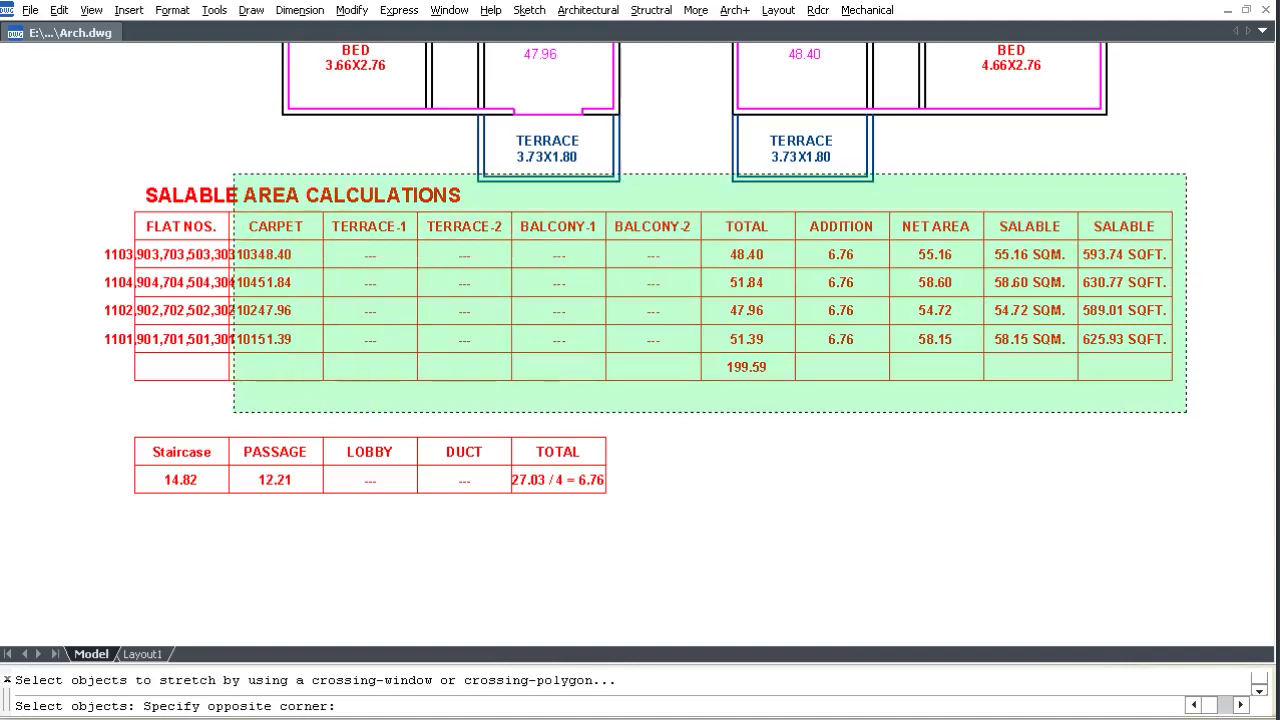
pyautogui.click(228, 187)
pyautogui.press('Return')
pyautogui.click(246, 186)
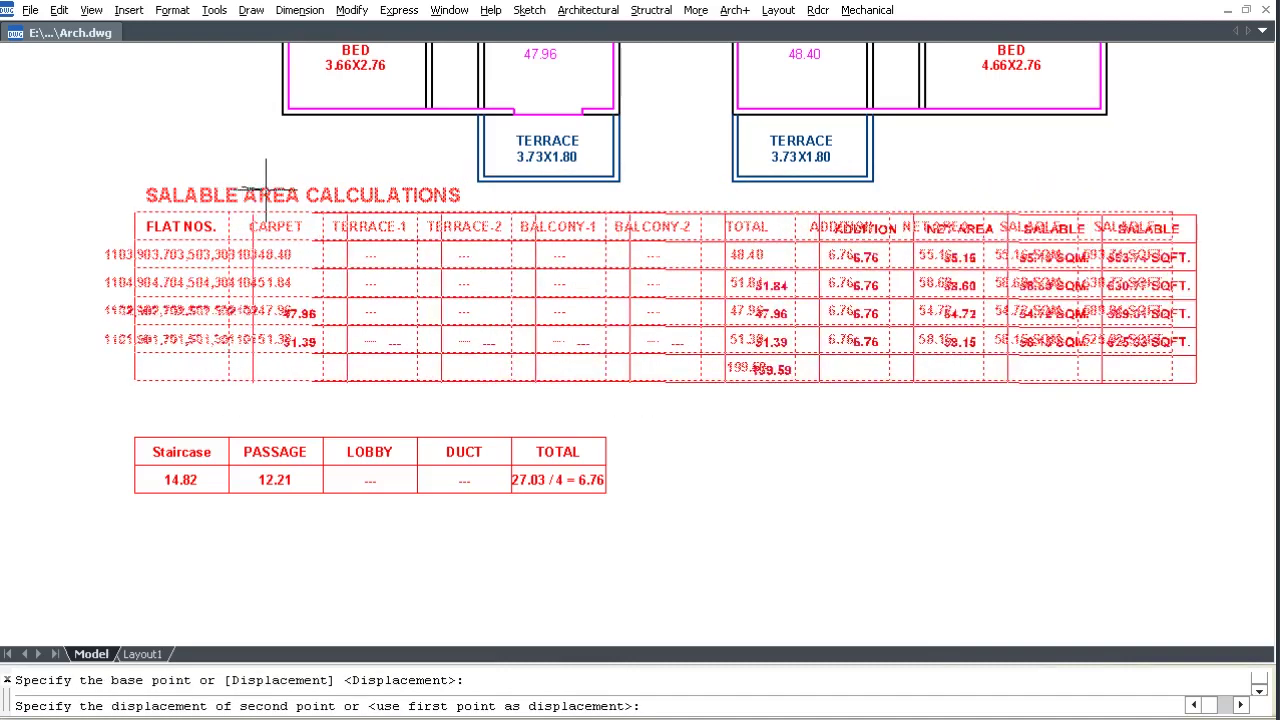
pyautogui.press('F8')
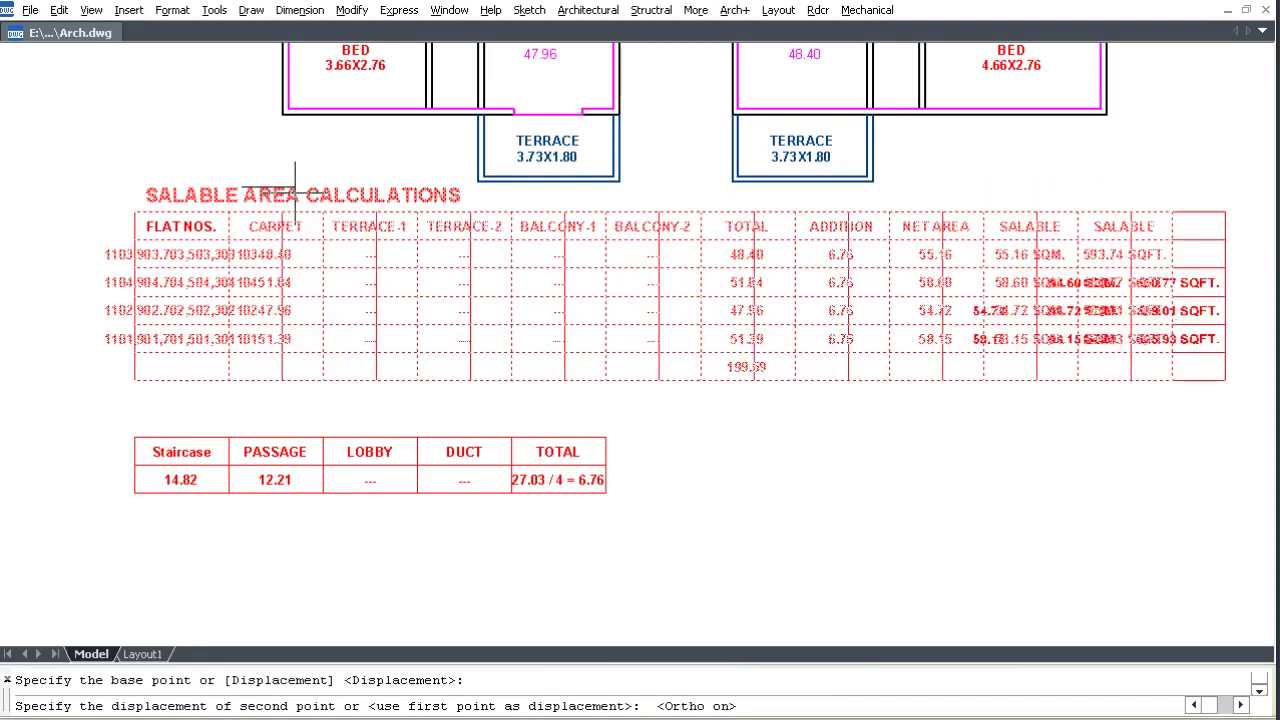
pyautogui.click(310, 188)
# - Shift the four rows of flat numbers horizontally so they fit inside the FLAT NOS. column
pyautogui.write('s')
pyautogui.press('Return')
pyautogui.click(126, 369)
pyautogui.click(82, 248)
pyautogui.press('Return')
pyautogui.click(76, 176)
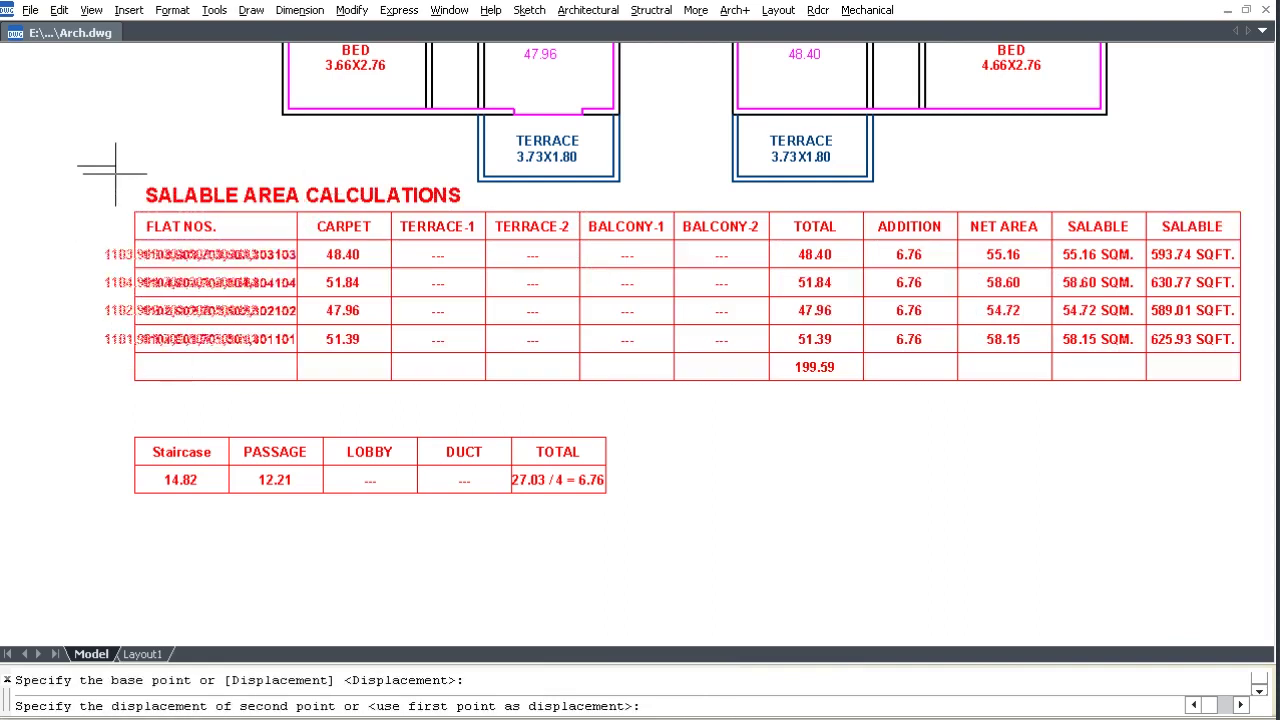
pyautogui.click(114, 165)
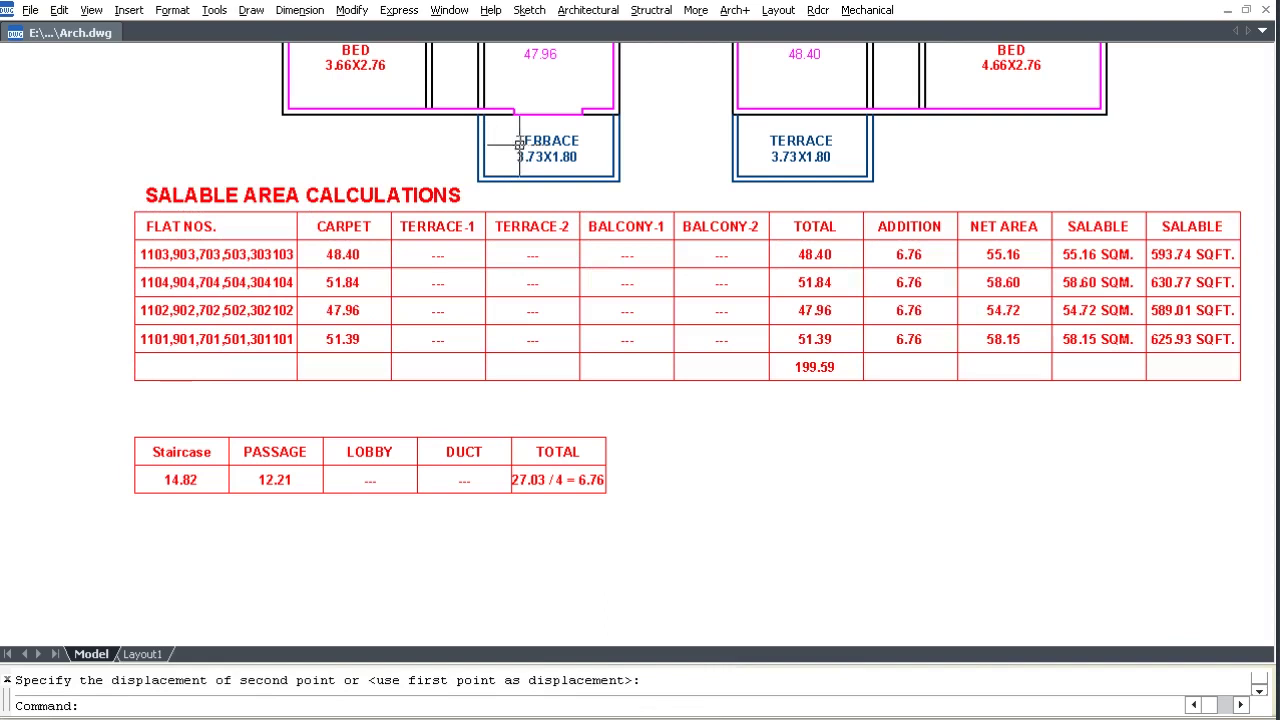
# - Put the flat numbers in the four rows of the FLAT NOS. column into ascending order with Sequence in Numbers
pyautogui.click(588, 10)
pyautogui.moveTo(660, 166)
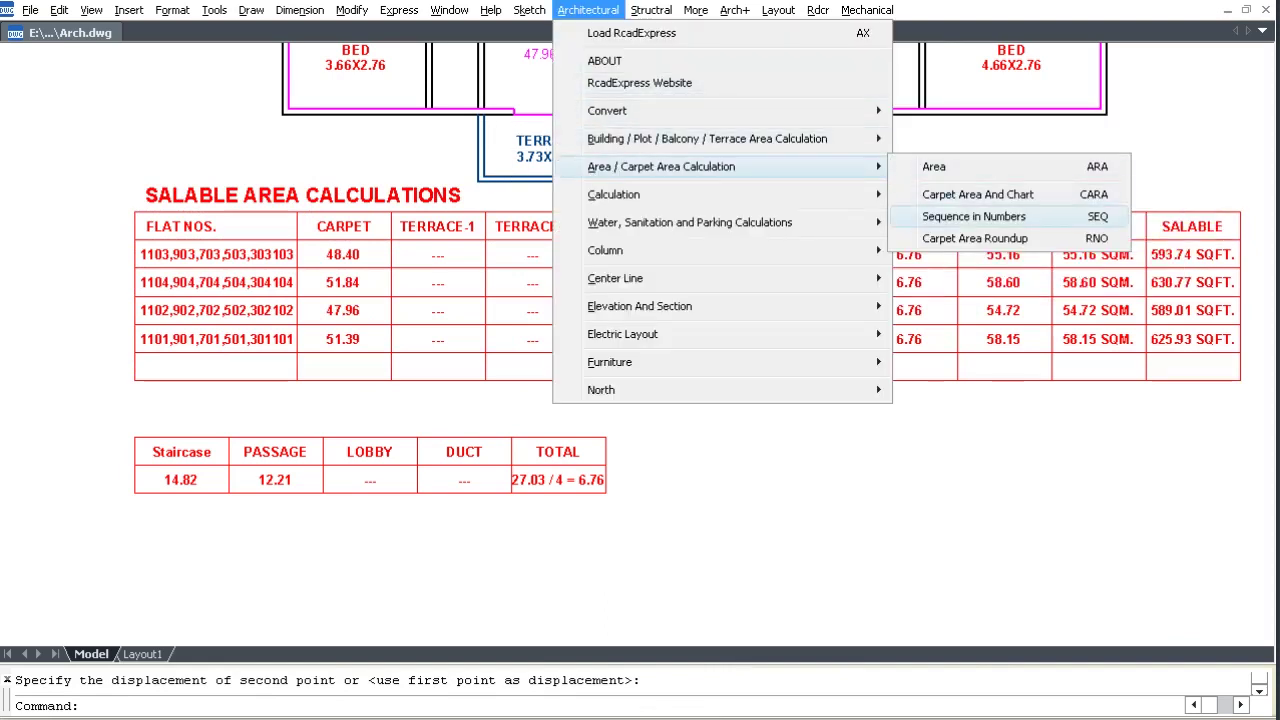
pyautogui.click(973, 216)
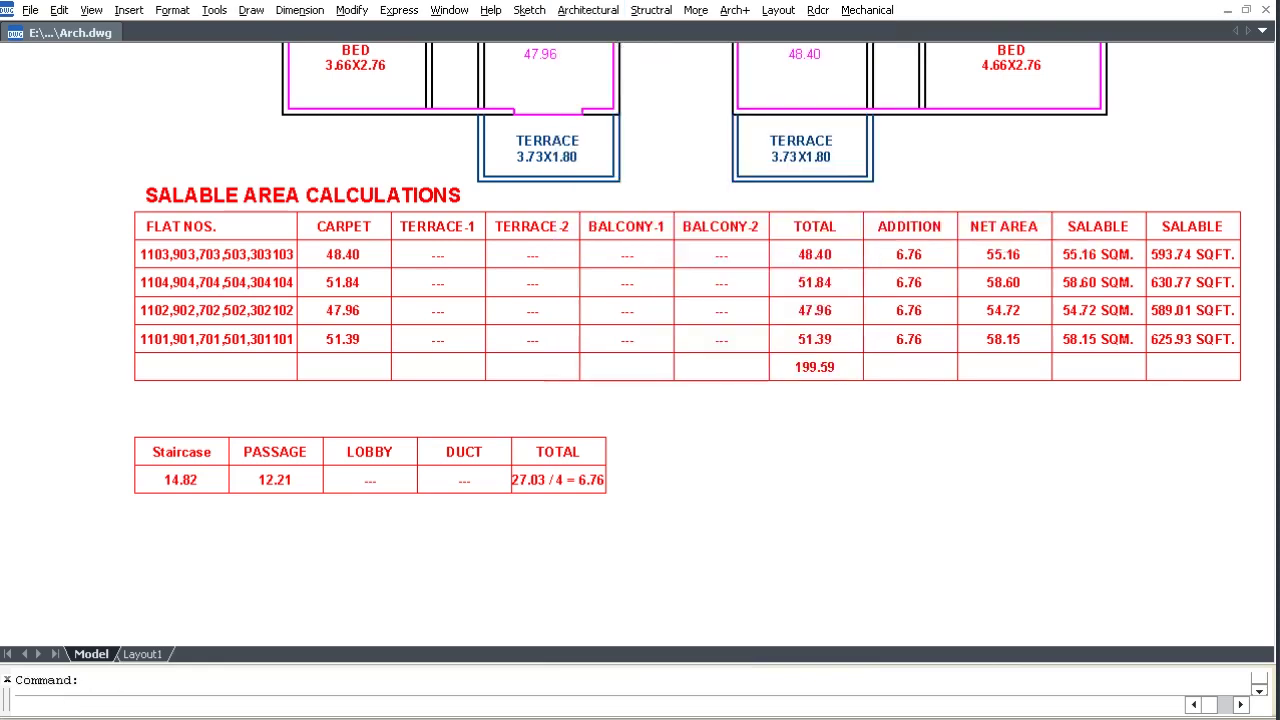
pyautogui.click(279, 368)
pyautogui.click(213, 248)
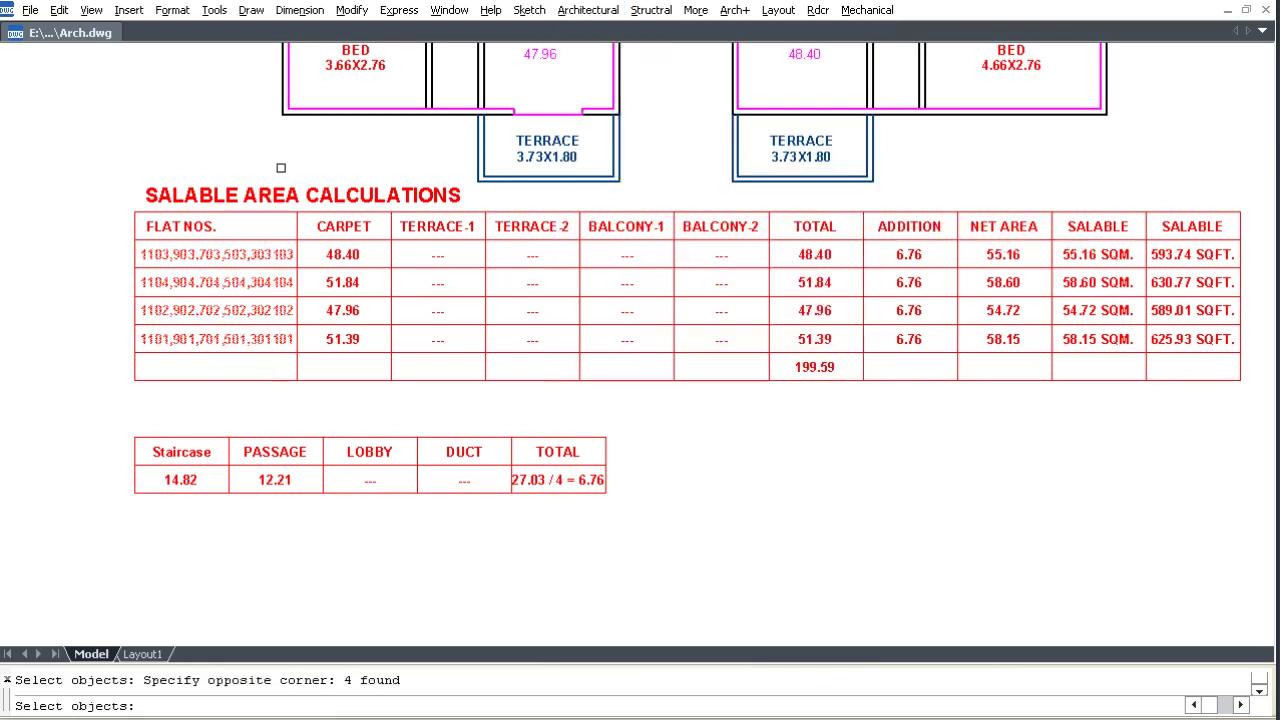
pyautogui.press('Return')
pyautogui.press('Return')
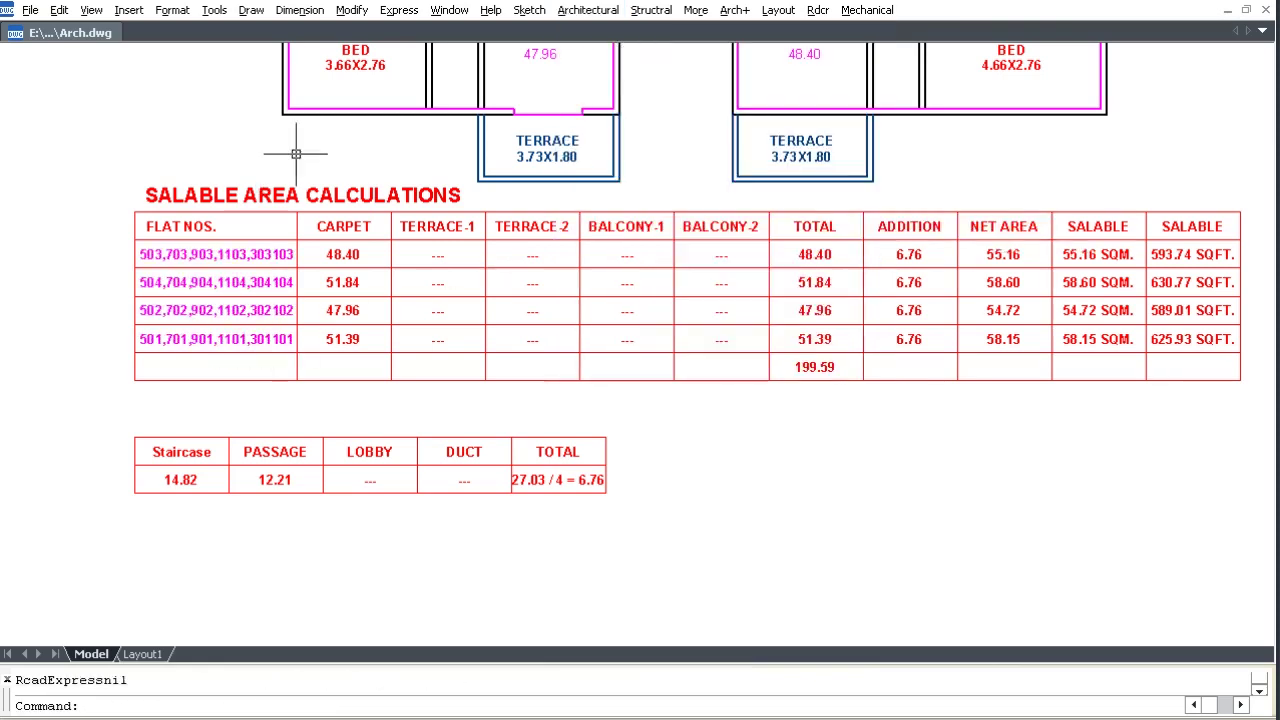
pyautogui.press('F8')
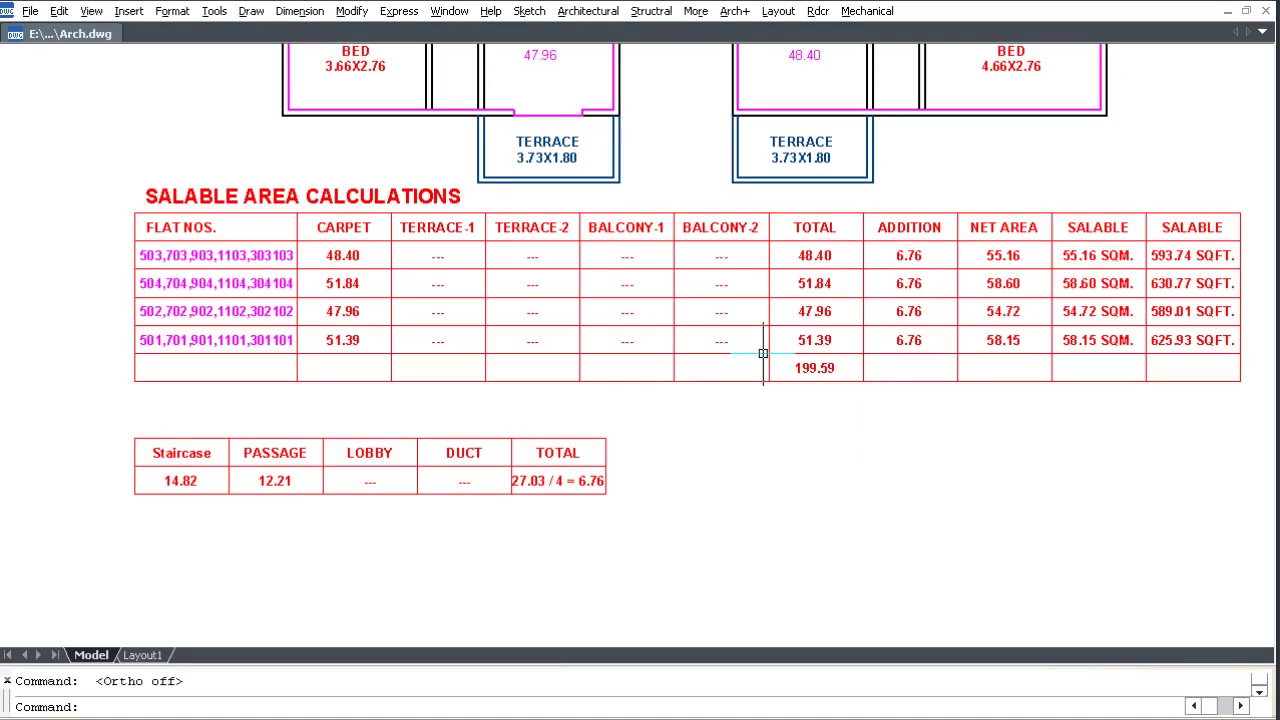
# - Apply Carpet Area Roundup to the SQM. and SQFT. values in the two SALABLE columns with a multiplier of 1.00
pyautogui.click(588, 11)
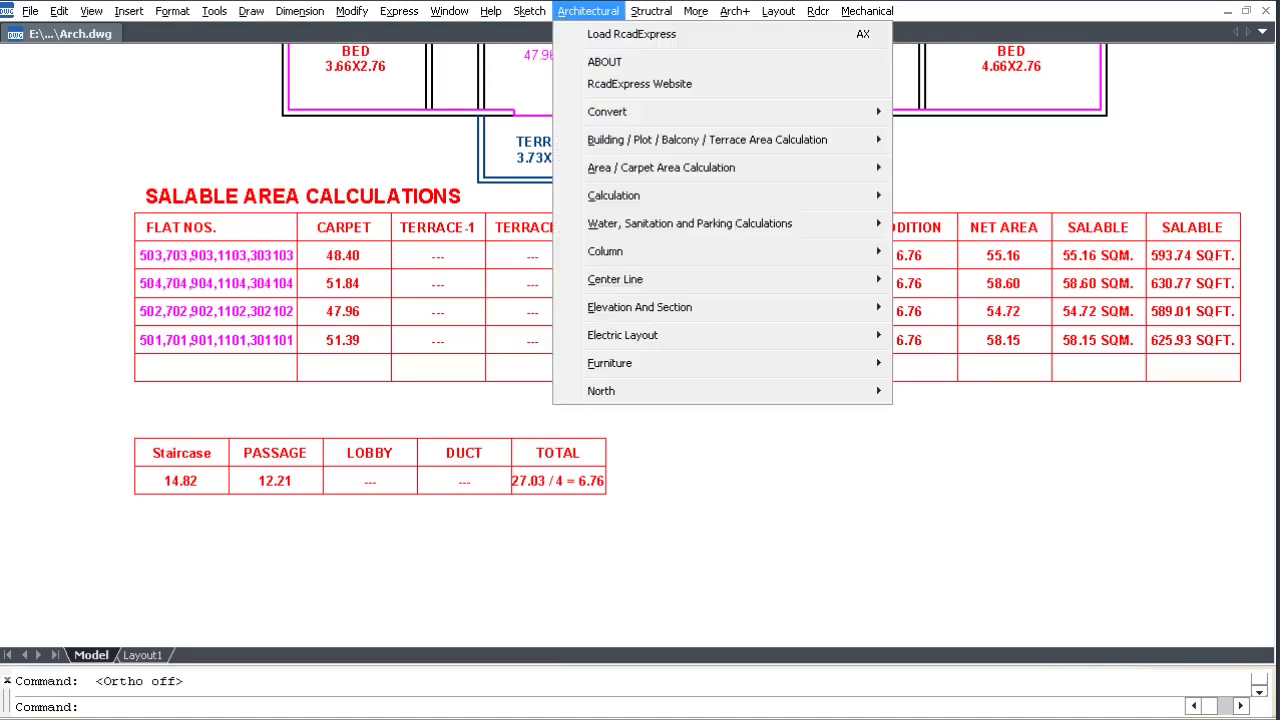
pyautogui.moveTo(661, 167)
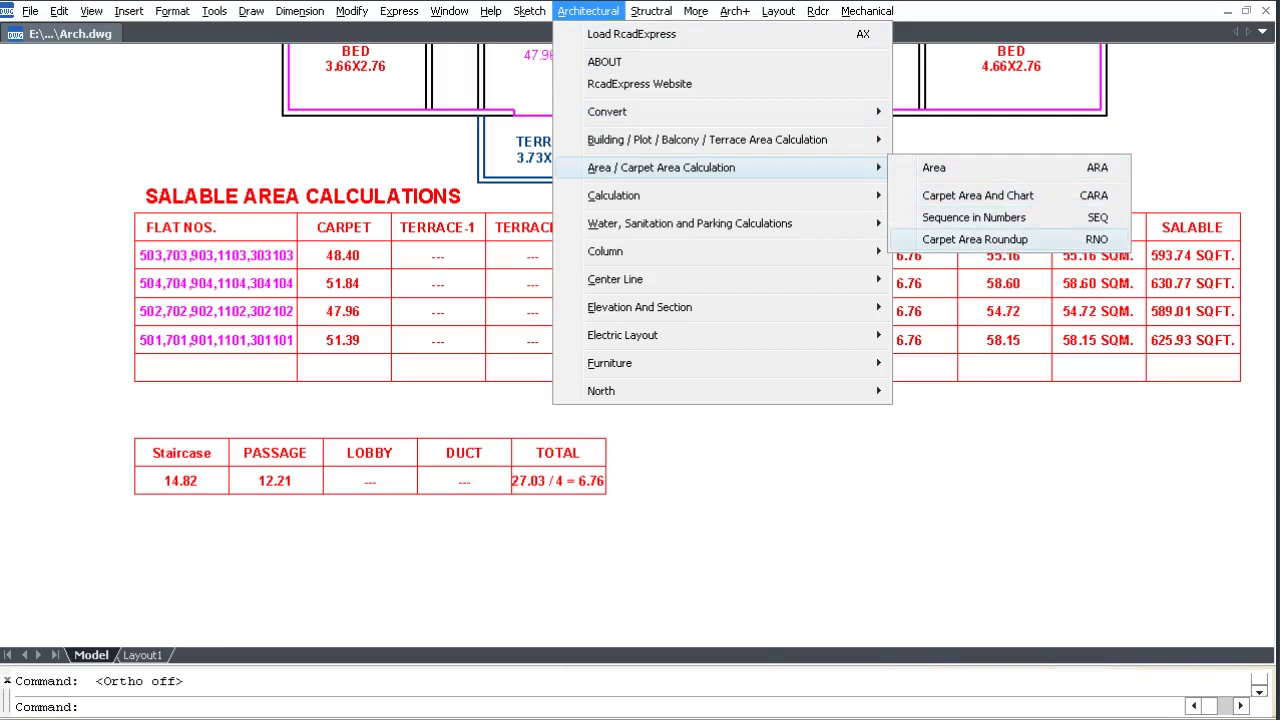
pyautogui.click(975, 239)
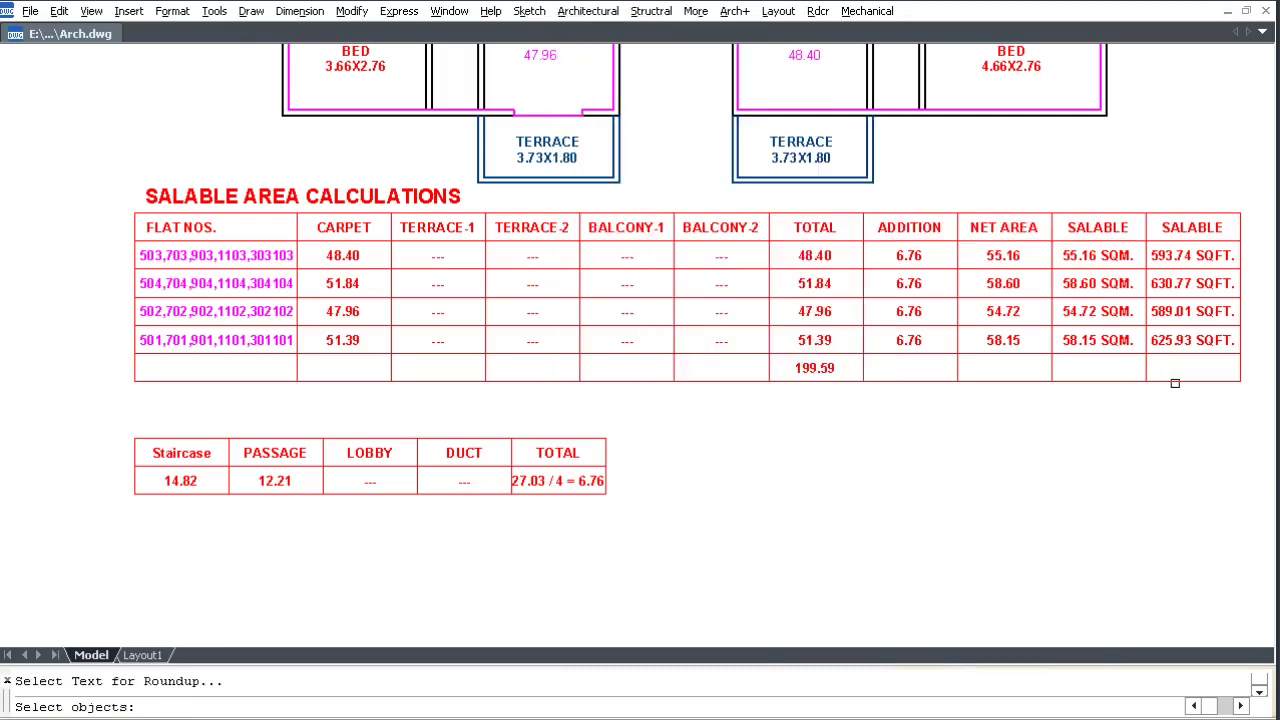
pyautogui.click(1206, 411)
pyautogui.click(1103, 258)
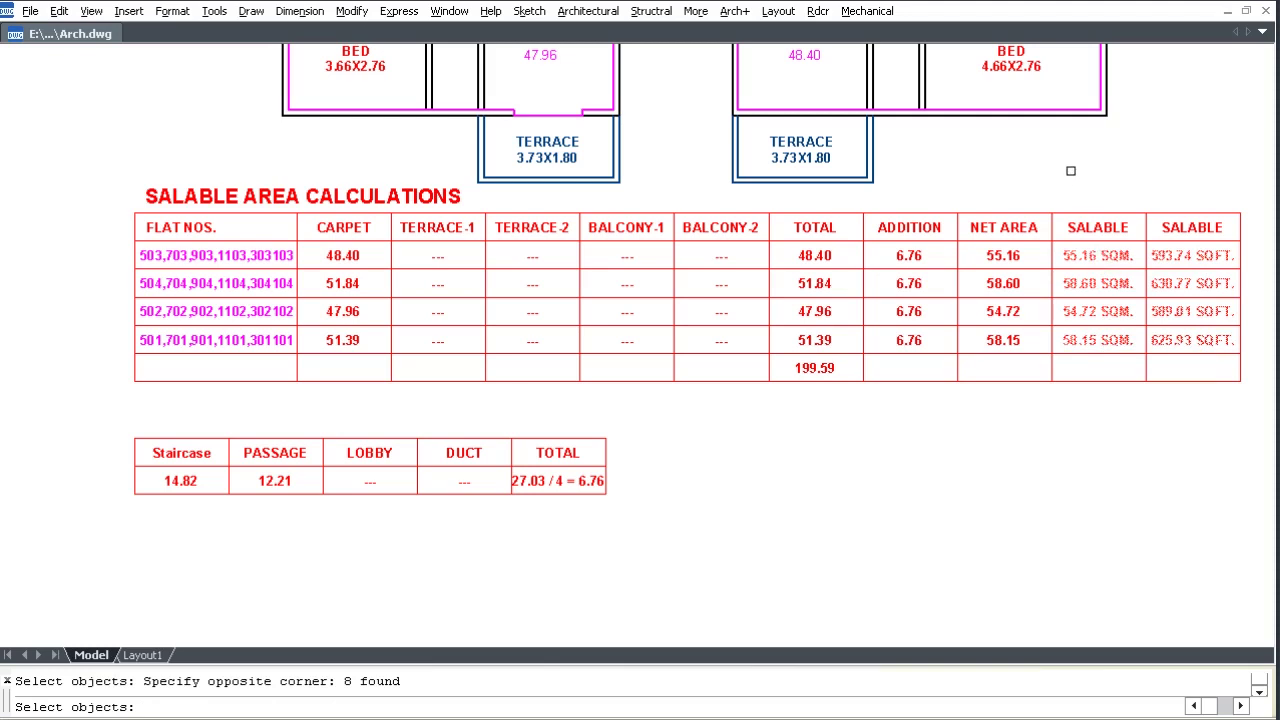
pyautogui.press('Return')
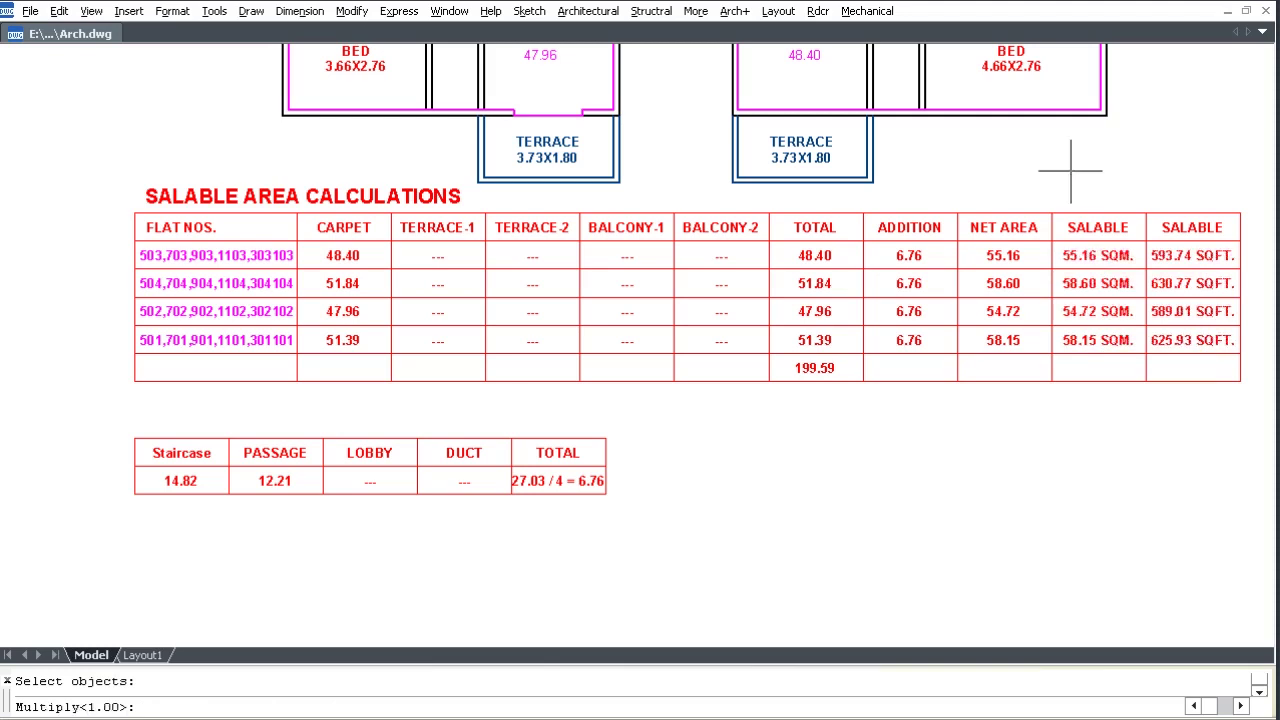
pyautogui.press('Return')
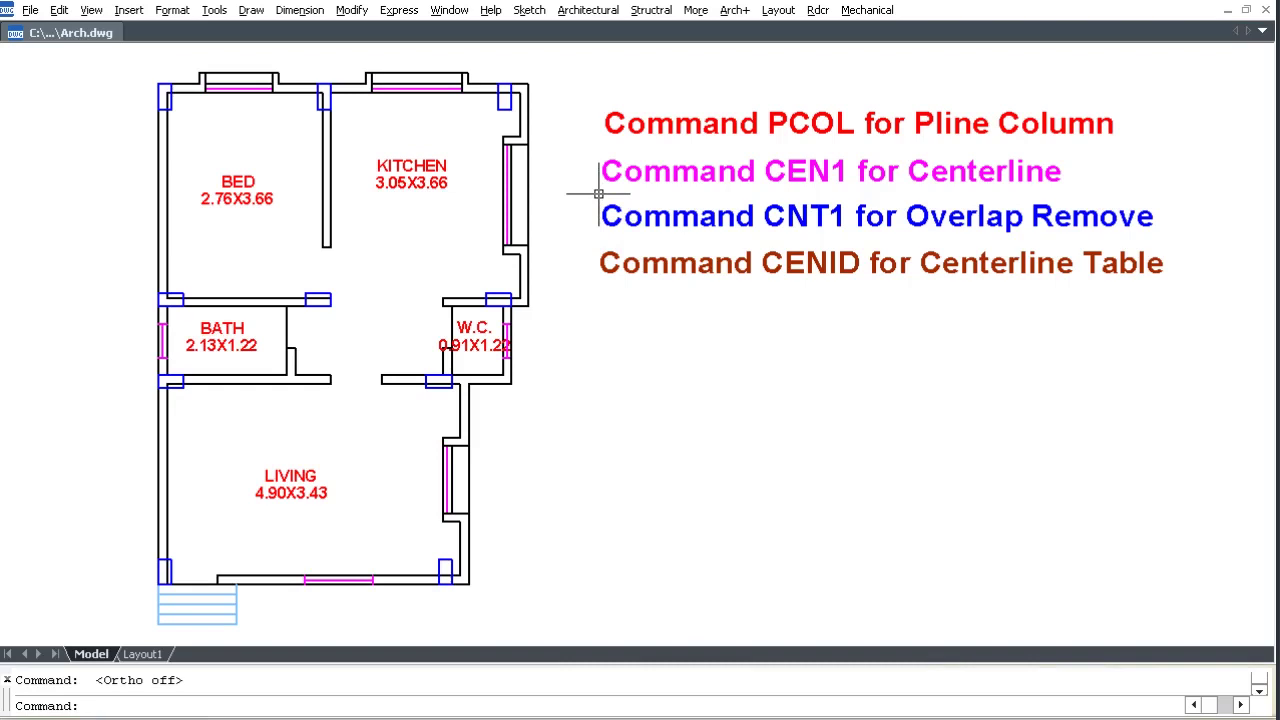
# - Load the RcadExpress commands in the drawing with the Bed, Kitchen and Living floor plan
pyautogui.click(588, 10)
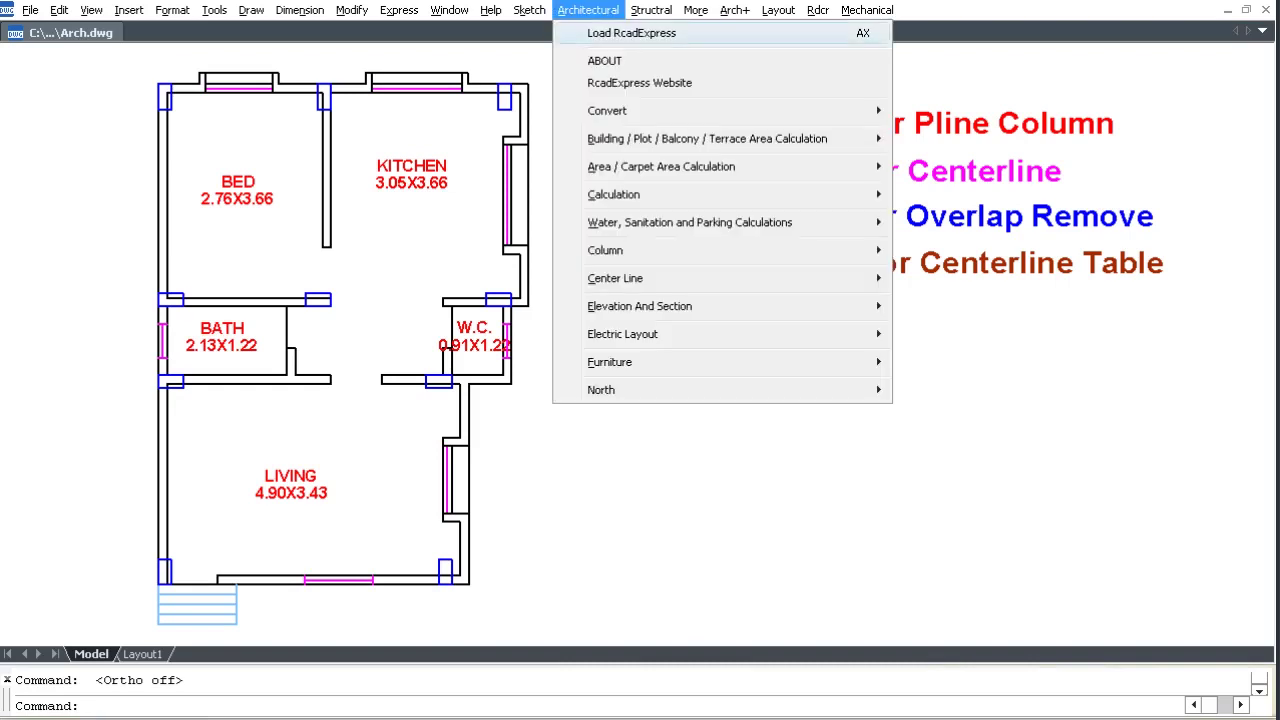
pyautogui.click(631, 33)
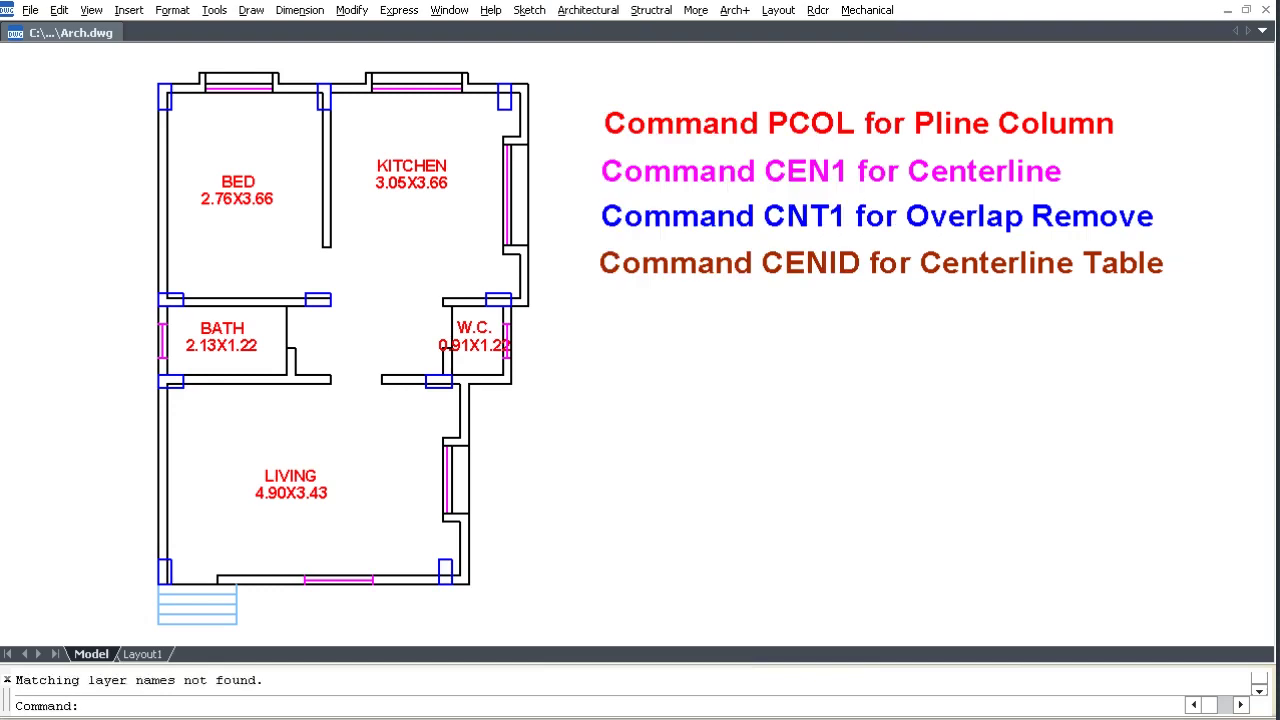
pyautogui.moveTo(15, 680); pyautogui.dragTo(88, 680)
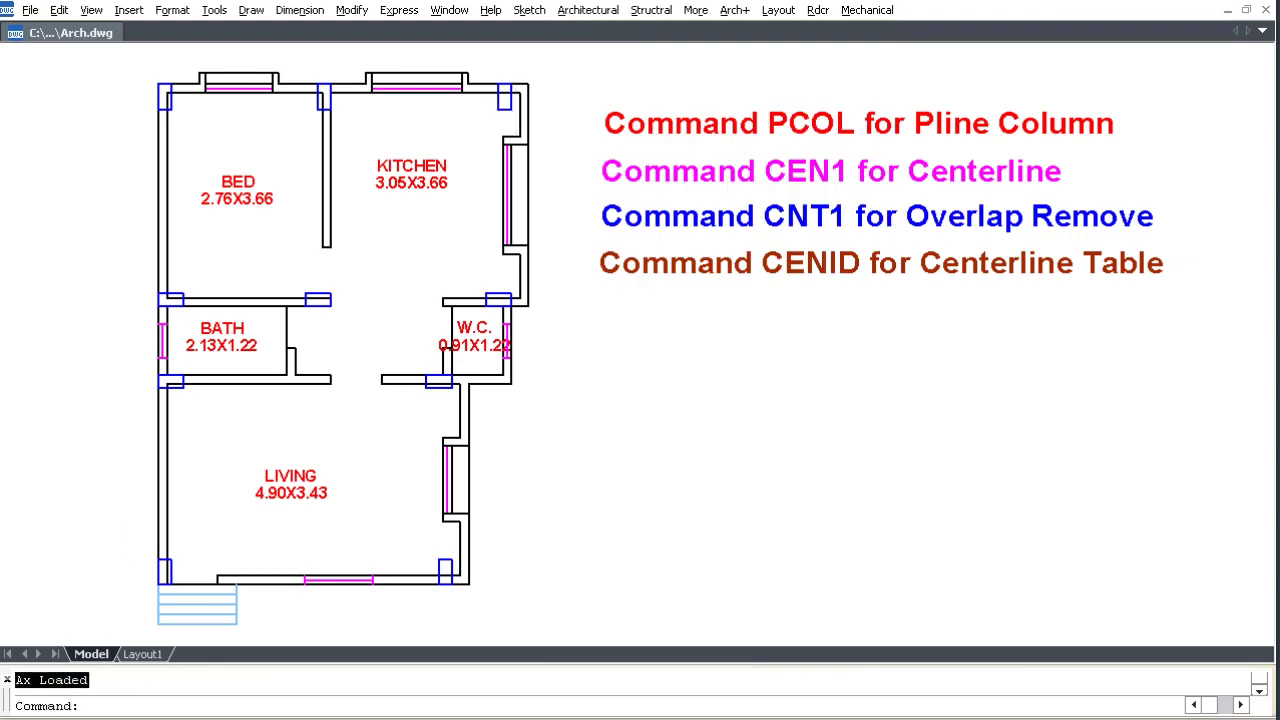
pyautogui.press('F8')
pyautogui.scroll(1, 753, 357)
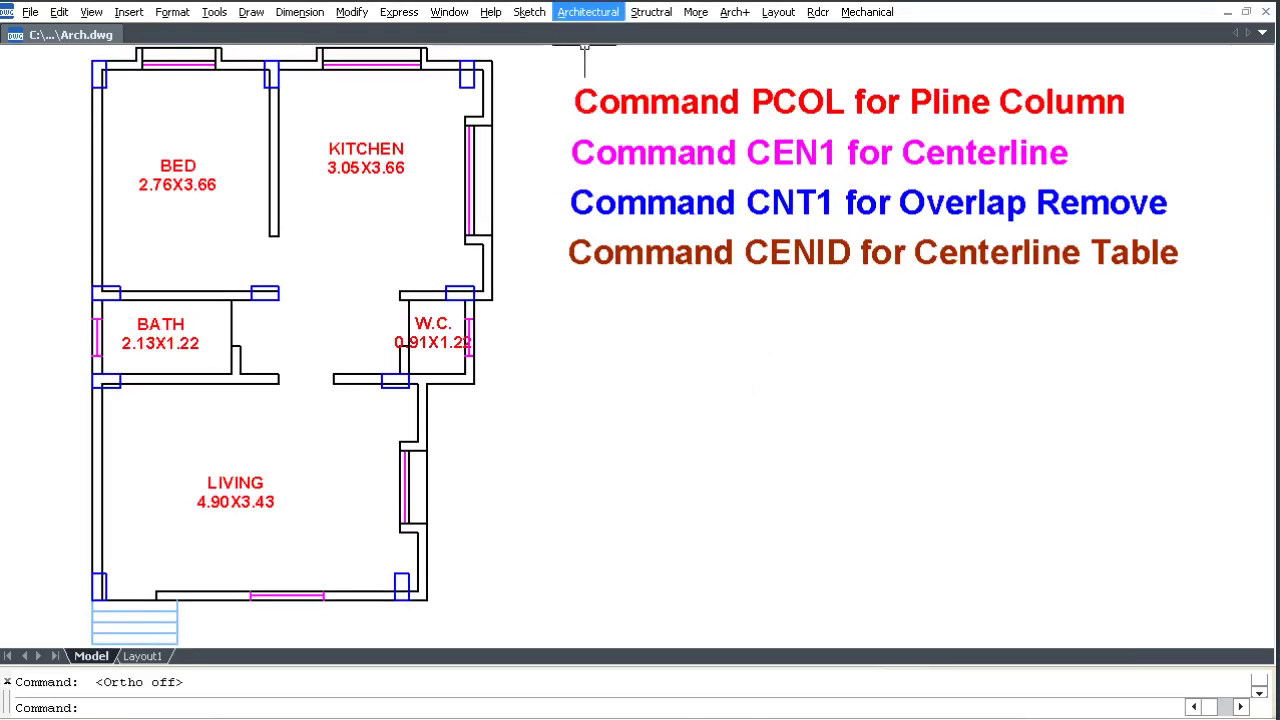
# - Run Centerline Column on the plan's ten rectangular column outlines, with a start number of 1
pyautogui.click(588, 12)
pyautogui.moveTo(640, 280)
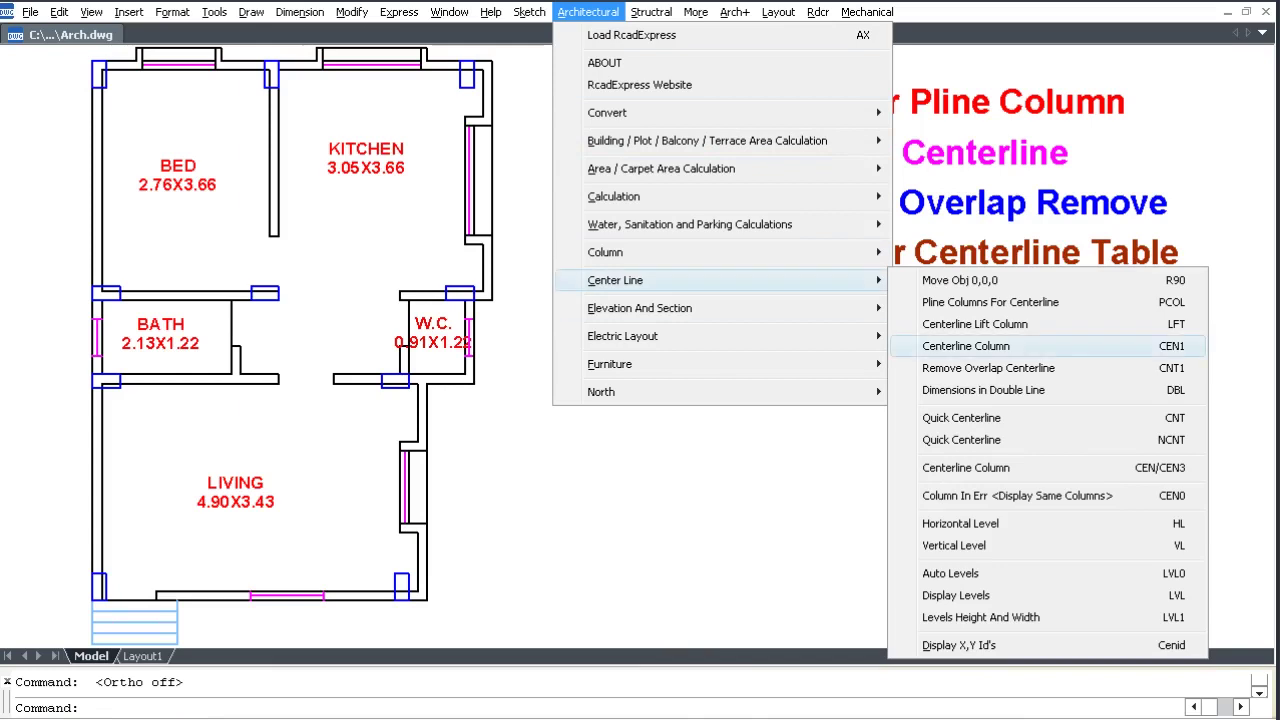
pyautogui.click(1150, 346)
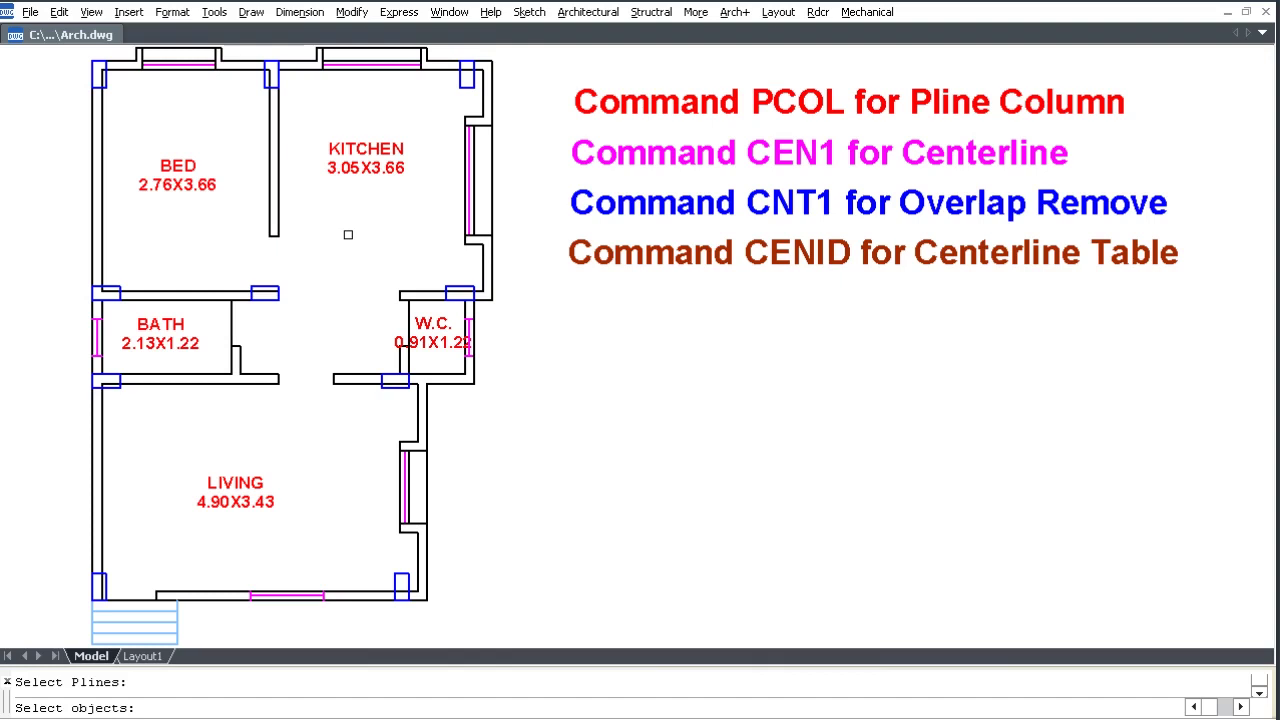
pyautogui.click(103, 84)
pyautogui.click(266, 82)
pyautogui.click(469, 86)
pyautogui.click(120, 291)
pyautogui.click(258, 287)
pyautogui.click(450, 287)
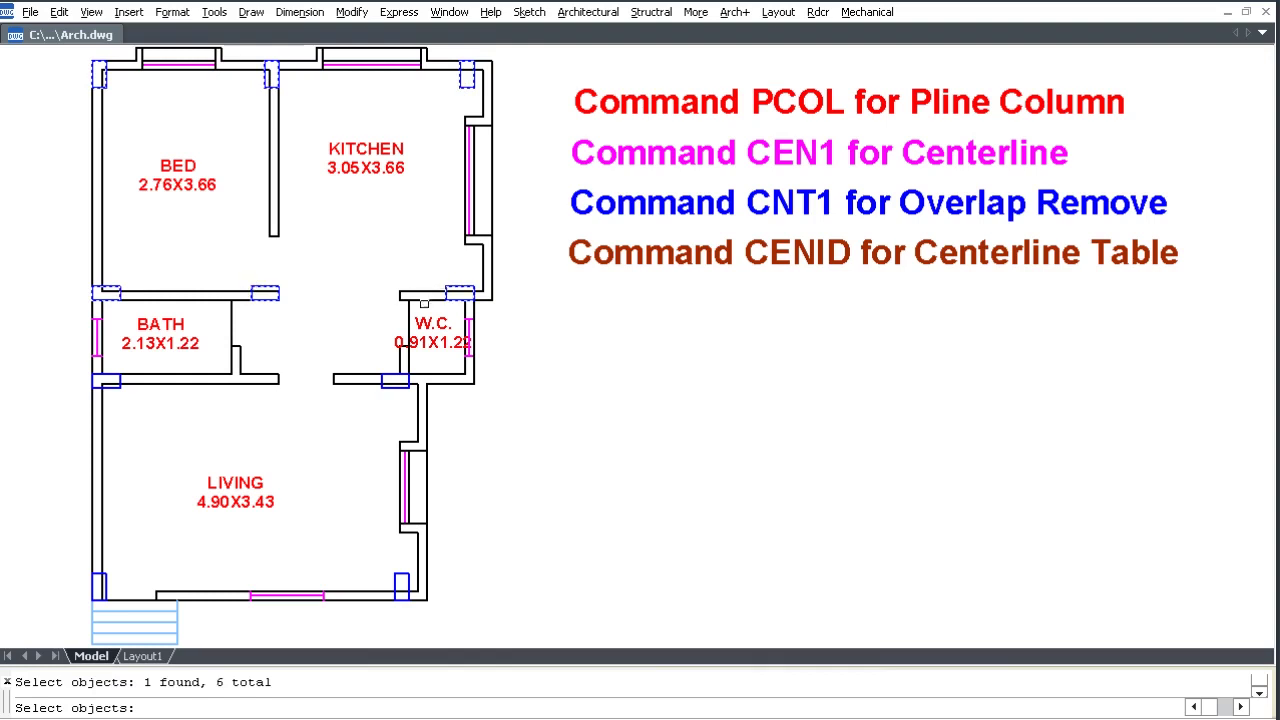
pyautogui.click(123, 390)
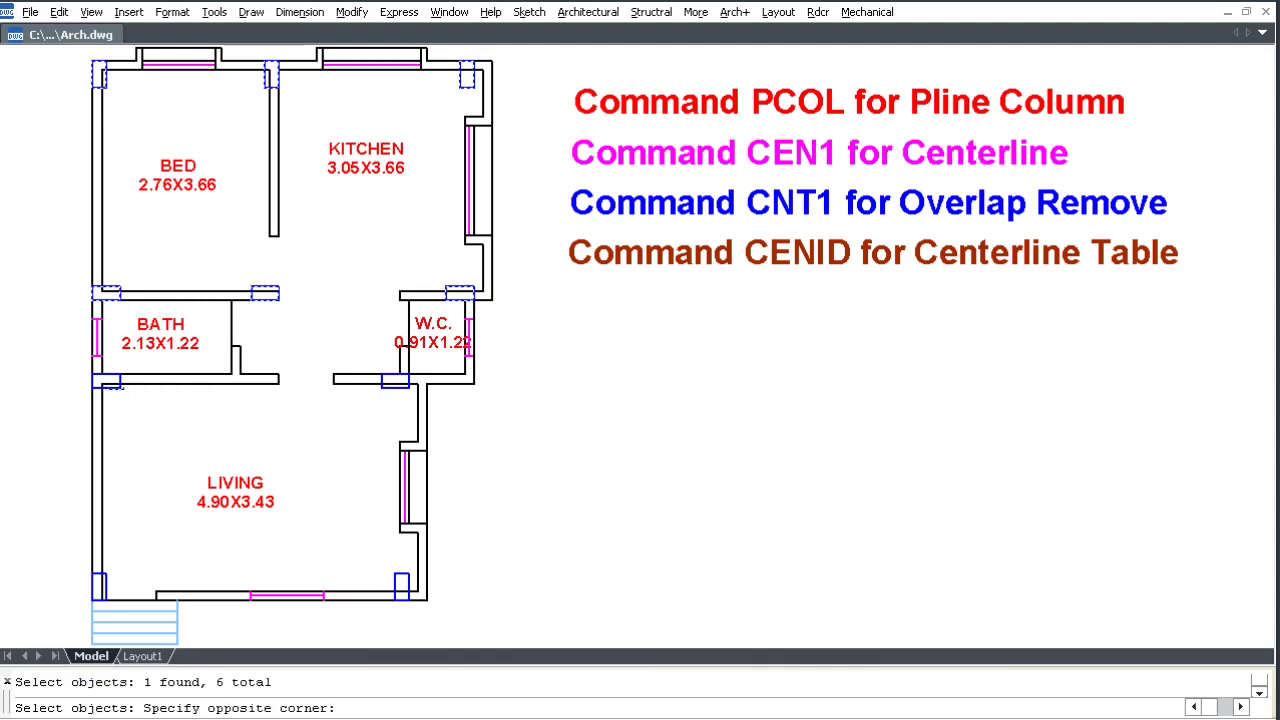
pyautogui.click(106, 386)
pyautogui.click(388, 379)
pyautogui.click(100, 584)
pyautogui.click(399, 583)
pyautogui.press('Return')
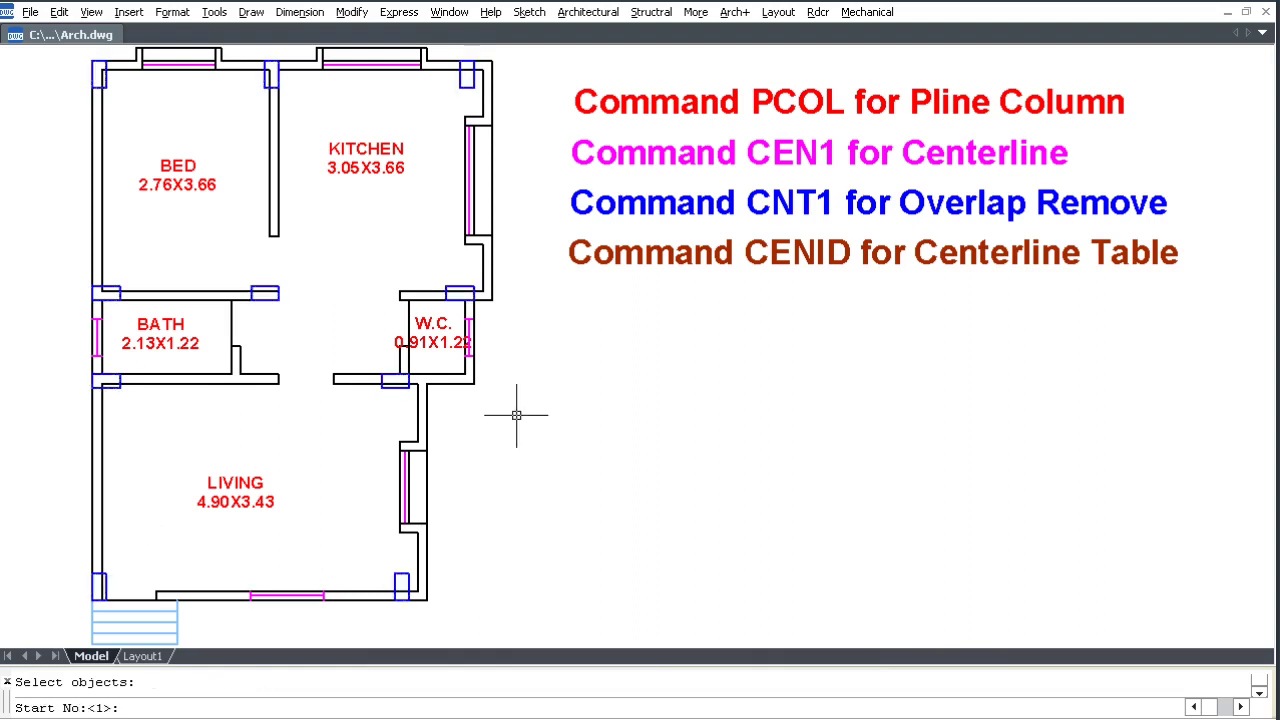
pyautogui.write('1')
pyautogui.press('Return')
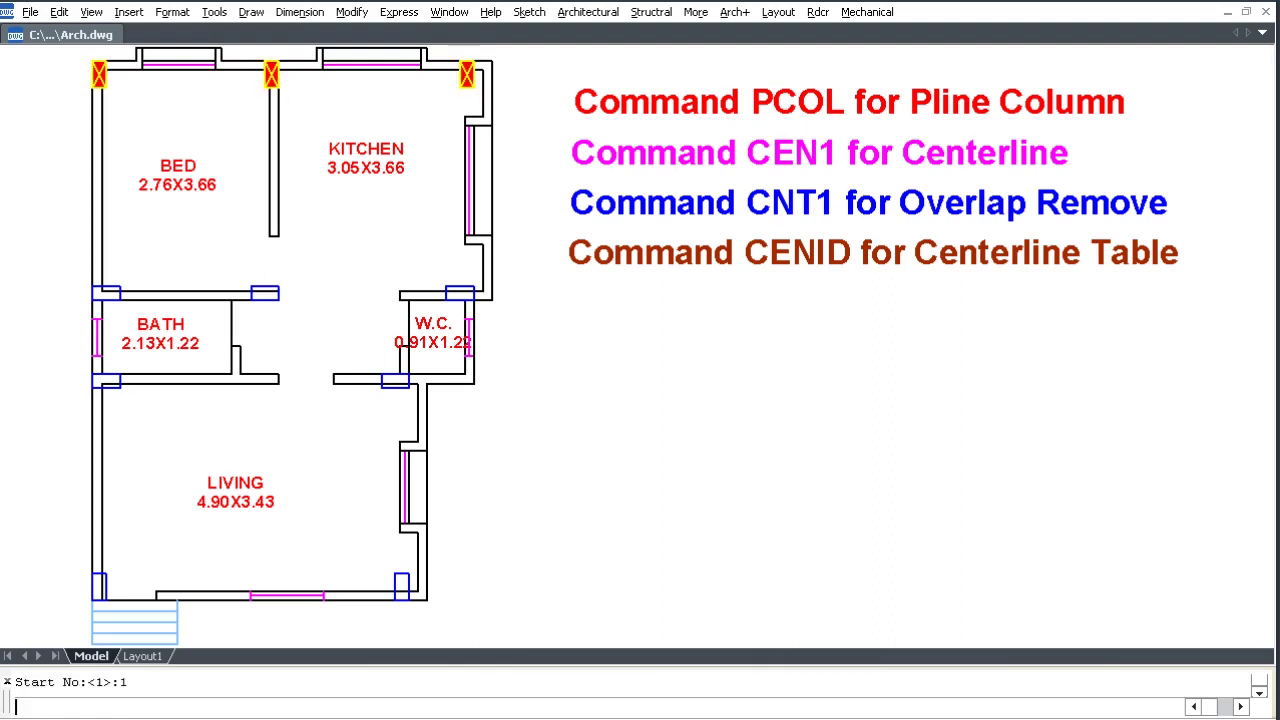
# - Label all ten filled columns with their number and size, entering the value .18
pyautogui.click(553, 612)
pyautogui.click(42, 57)
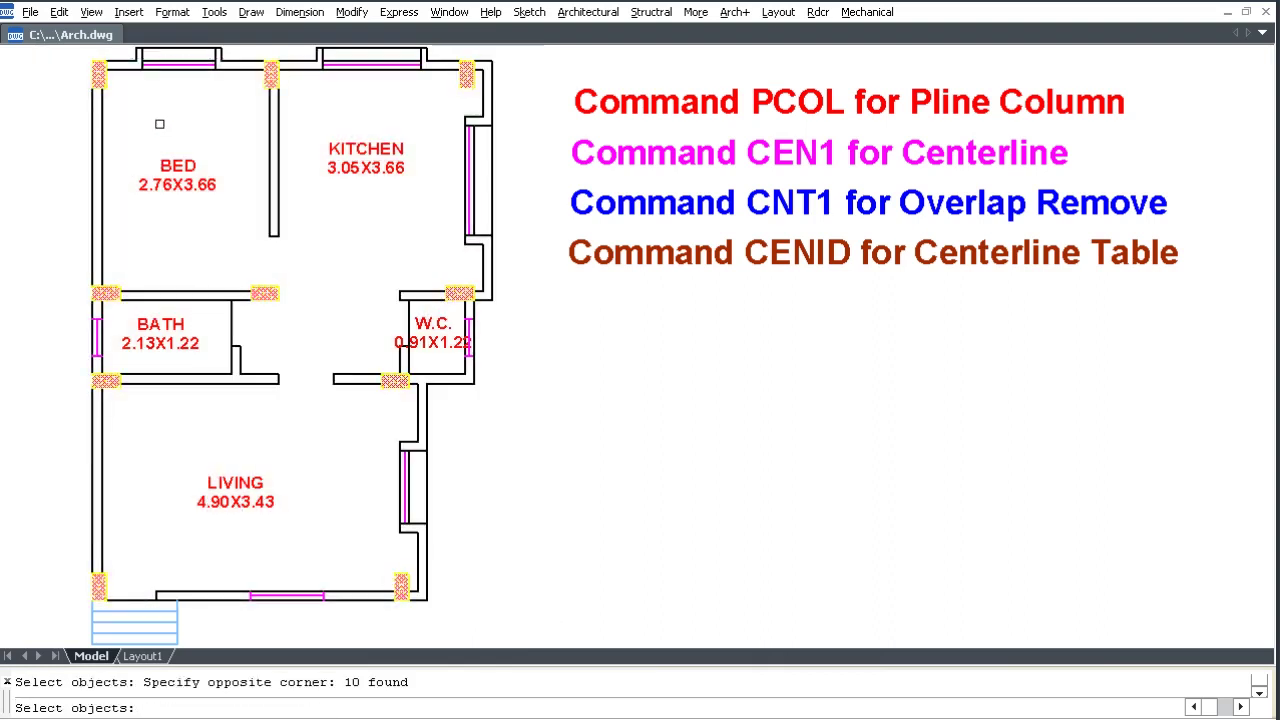
pyautogui.press('Return')
pyautogui.write('.18')
pyautogui.press('Return')
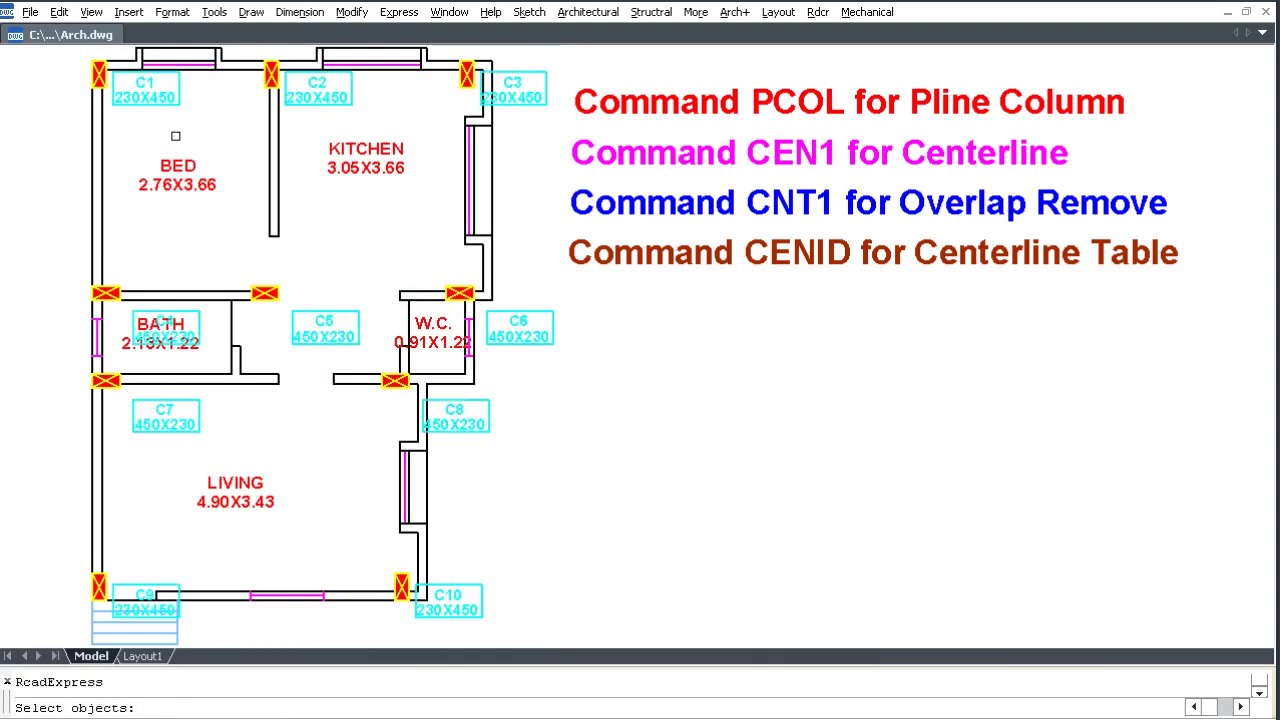
# - Generate the centerlines for the whole drawing, from the lower-left outer corner of column C9 to the upper-right corner of column C3
pyautogui.scroll(-3, 316, 374)
pyautogui.click(814, 580)
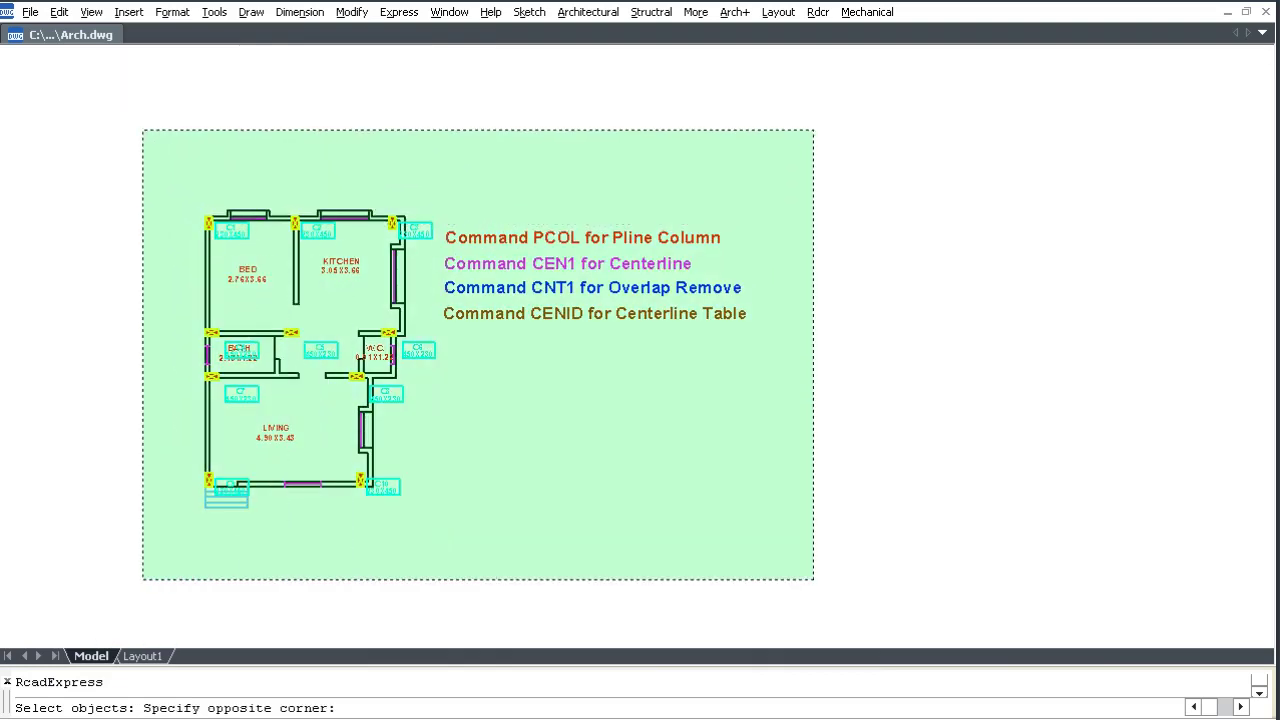
pyautogui.click(143, 129)
pyautogui.press('Return')
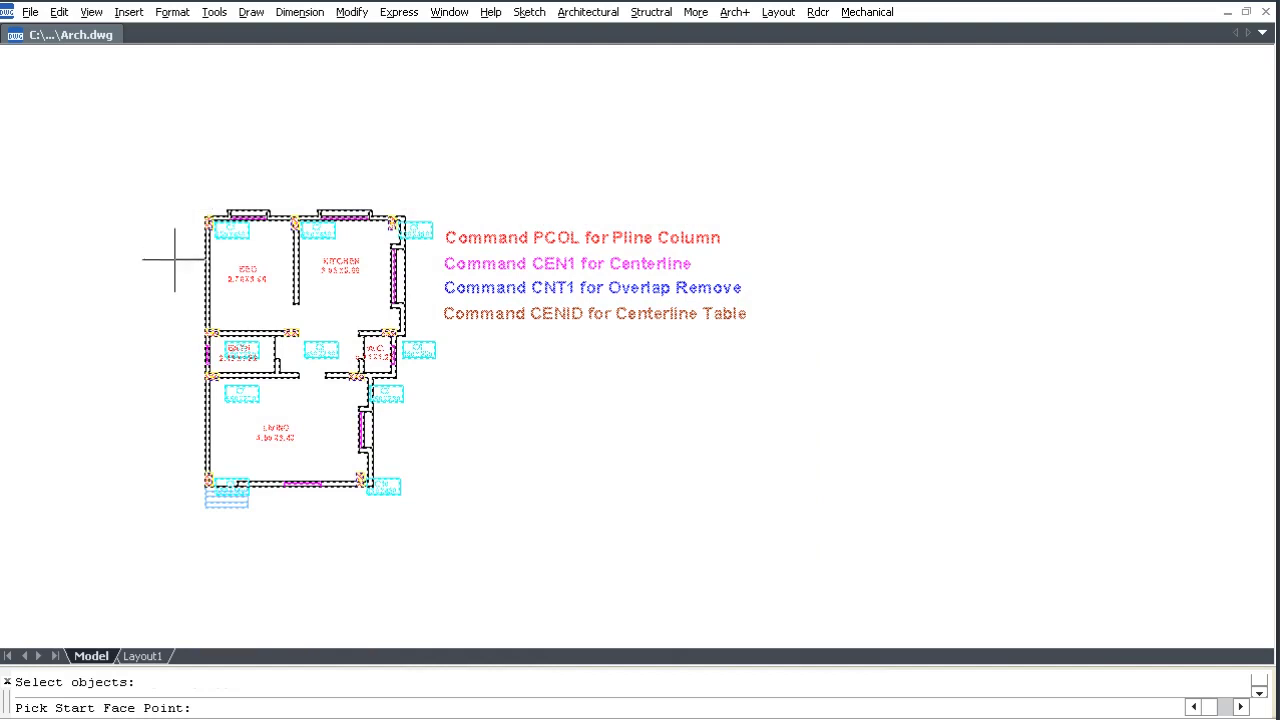
pyautogui.scroll(8, 198, 490)
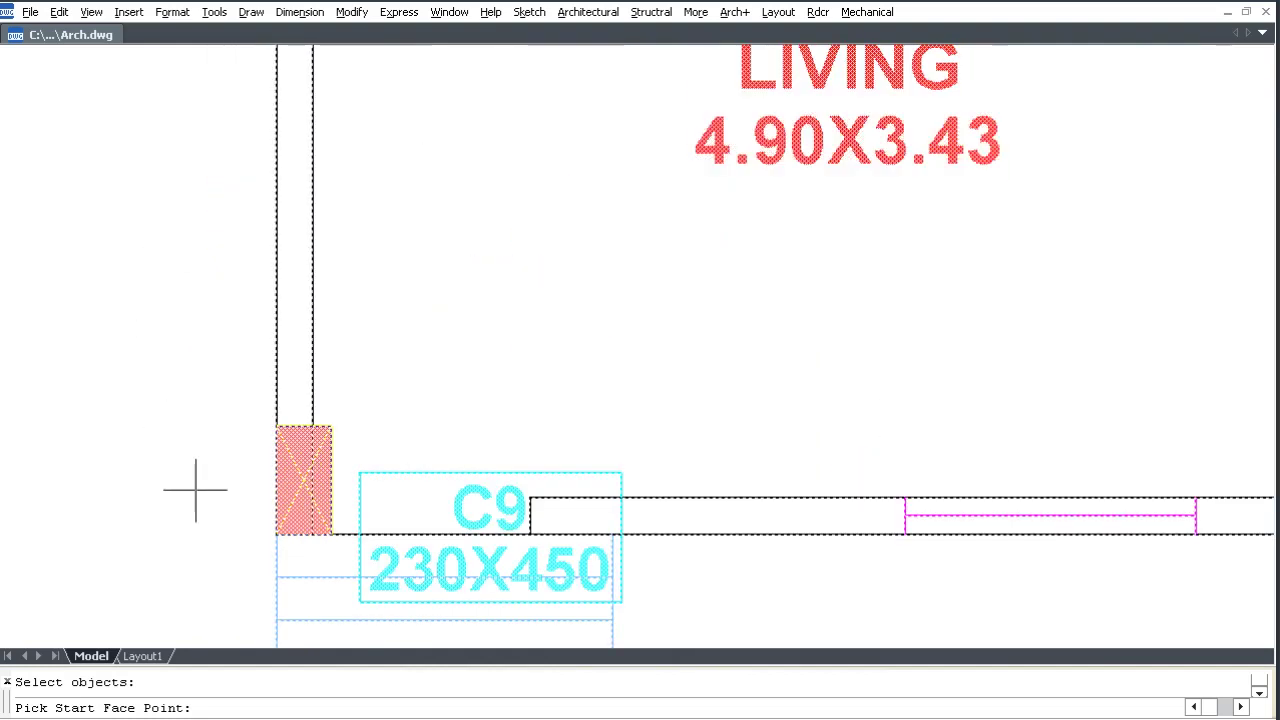
pyautogui.click(274, 531)
pyautogui.scroll(-8, 274, 531)
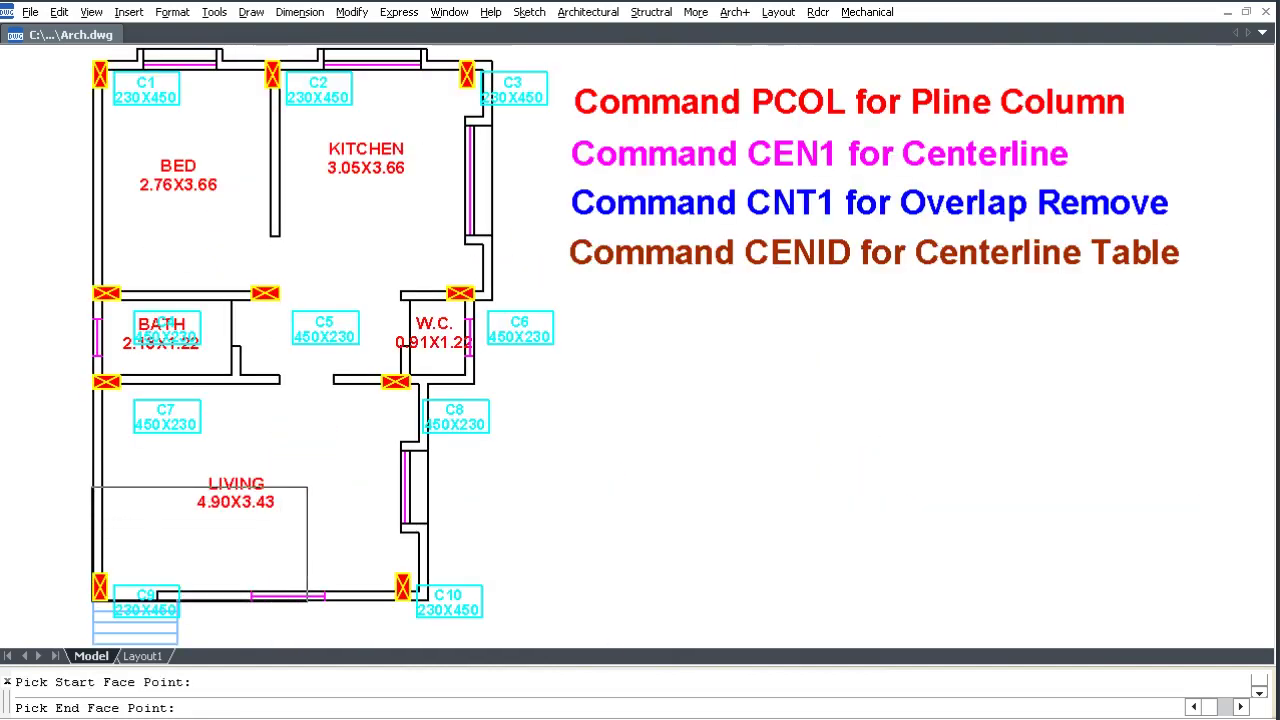
pyautogui.scroll(3, 470, 64)
pyautogui.scroll(2, 473, 65)
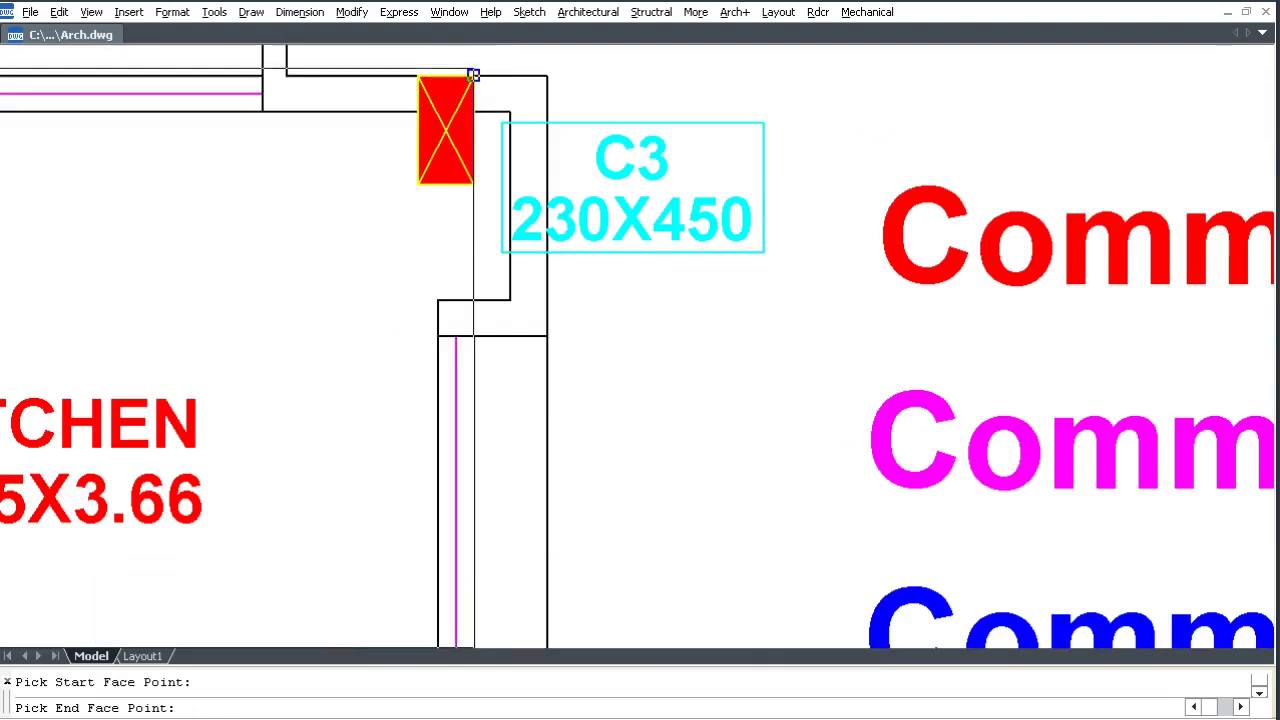
pyautogui.click(474, 68)
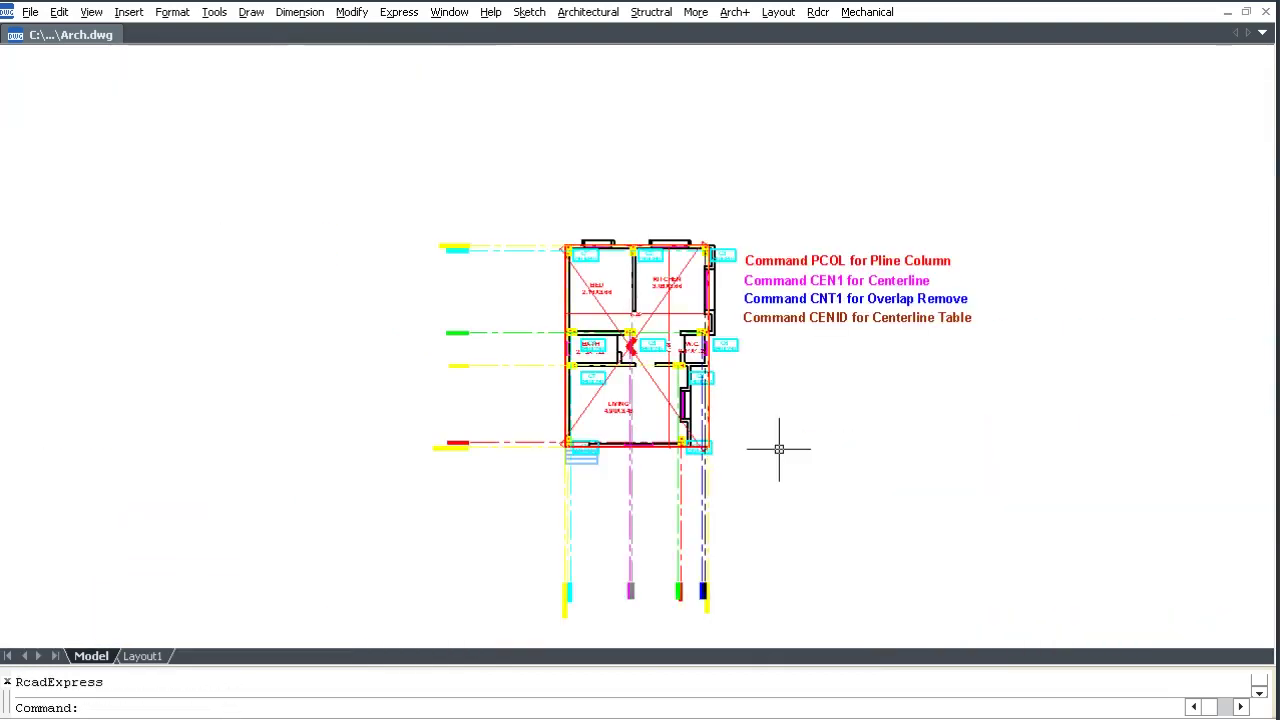
# - Run Remove Overlap Centerline on the leftmost vertical centerlines below the plan, from C4,7 to Start Face, with a distance of .48
pyautogui.press('F8')
pyautogui.scroll(2, 479, 357)
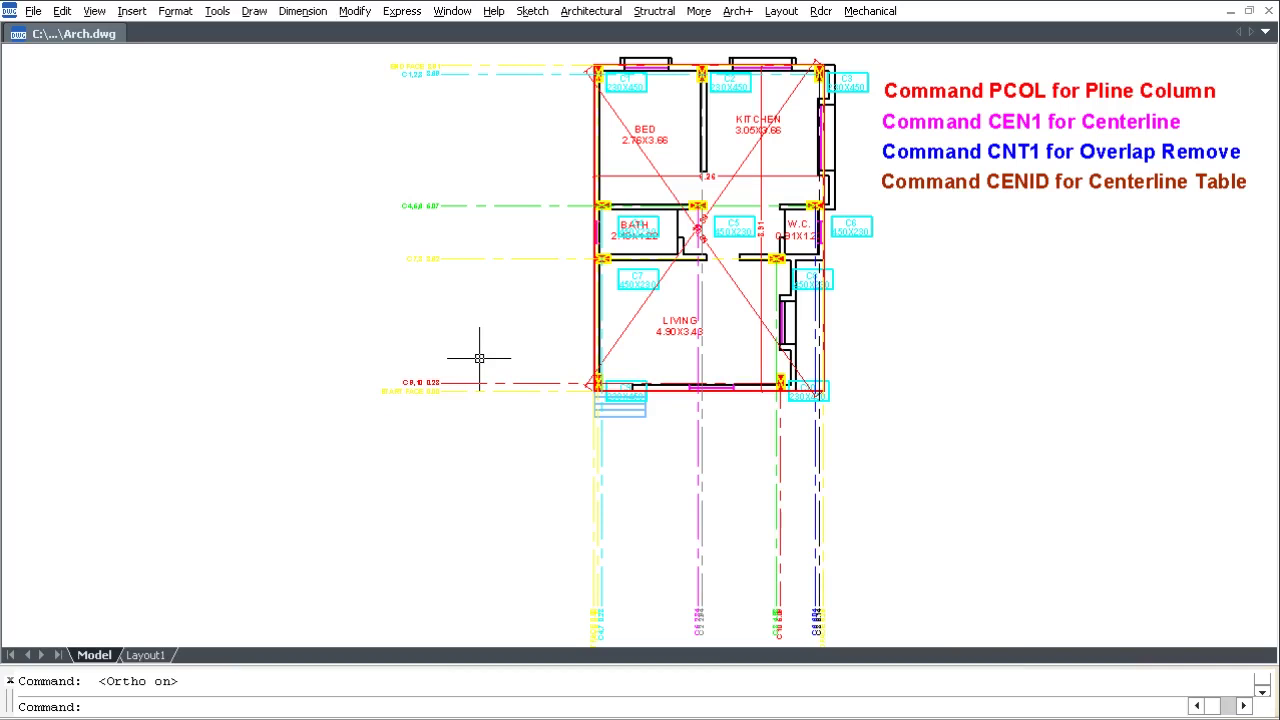
pyautogui.click(590, 11)
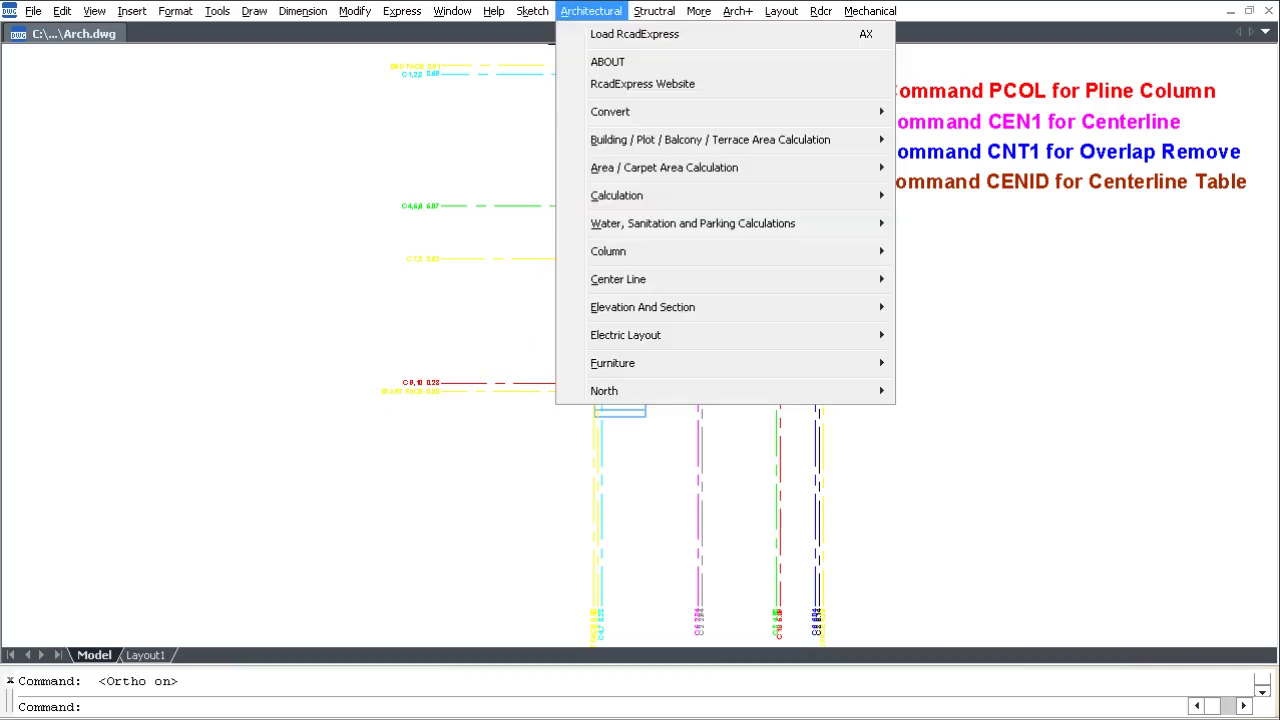
pyautogui.moveTo(640, 279)
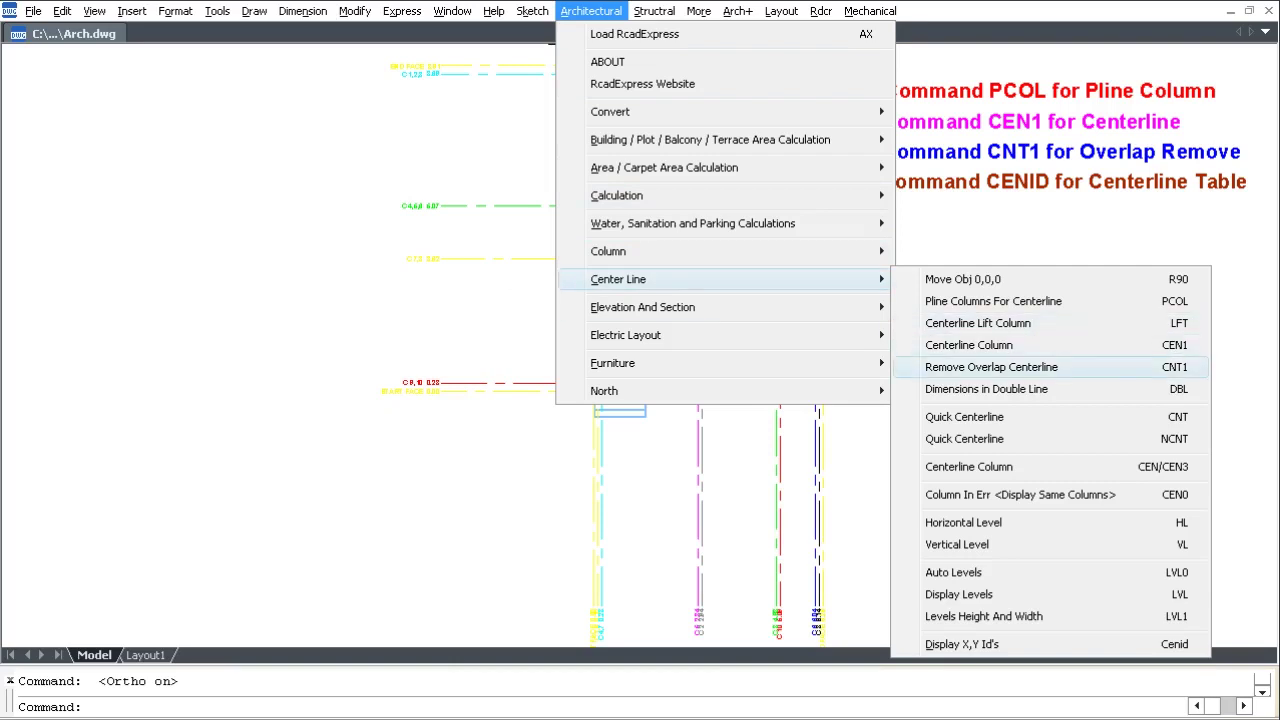
pyautogui.click(991, 367)
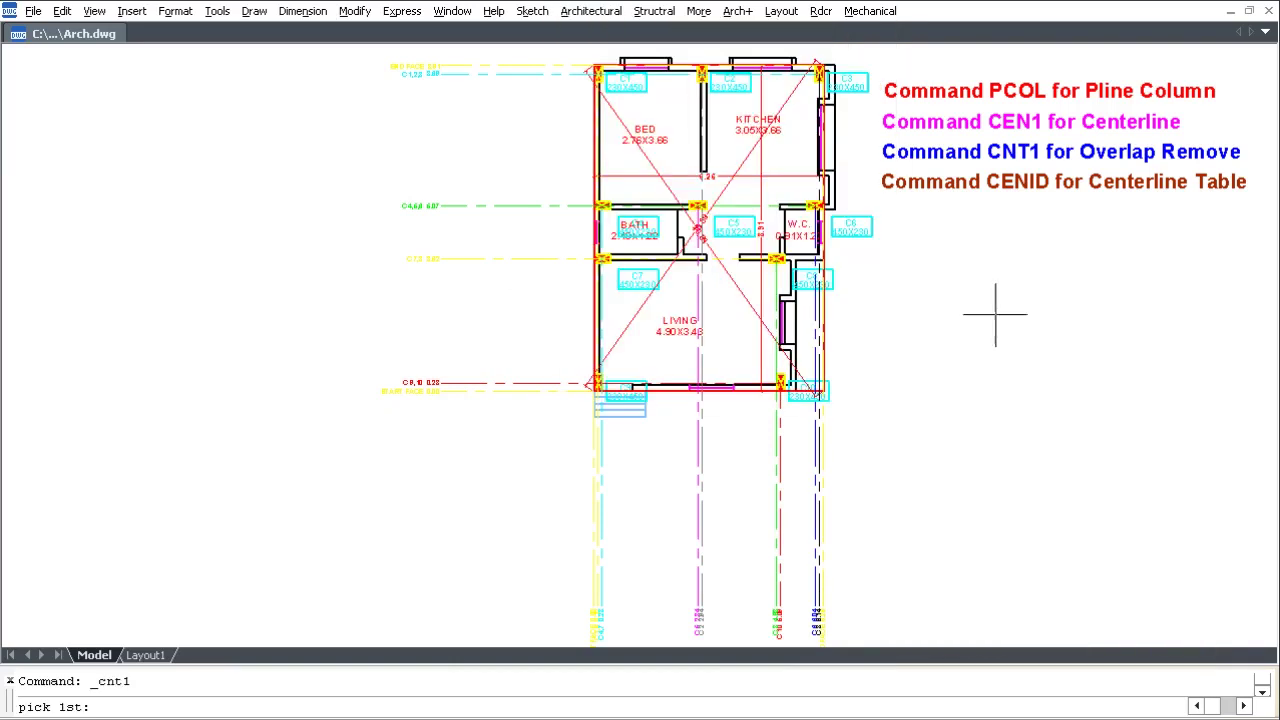
pyautogui.click(606, 593)
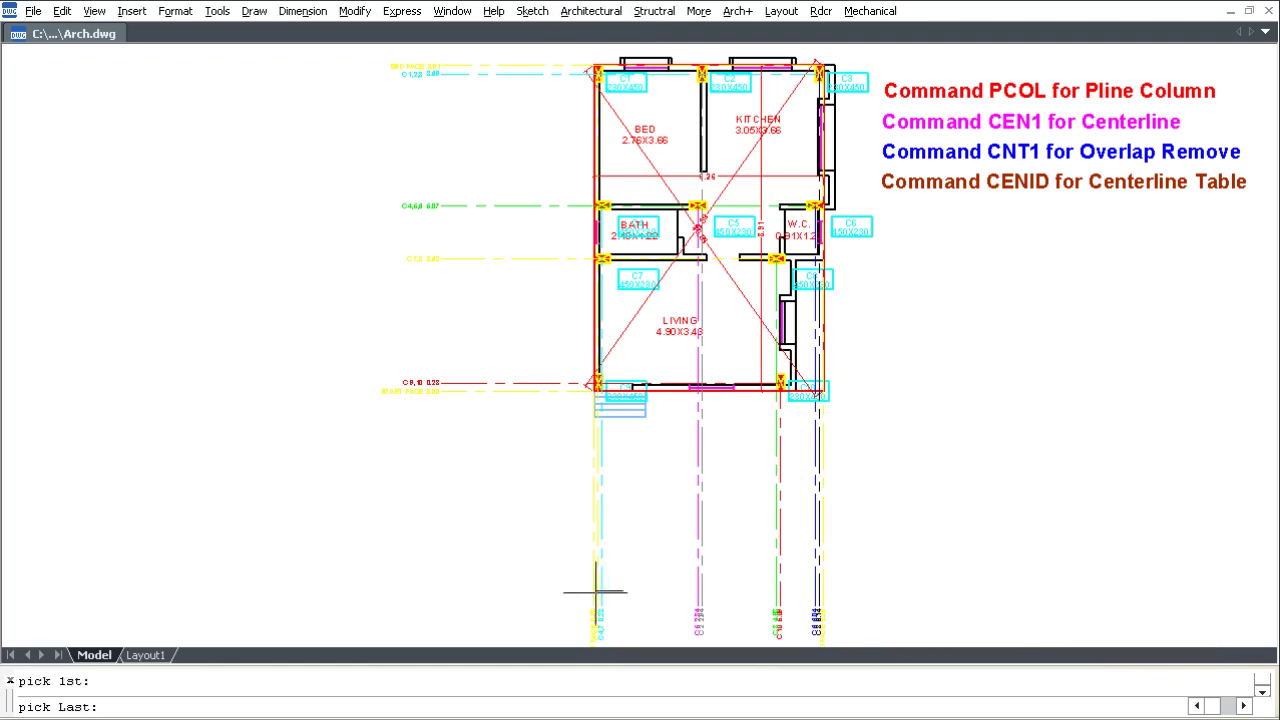
pyautogui.click(568, 593)
pyautogui.write('.48')
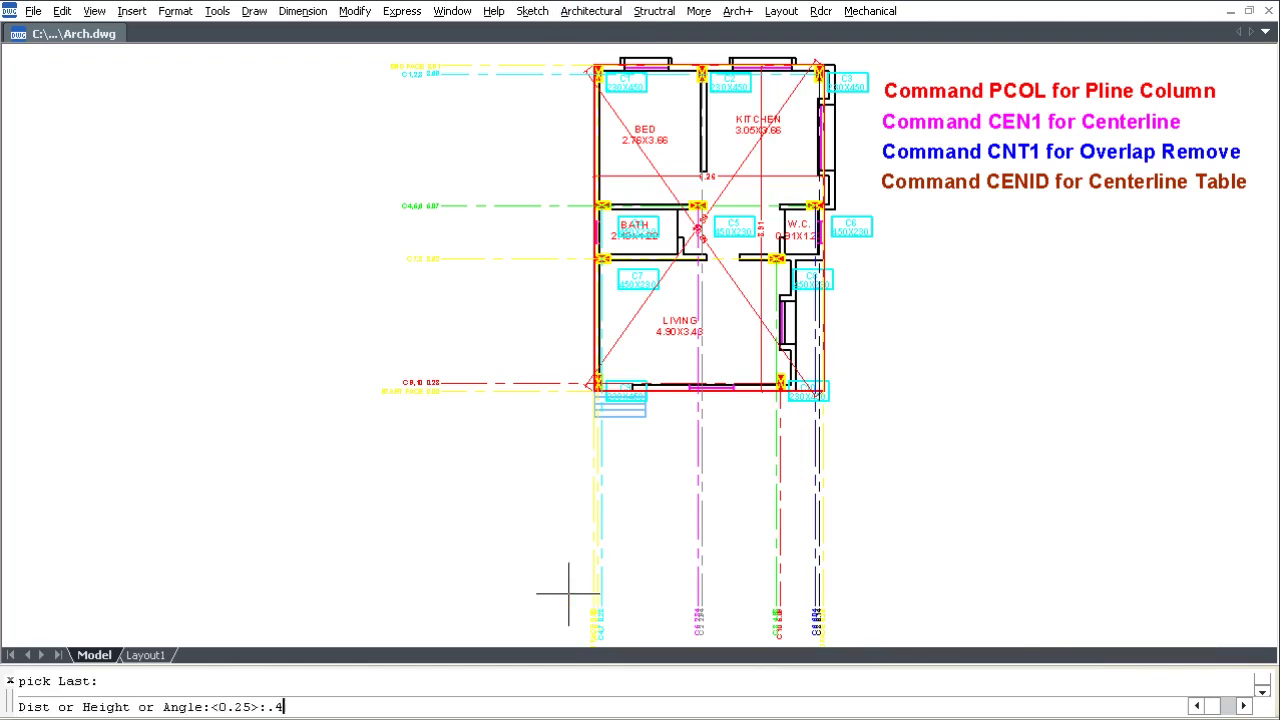
pyautogui.press('Return')
# - Remove the label overlap between the C5 and C2 vertical centerlines, accepting the default distance
pyautogui.press('Return')
pyautogui.click(686, 600)
pyautogui.click(737, 609)
pyautogui.press('Return')
pyautogui.scroll(4, 783, 612)
pyautogui.scroll(-2, 766, 577)
pyautogui.scroll(2, 757, 509)
# - Remove the label overlaps of the C8 and C10 centerlines and of the C6, C3 and End Face centerlines, keeping the default distance
pyautogui.press('Return')
pyautogui.click(733, 467)
pyautogui.click(668, 470)
pyautogui.press('Return')
pyautogui.press('Return')
pyautogui.click(823, 467)
pyautogui.click(1017, 459)
pyautogui.press('Return')
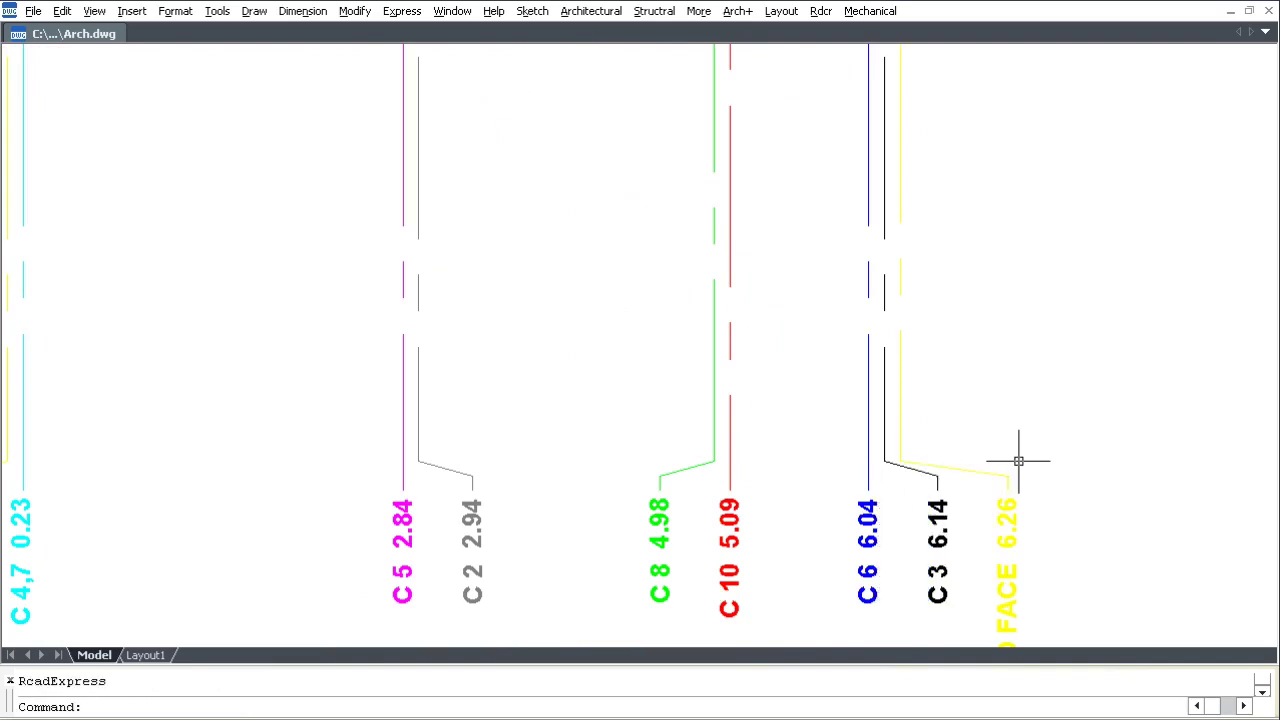
# - Stretch the label ends of the C6, C3 and End Face centerlines to the left so that C3 runs straight
pyautogui.scroll(-3, 1017, 461)
pyautogui.scroll(3, 1006, 471)
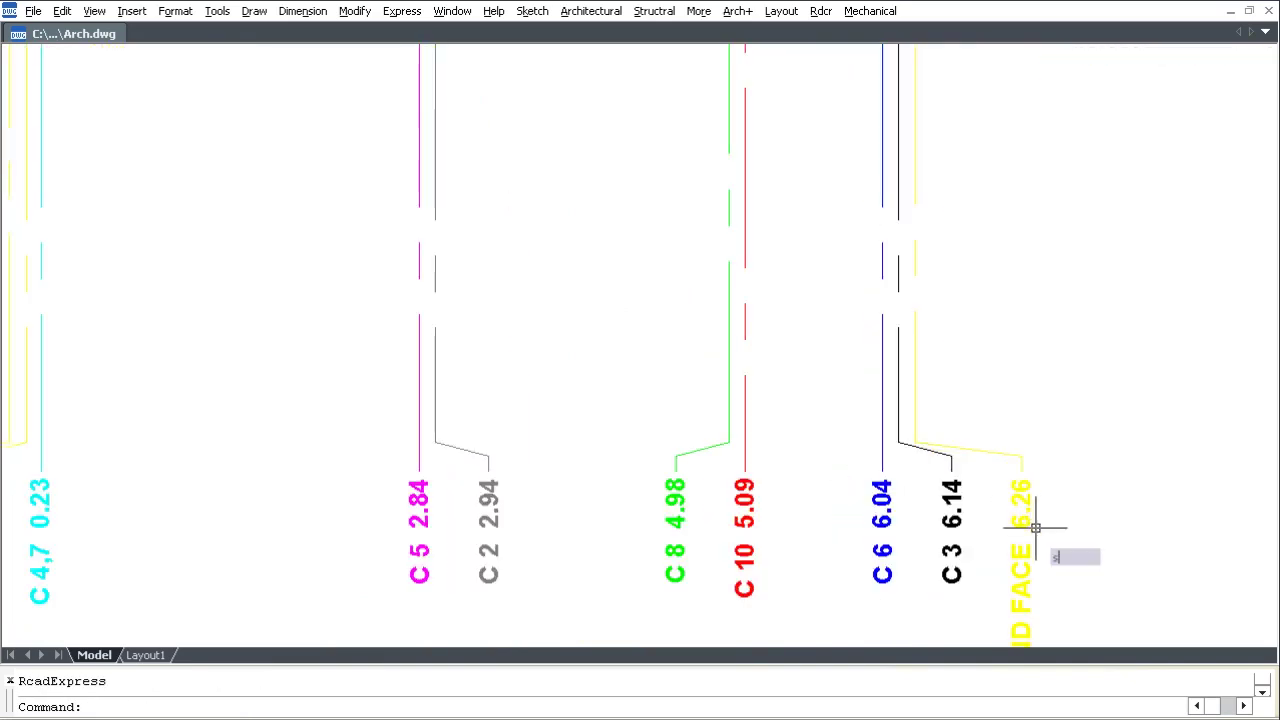
pyautogui.press('Return')
pyautogui.click(1095, 618)
pyautogui.click(1172, 566)
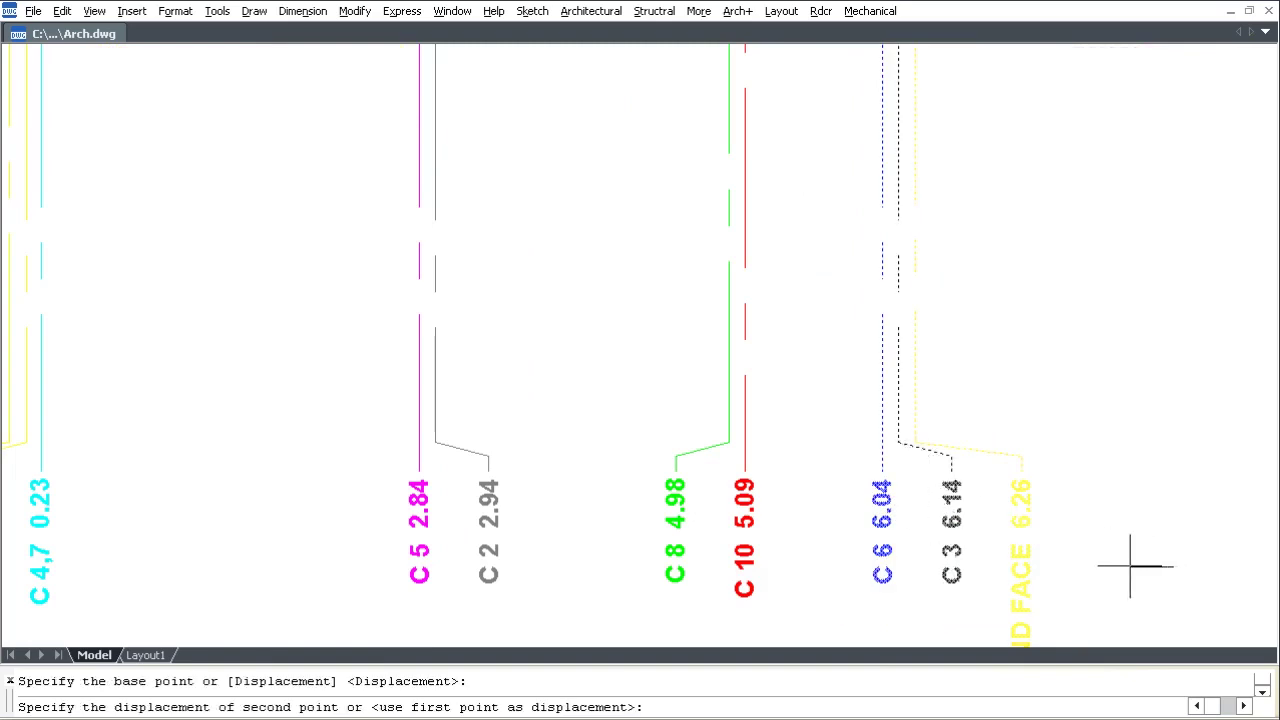
pyautogui.click(1120, 565)
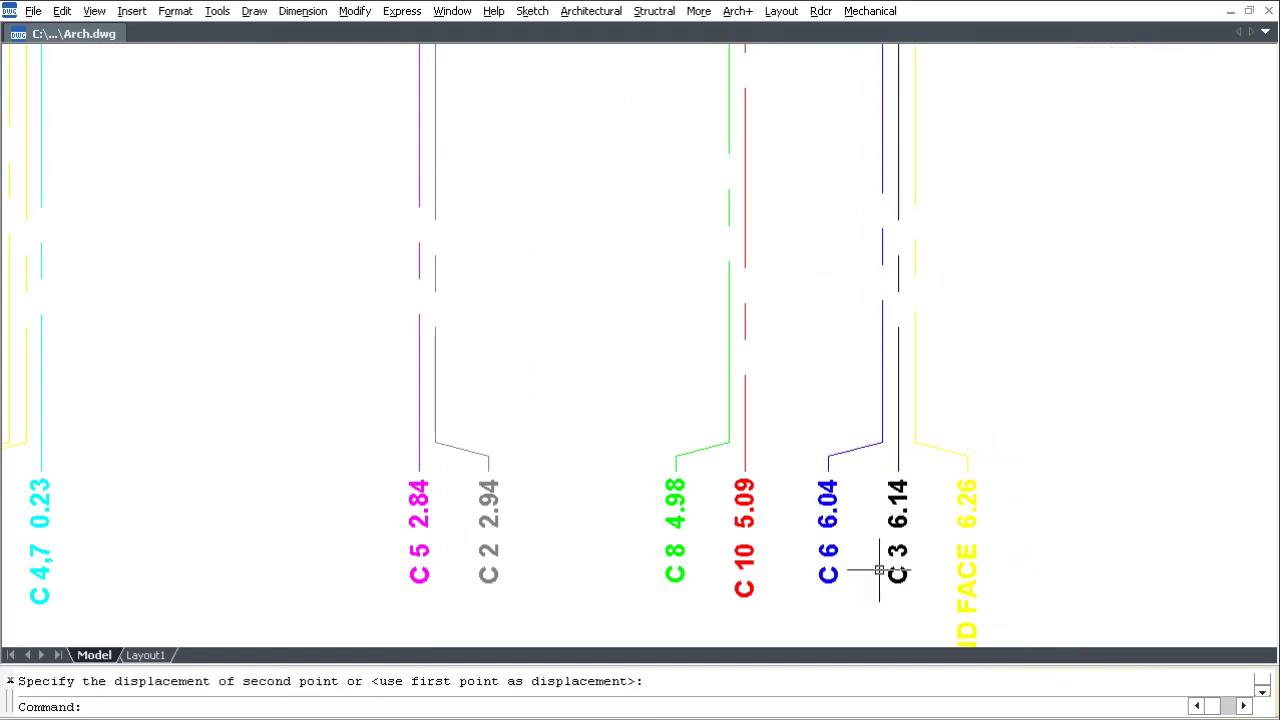
# - Stretch the label ends of the C5 and C2 centerlines slightly to the left
pyautogui.press('space')
pyautogui.click(565, 585)
pyautogui.click(409, 557)
pyautogui.press('Return')
pyautogui.click(656, 565)
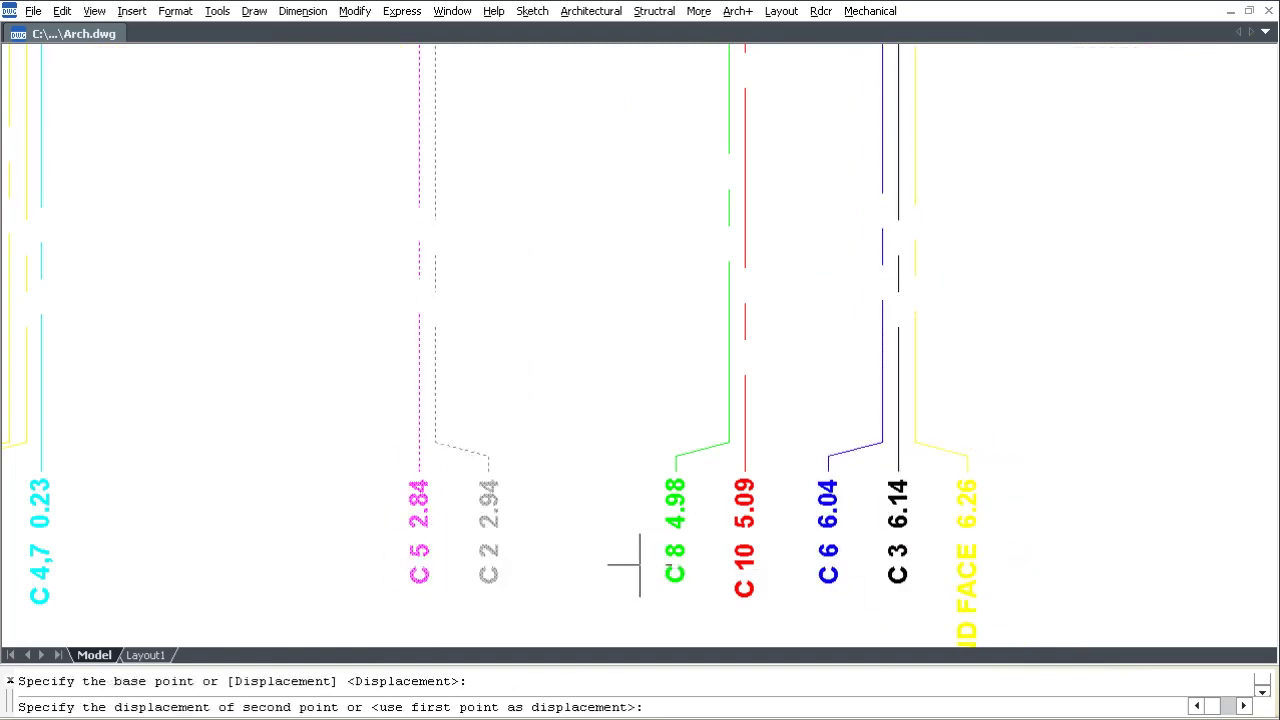
pyautogui.click(634, 565)
# - Stretch the label ends of all vertical centerlines upward, bringing them close below the plan
pyautogui.scroll(-5, 600, 520)
pyautogui.press('Return')
pyautogui.click(788, 448)
pyautogui.click(496, 564)
pyautogui.press('Return')
pyautogui.click(853, 517)
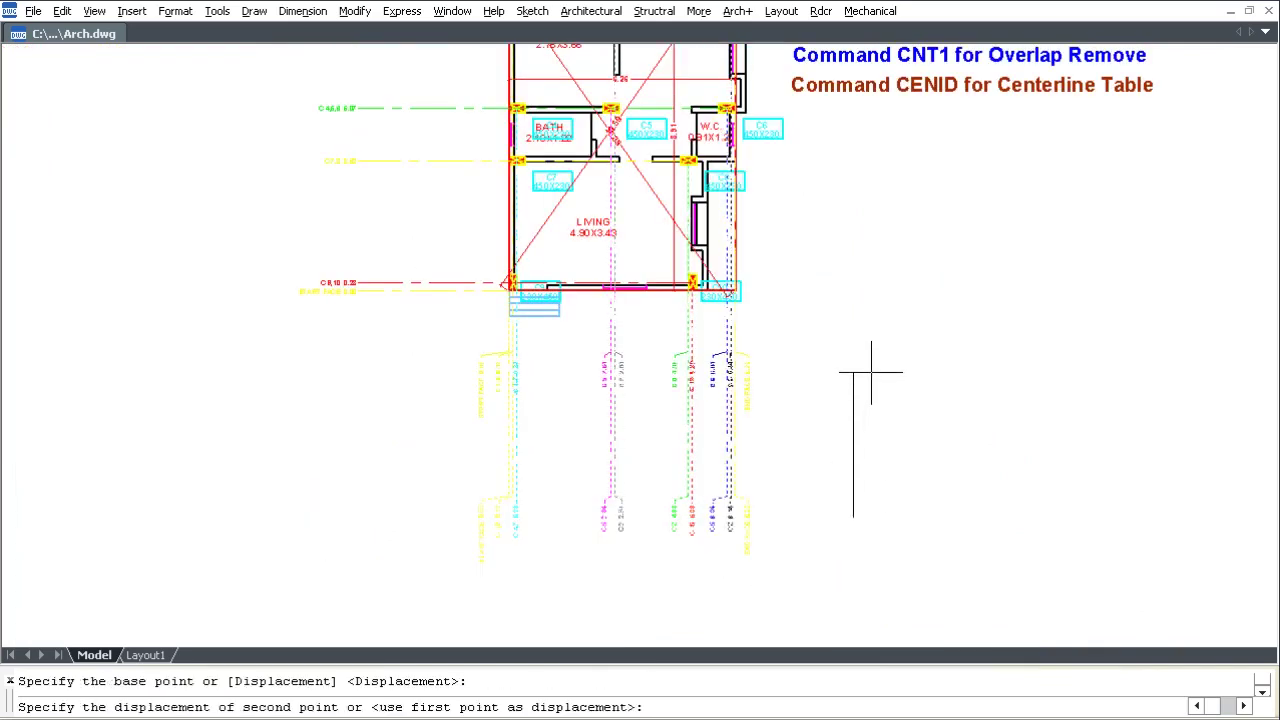
pyautogui.click(870, 366)
# - Stretch the label ends of all horizontal centerlines to the right, bringing them close to the plan
pyautogui.scroll(-3, 617, 478)
pyautogui.press('Return')
pyautogui.click(517, 429)
pyautogui.click(412, 204)
pyautogui.press('Return')
pyautogui.click(575, 165)
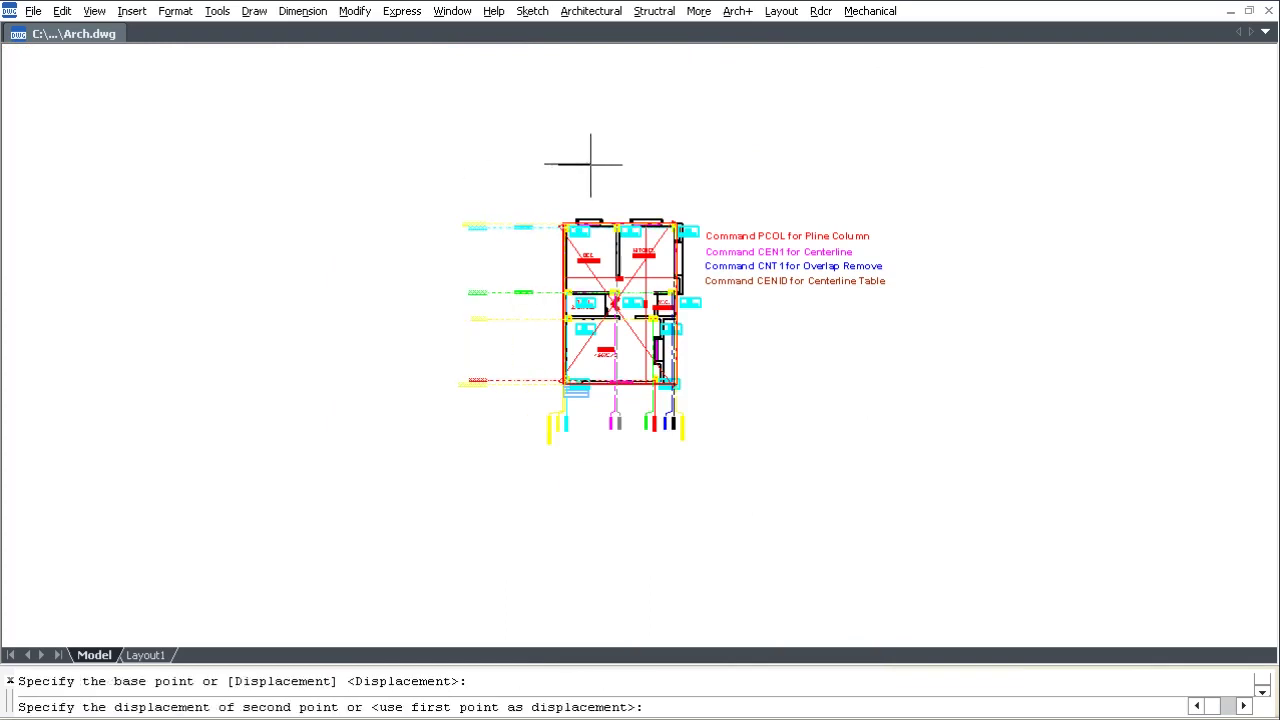
pyautogui.click(580, 192)
# - Generate the centerline table with Display X,Y Id's for an area enclosing the whole plan, at precision 3, and place it right of the plan
pyautogui.write('z')
pyautogui.press('Return')
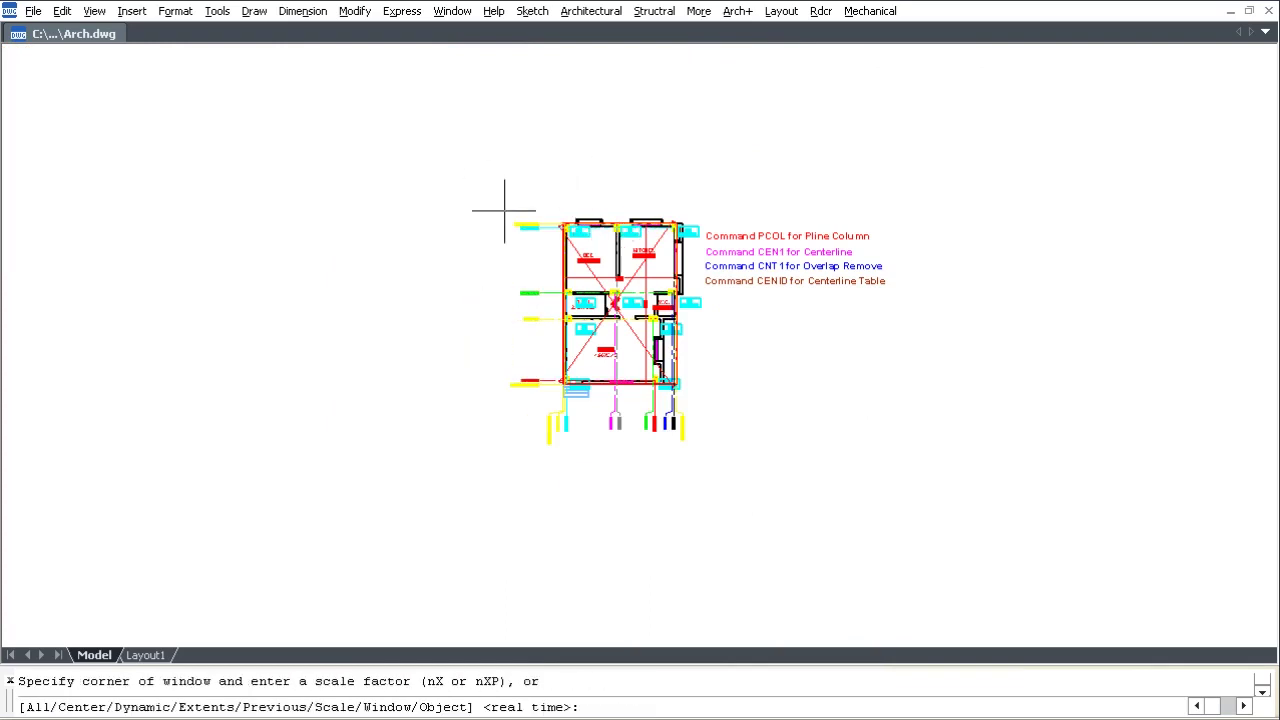
pyautogui.click(500, 208)
pyautogui.click(712, 446)
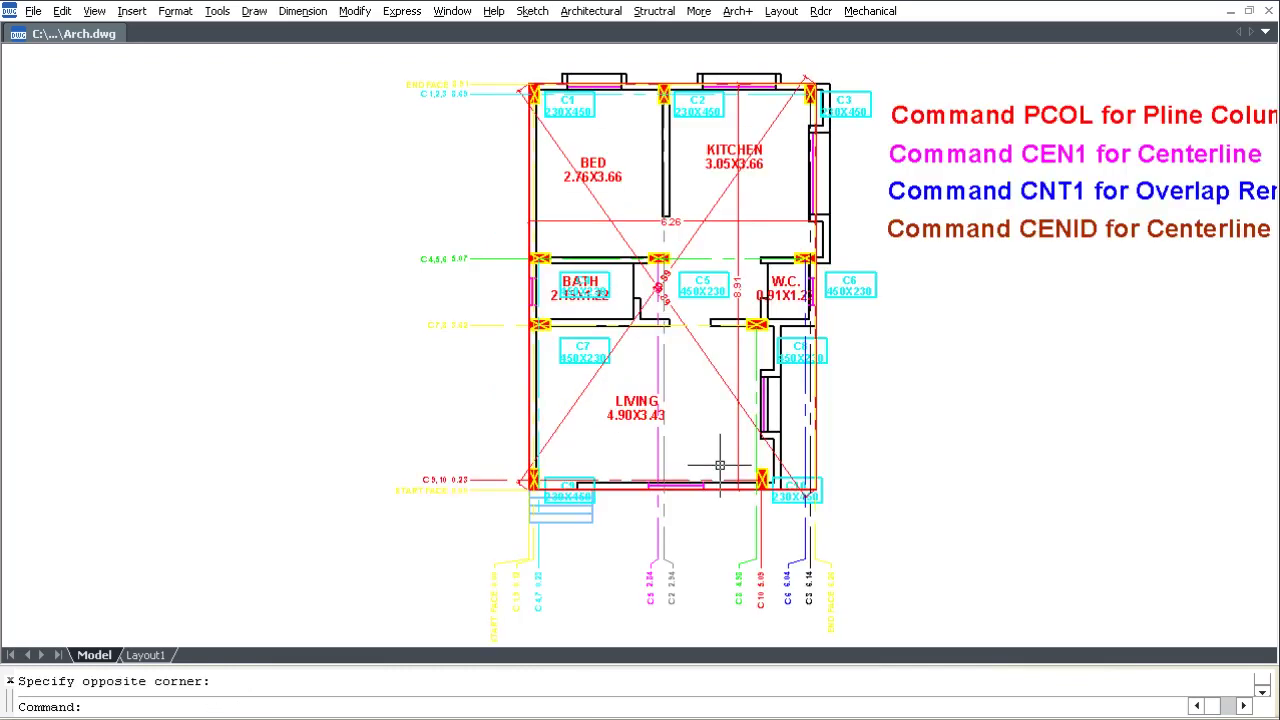
pyautogui.press('F8')
pyautogui.moveTo(916, 347); pyautogui.dragTo(620, 357, button='middle')
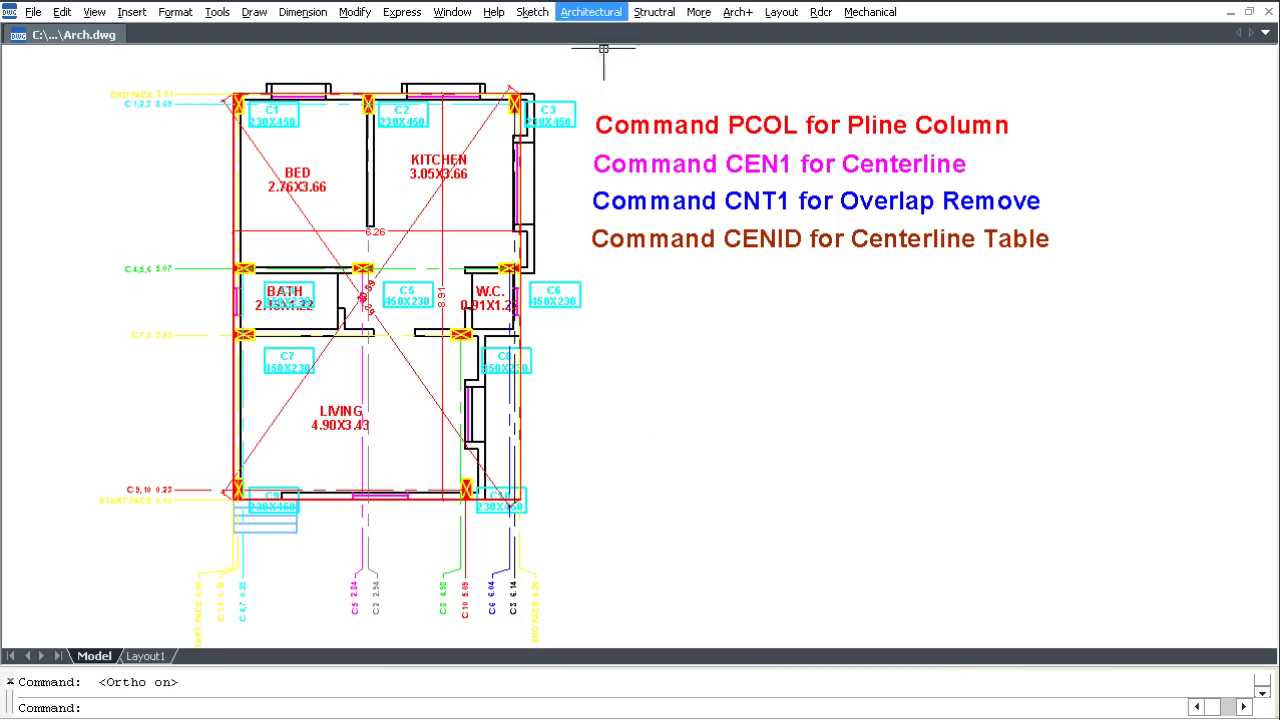
pyautogui.click(591, 11)
pyautogui.moveTo(640, 281)
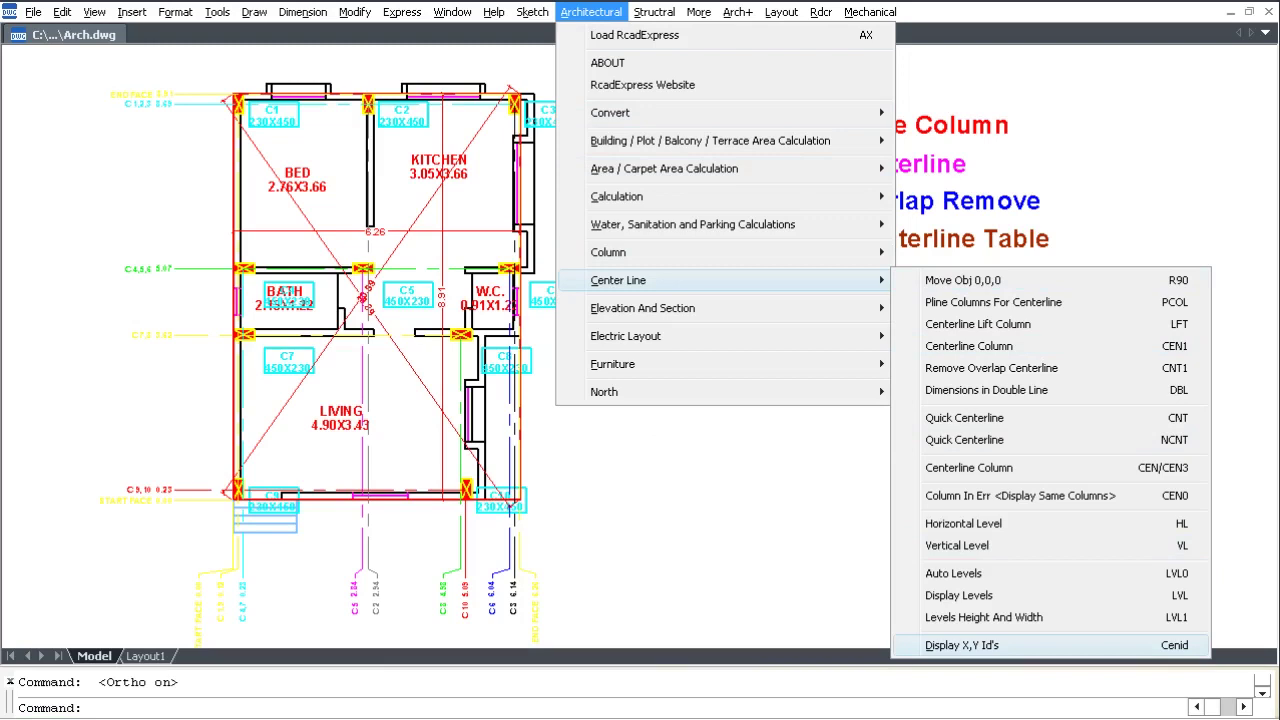
pyautogui.click(1000, 645)
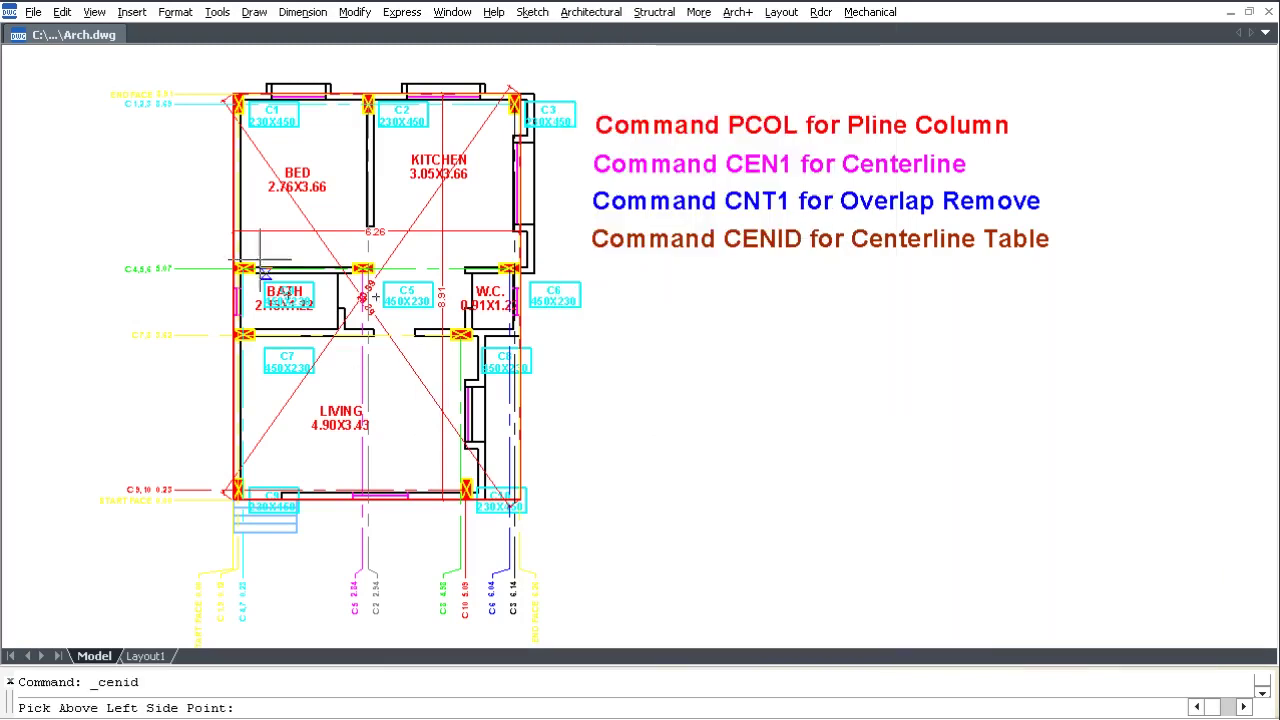
pyautogui.click(208, 60)
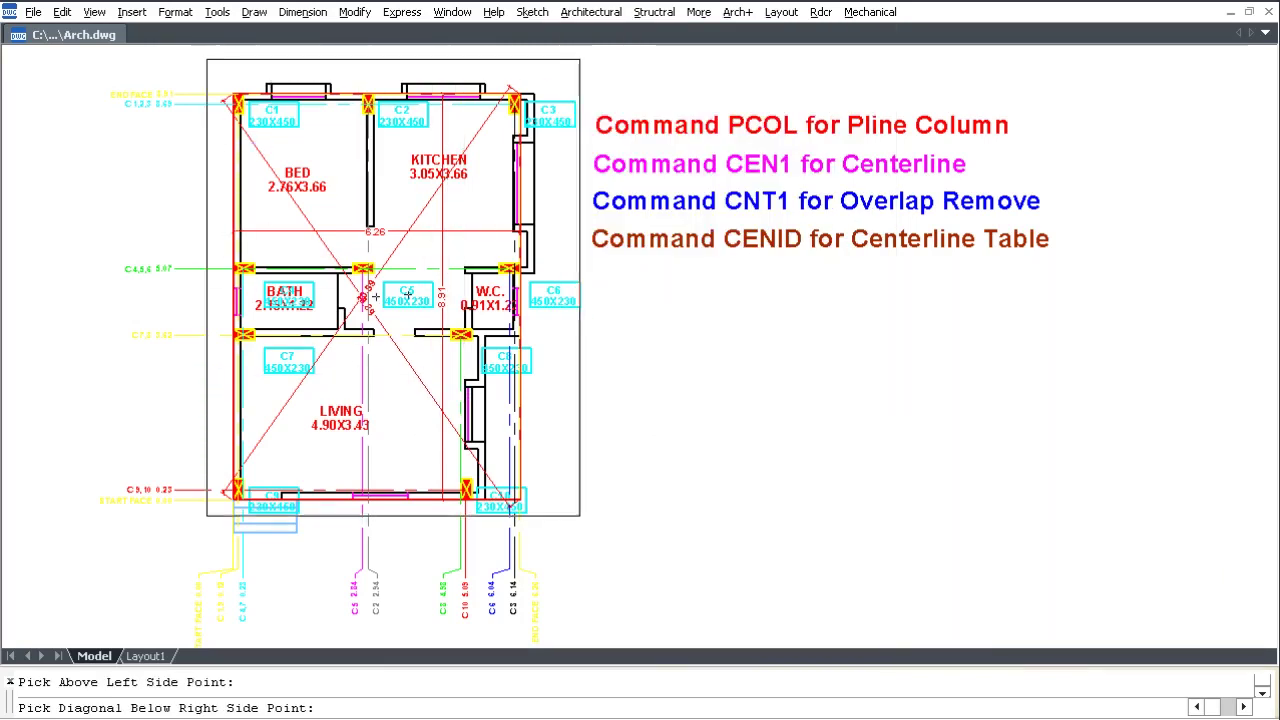
pyautogui.click(594, 536)
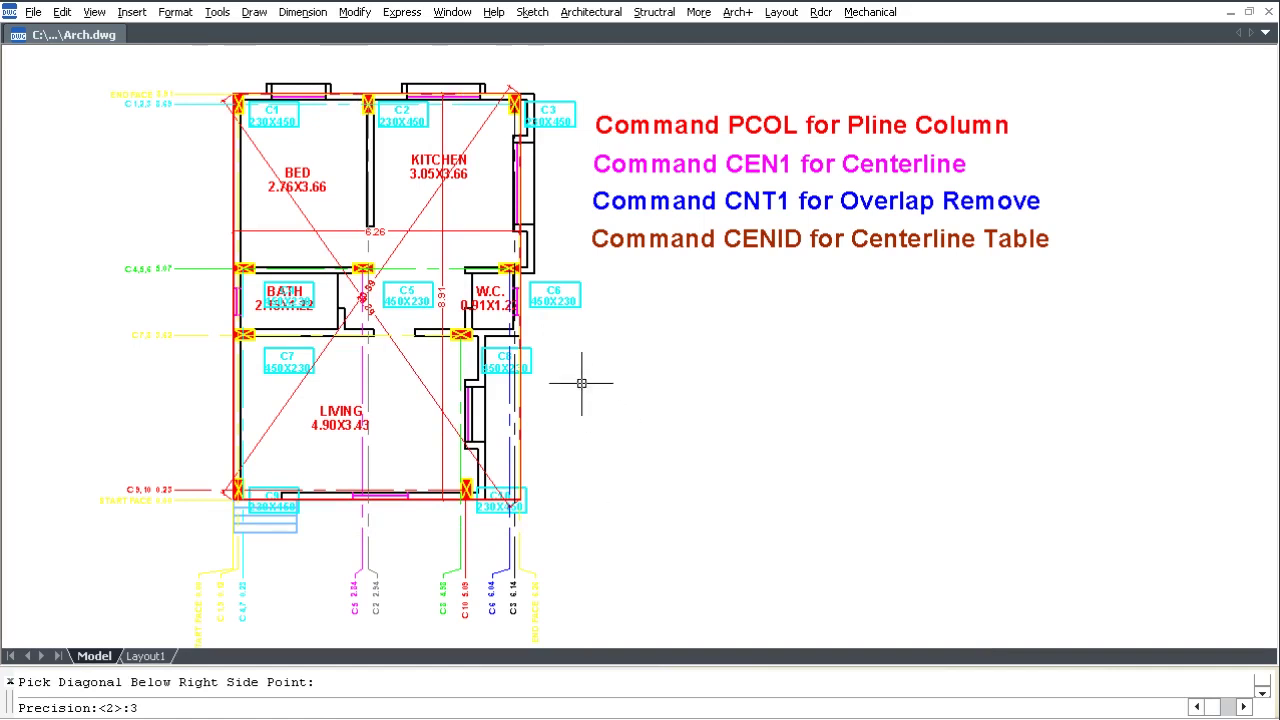
pyautogui.write('3')
pyautogui.press('Return')
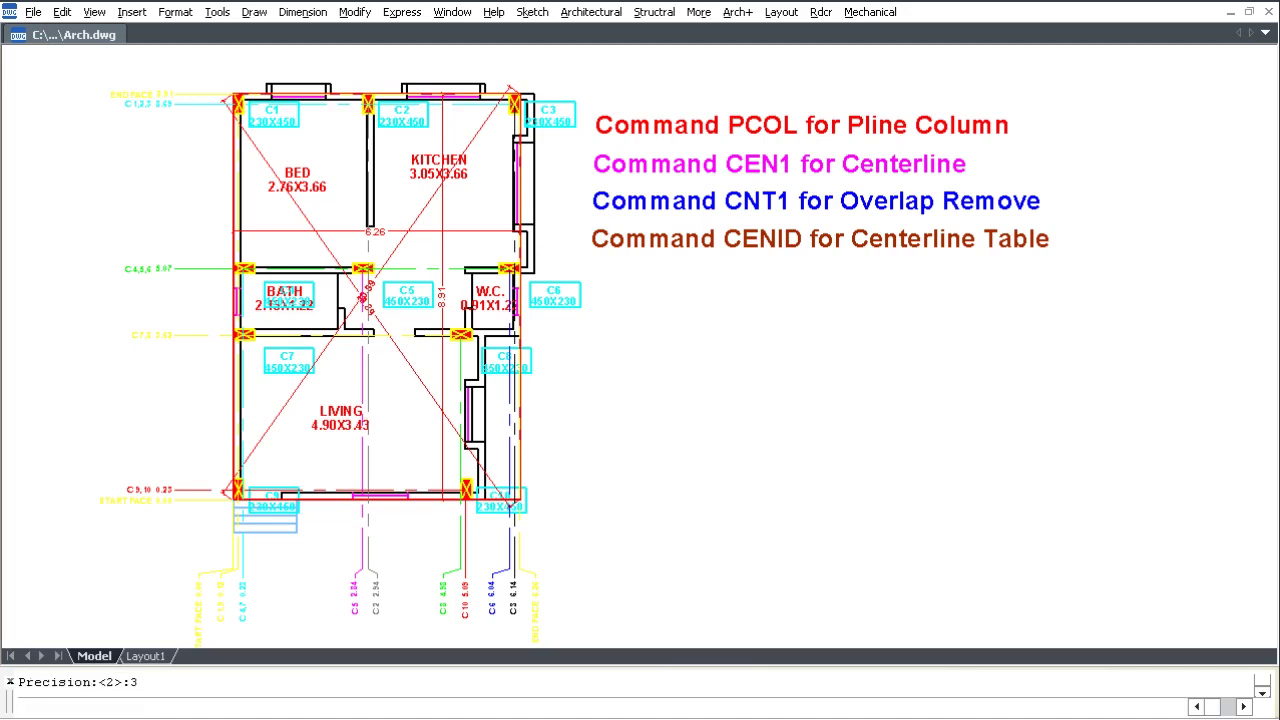
pyautogui.click(610, 286)
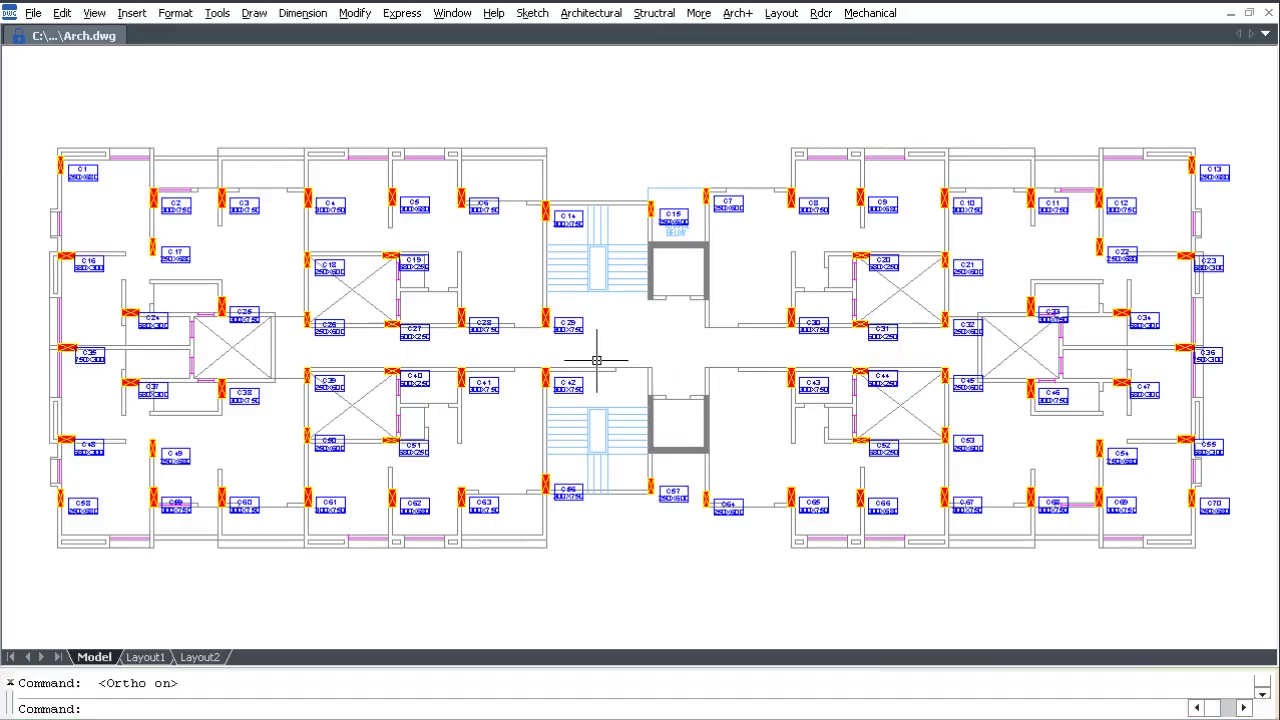
# - Run Quick Centerline on all columns of the large floor plan, from the lower-left corner of column C58 to the upper-right corner of column C13
pyautogui.click(591, 13)
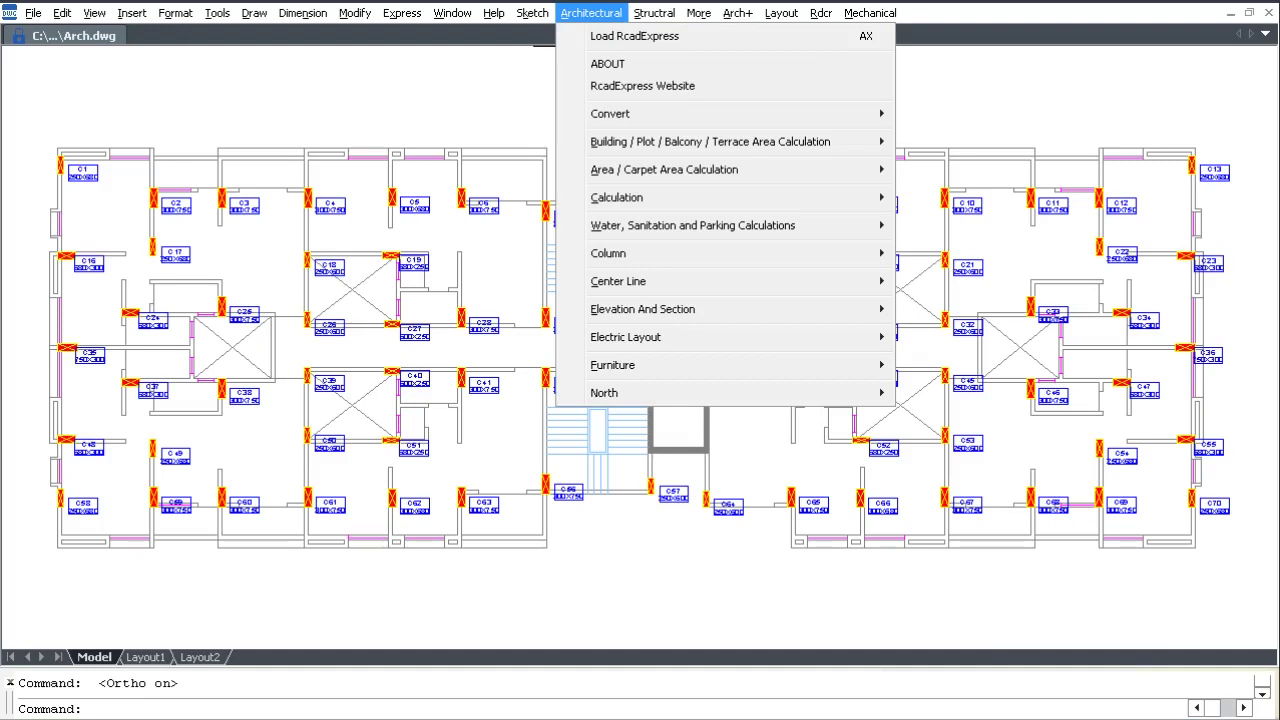
pyautogui.moveTo(630, 281)
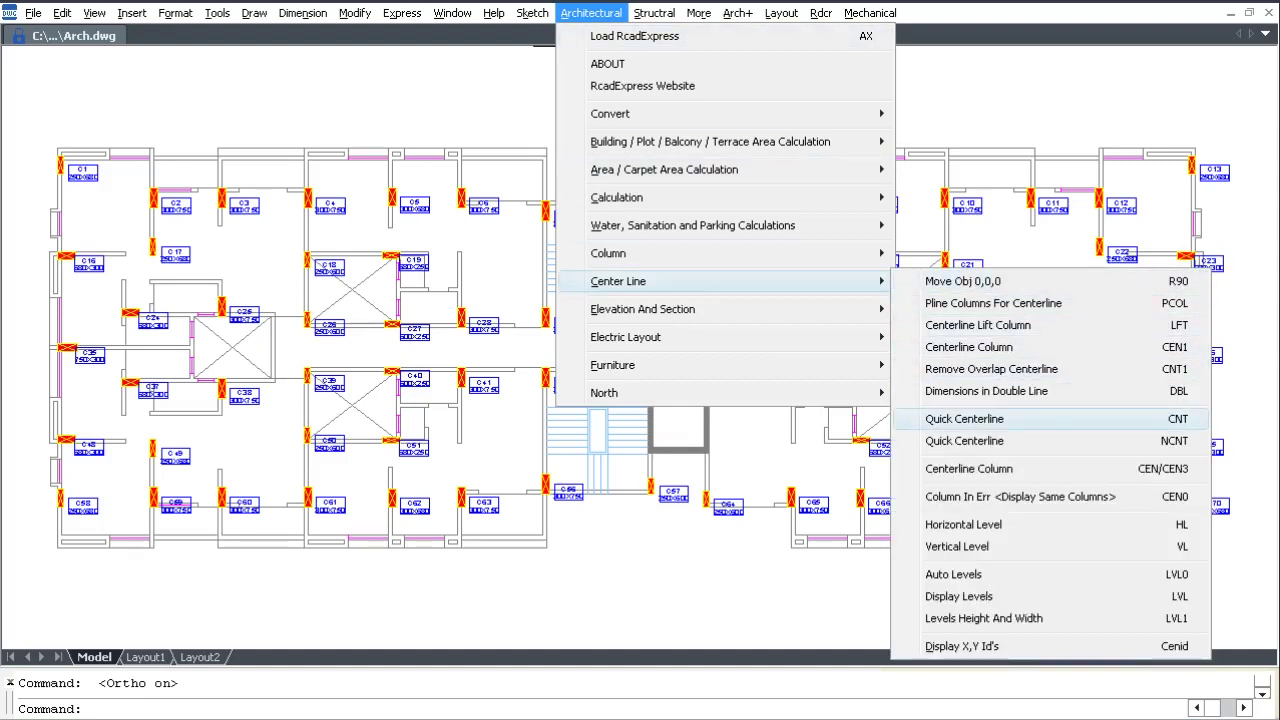
pyautogui.click(1044, 419)
pyautogui.click(1240, 579)
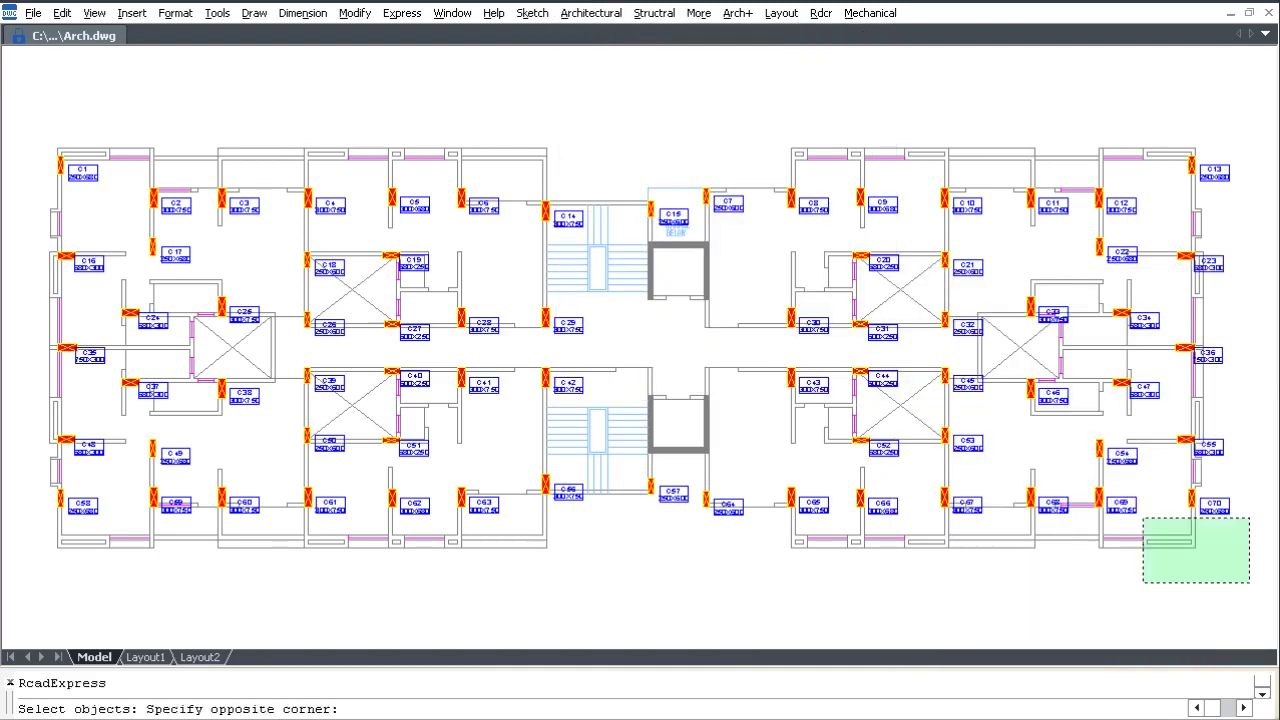
pyautogui.click(14, 111)
pyautogui.press('Return')
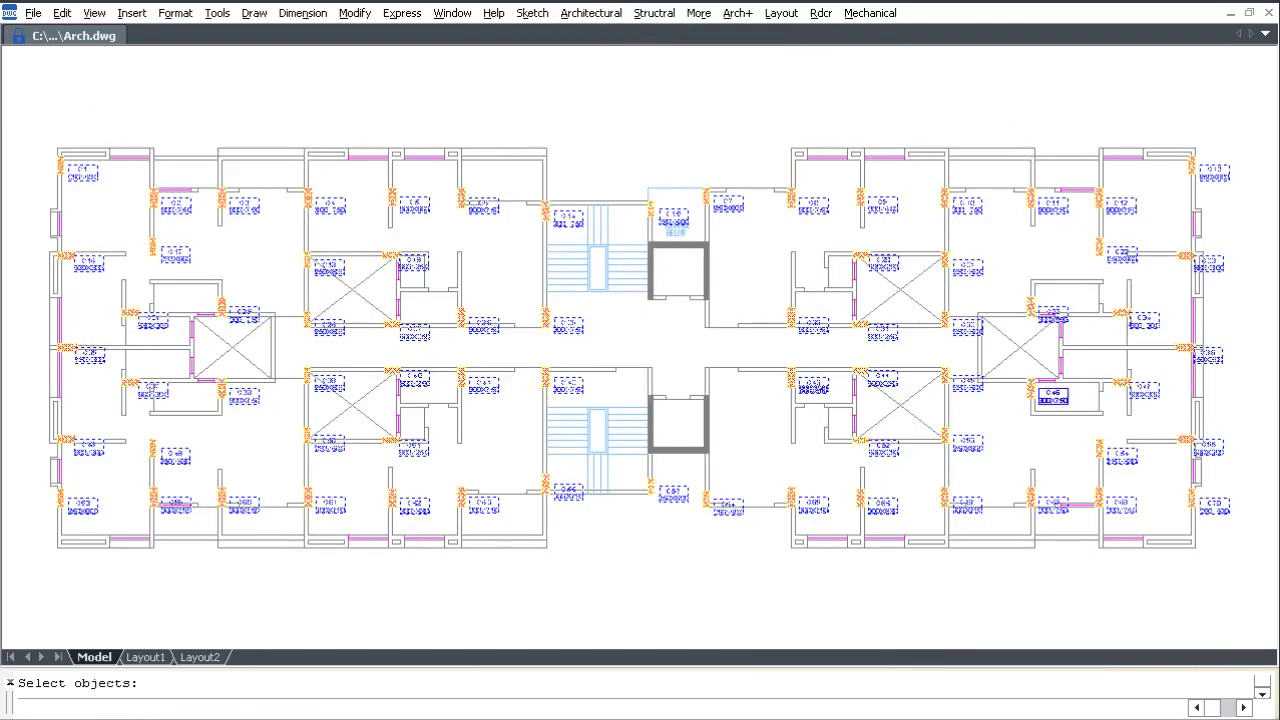
pyautogui.click(55, 508)
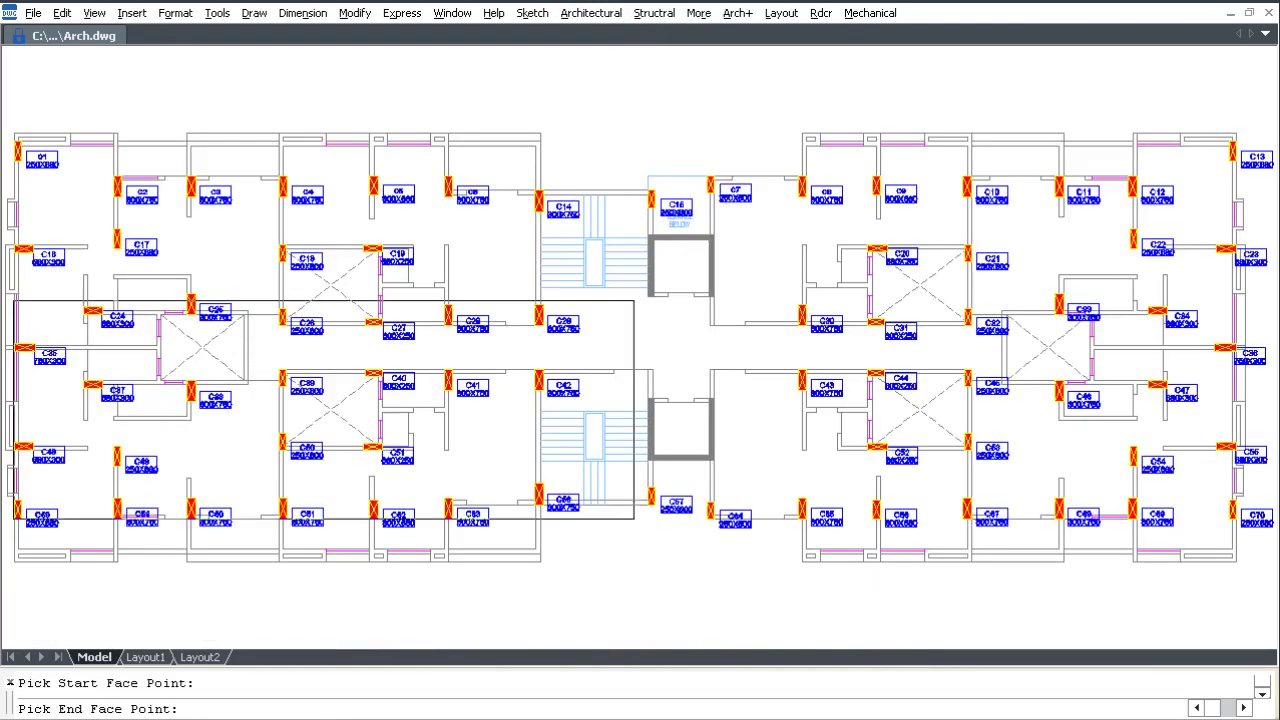
pyautogui.scroll(5, 1207, 154)
pyautogui.scroll(3, 1054, 157)
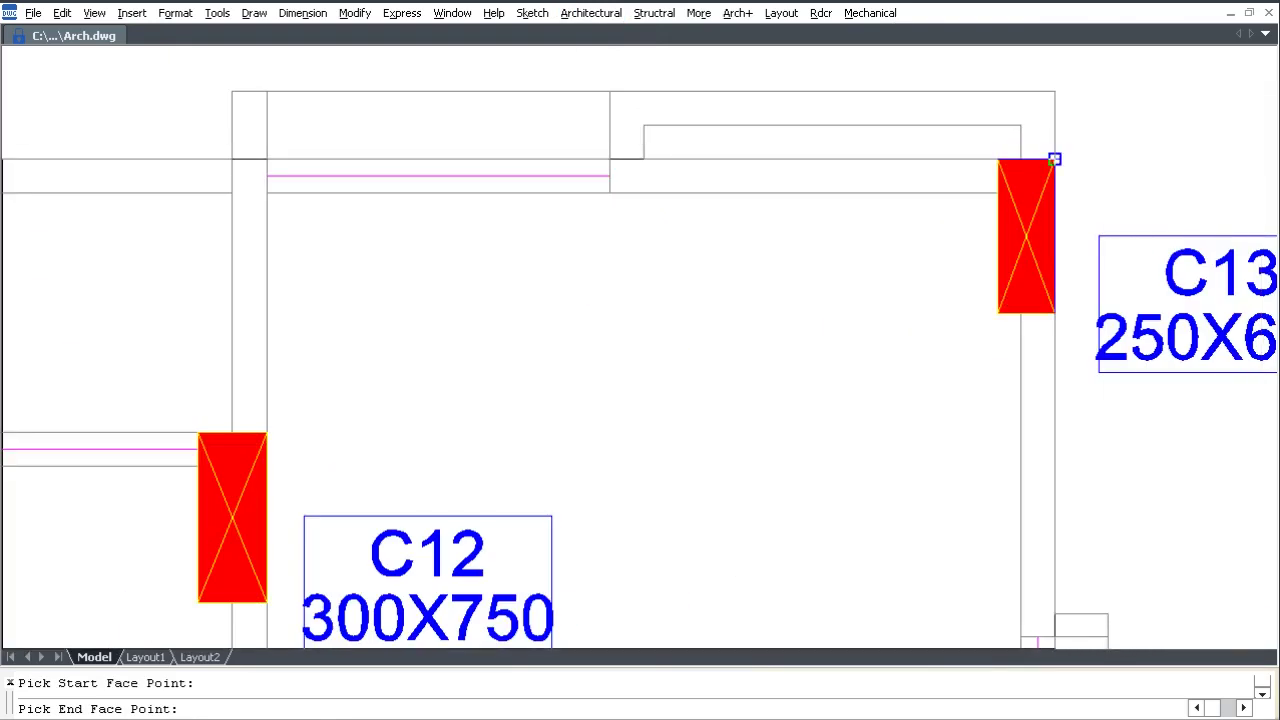
pyautogui.click(1054, 157)
pyautogui.scroll(-10, 1054, 157)
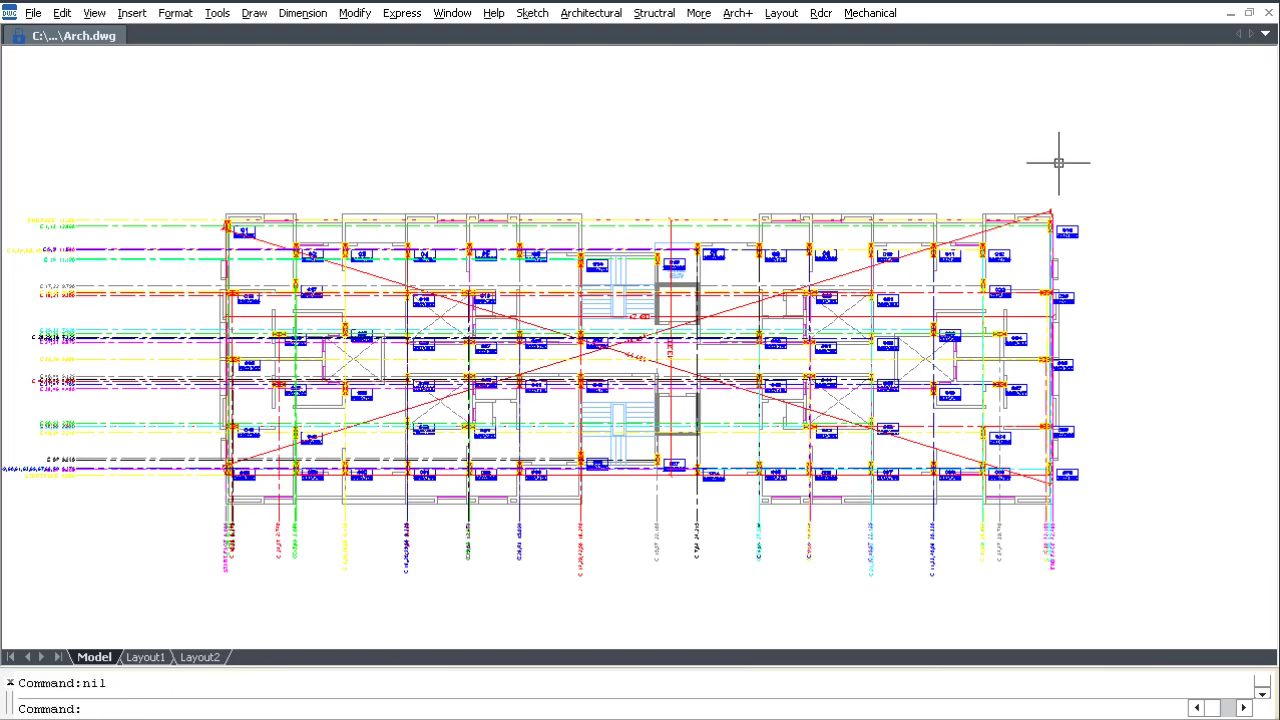
# - Run Remove Overlap Centerline across all horizontal centerlines left of the large plan, from bottom to top, with a distance of .48
pyautogui.click(591, 13)
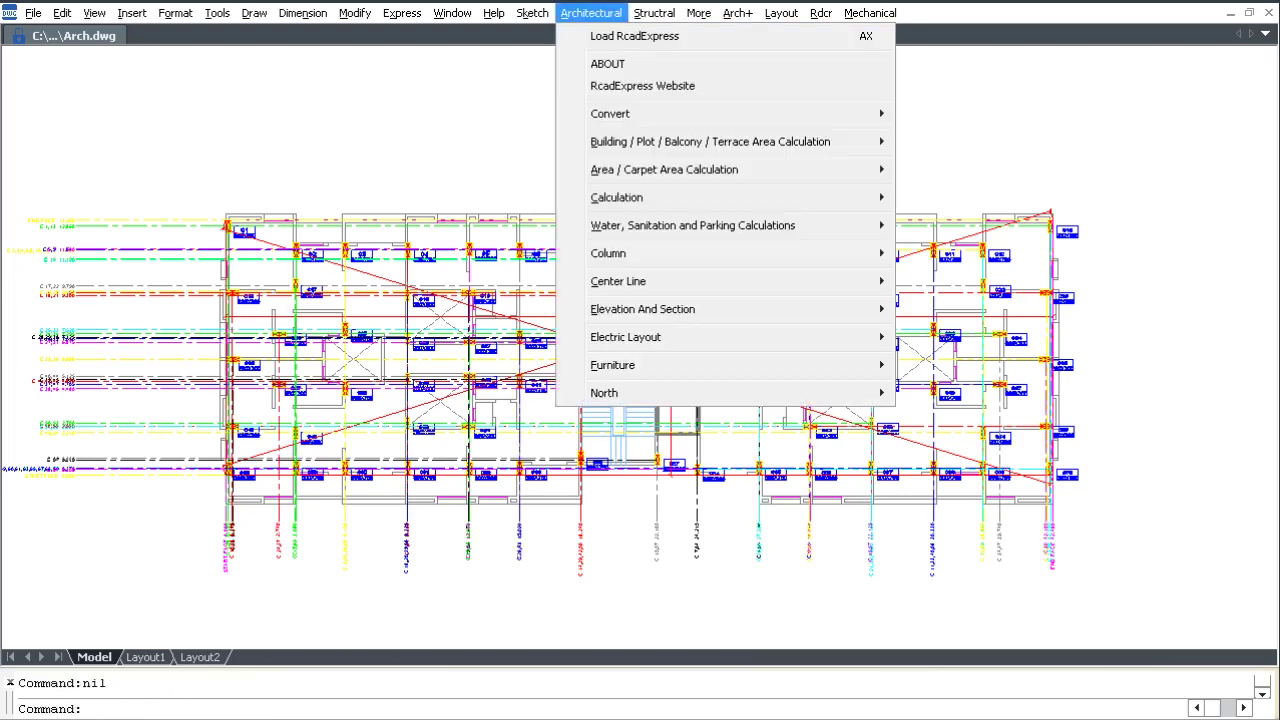
pyautogui.moveTo(640, 281)
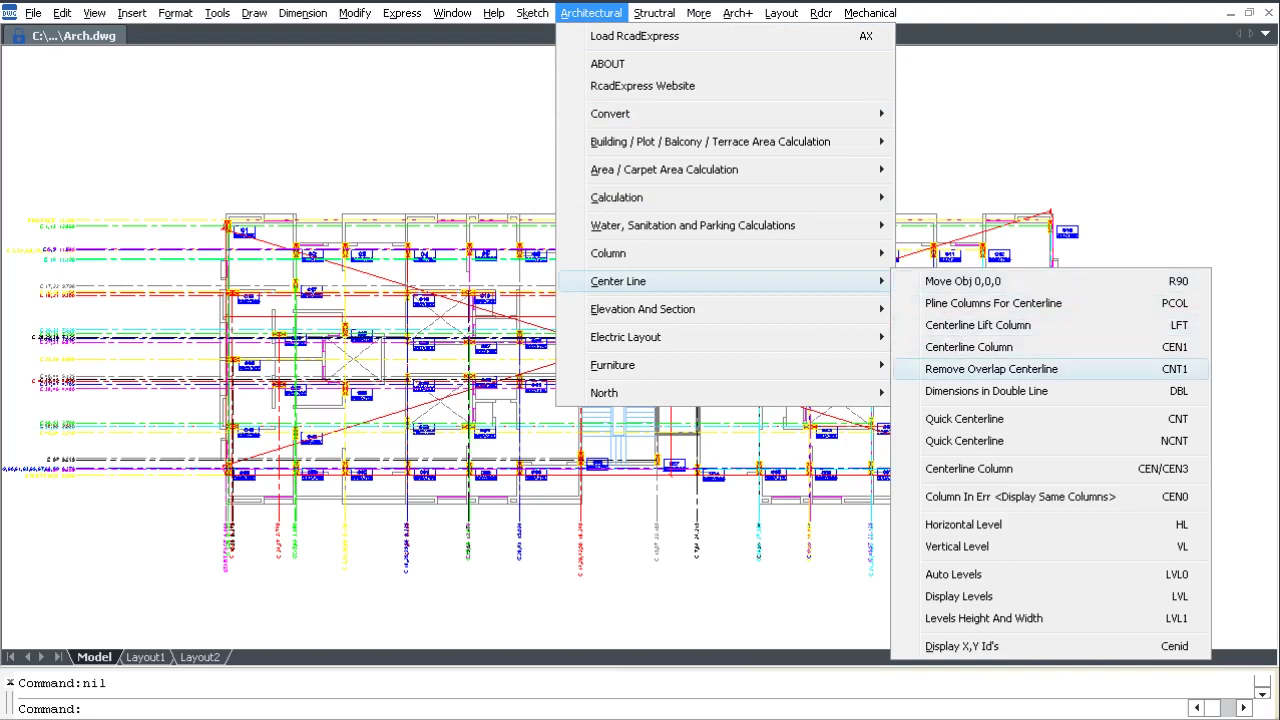
pyautogui.press('Return')
pyautogui.click(84, 492)
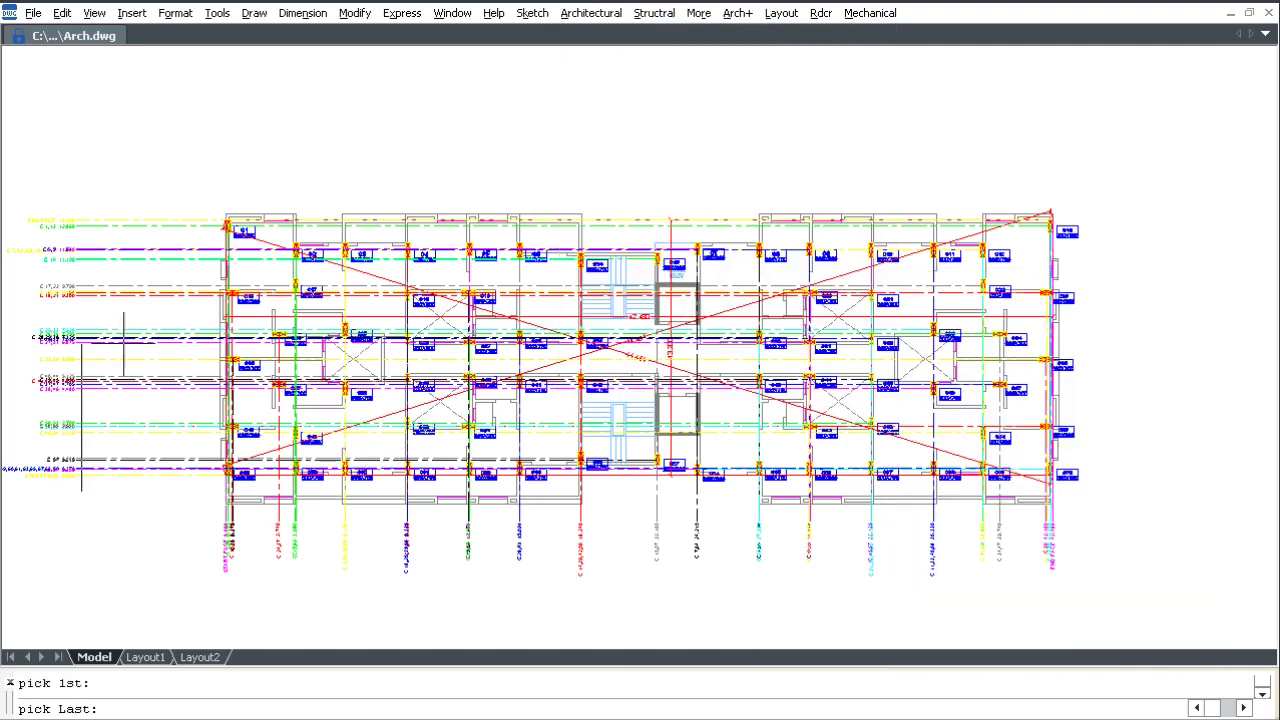
pyautogui.click(92, 202)
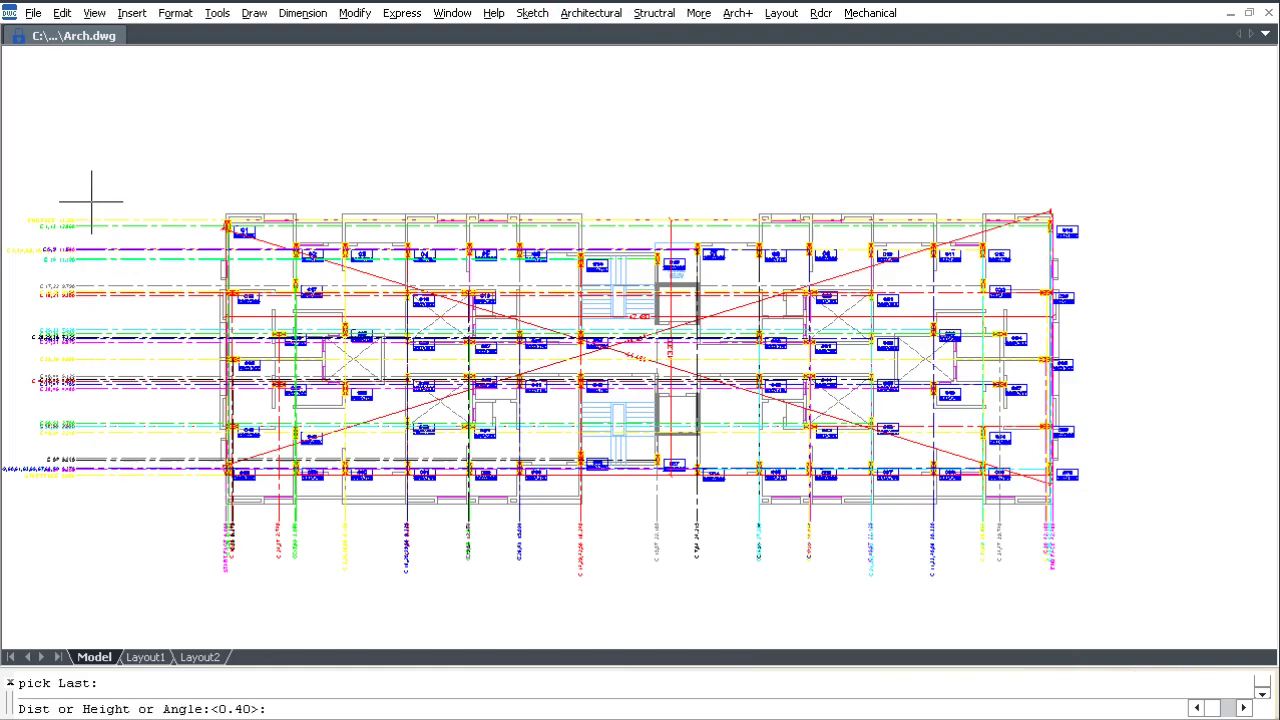
pyautogui.write('.48')
pyautogui.press('Return')
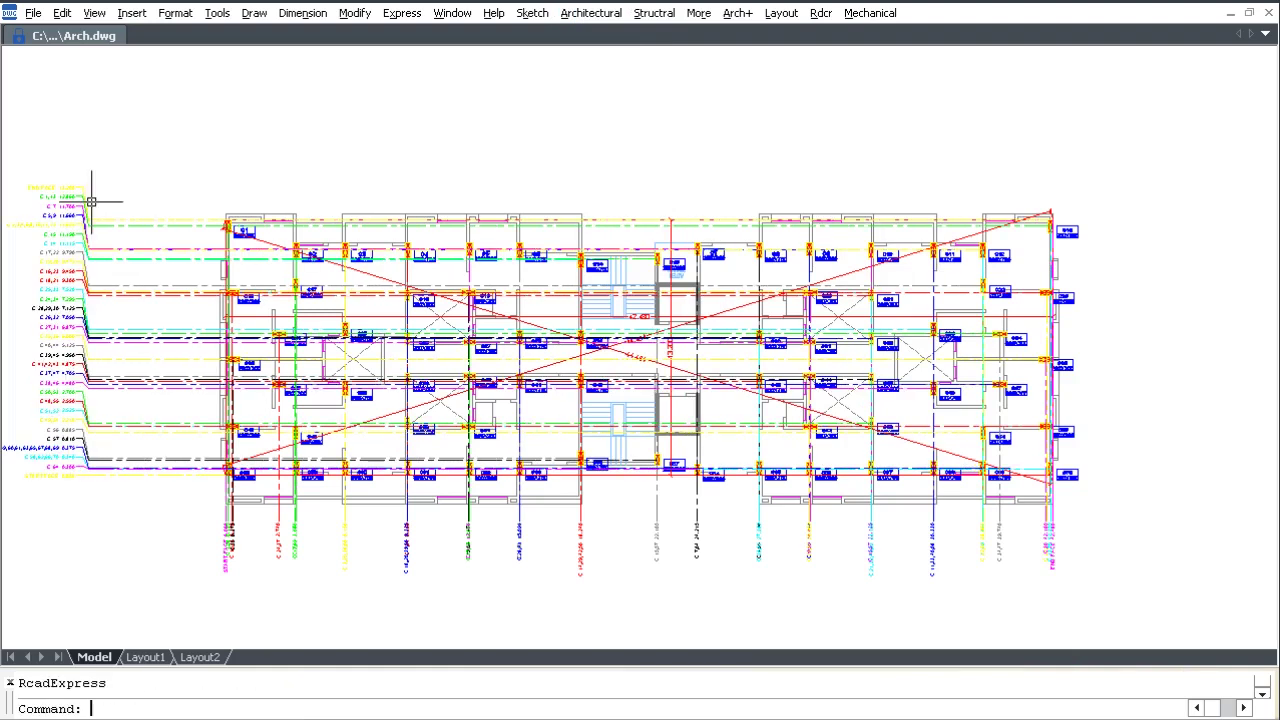